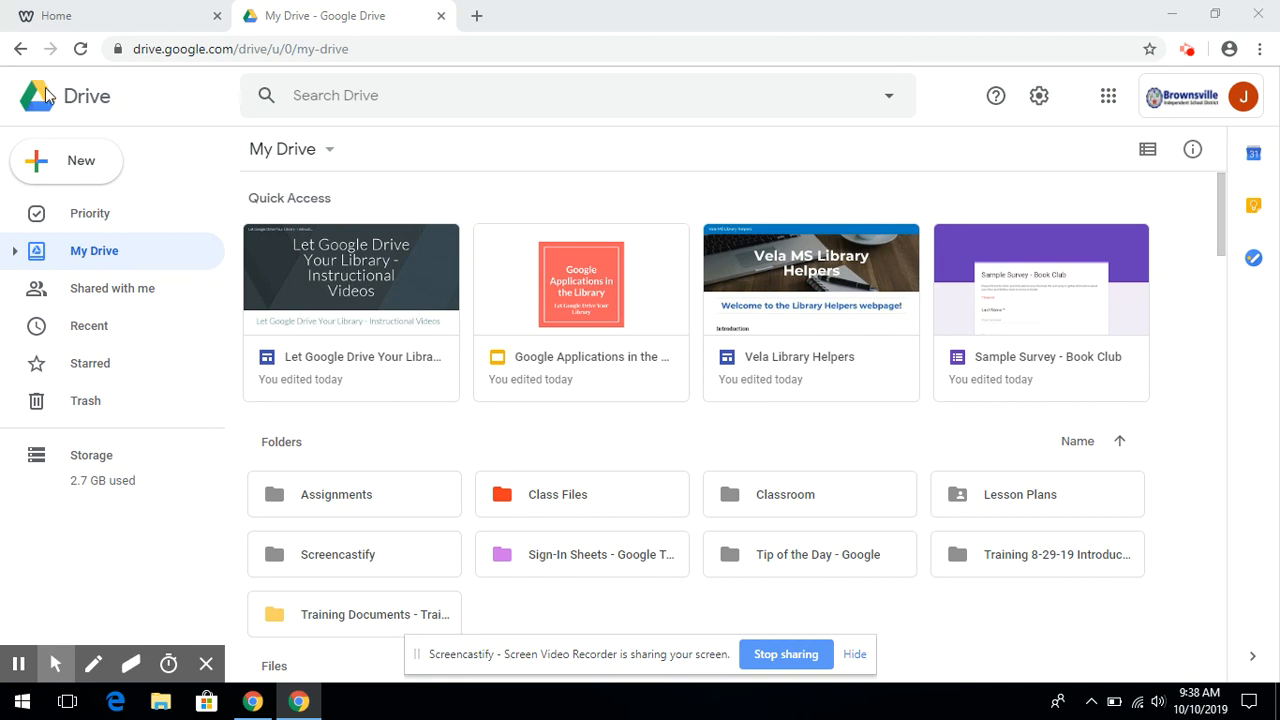
# Create a new Google Sites site from Drive
pyautogui.click(72, 165)
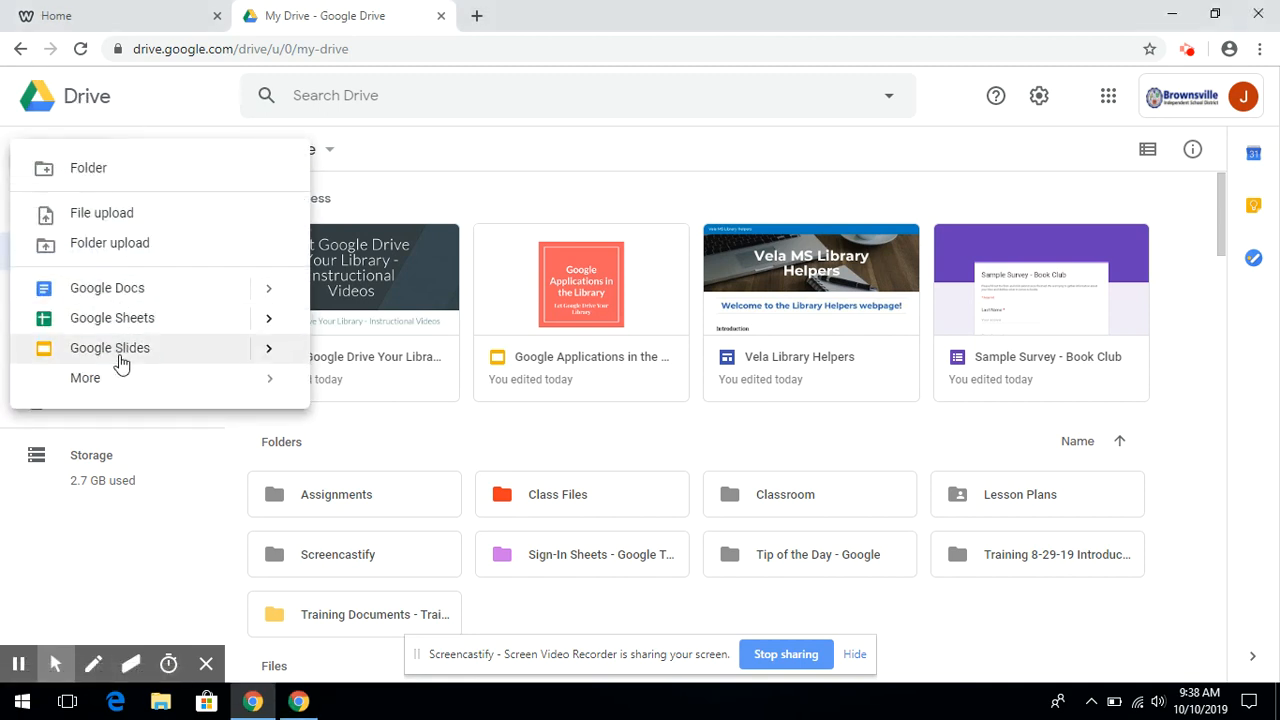
pyautogui.moveTo(124, 383)
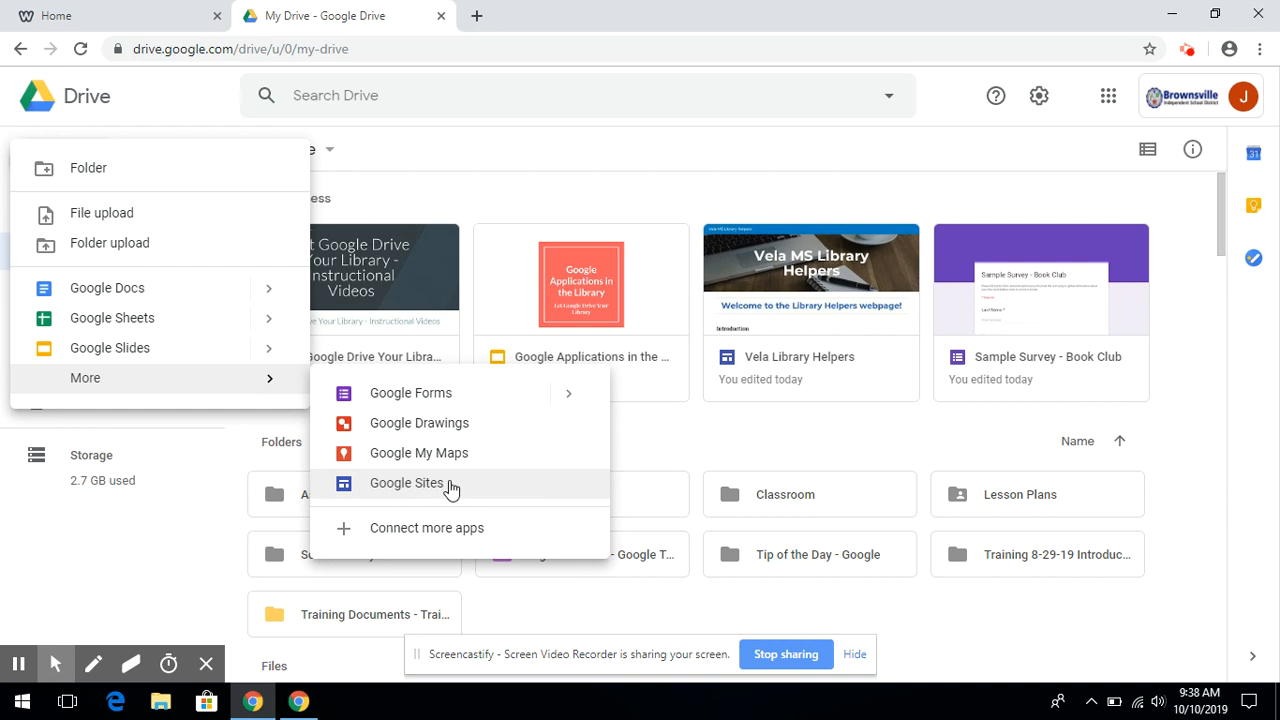
pyautogui.click(452, 485)
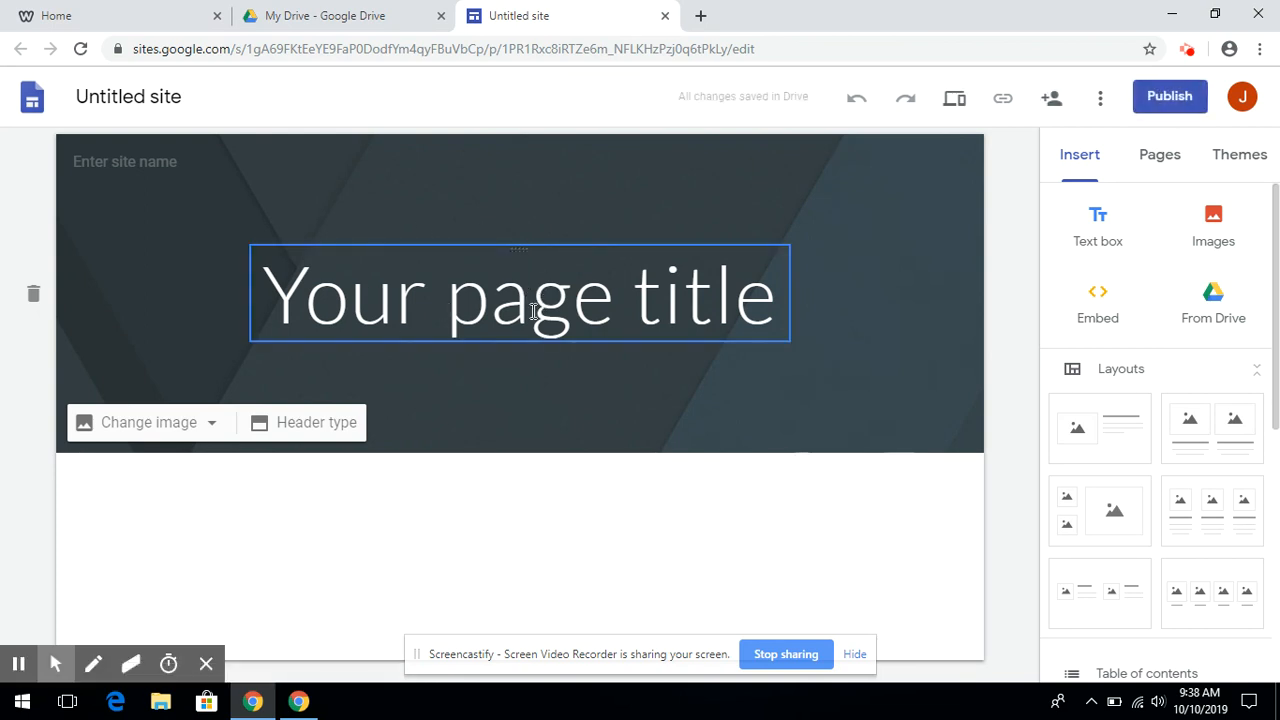
# Name the site "Sample Book Club Site" in the page header
pyautogui.click(150, 162)
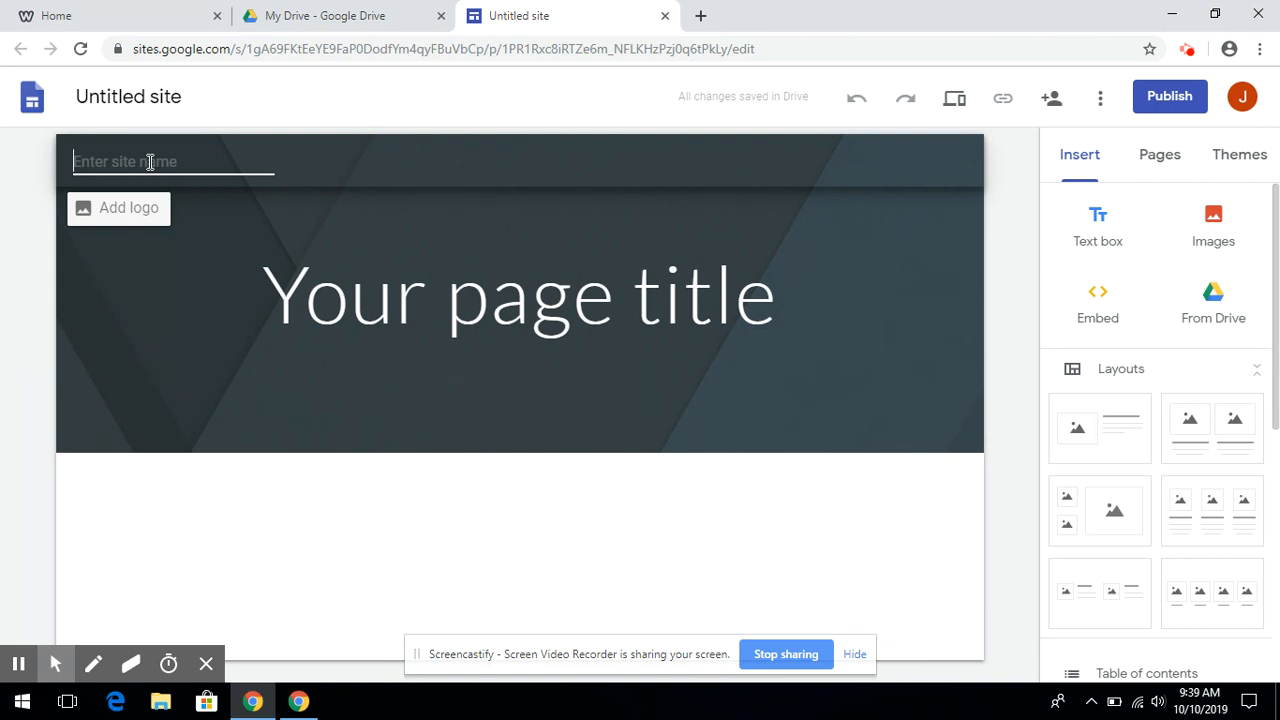
pyautogui.write('Sample B')
pyautogui.press('BackSpace')
pyautogui.write('Book Club')
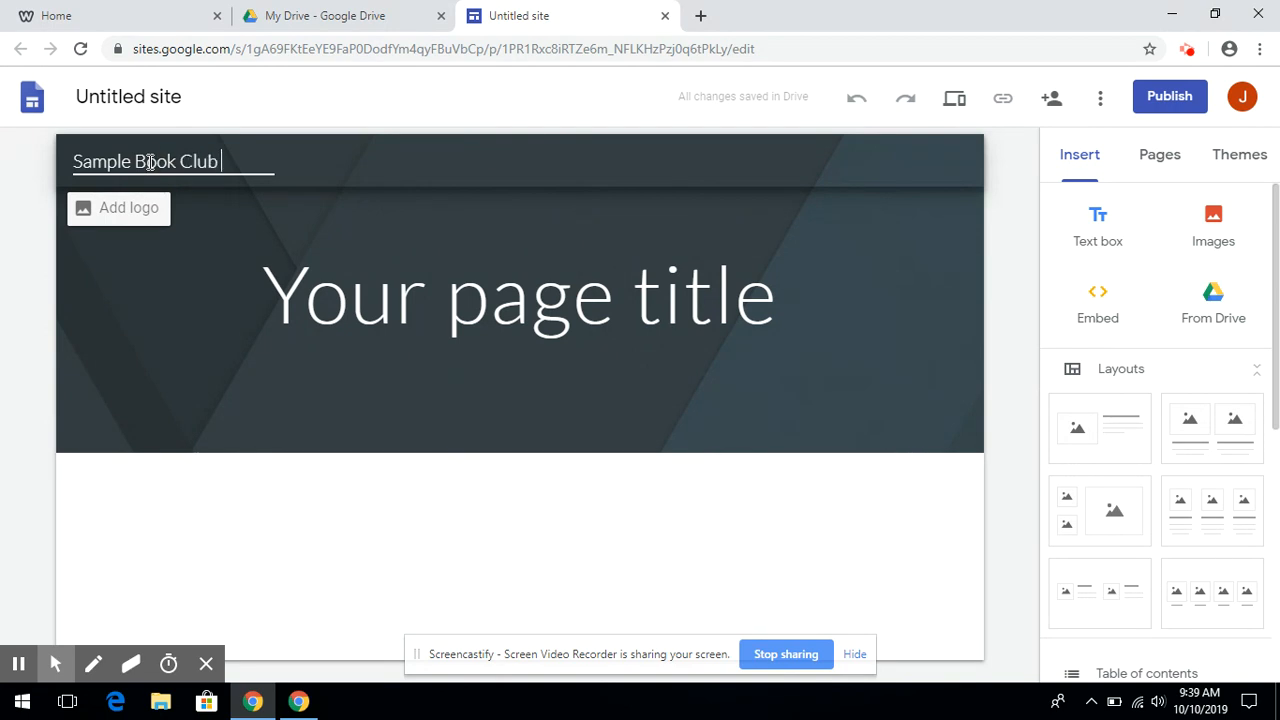
pyautogui.write(' Site')
pyautogui.click(222, 230)
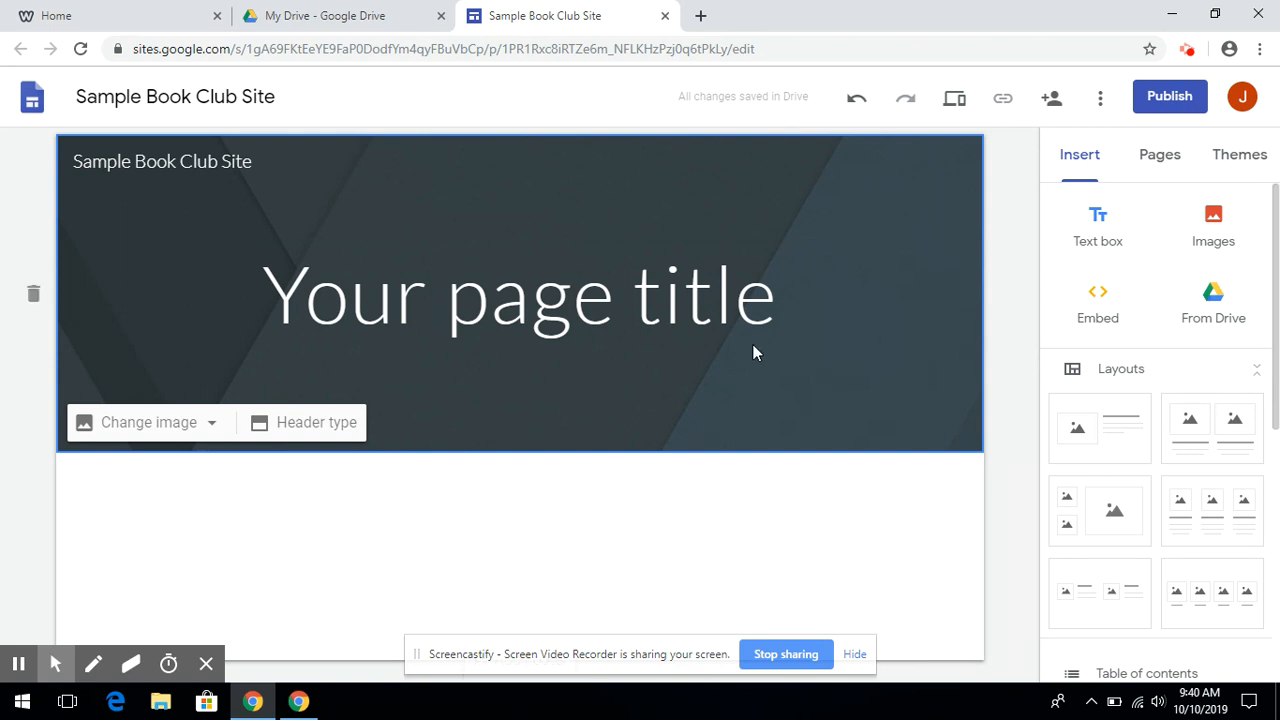
# Replace the placeholder page title in the header with "Welcome to the Book Club"
pyautogui.click(636, 305)
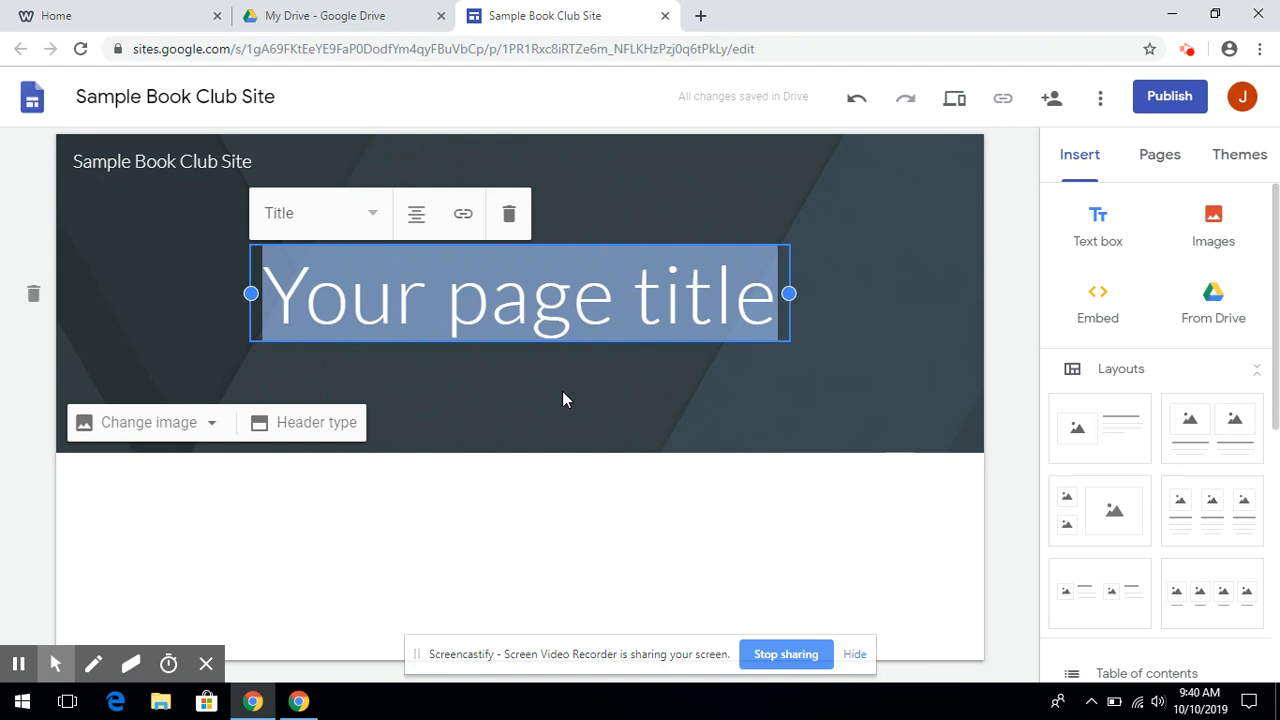
pyautogui.write('Welcome ')
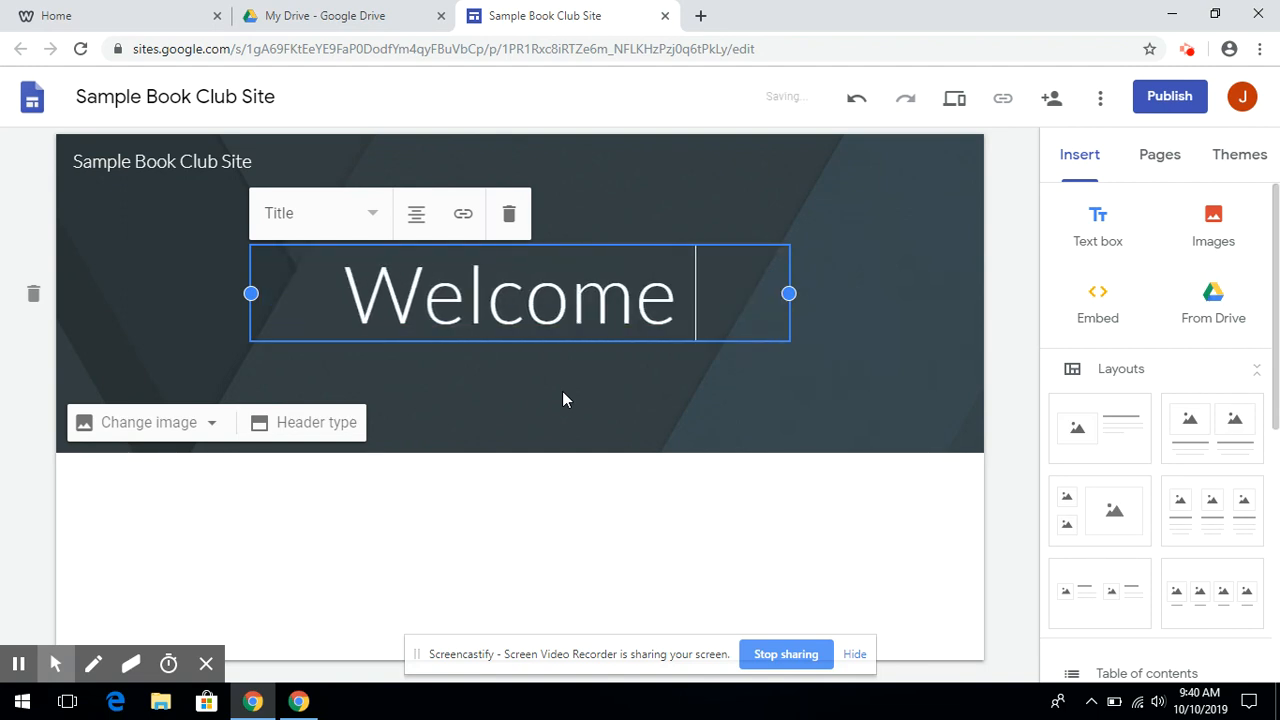
pyautogui.write('to the Book clu')
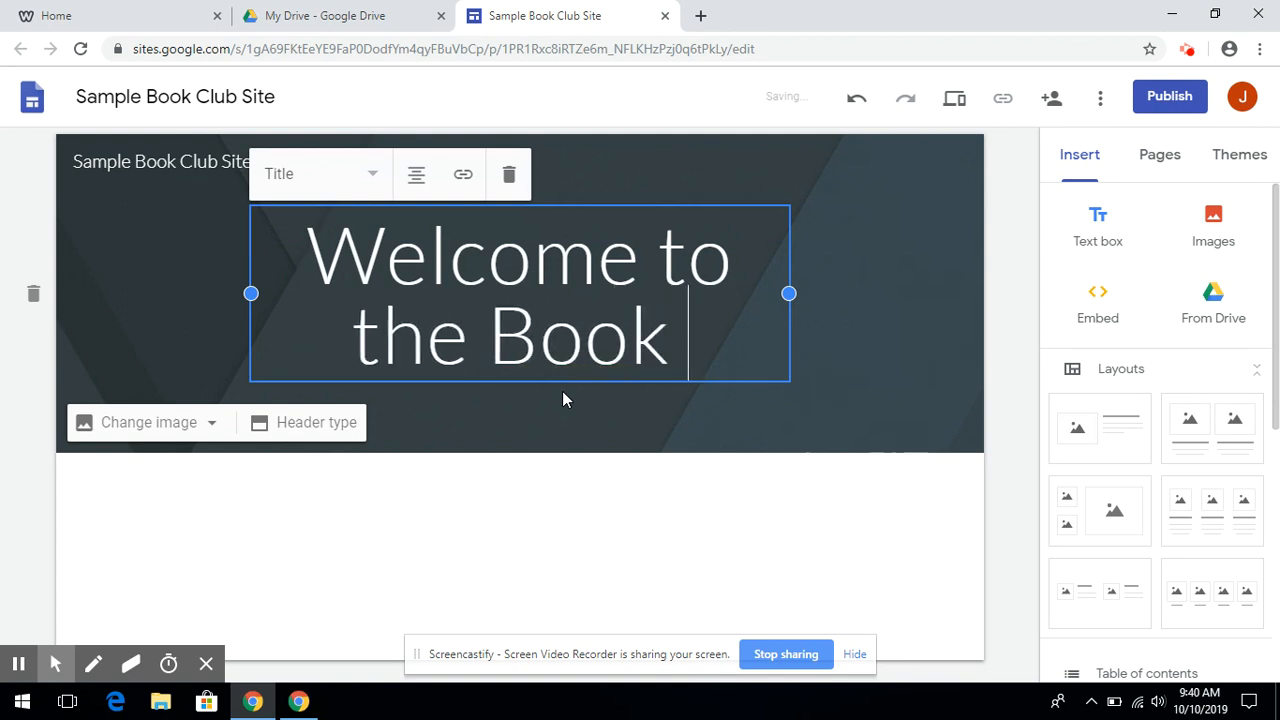
pyautogui.press('BackSpace')
pyautogui.press('BackSpace')
pyautogui.press('BackSpace')
pyautogui.write('C;')
pyautogui.press('BackSpace')
pyautogui.write('lub')
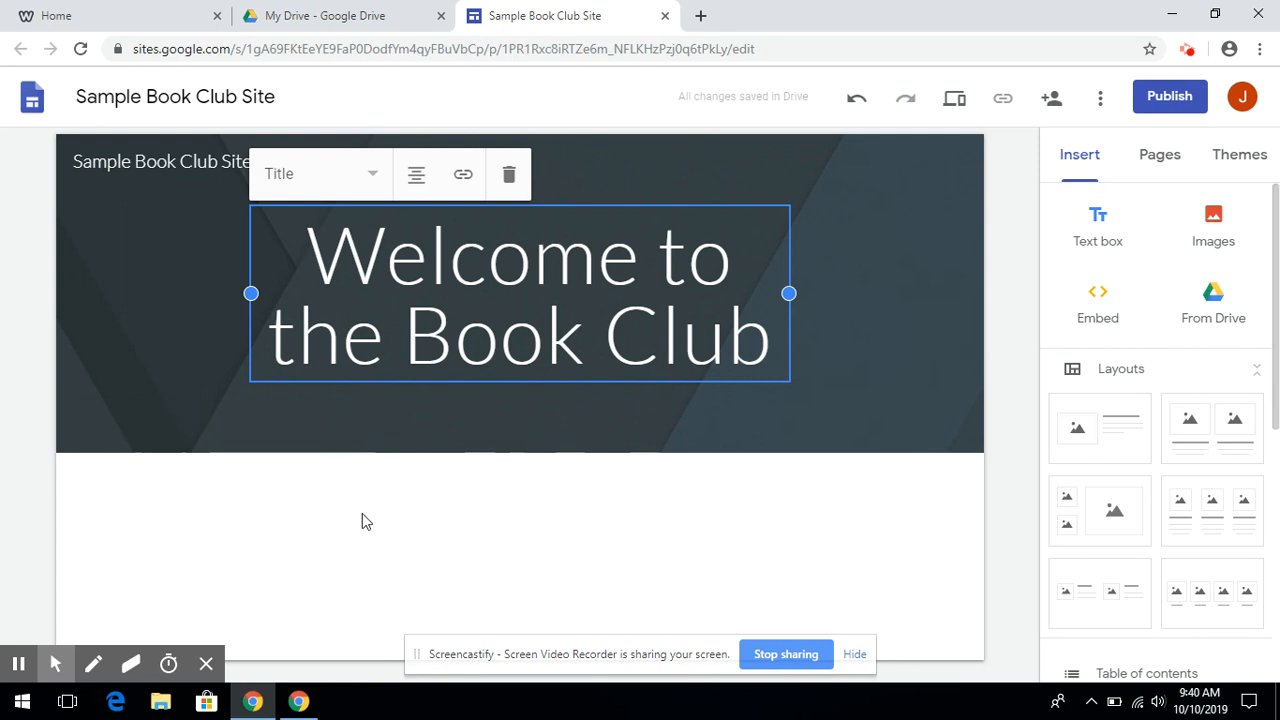
# Insert a text box below the home page header
pyautogui.click(1094, 226)
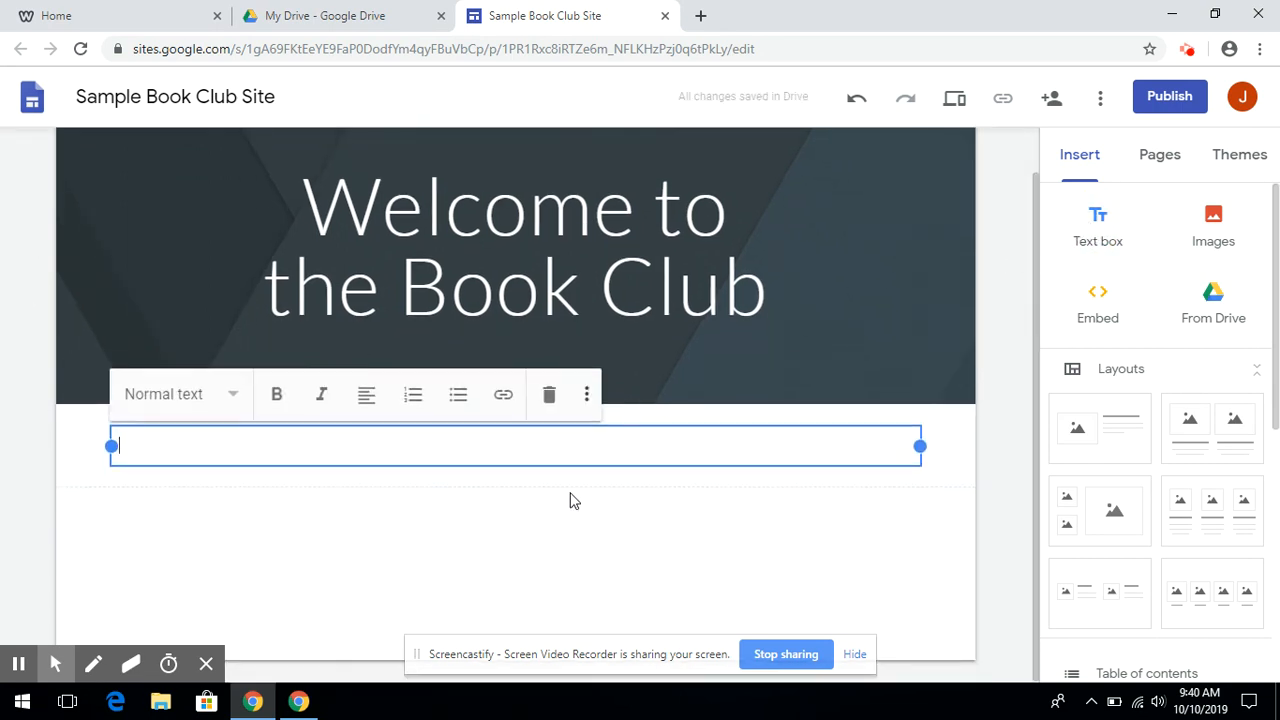
pyautogui.write('Welcom')
pyautogui.press('BackSpace')
pyautogui.press('BackSpace')
pyautogui.press('BackSpace')
pyautogui.press('BackSpace')
pyautogui.press('BackSpace')
pyautogui.press('BackSpace')
# Give the empty text box the Title style and enter "Welcome to the Sample Book Club" in it
pyautogui.click(228, 406)
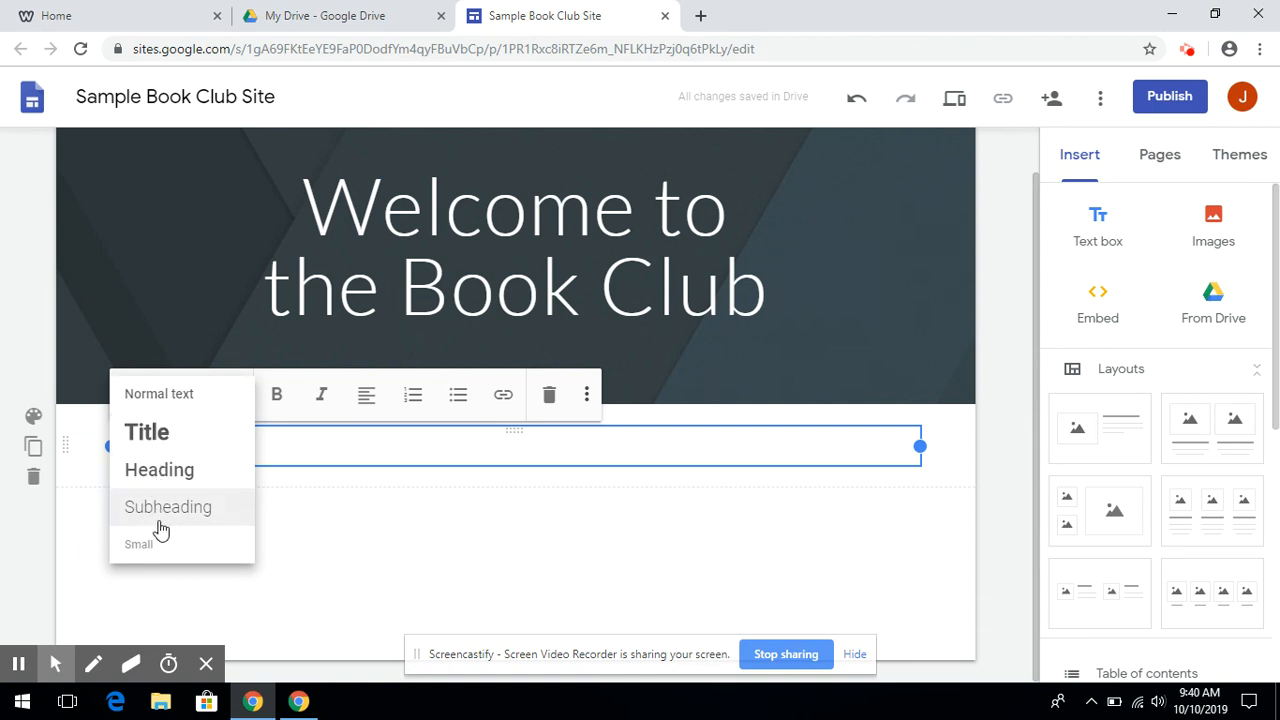
pyautogui.click(160, 445)
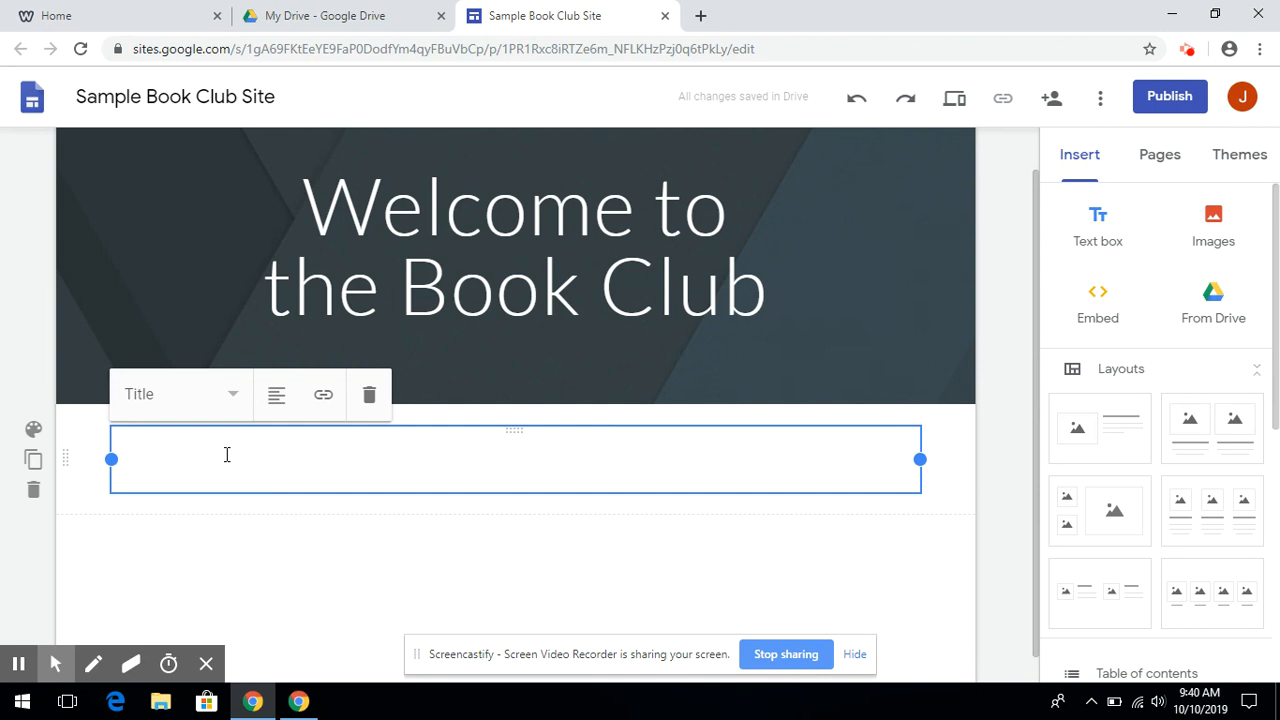
pyautogui.write('com')
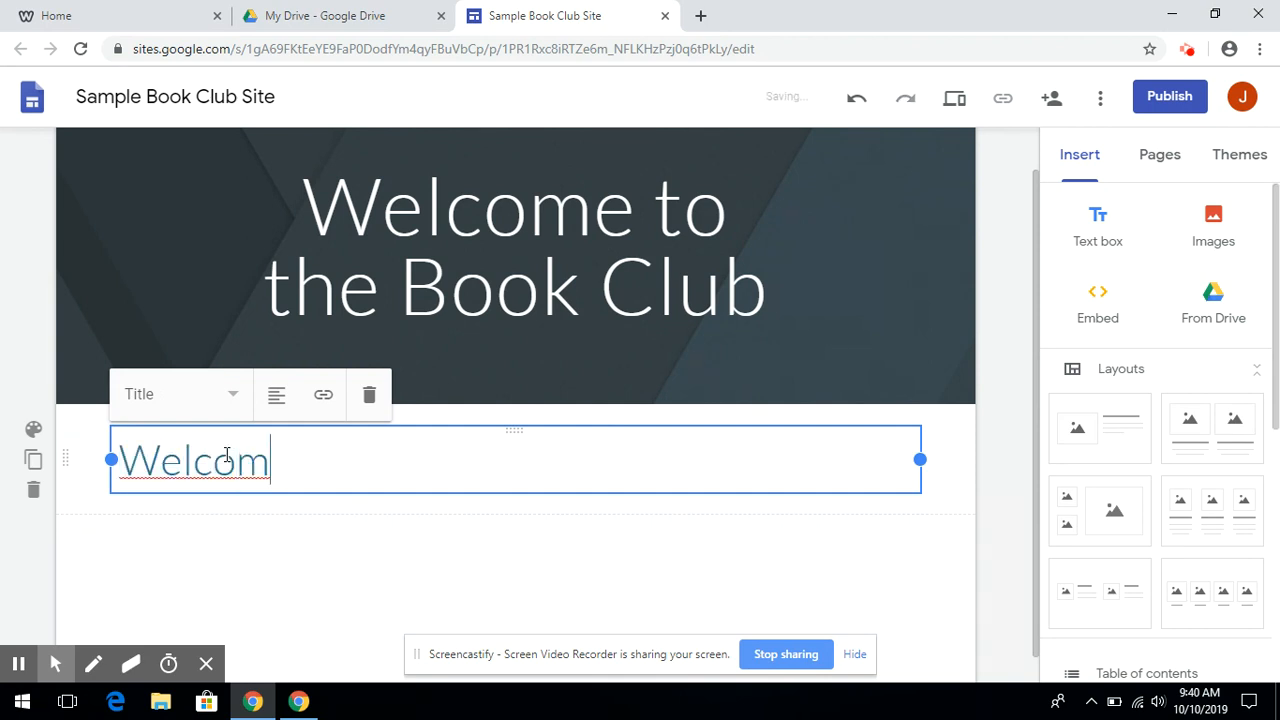
pyautogui.write('e to the Sample Book Club')
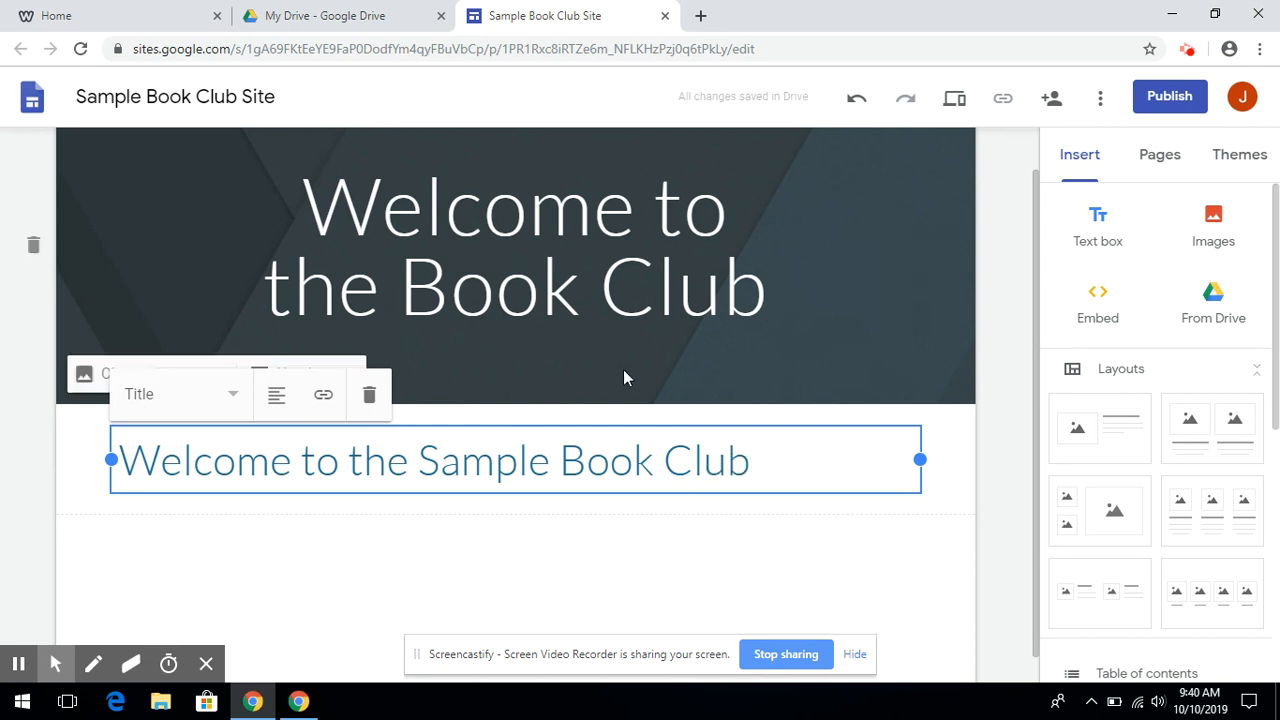
pyautogui.click(1019, 453)
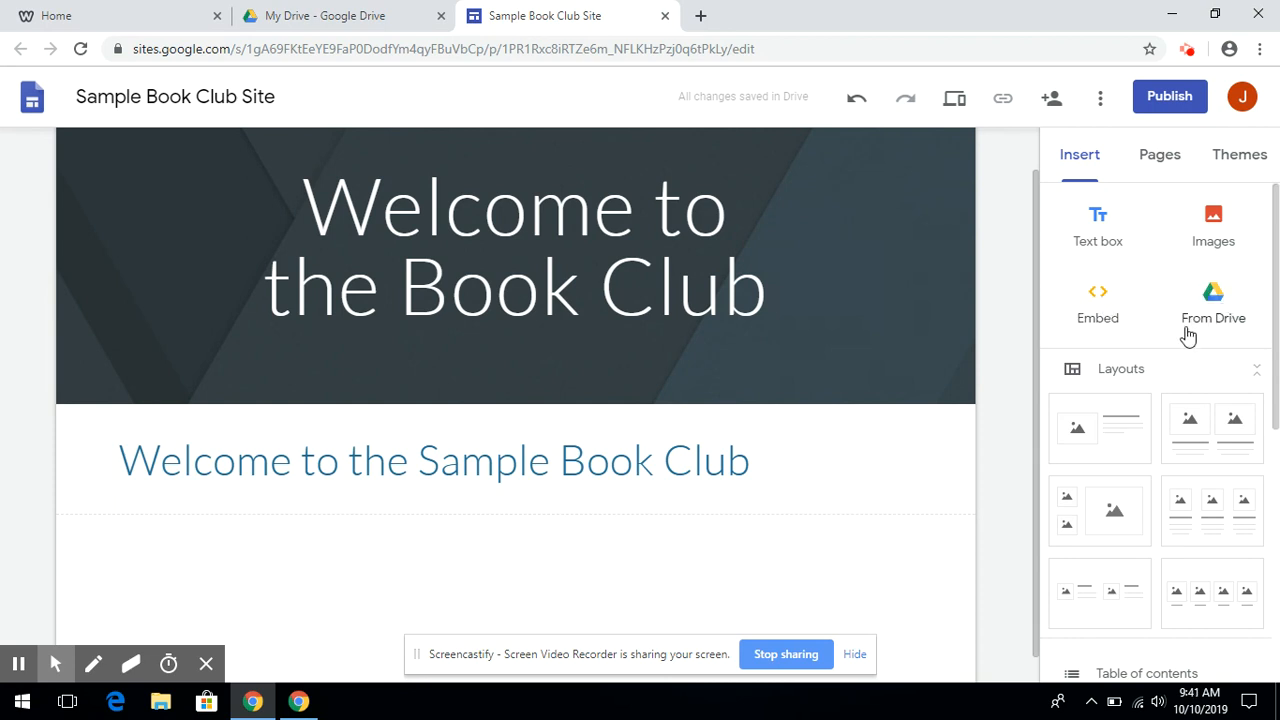
# Look through the insertable page elements and the uploaded YouTube videos, leaving the video picker without a selection
pyautogui.scroll(-1, 1124, 360)
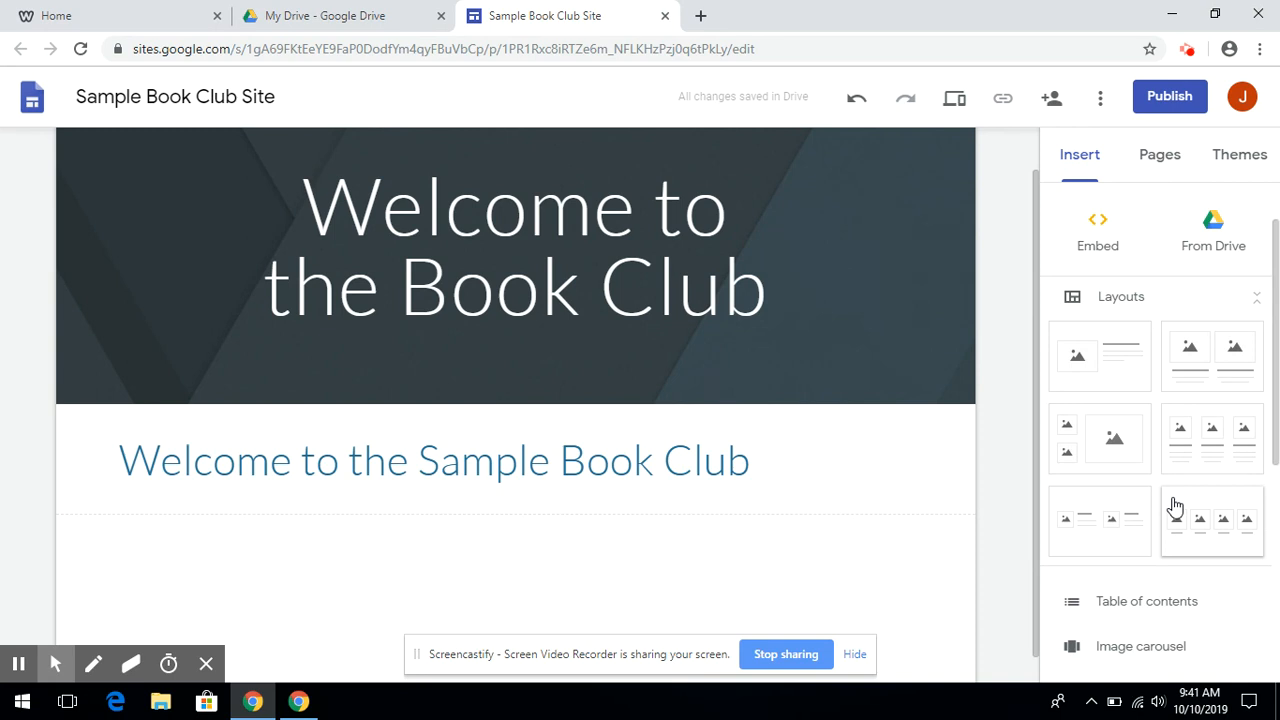
pyautogui.scroll(-2, 1175, 507)
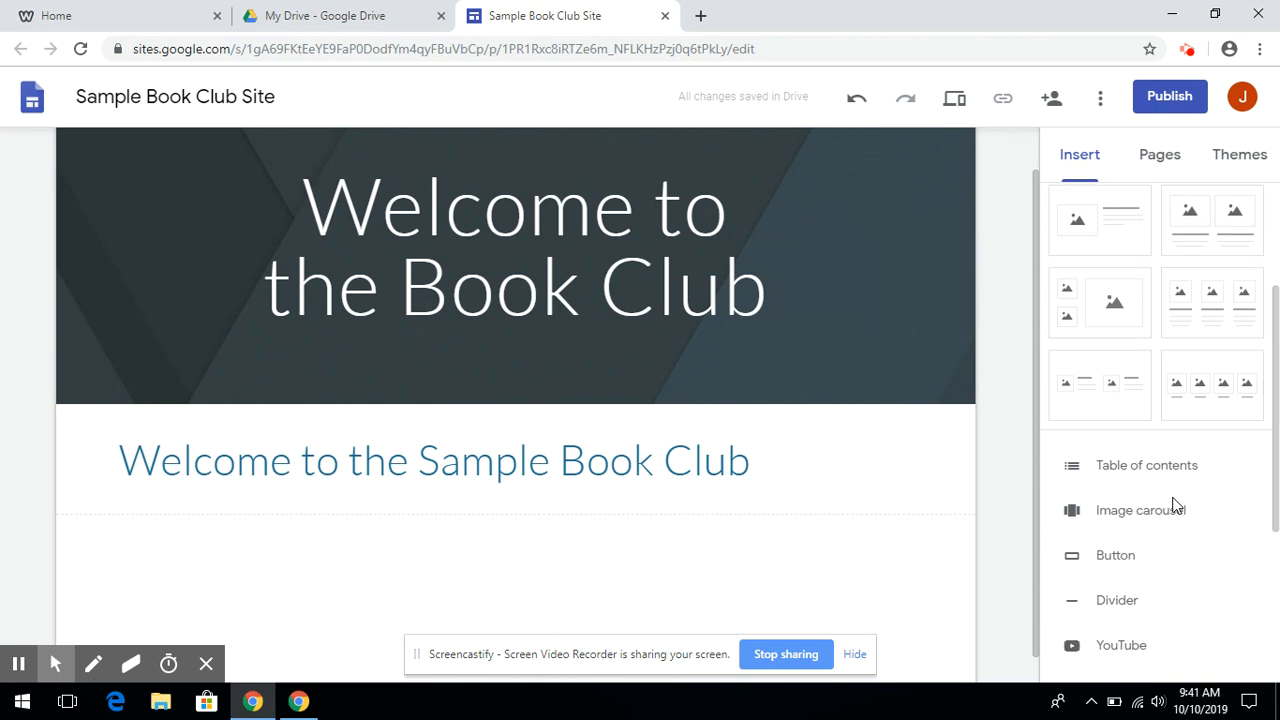
pyautogui.scroll(-3, 1175, 507)
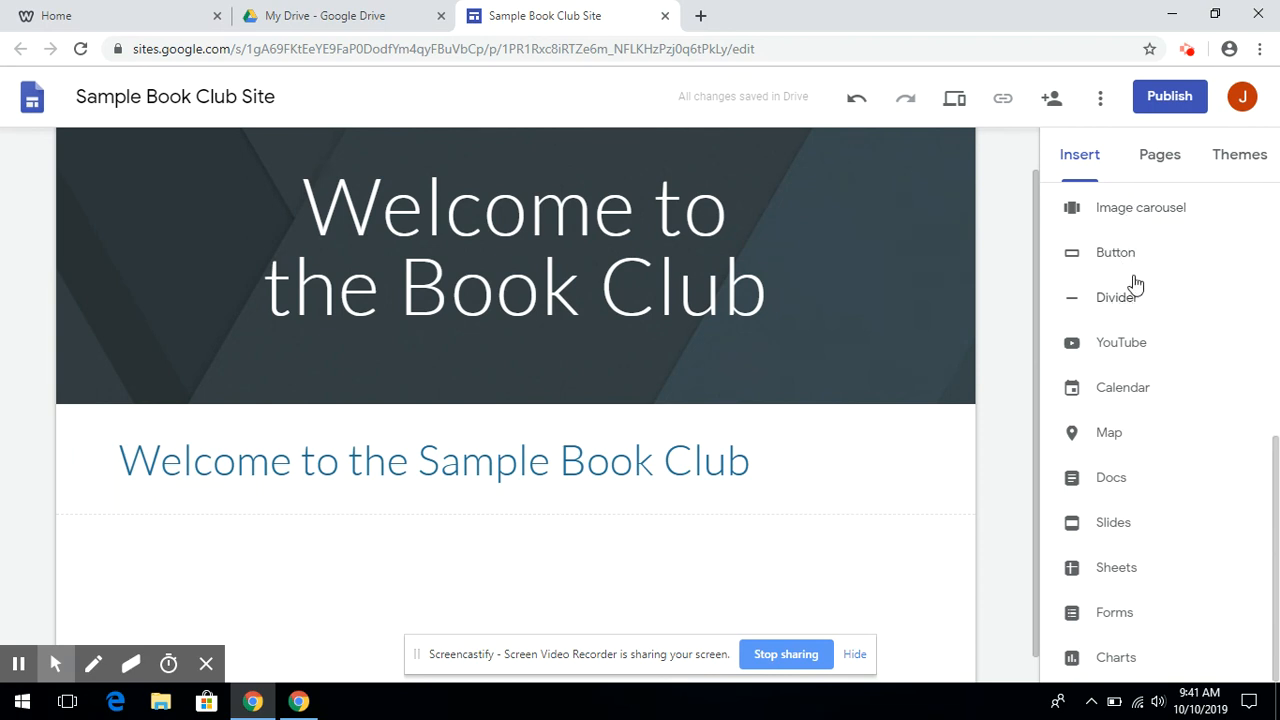
pyautogui.click(1127, 345)
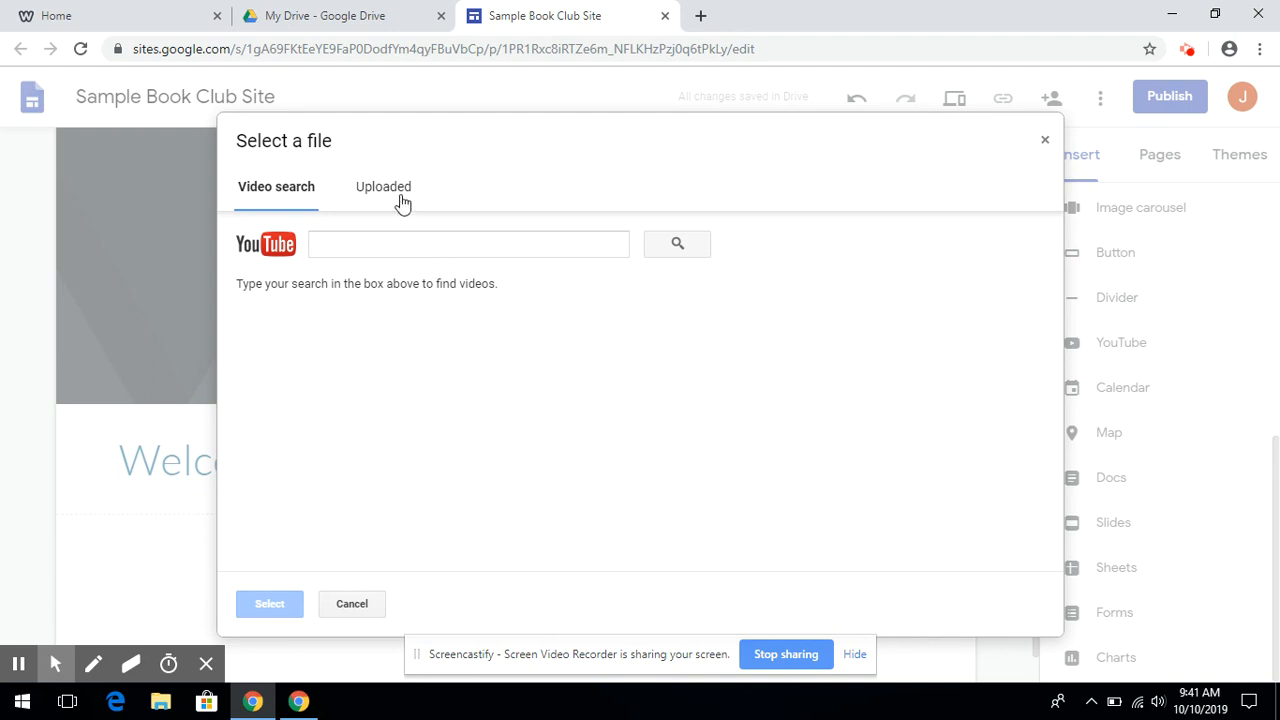
pyautogui.click(385, 187)
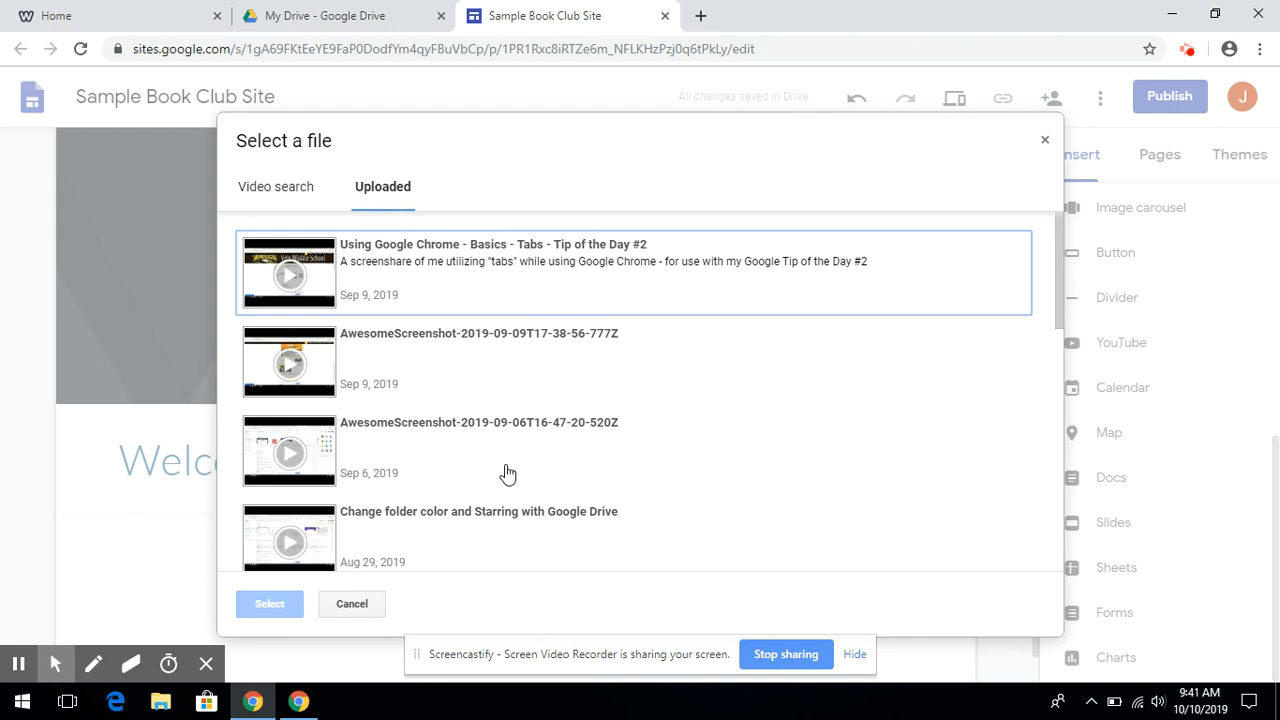
pyautogui.click(351, 603)
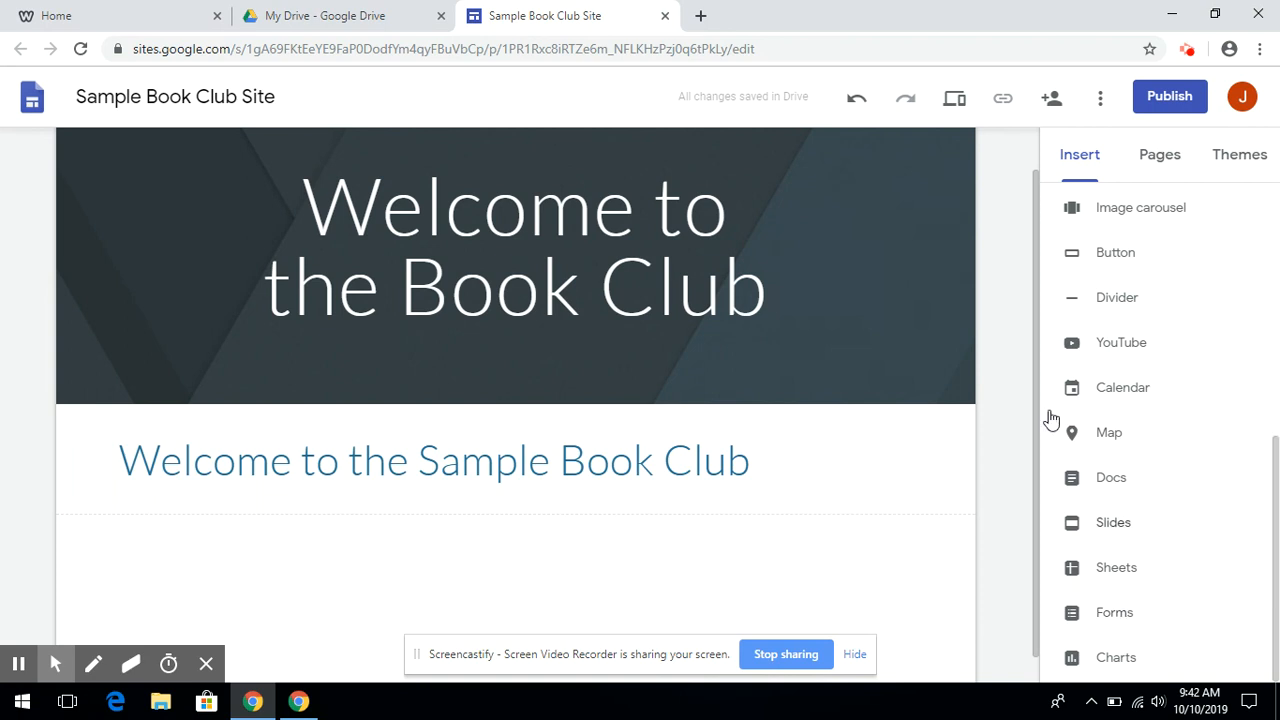
pyautogui.scroll(5, 1133, 330)
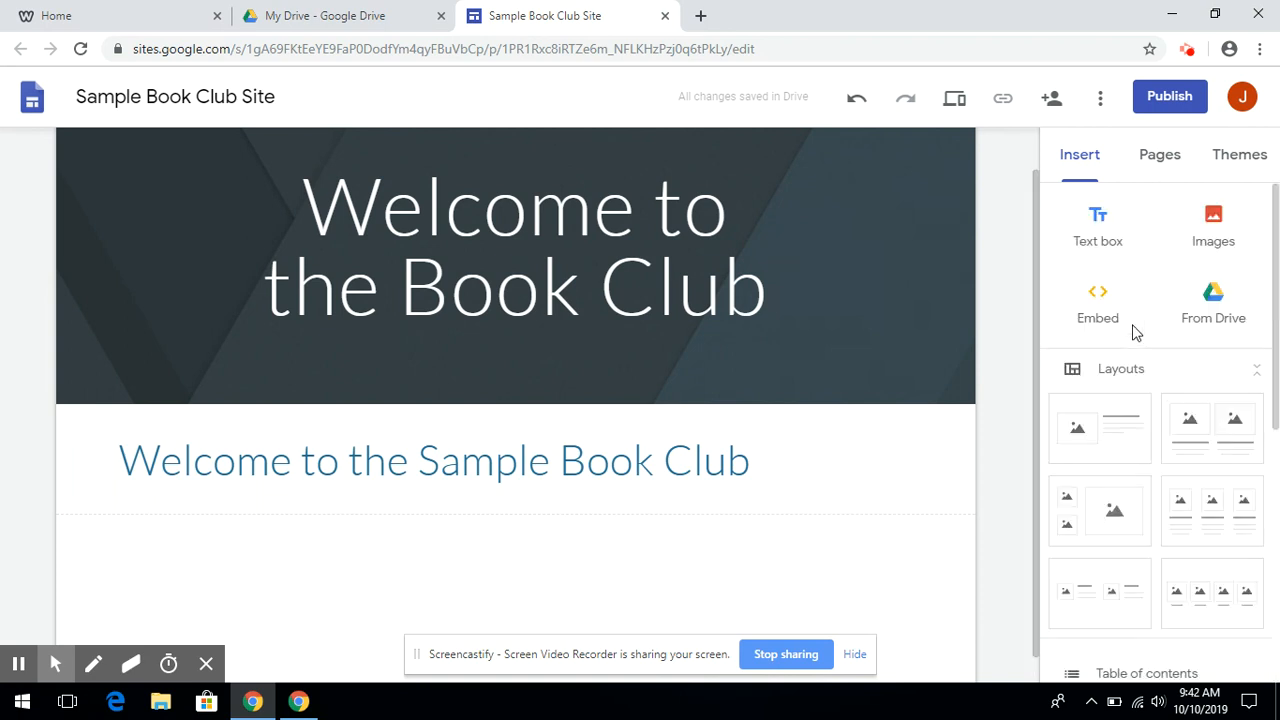
# Add a new page named "Book Talks" to the site
pyautogui.click(1166, 157)
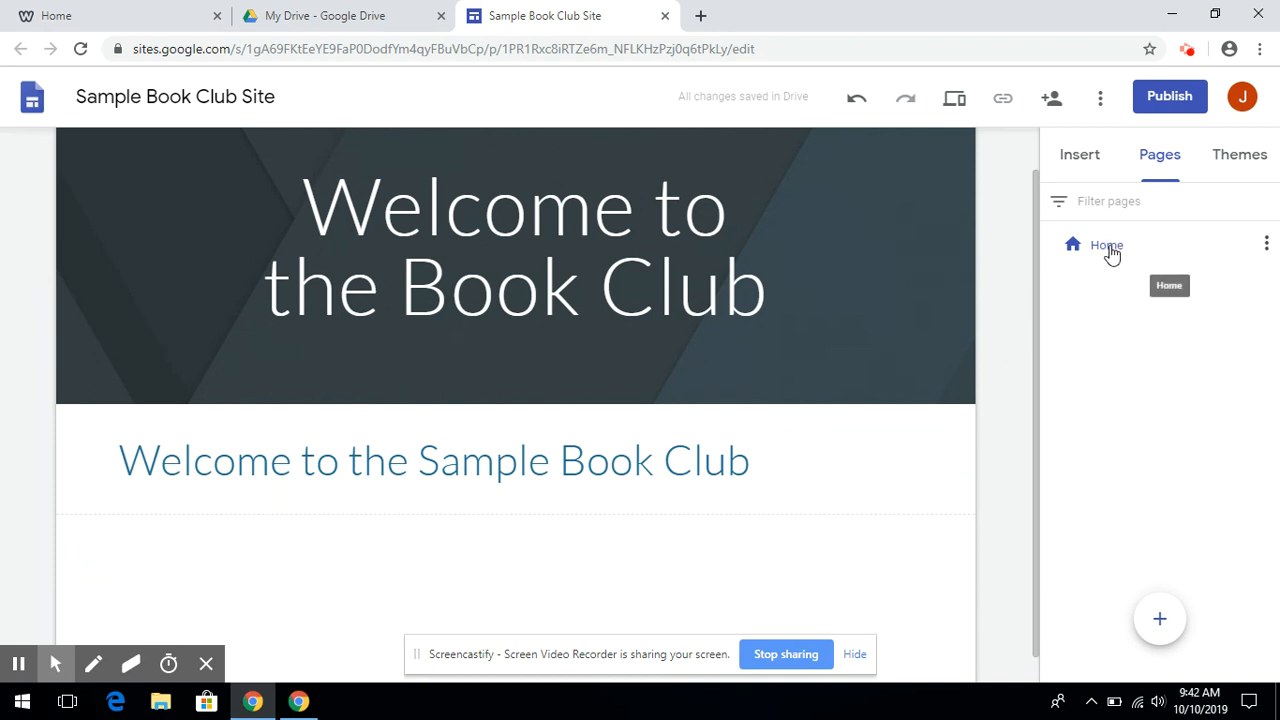
pyautogui.click(1160, 624)
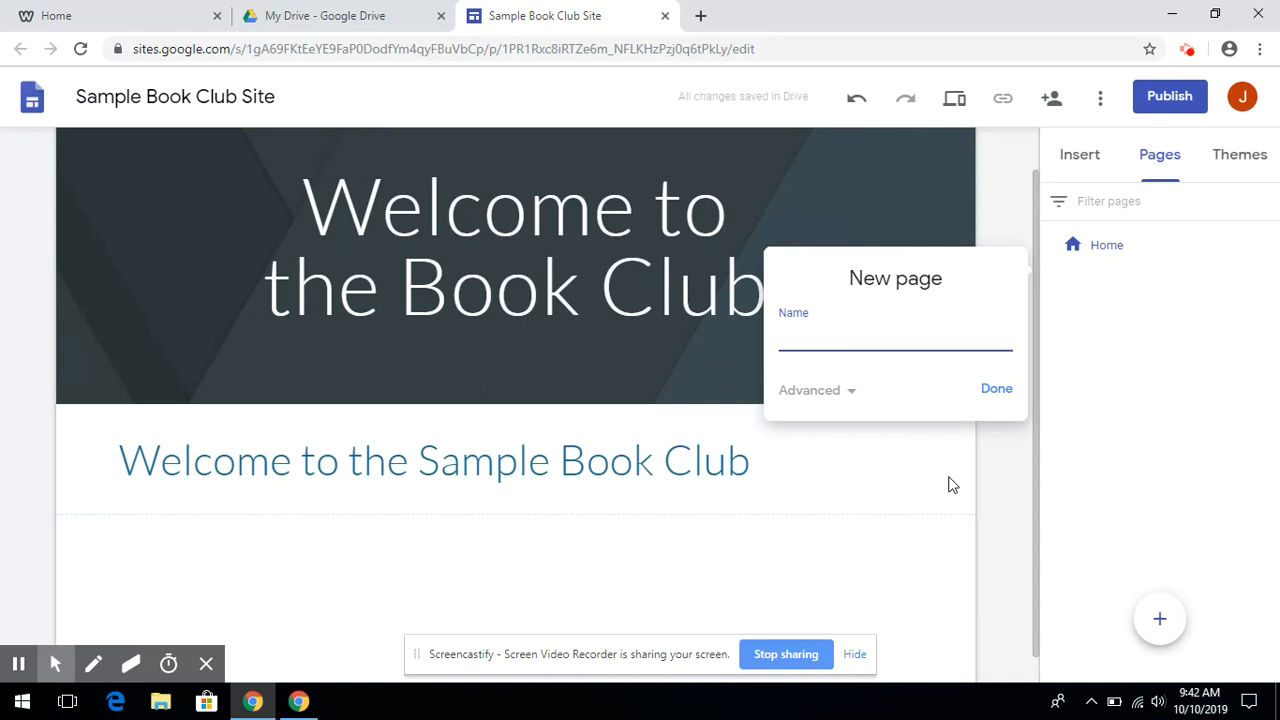
pyautogui.write('Book Talks')
pyautogui.click(993, 391)
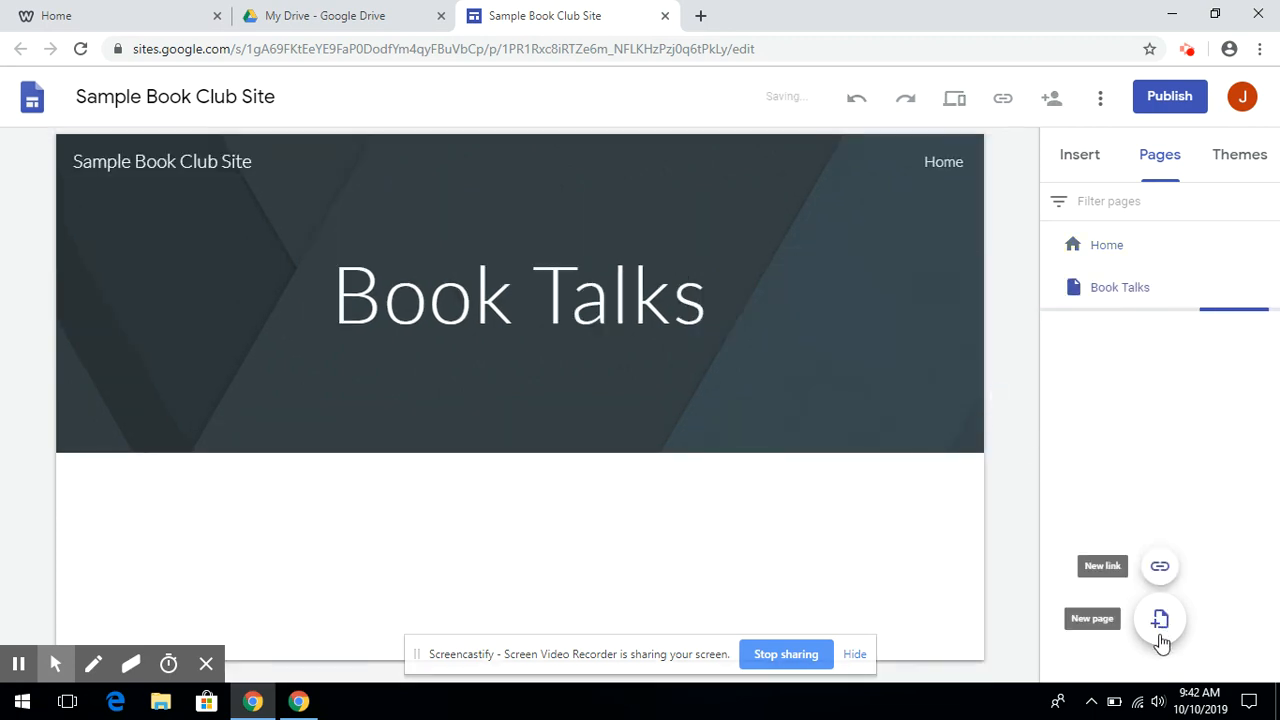
# Add a new page named "About" to the site
pyautogui.click(1160, 633)
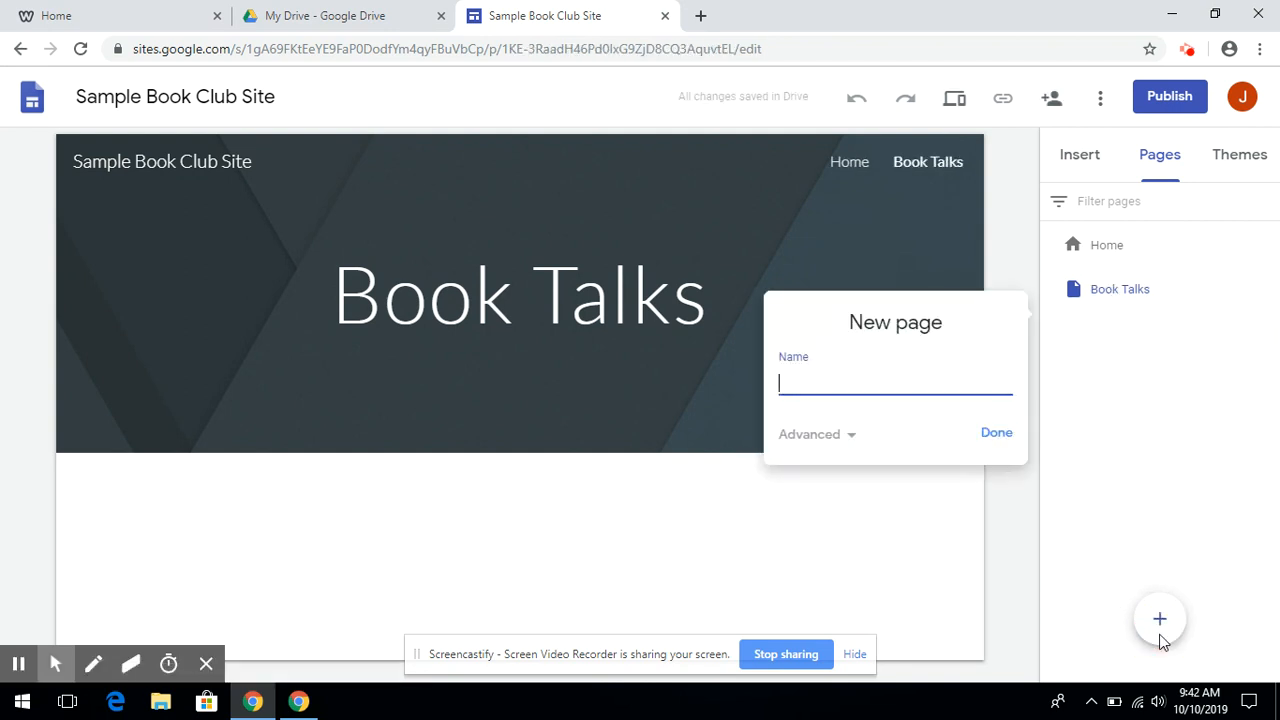
pyautogui.write('About')
pyautogui.click(996, 438)
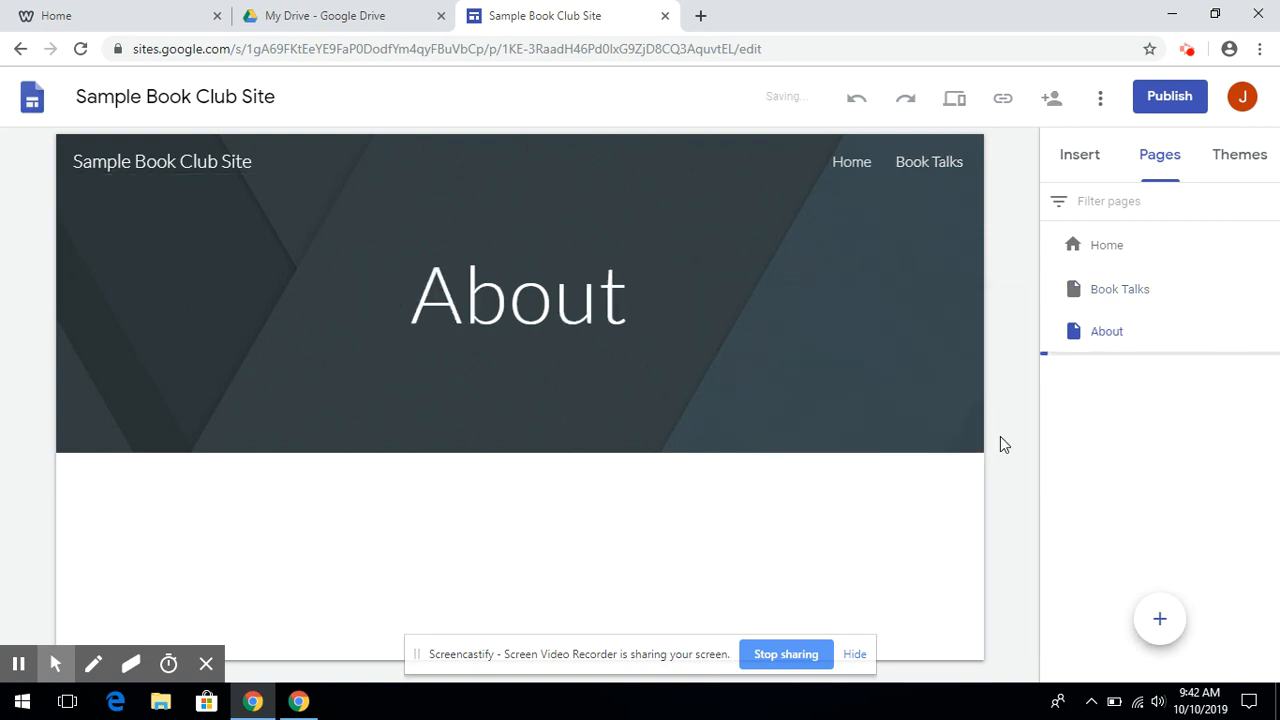
# Add a new page named "Useful Links" to the site
pyautogui.click(1159, 620)
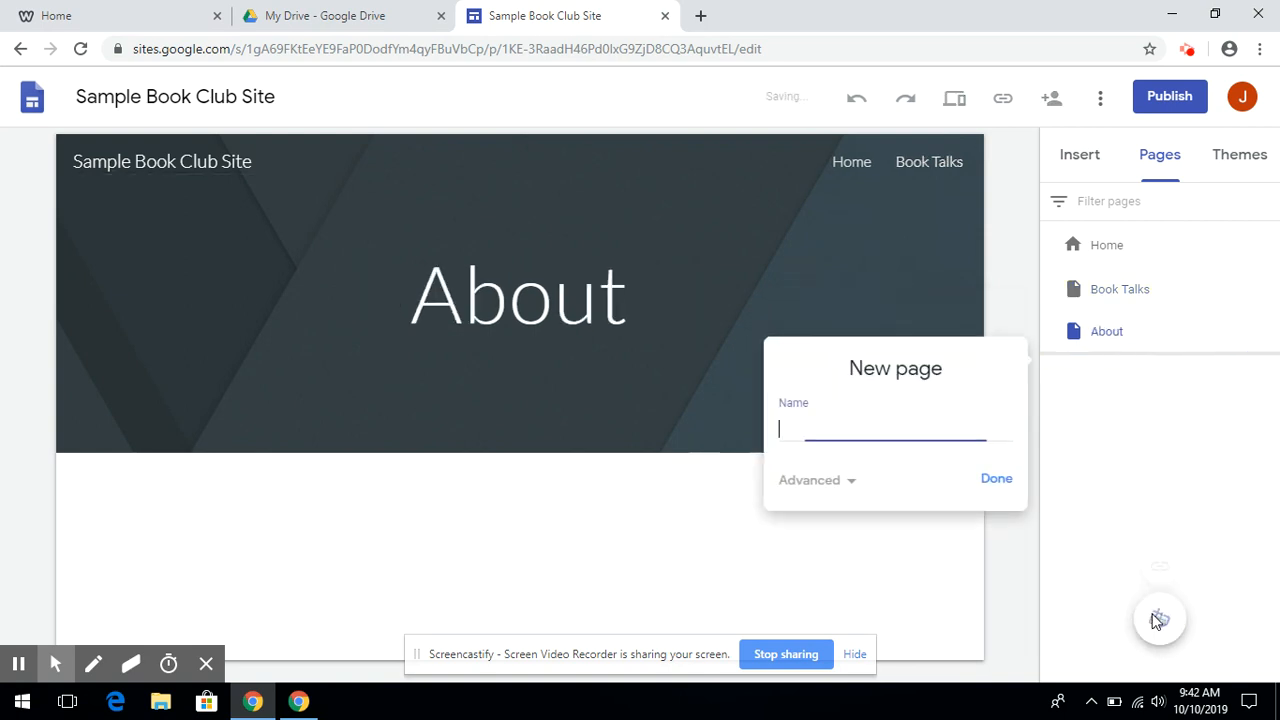
pyautogui.write('Useful')
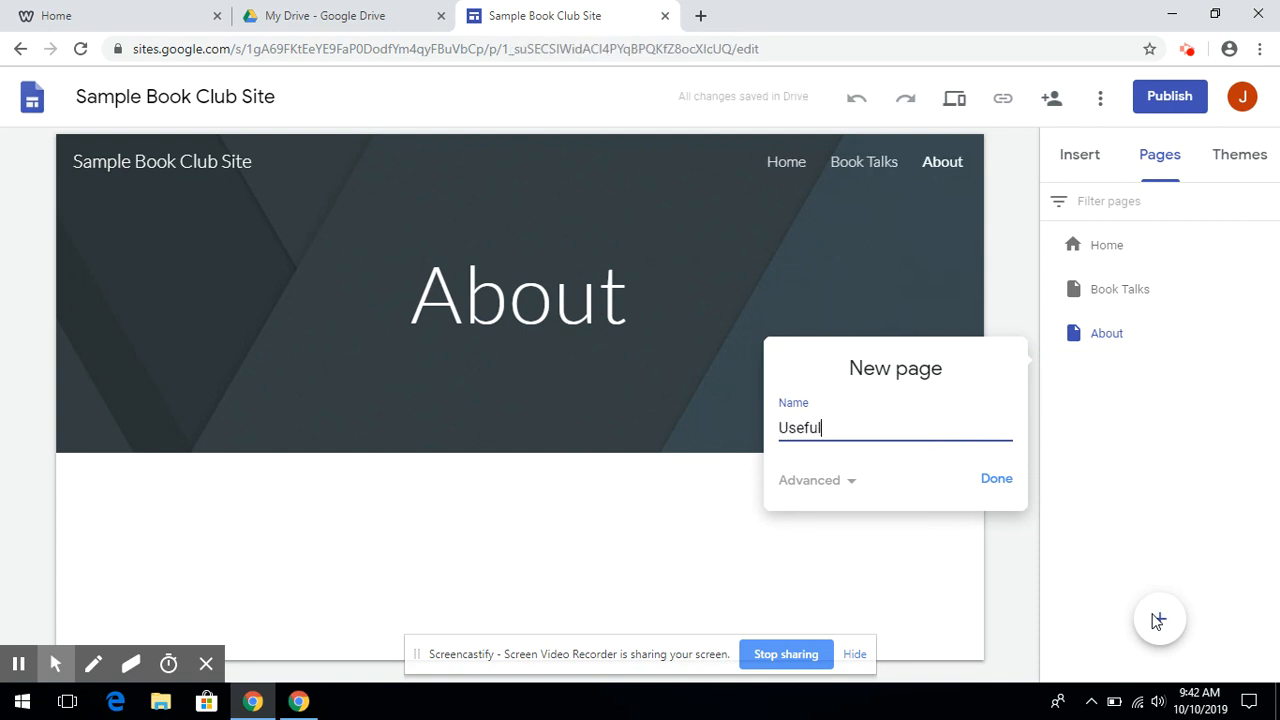
pyautogui.write(' Links')
pyautogui.click(993, 481)
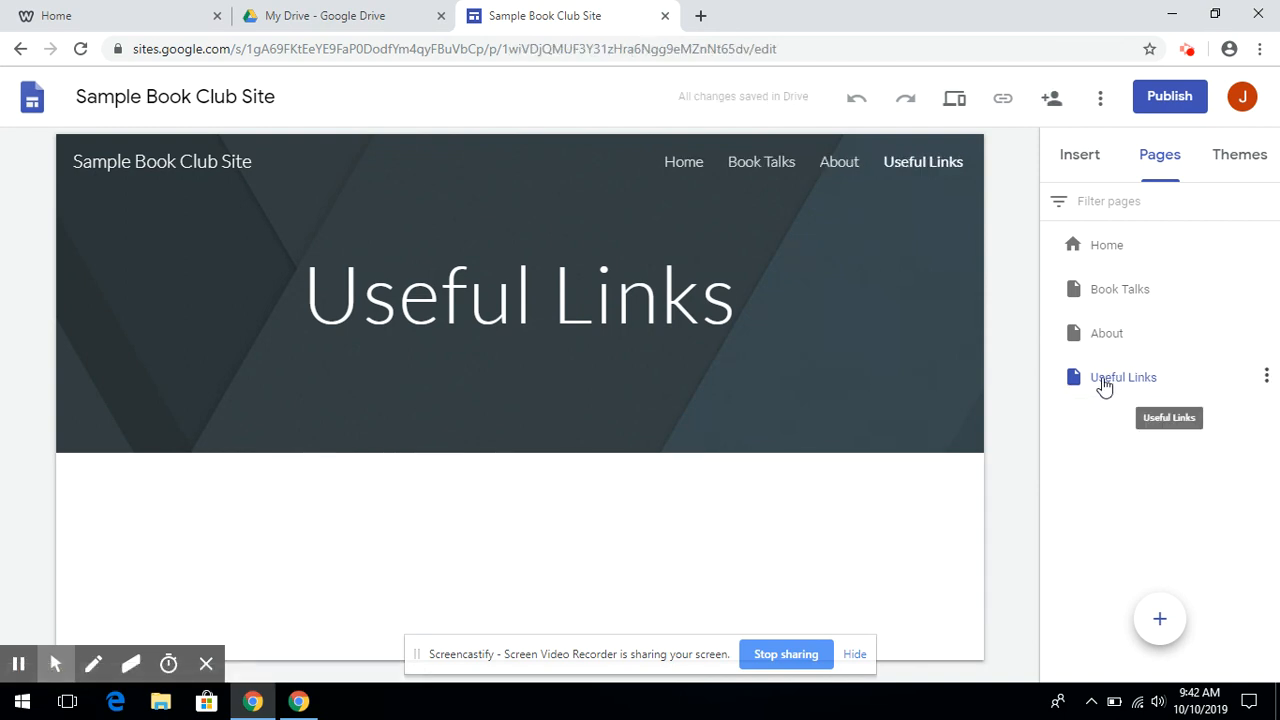
# Nest the Useful Links page under About as a subpage and move it back to the top level
pyautogui.moveTo(1105, 385); pyautogui.dragTo(1150, 345)
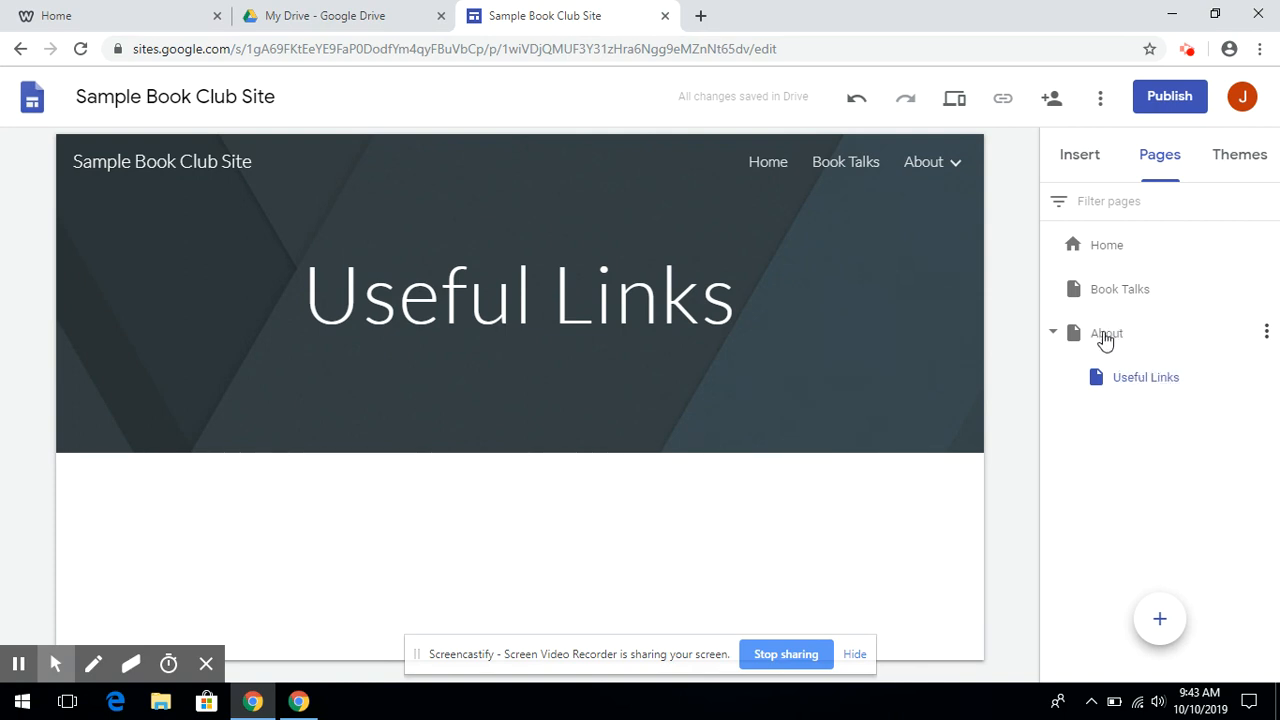
pyautogui.click(1138, 385)
pyautogui.moveTo(1138, 385); pyautogui.dragTo(1051, 400)
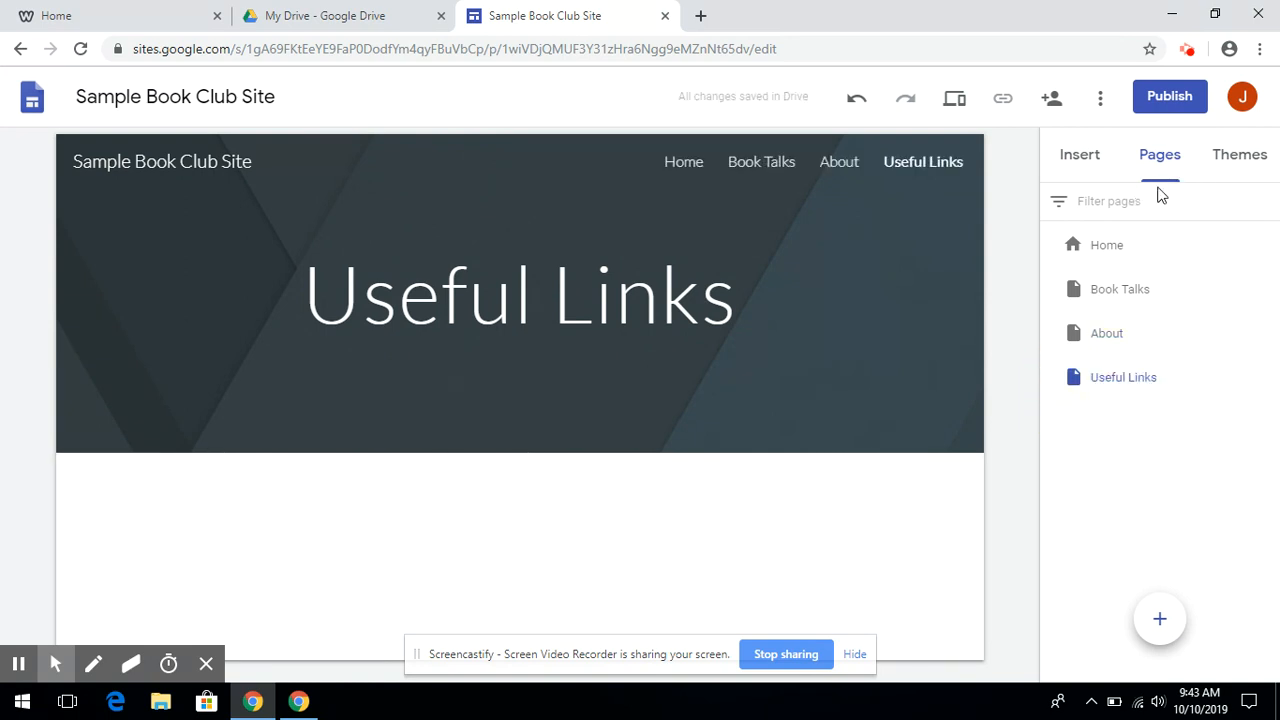
# Apply the Aristotle theme to the site
pyautogui.click(1245, 156)
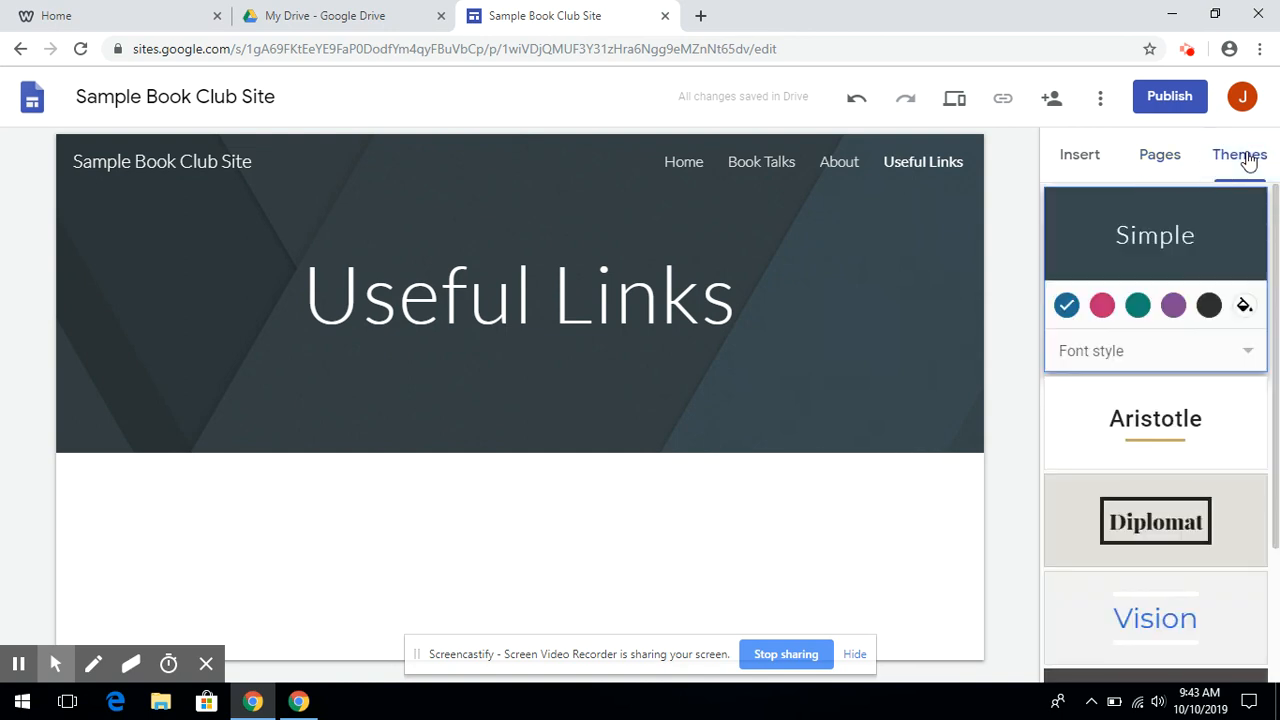
pyautogui.click(1160, 423)
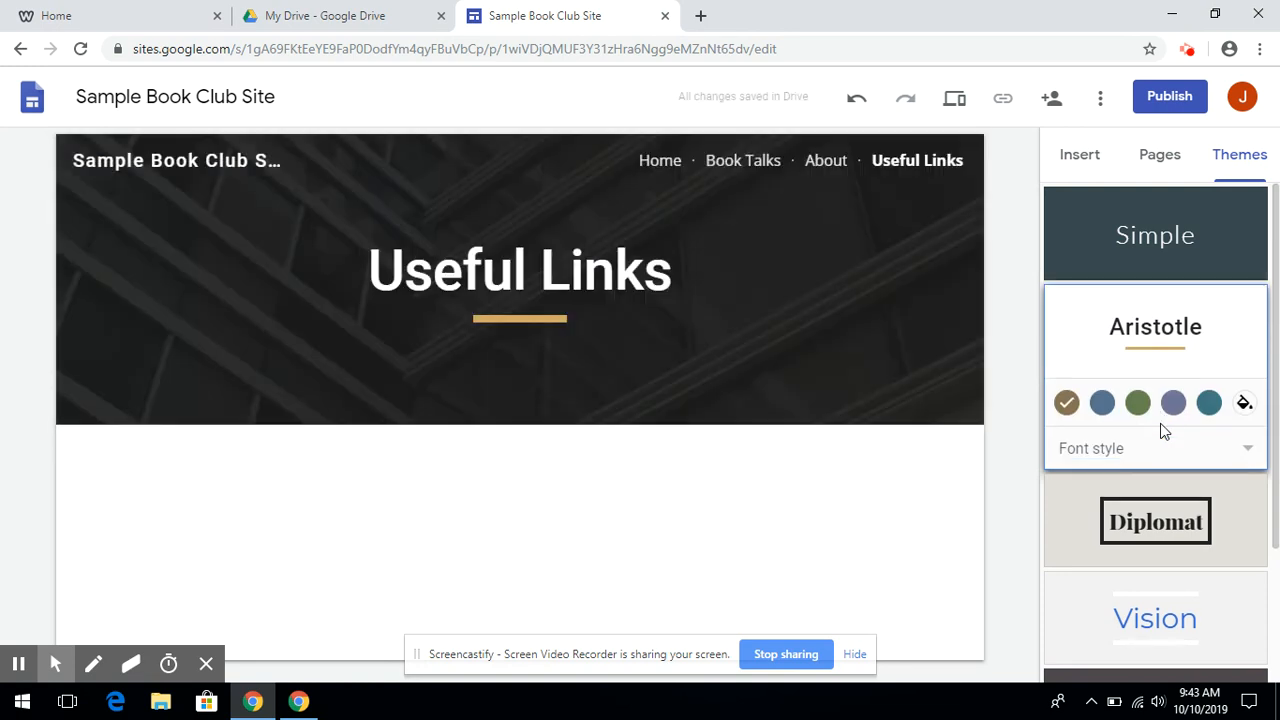
# Apply the Diplomat theme to the site with its dark blue colour option
pyautogui.click(1146, 538)
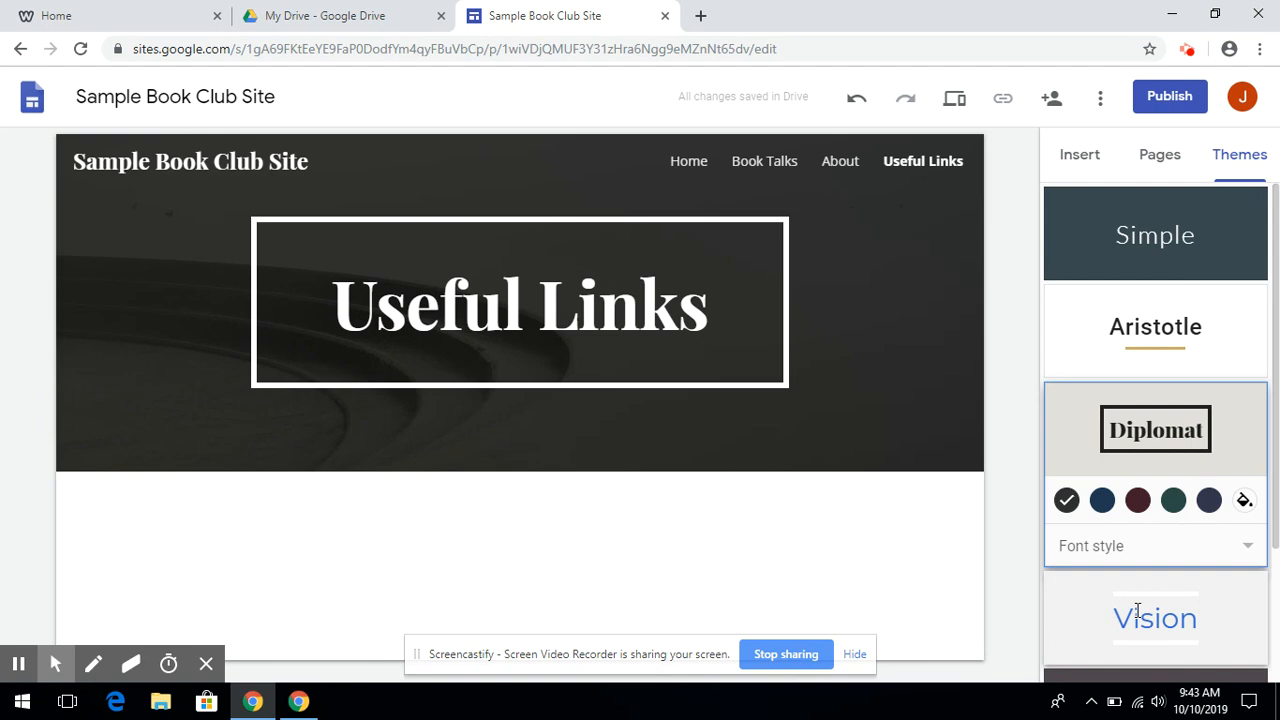
pyautogui.scroll(-2, 1137, 609)
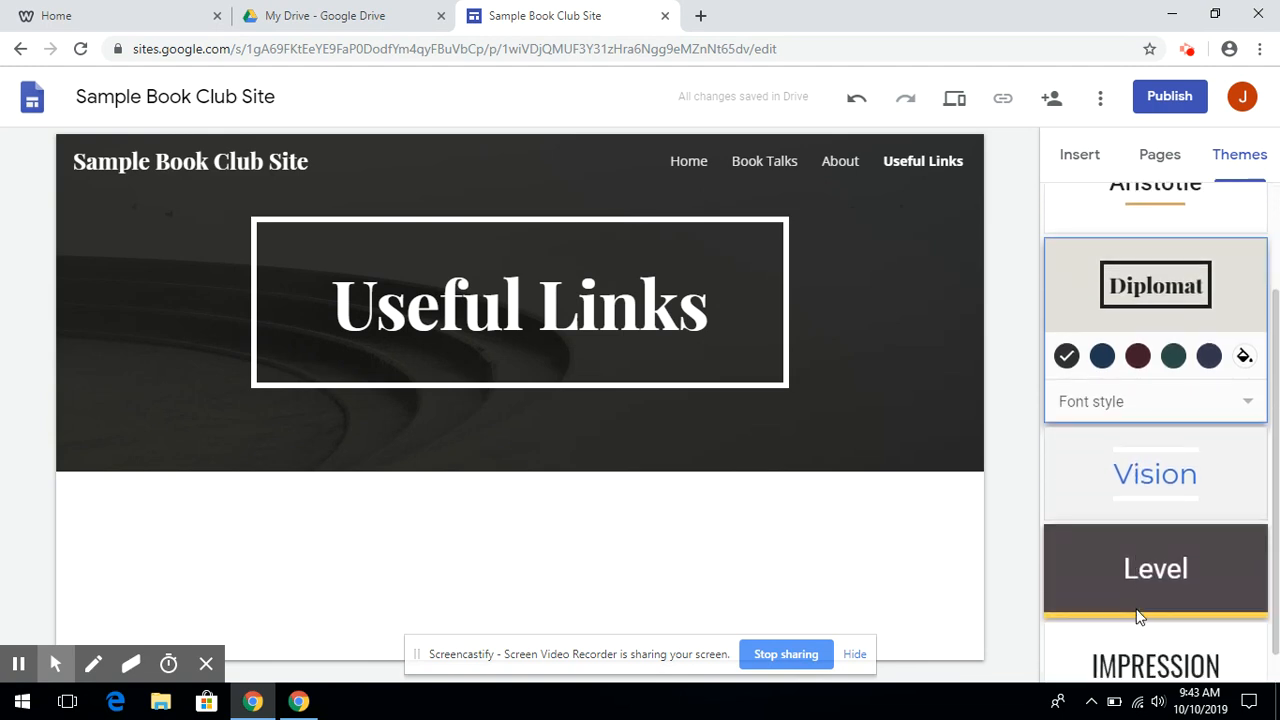
pyautogui.click(1102, 319)
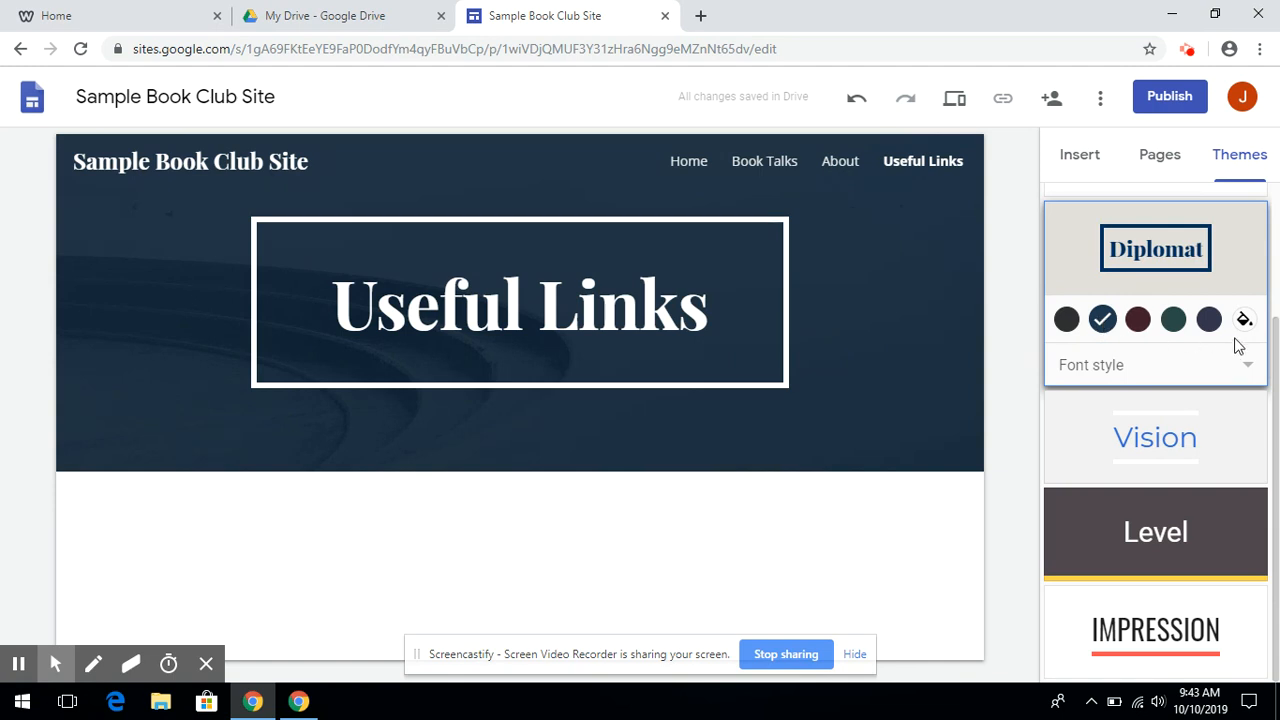
pyautogui.moveTo(1277, 371); pyautogui.dragTo(1270, 225)
# Open the Home page for editing and bring up the content elements available for insertion
pyautogui.click(1081, 160)
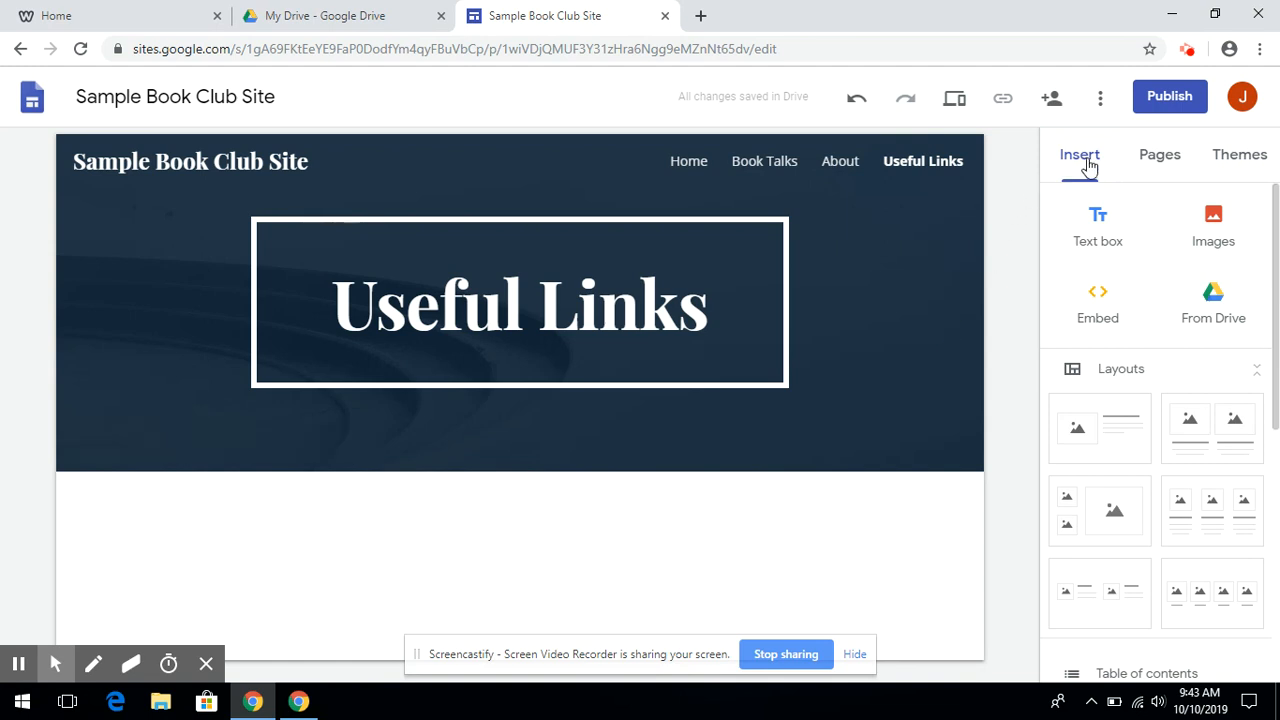
pyautogui.click(1158, 158)
pyautogui.click(1103, 258)
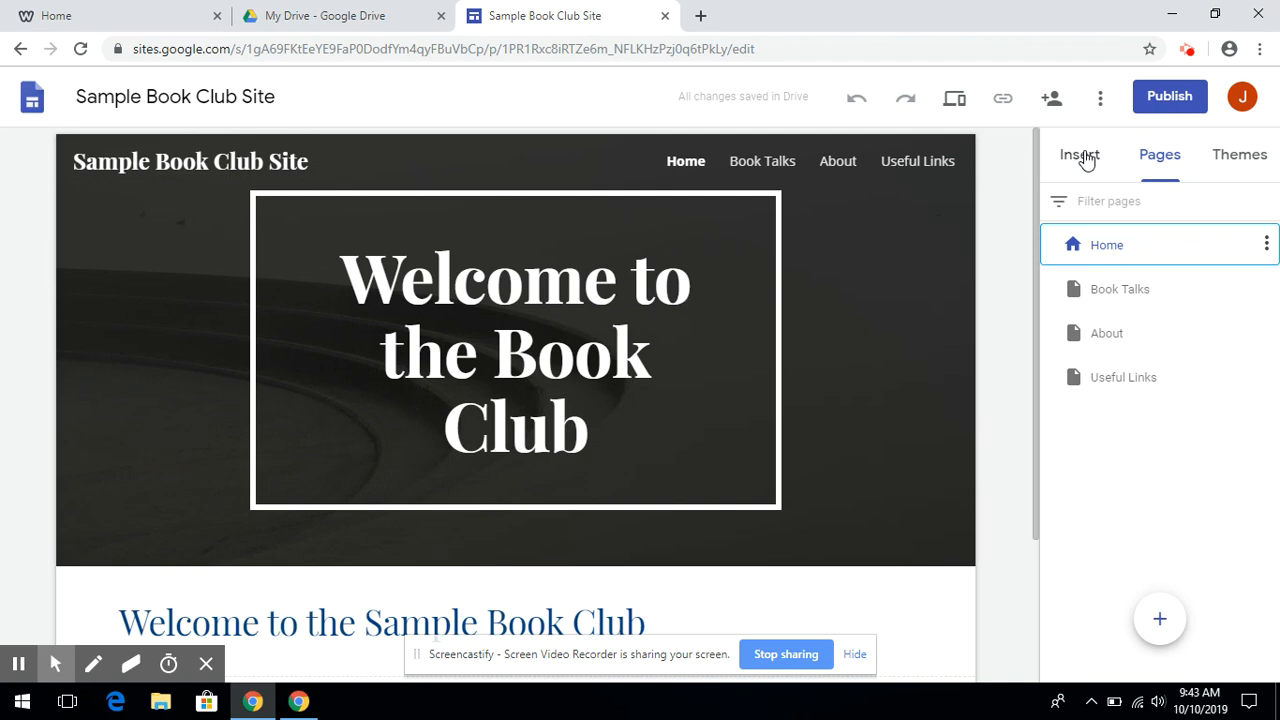
pyautogui.click(1086, 160)
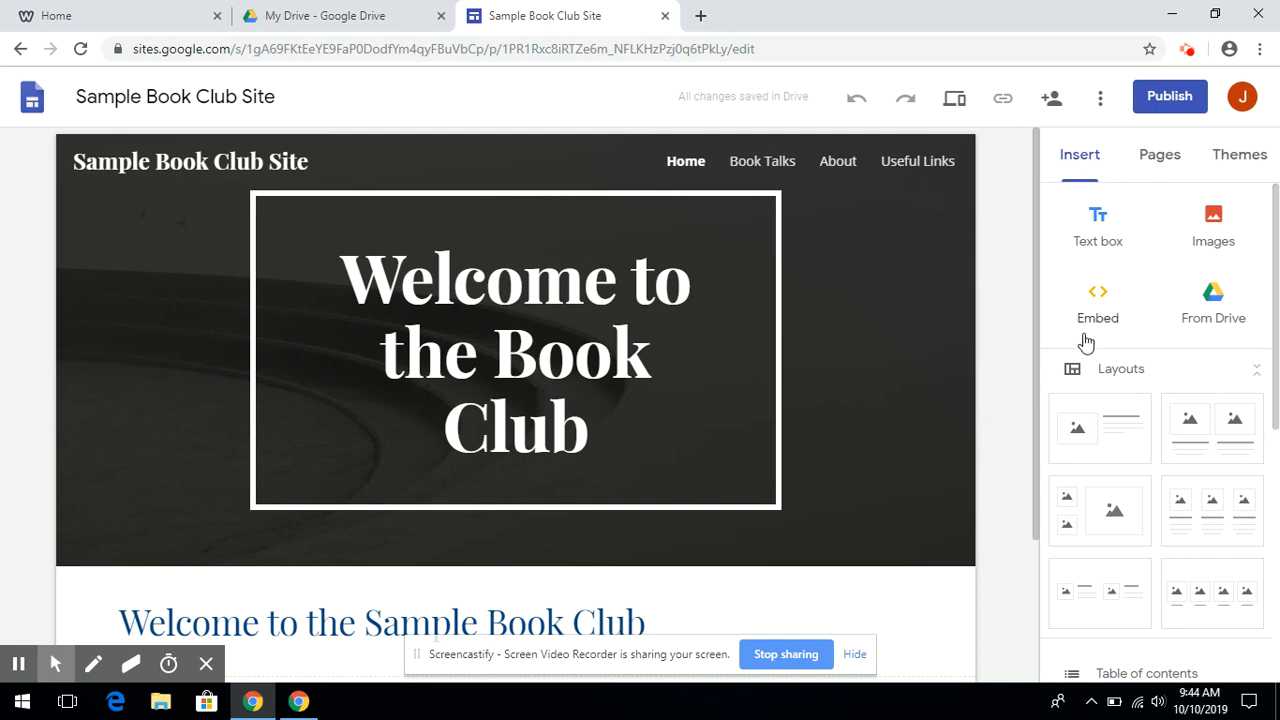
# Add the line "Please look around and explore our site!" in normal text below the "Welcome to the Sample Book Club" title
pyautogui.scroll(-2, 962, 422)
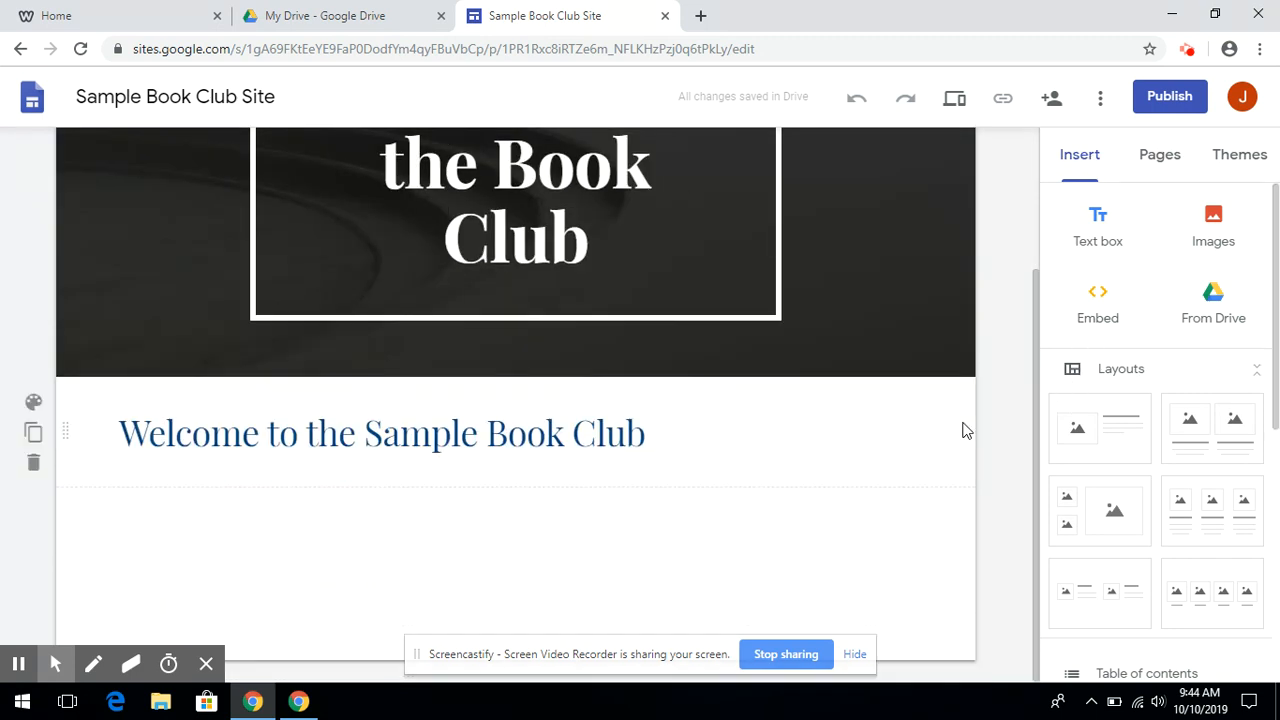
pyautogui.rightClick(964, 430)
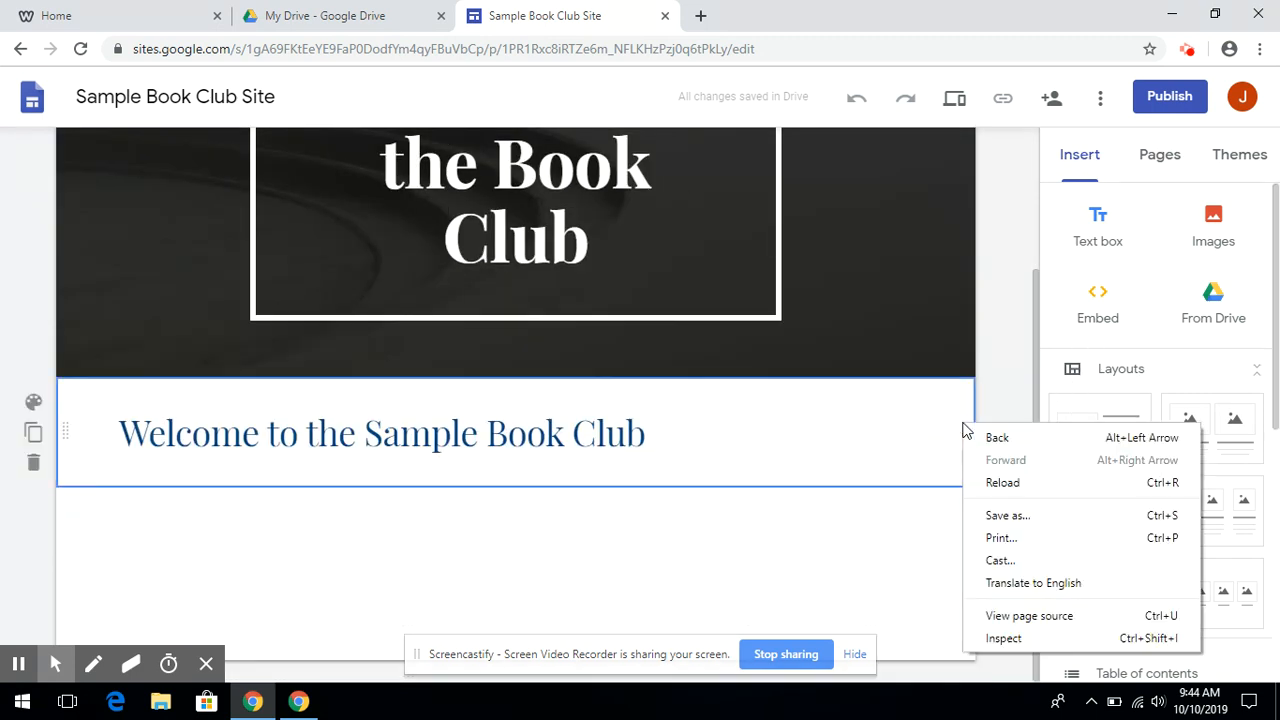
pyautogui.click(672, 436)
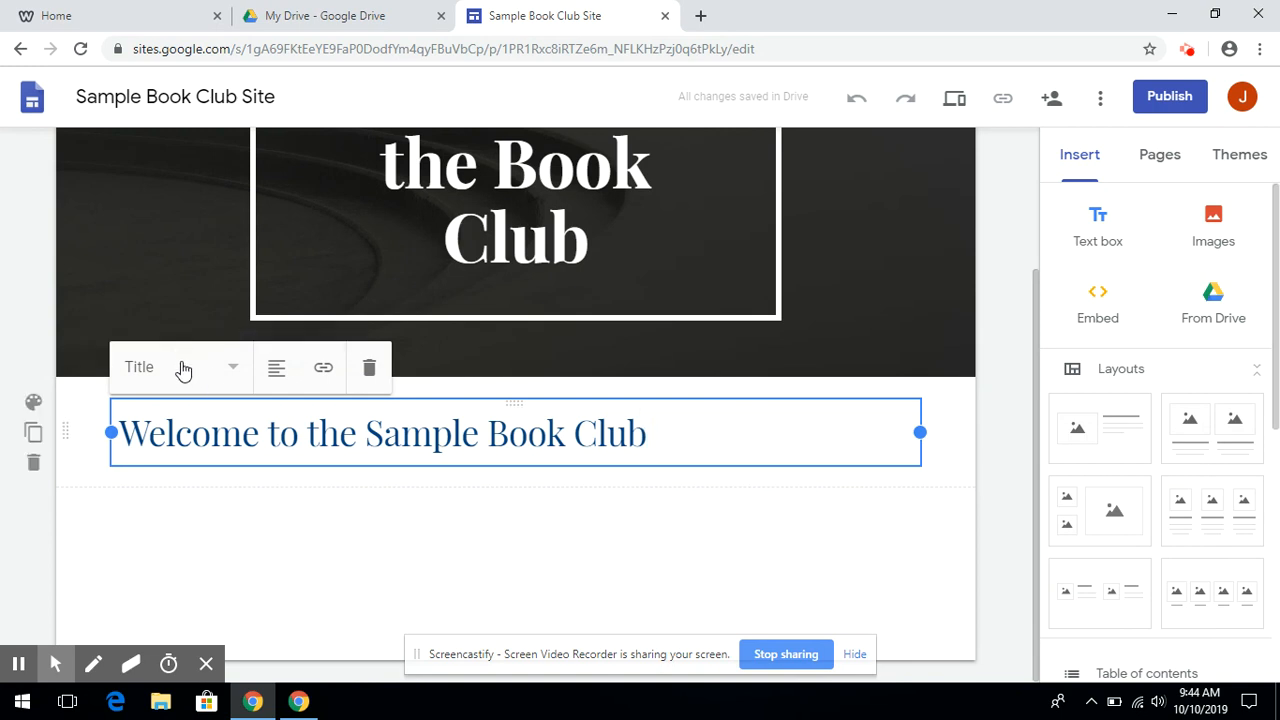
pyautogui.press('Return')
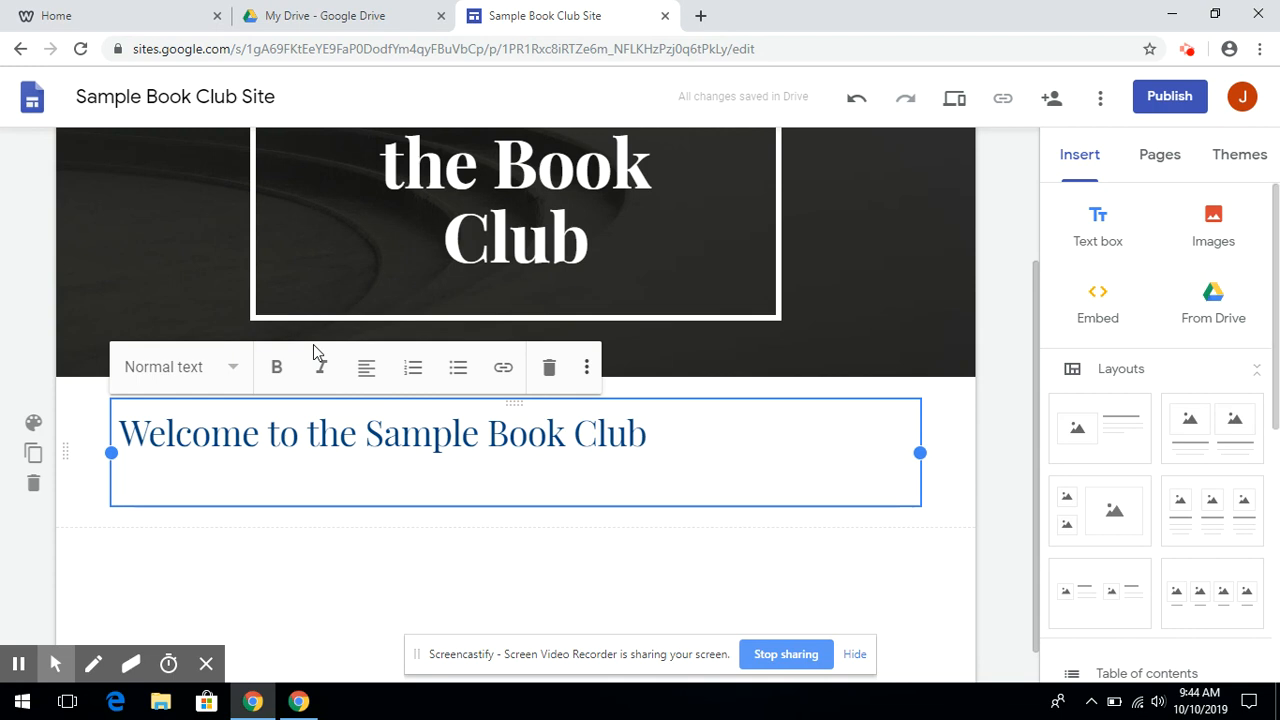
pyautogui.write('Pl')
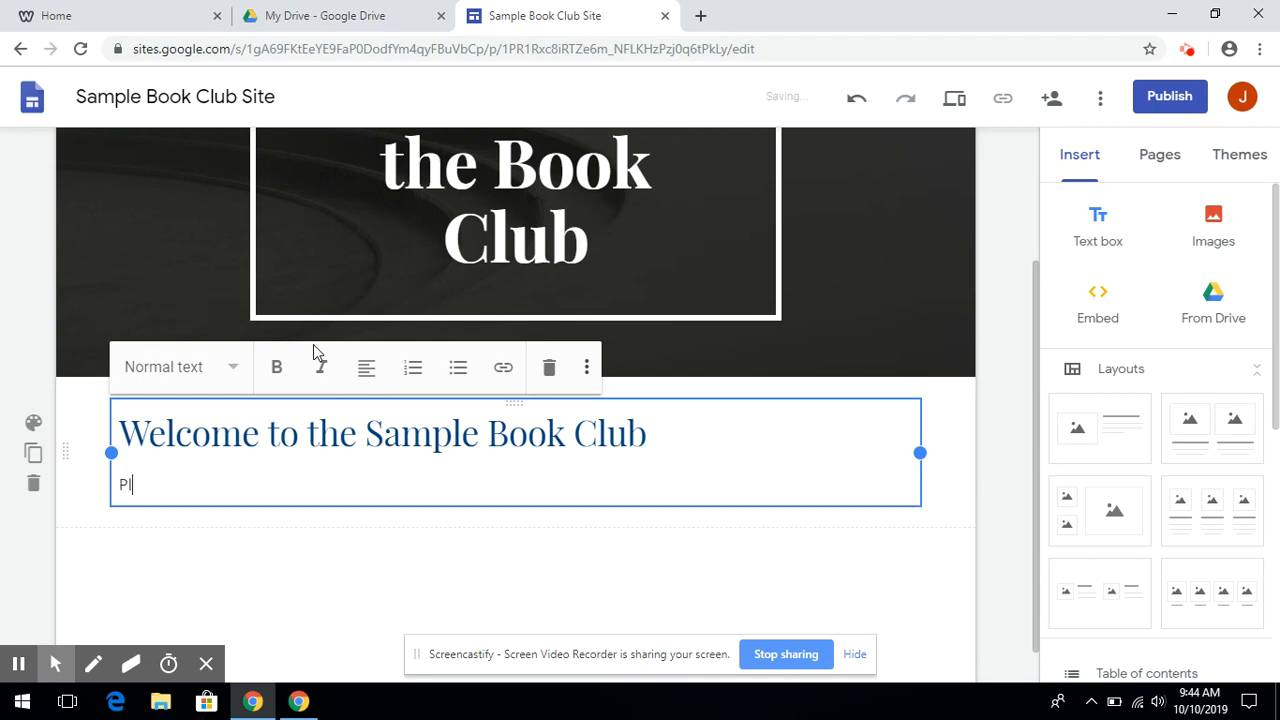
pyautogui.write('ease look arou')
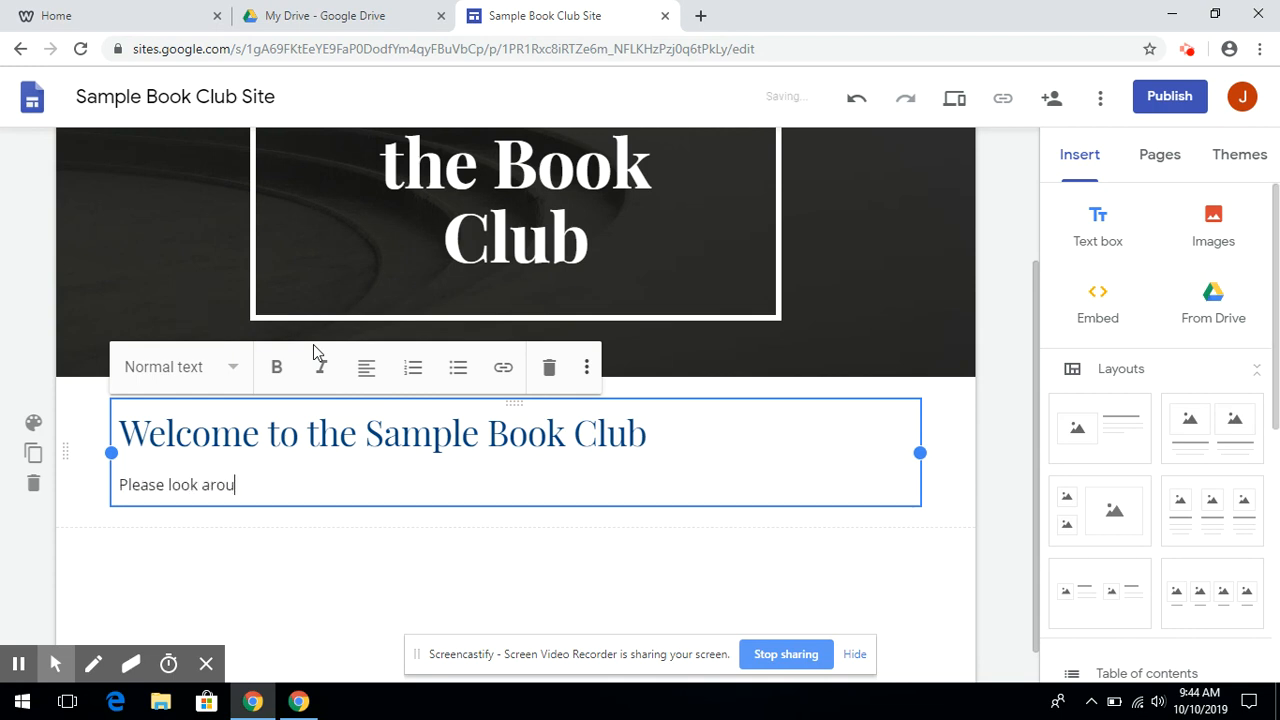
pyautogui.write('nd and explore our site!')
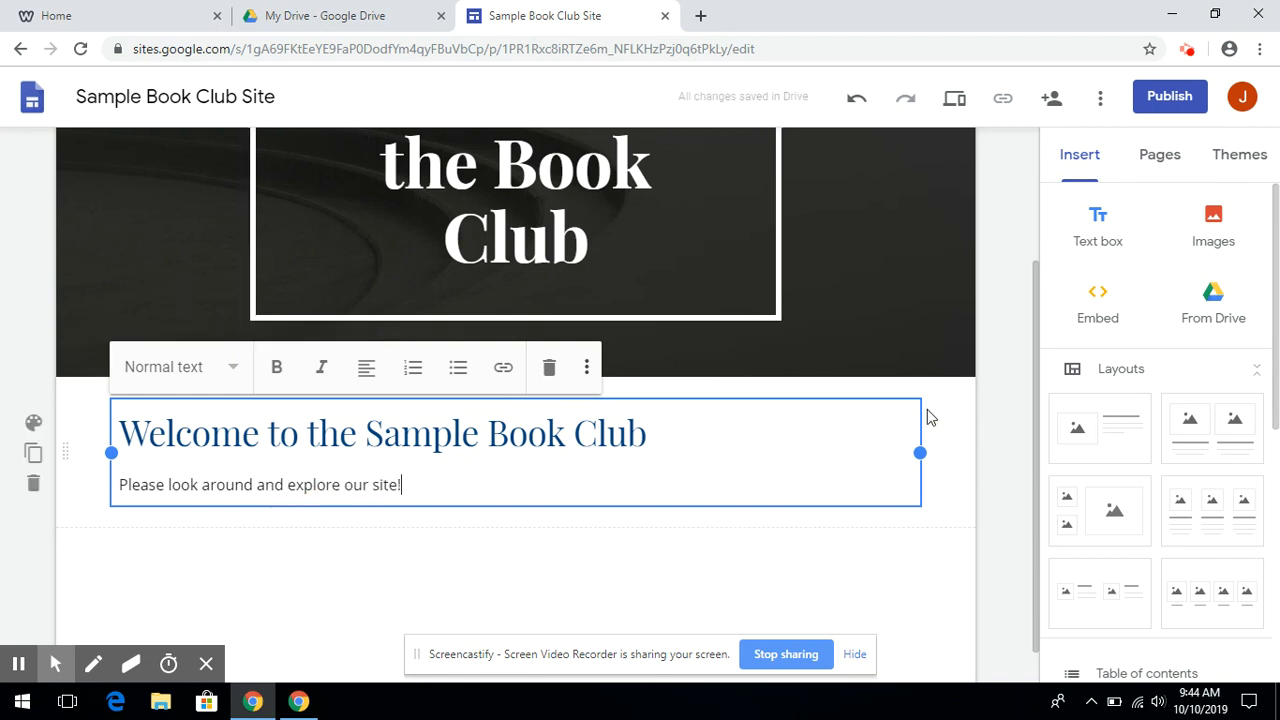
pyautogui.click(998, 470)
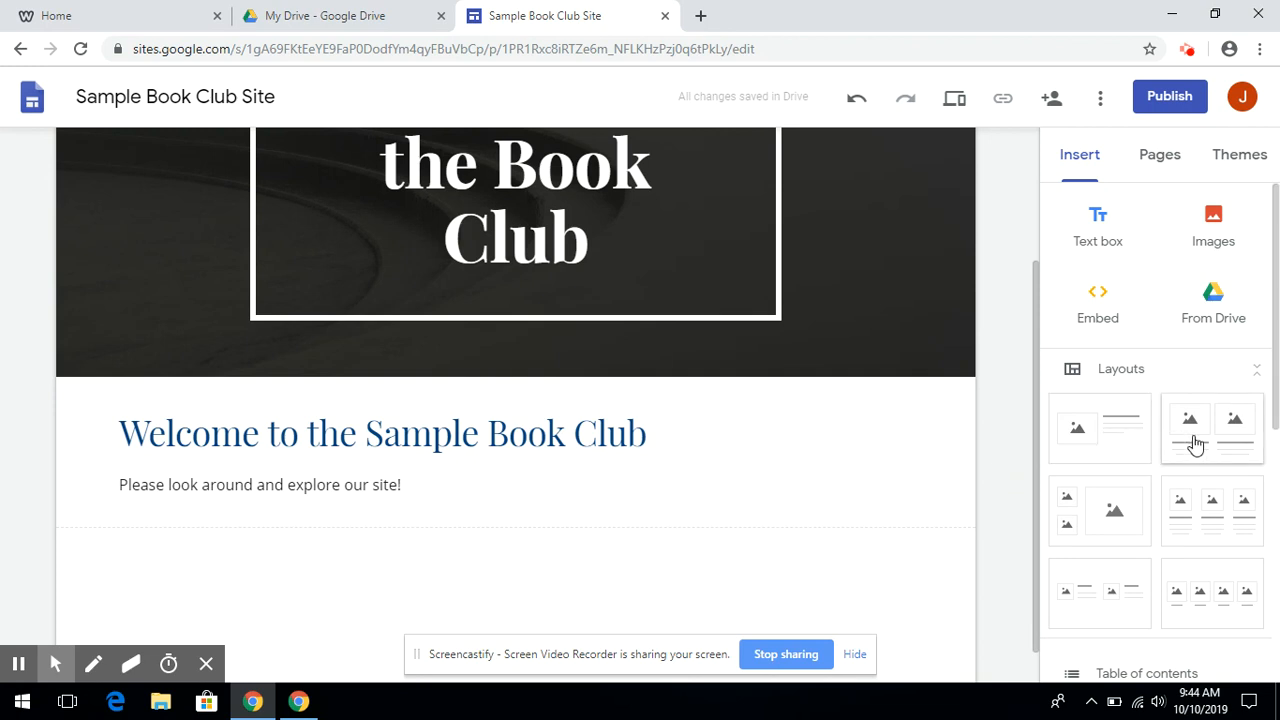
# Insert the two-column image-and-text layout and fill its first placeholder with the YouTube video "Why You Need to Join a Book Club... NOW", searching "book club"
pyautogui.click(1195, 445)
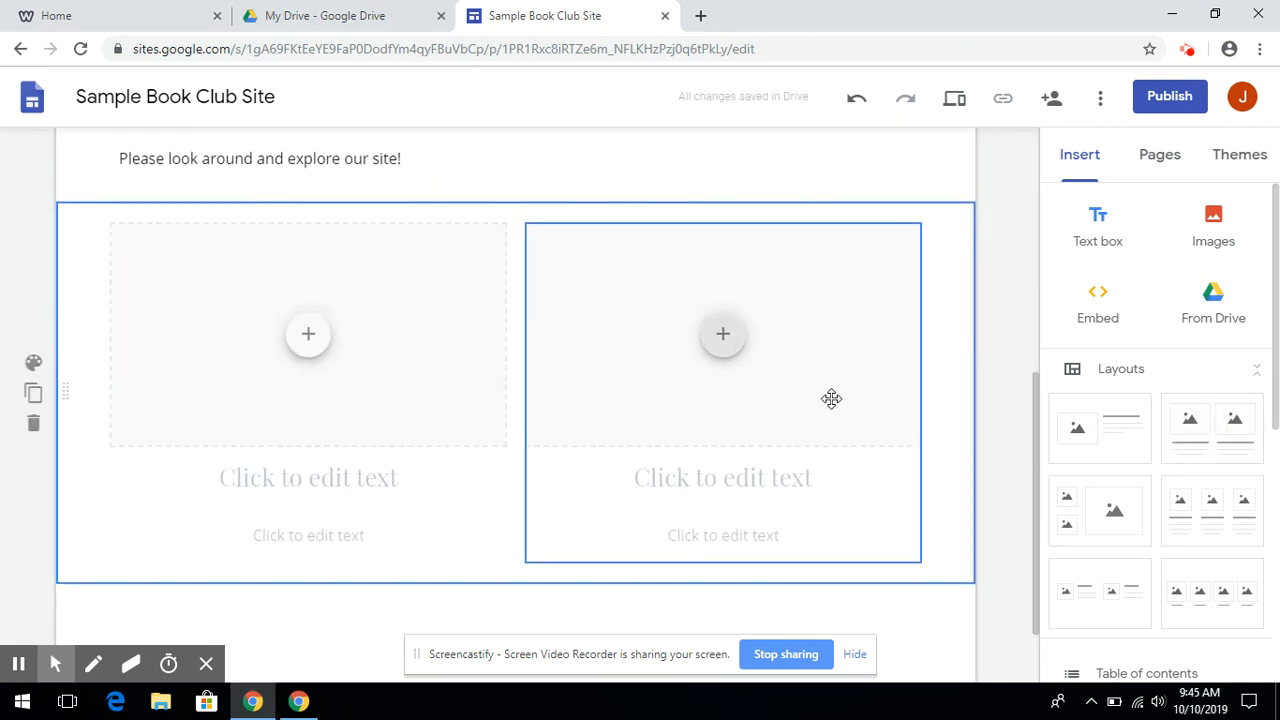
pyautogui.click(314, 336)
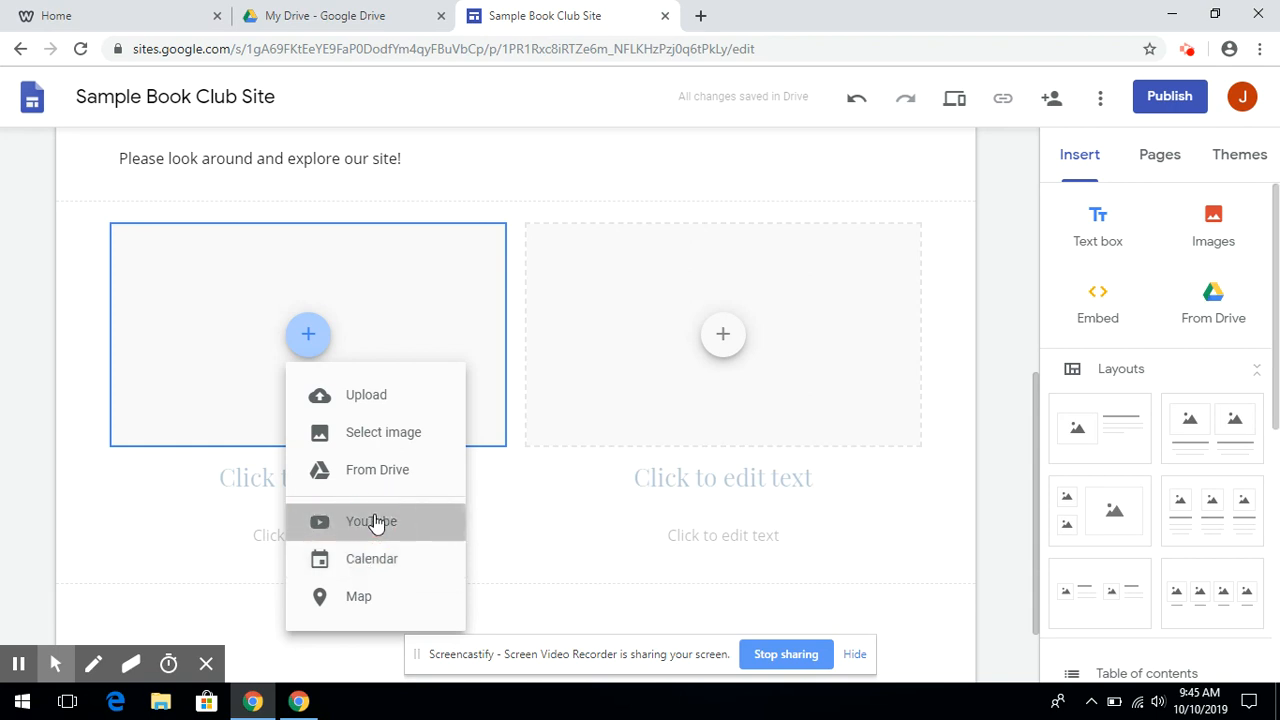
pyautogui.click(374, 520)
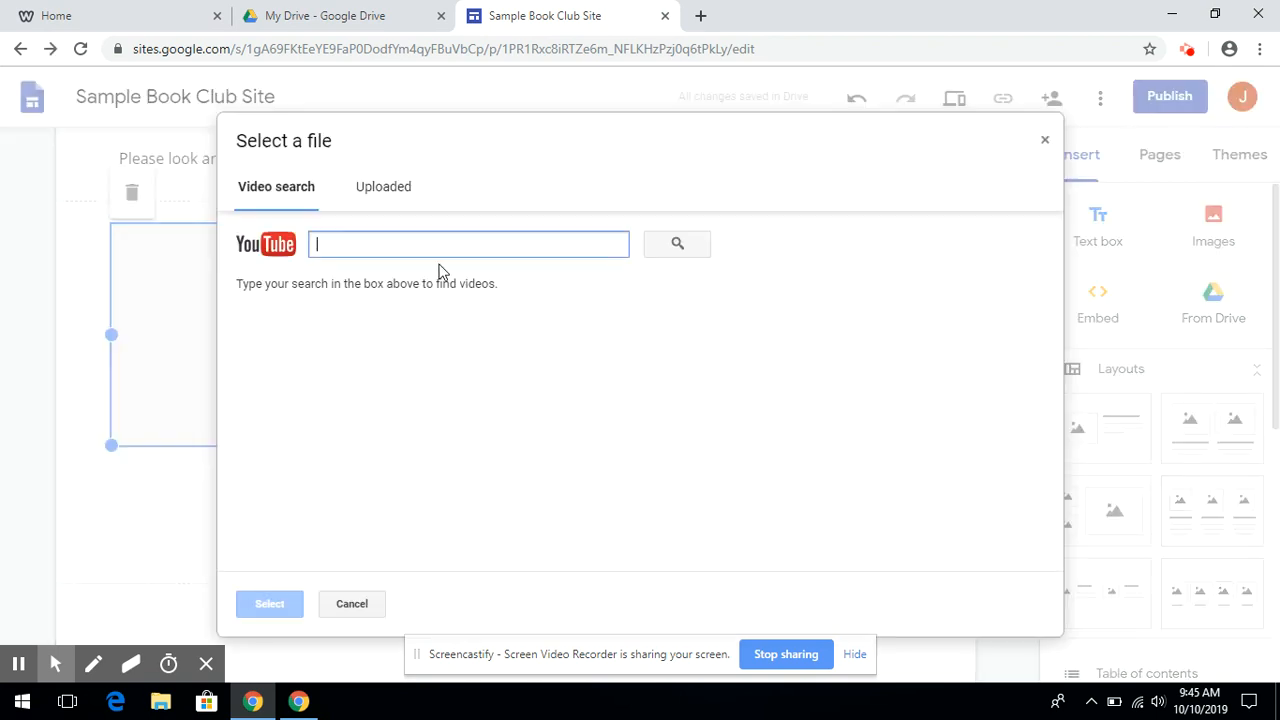
pyautogui.click(379, 243)
pyautogui.write('book club')
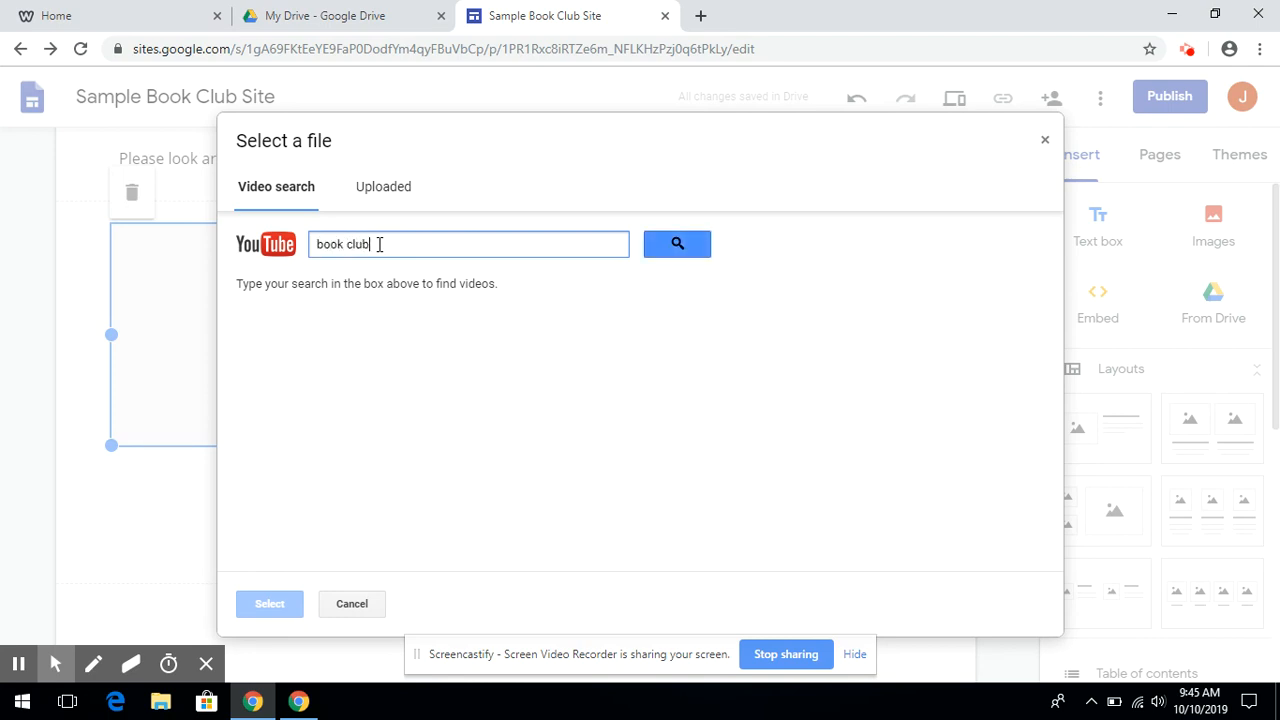
pyautogui.press('Return')
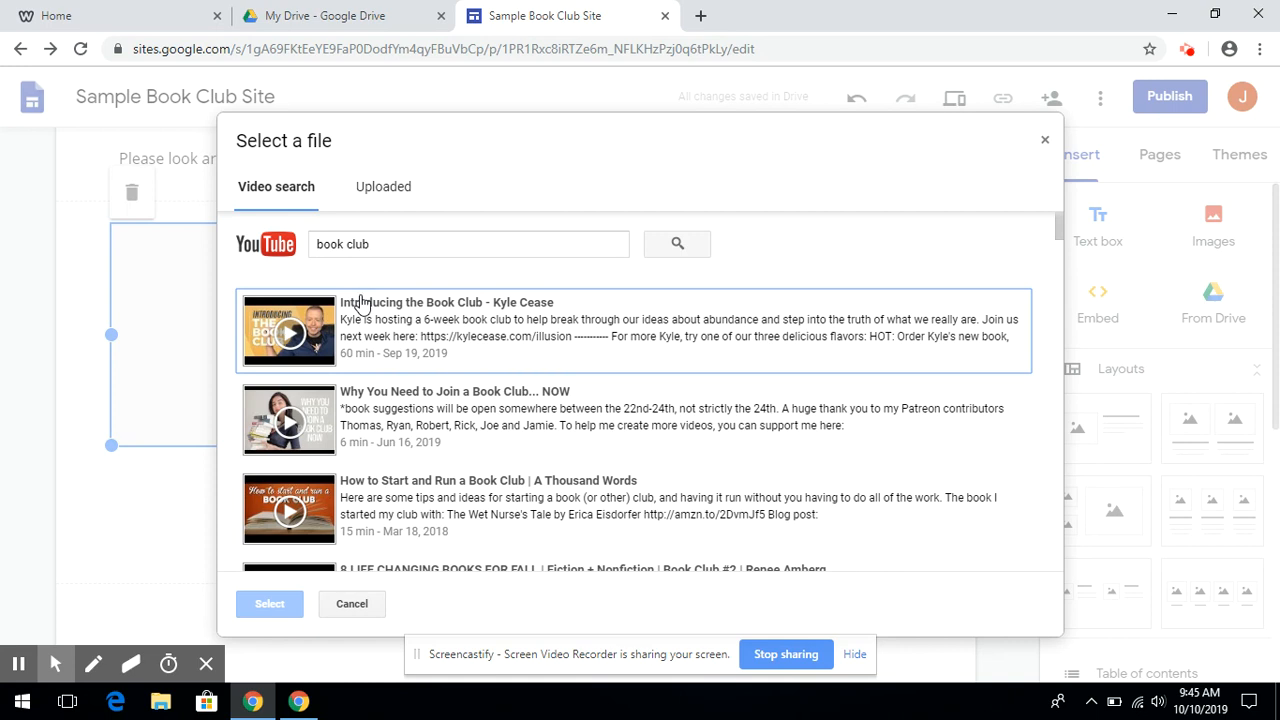
pyautogui.click(390, 425)
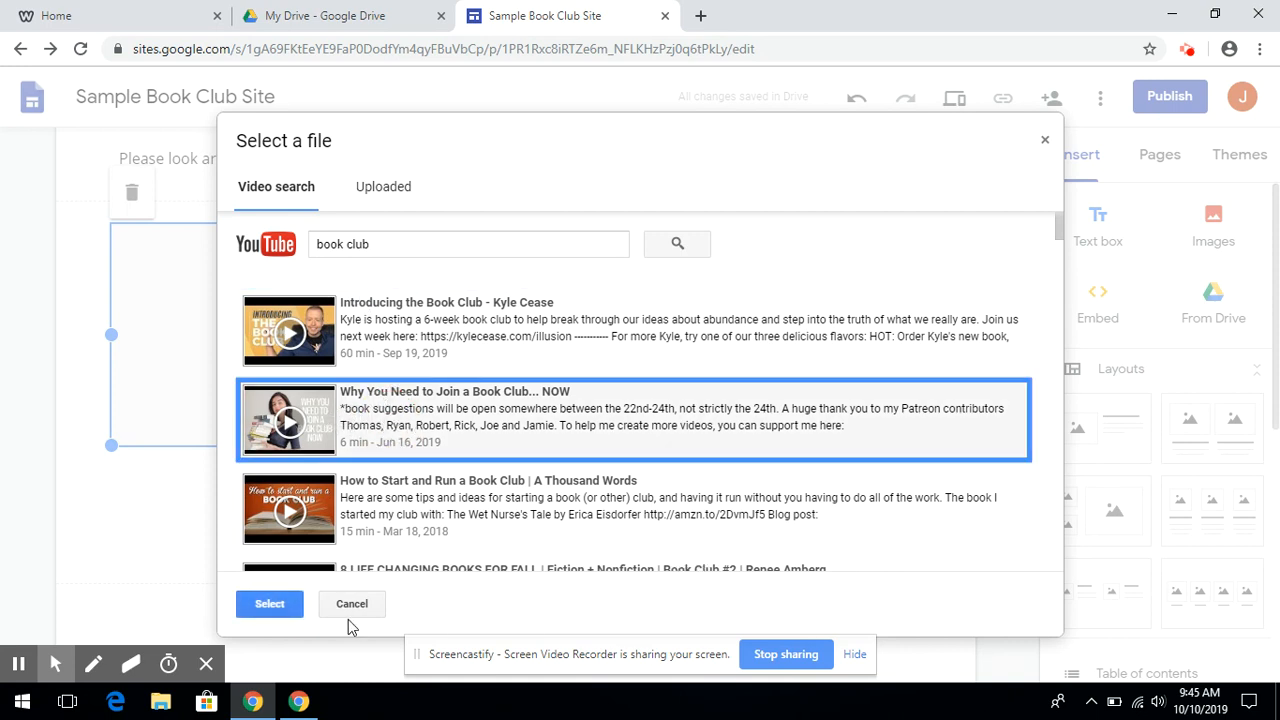
pyautogui.click(272, 603)
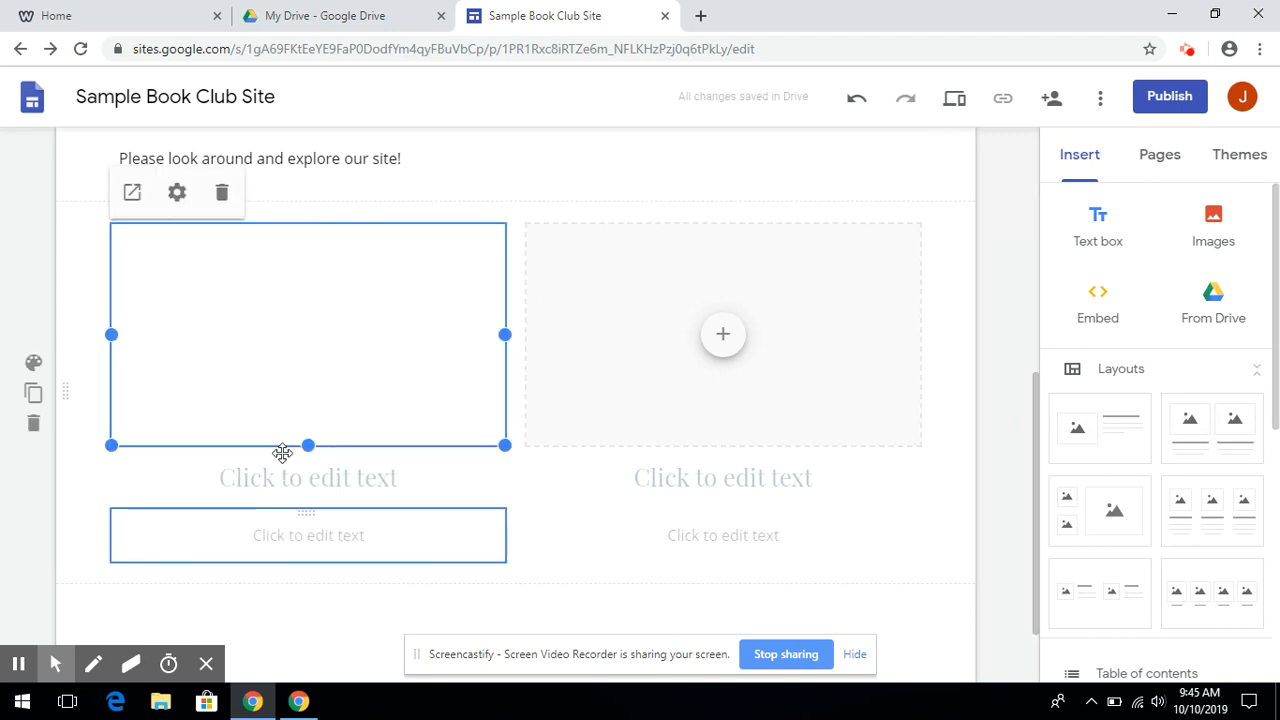
# Enter the heading "Joining a Book Club is a Must!" under the embedded video
pyautogui.click(294, 484)
pyautogui.write('Joining a Bo')
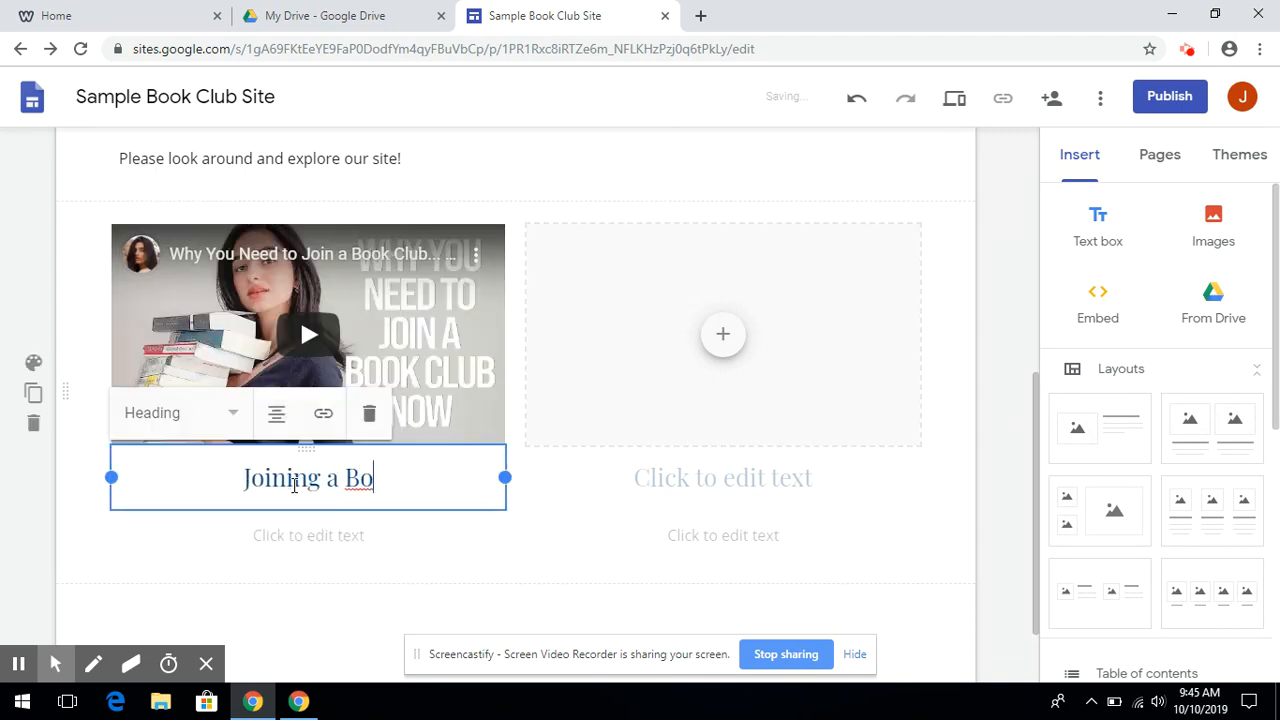
pyautogui.write('ok Club is')
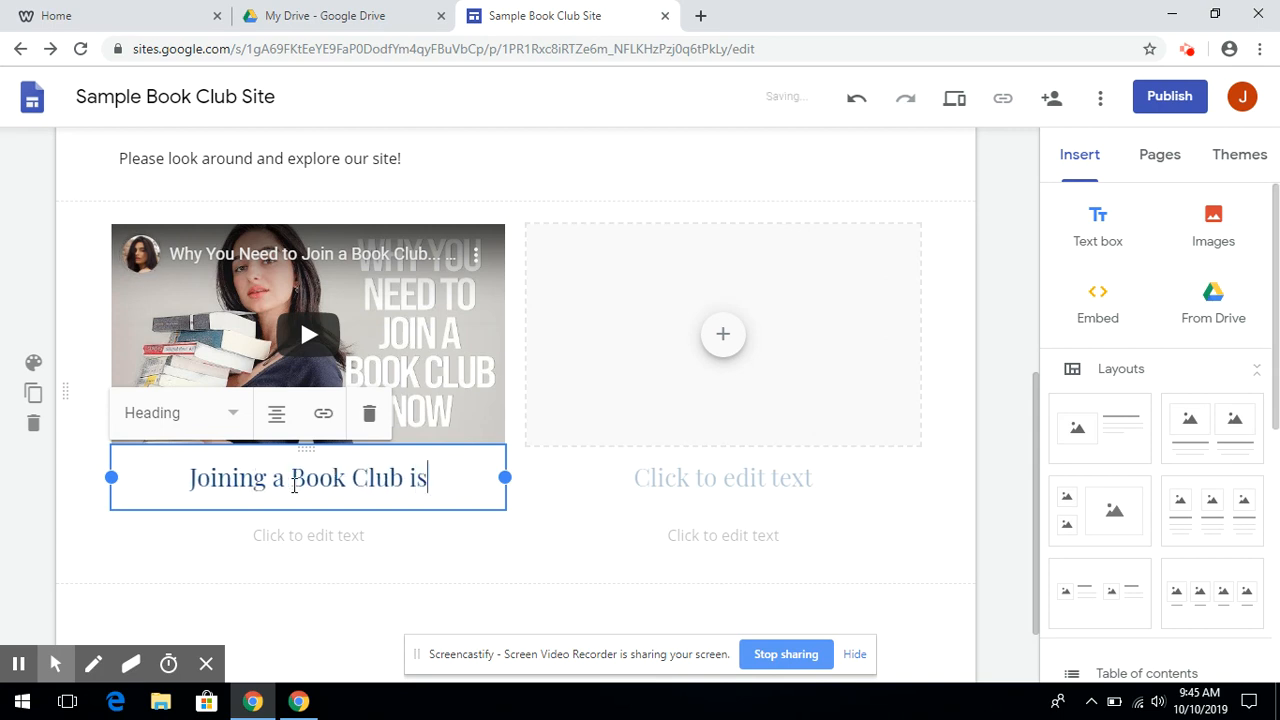
pyautogui.write(' a Must!')
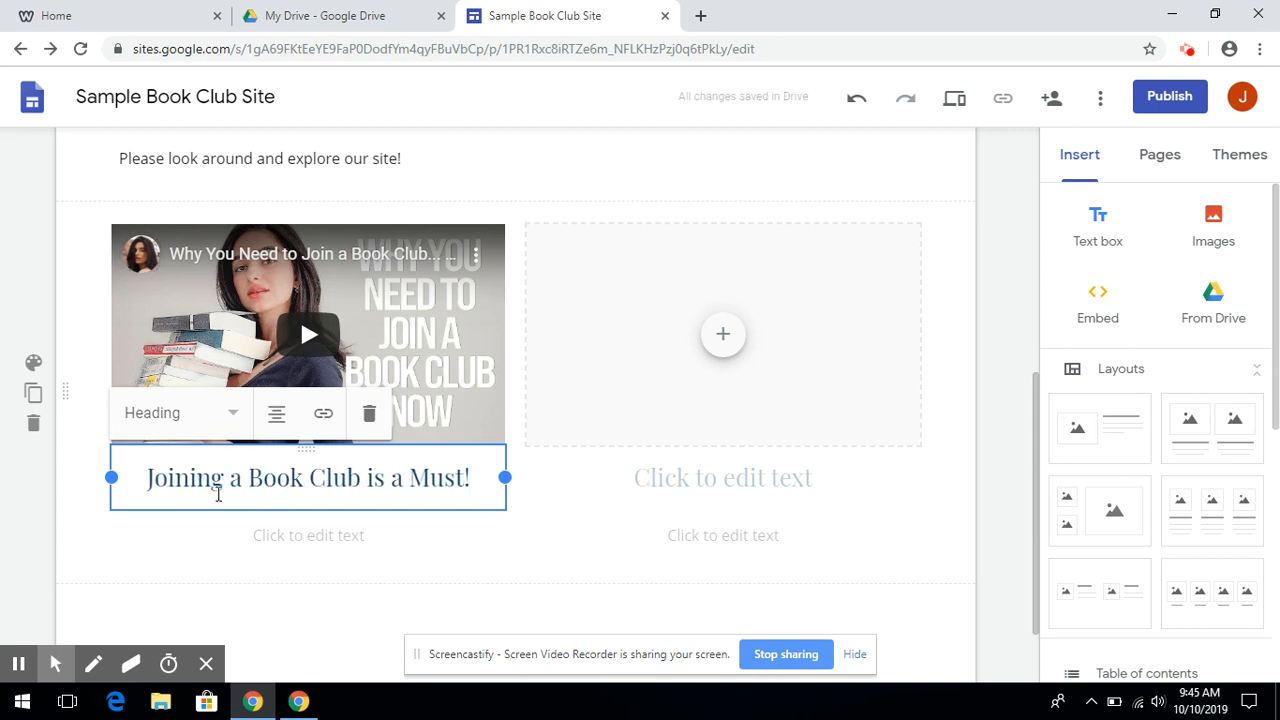
# Enter the text "View the video above ASAP!!!" below the heading in the video's column
pyautogui.click(292, 549)
pyautogui.write('View ')
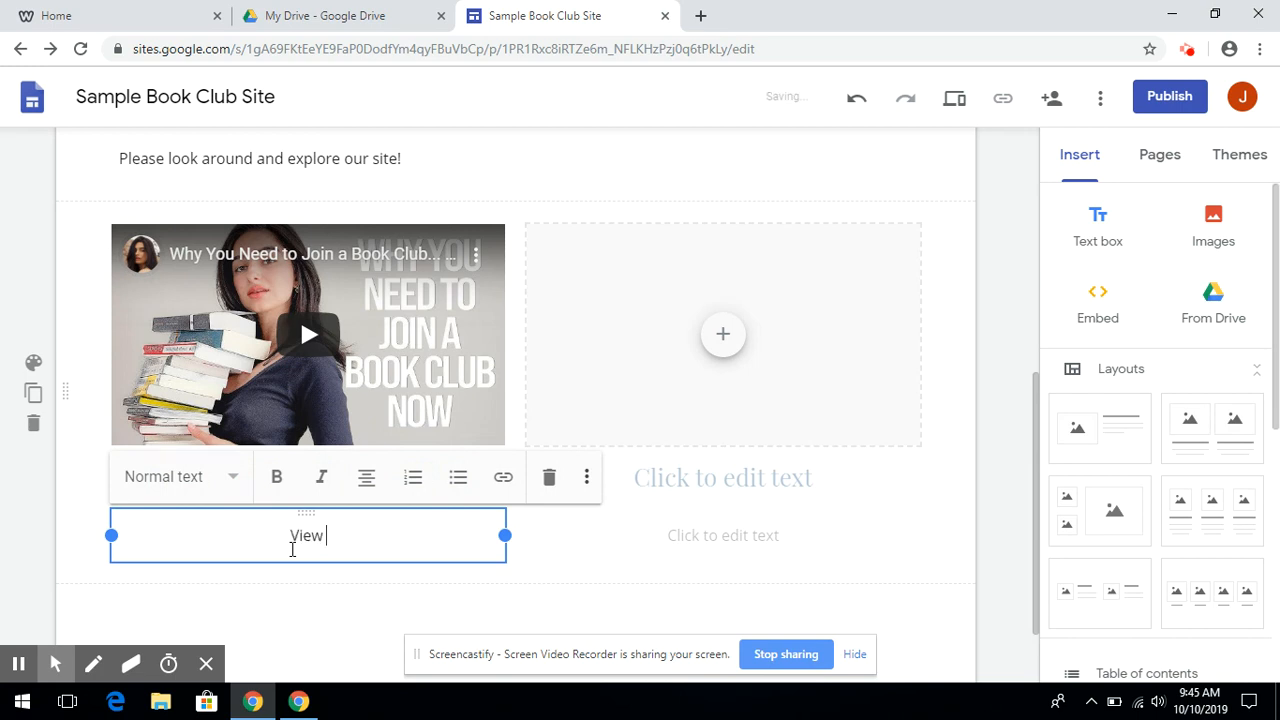
pyautogui.write('the video above ')
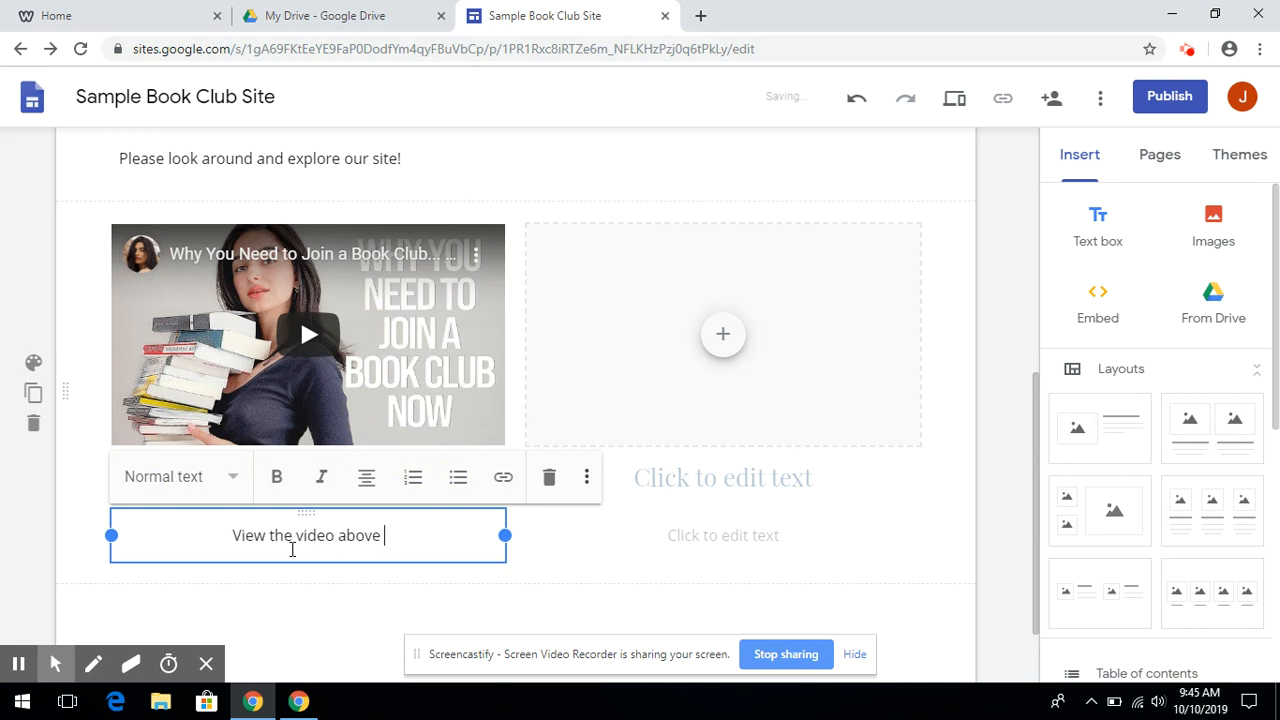
pyautogui.write('ASAP!!!')
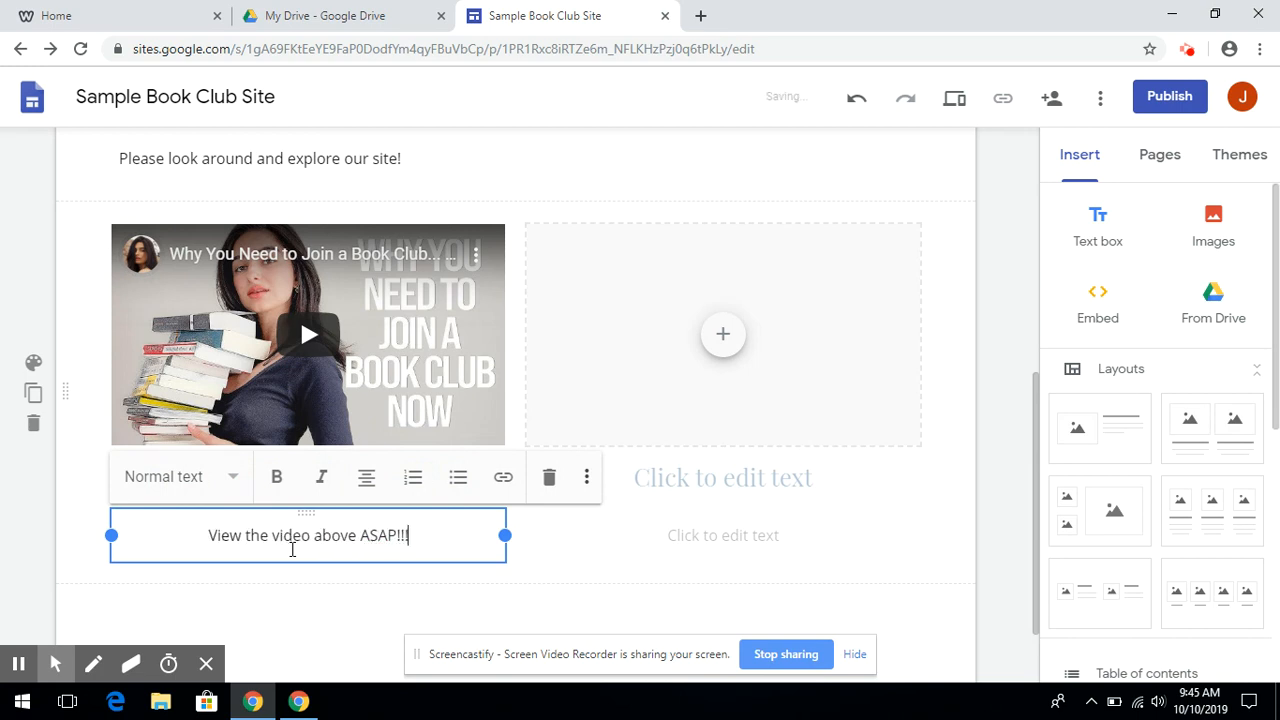
# Fill the empty placeholder beside the video with the first image result, an open book among stacked books, searching "books"
pyautogui.click(723, 336)
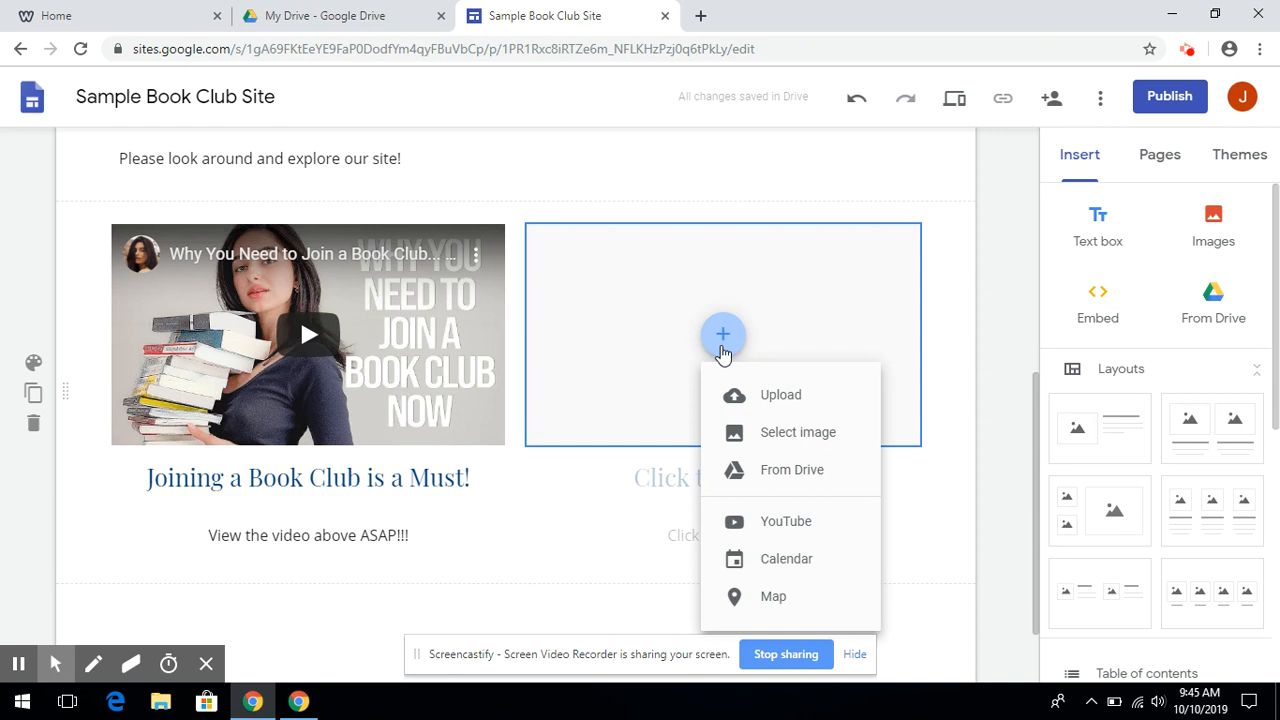
pyautogui.click(772, 433)
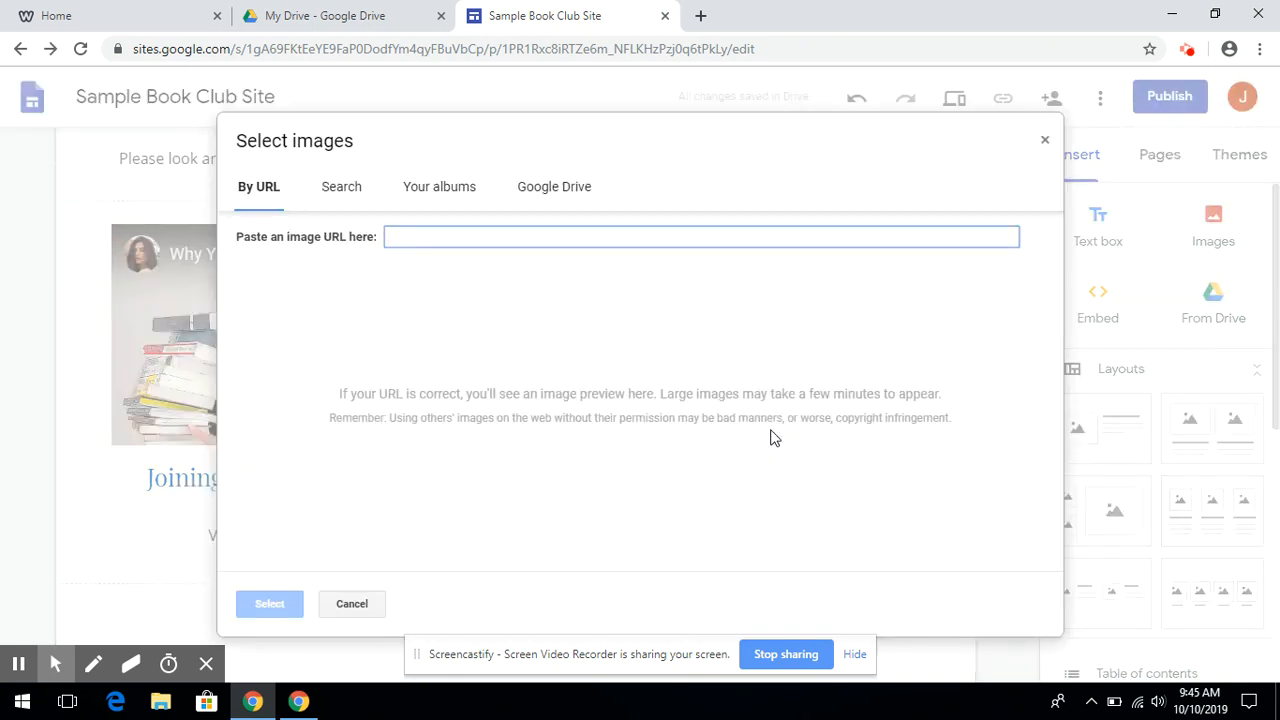
pyautogui.click(353, 185)
pyautogui.click(430, 192)
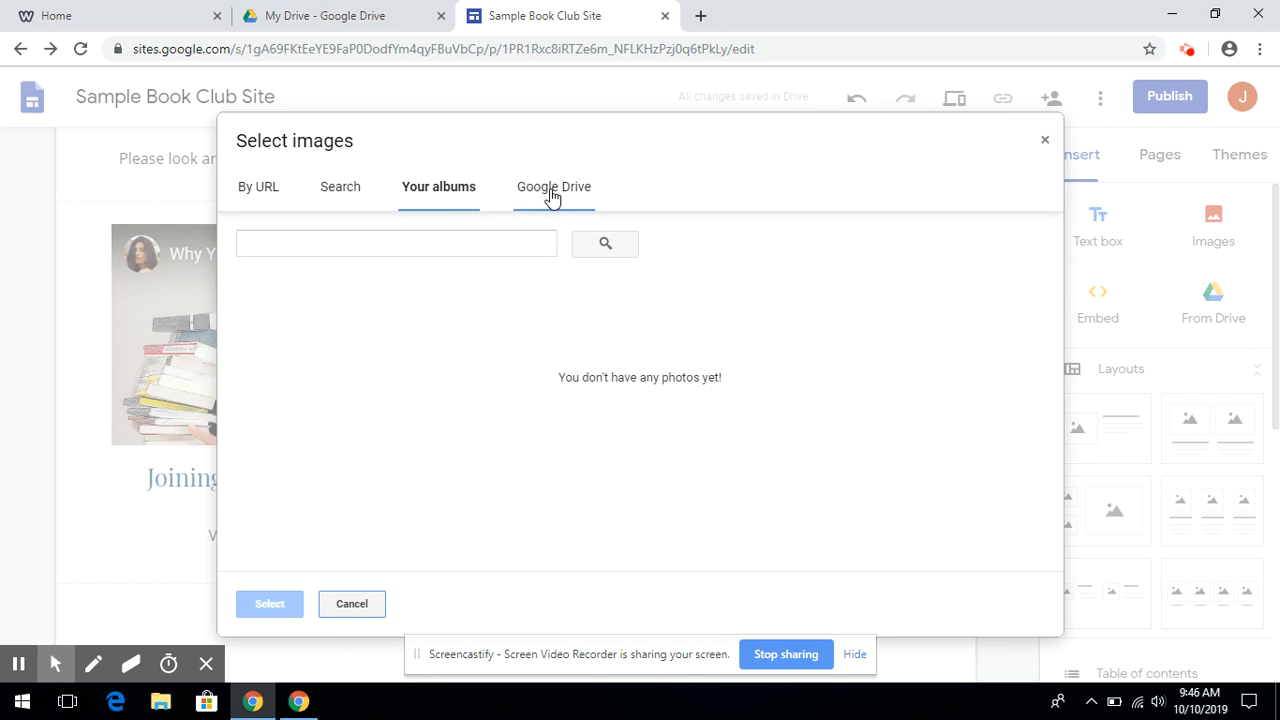
pyautogui.click(551, 192)
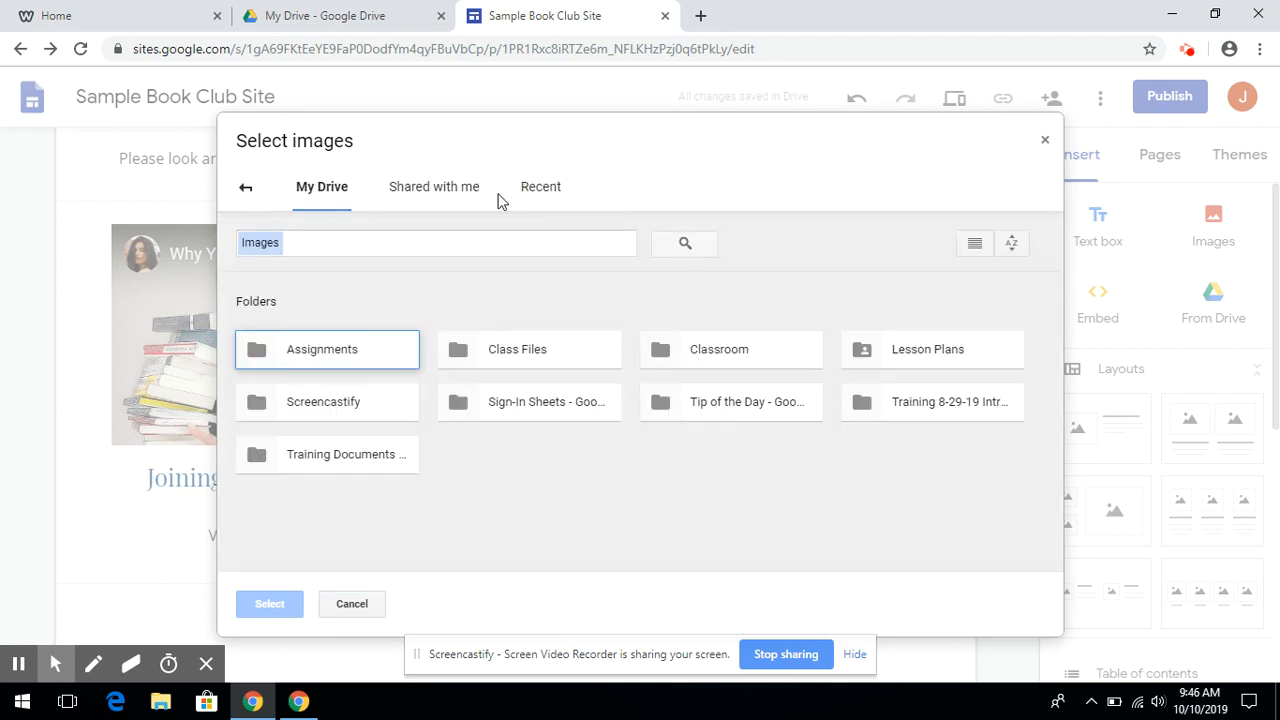
pyautogui.click(250, 188)
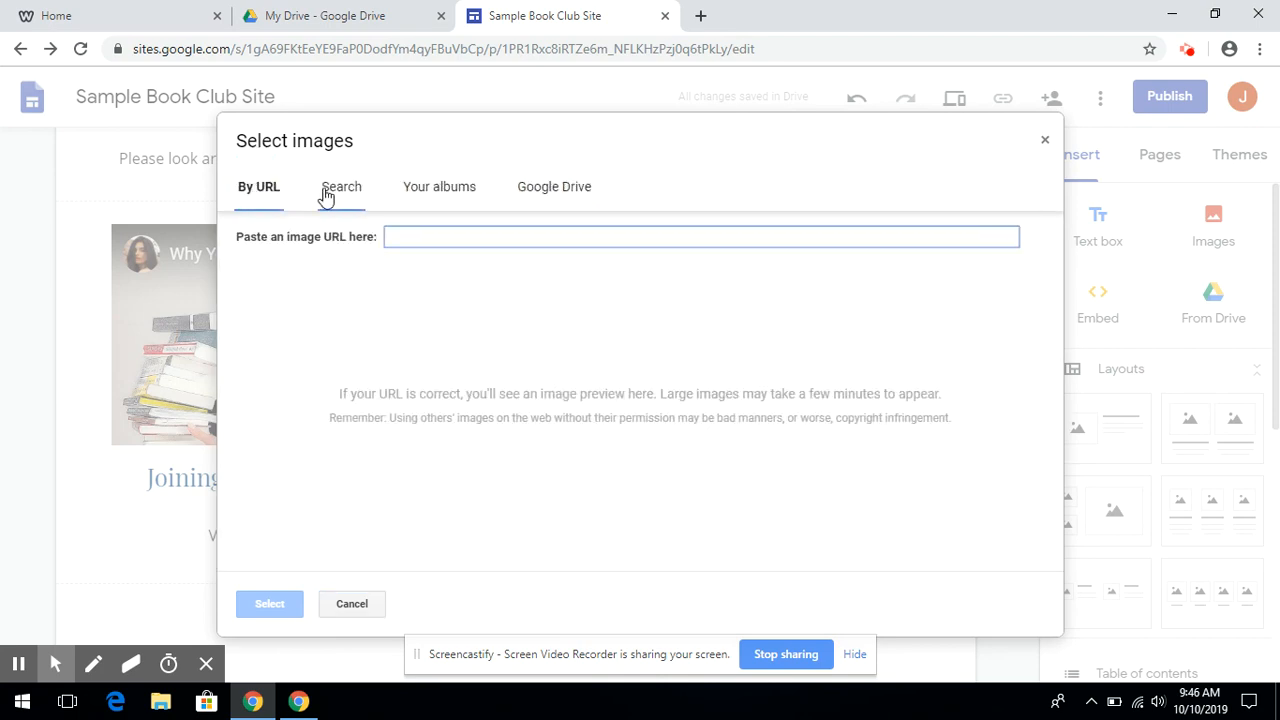
pyautogui.click(326, 192)
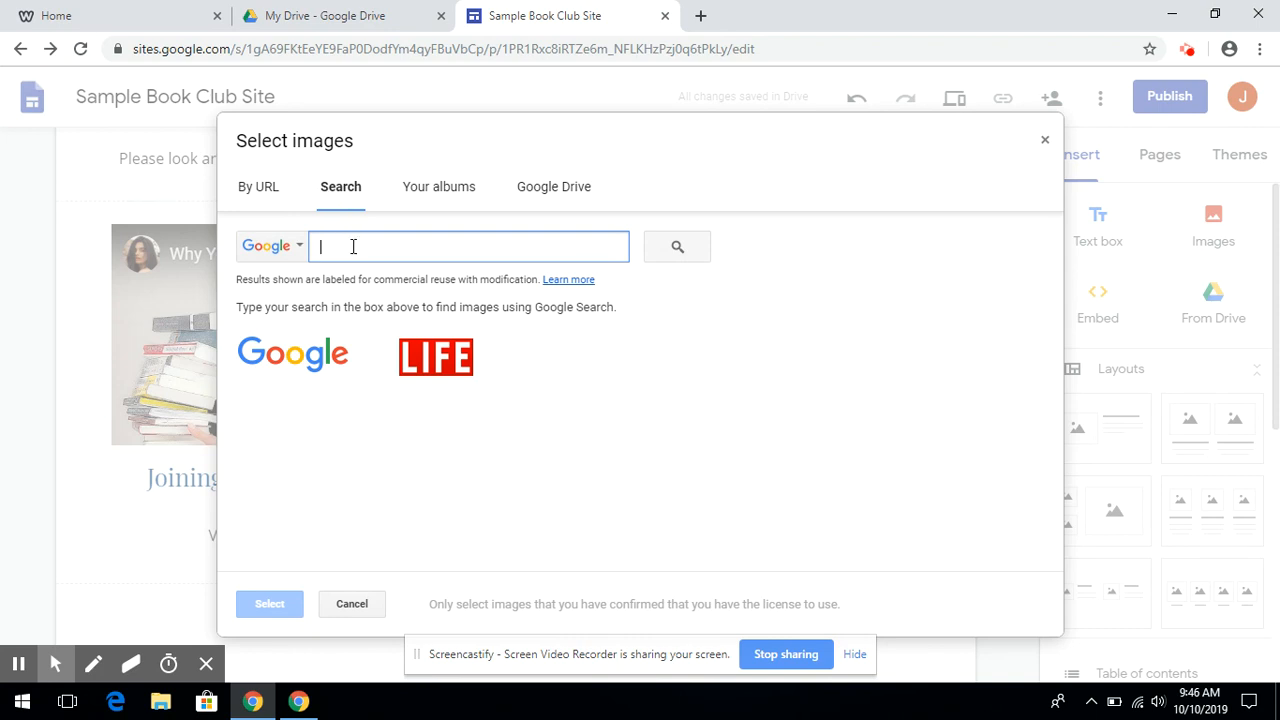
pyautogui.write('b')
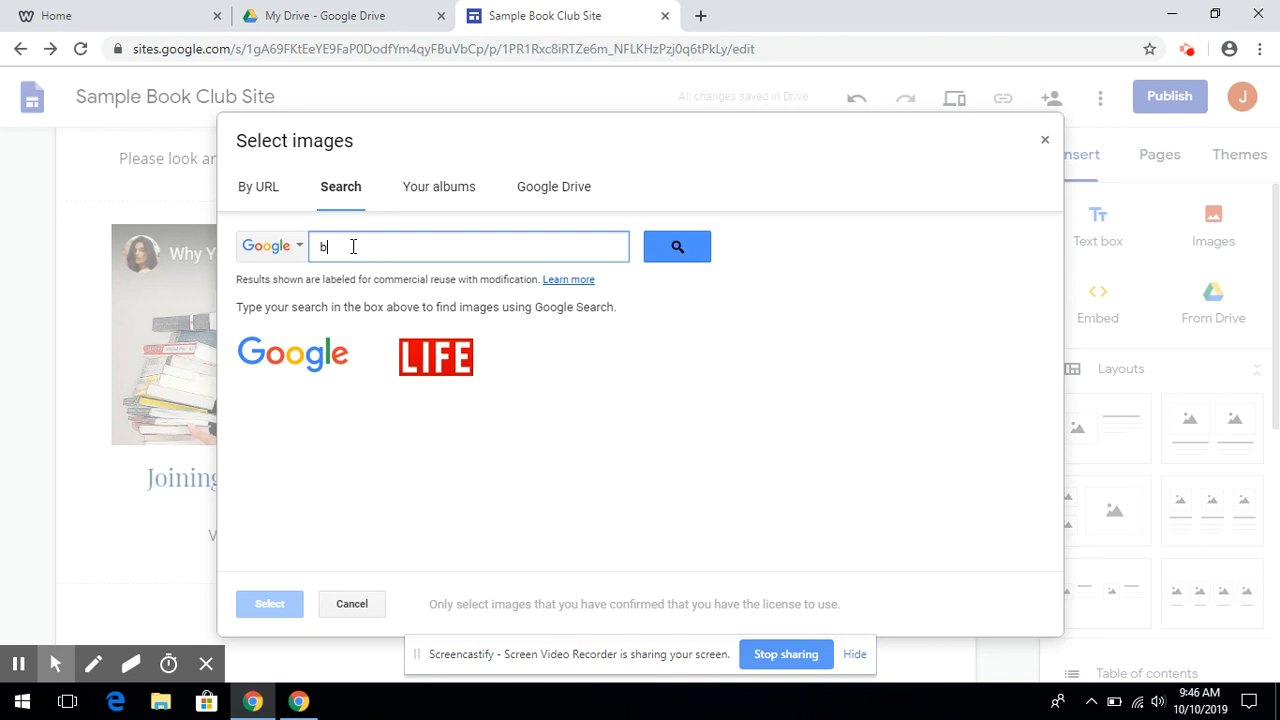
pyautogui.write('ooks')
pyautogui.press('Return')
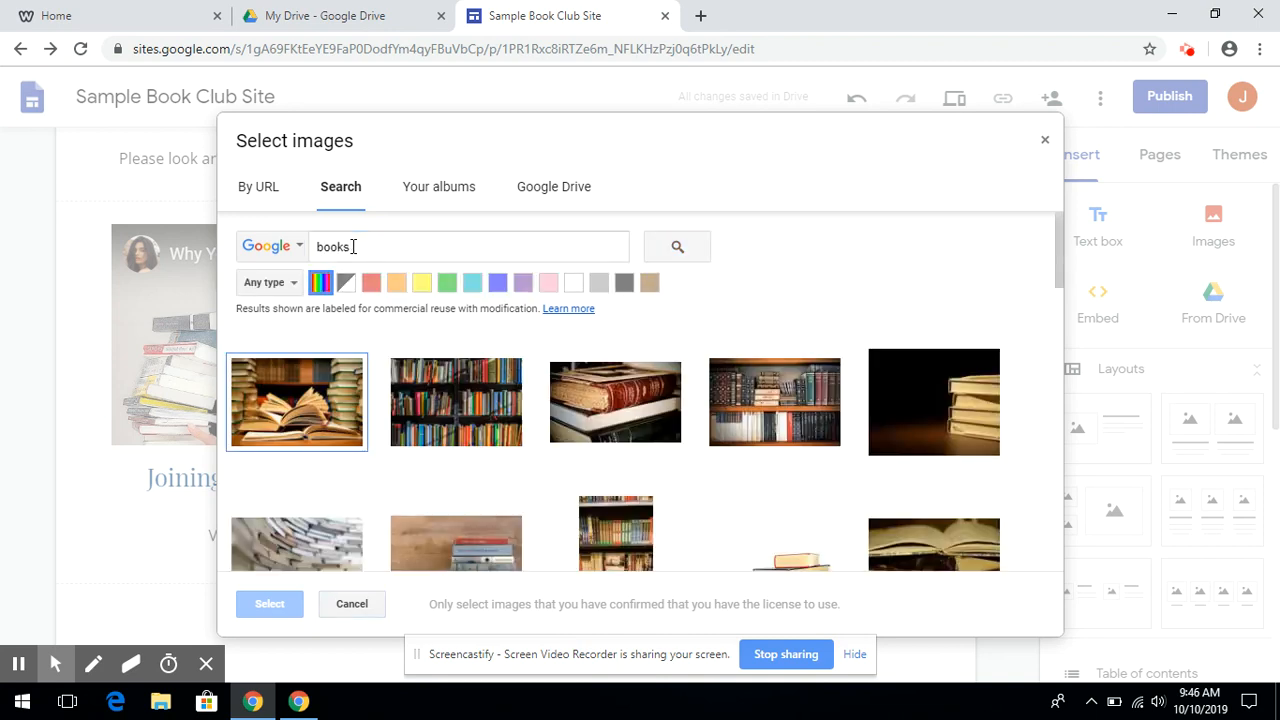
pyautogui.click(305, 400)
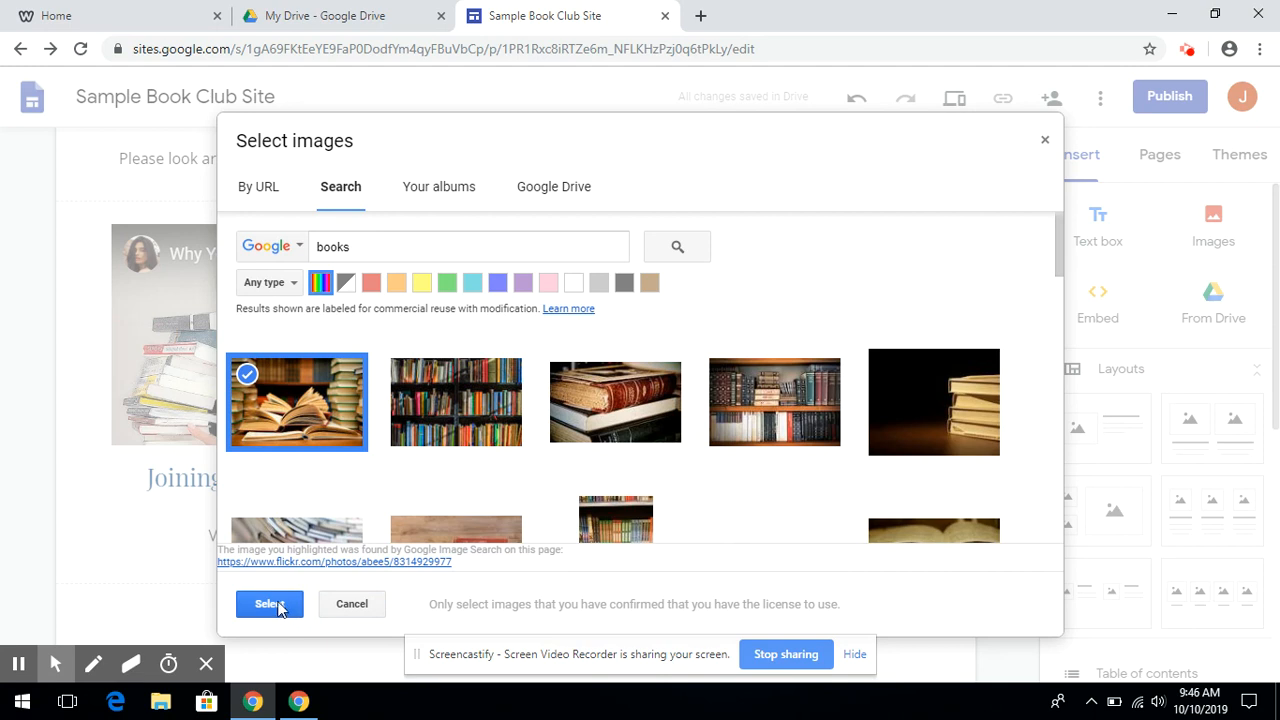
pyautogui.click(278, 605)
# Enter the heading "Add to your personal library!" under the books image
pyautogui.click(646, 479)
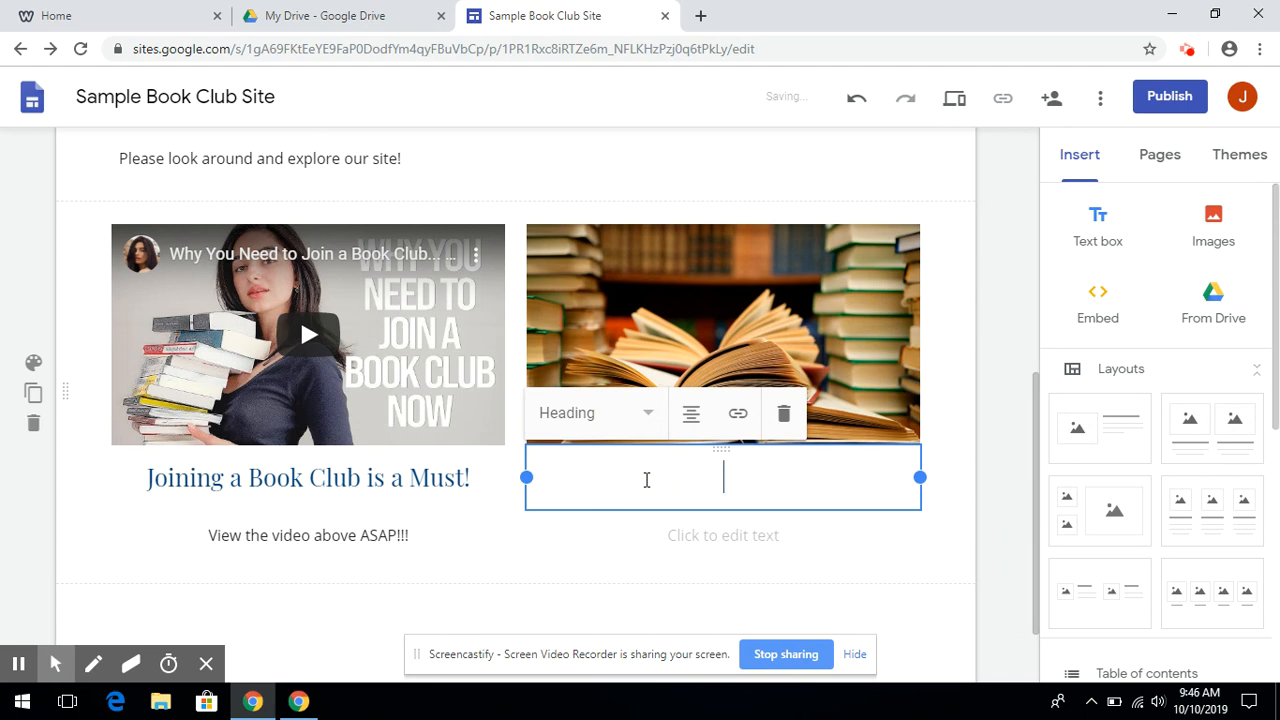
pyautogui.write('Add to your personal library')
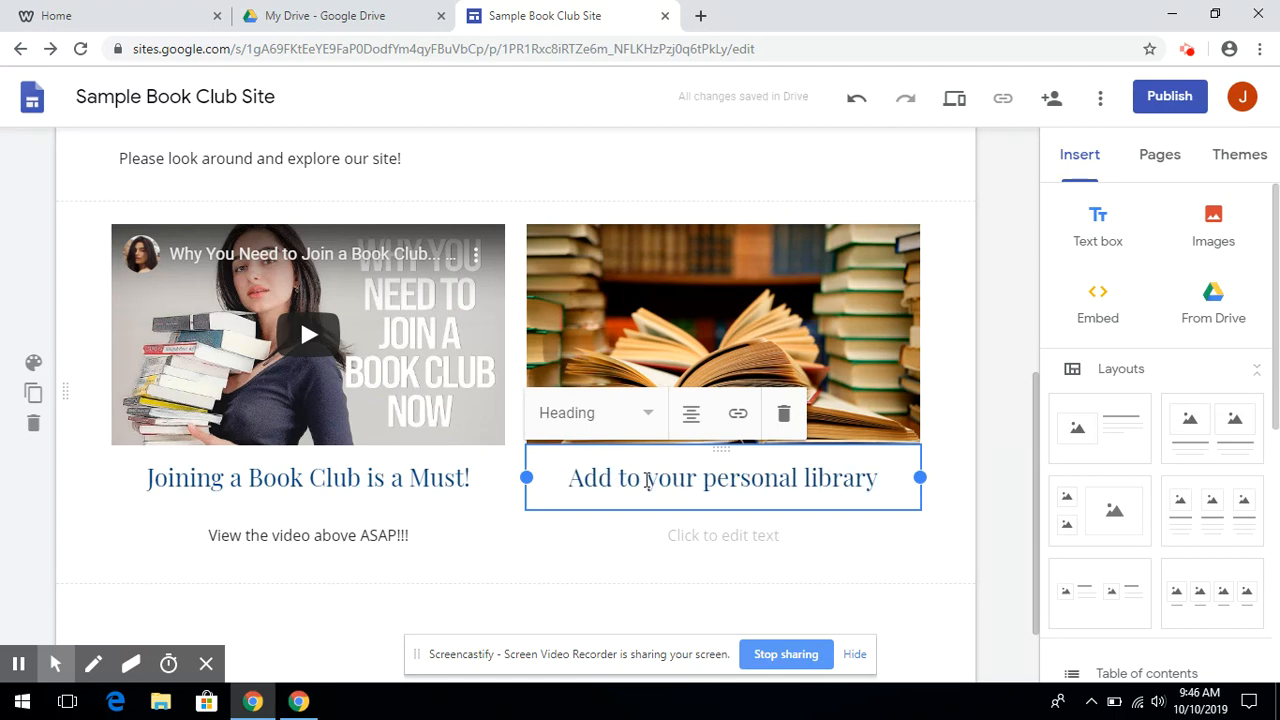
pyautogui.write('!')
# Enter the text "Joining the book club gives you access to free books!!!" below the heading in the books image's column
pyautogui.click(705, 536)
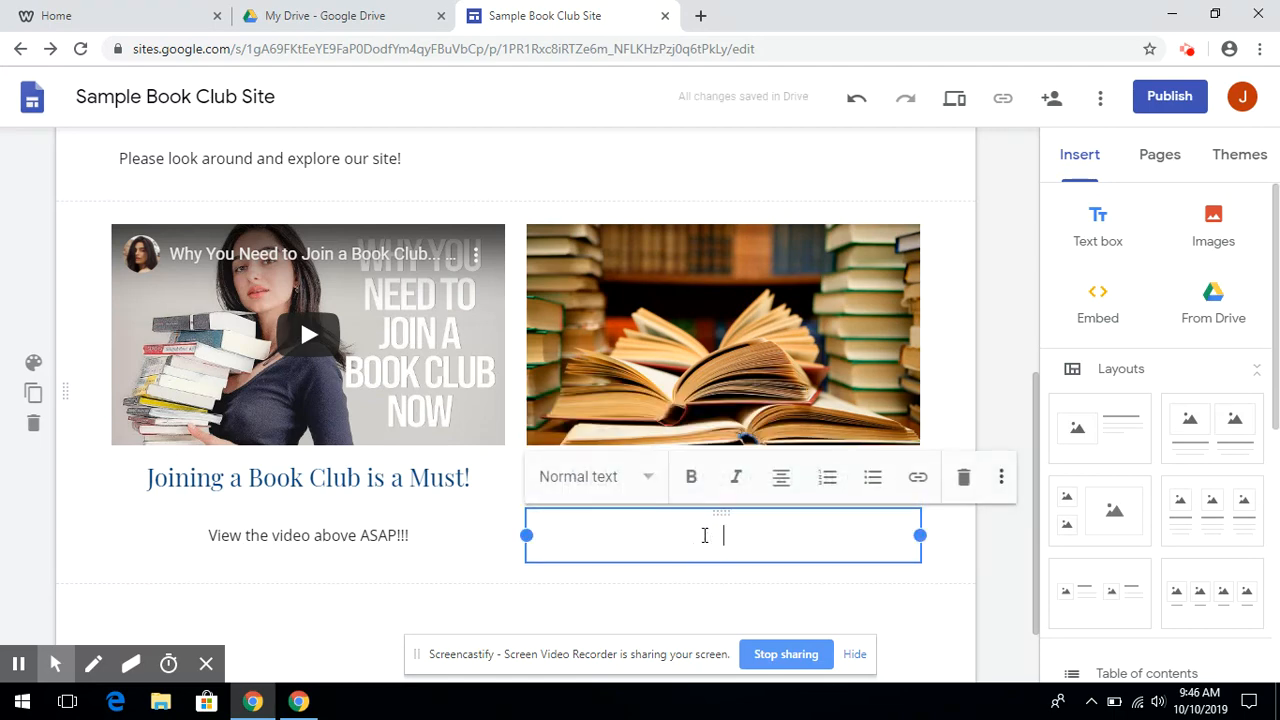
pyautogui.write('Joining the book club')
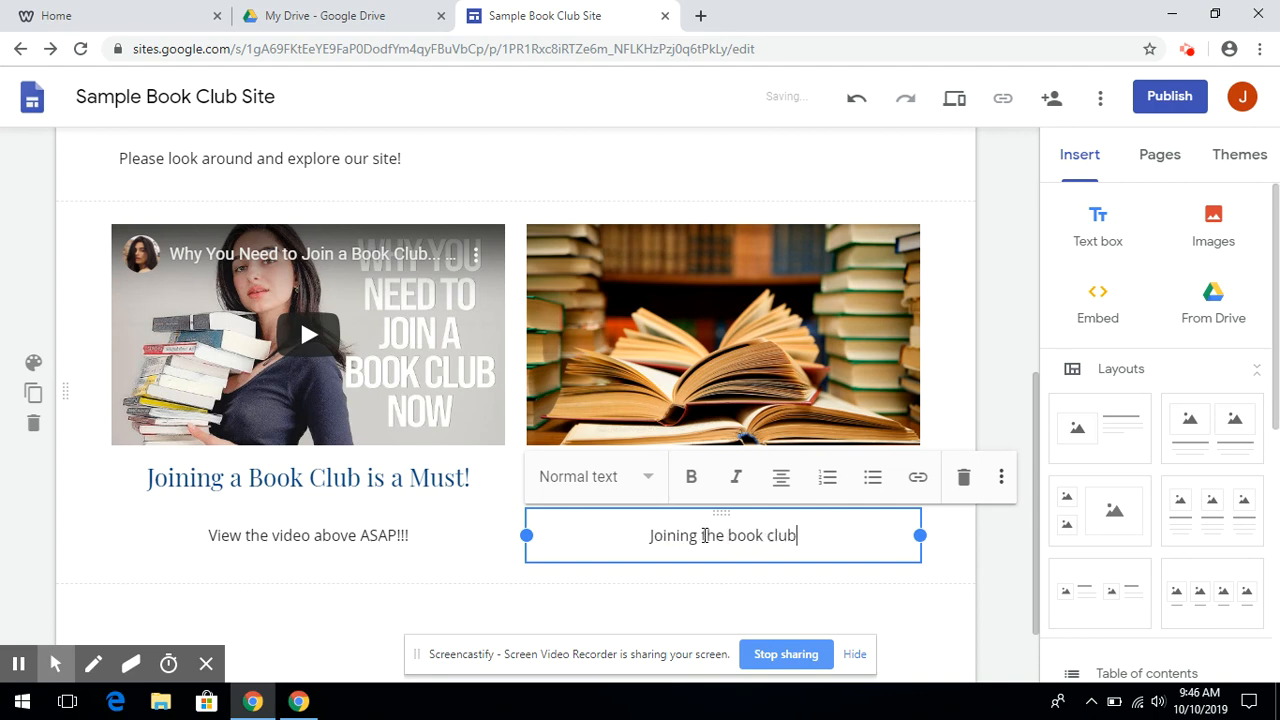
pyautogui.write(' give you')
pyautogui.press('BackSpace')
pyautogui.press('BackSpace')
pyautogui.press('BackSpace')
pyautogui.press('BackSpace')
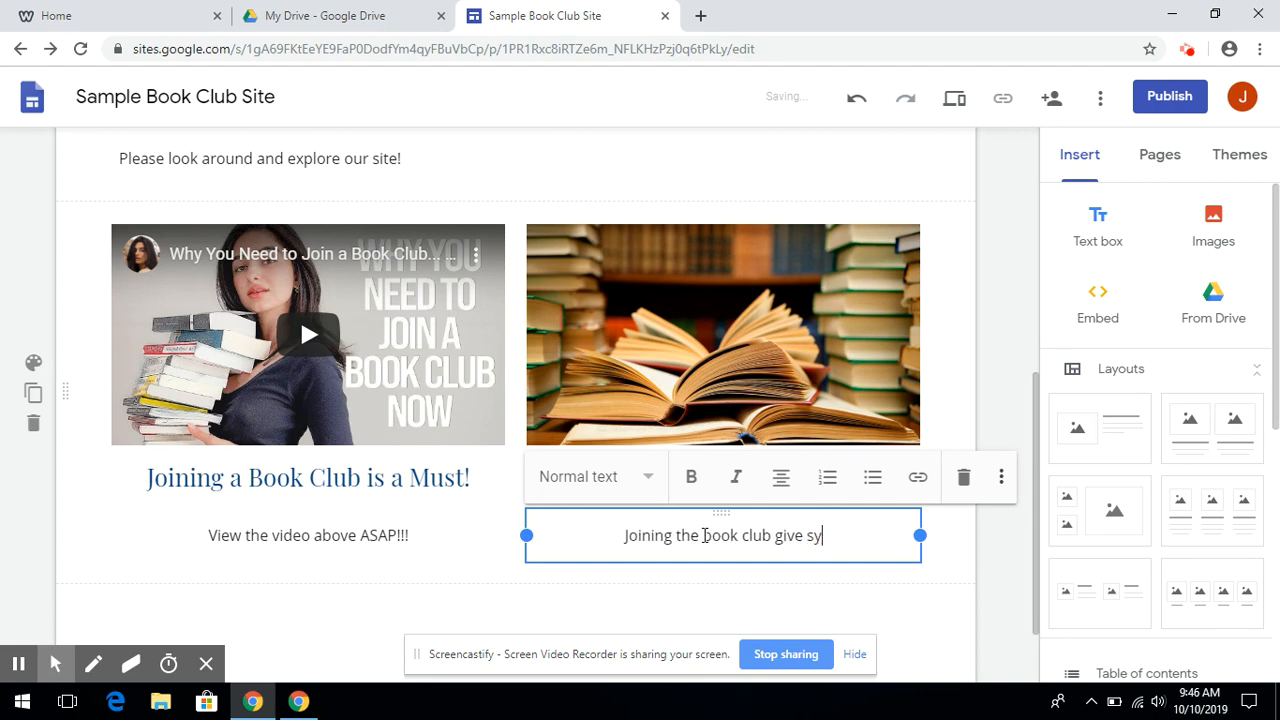
pyautogui.write('s you access')
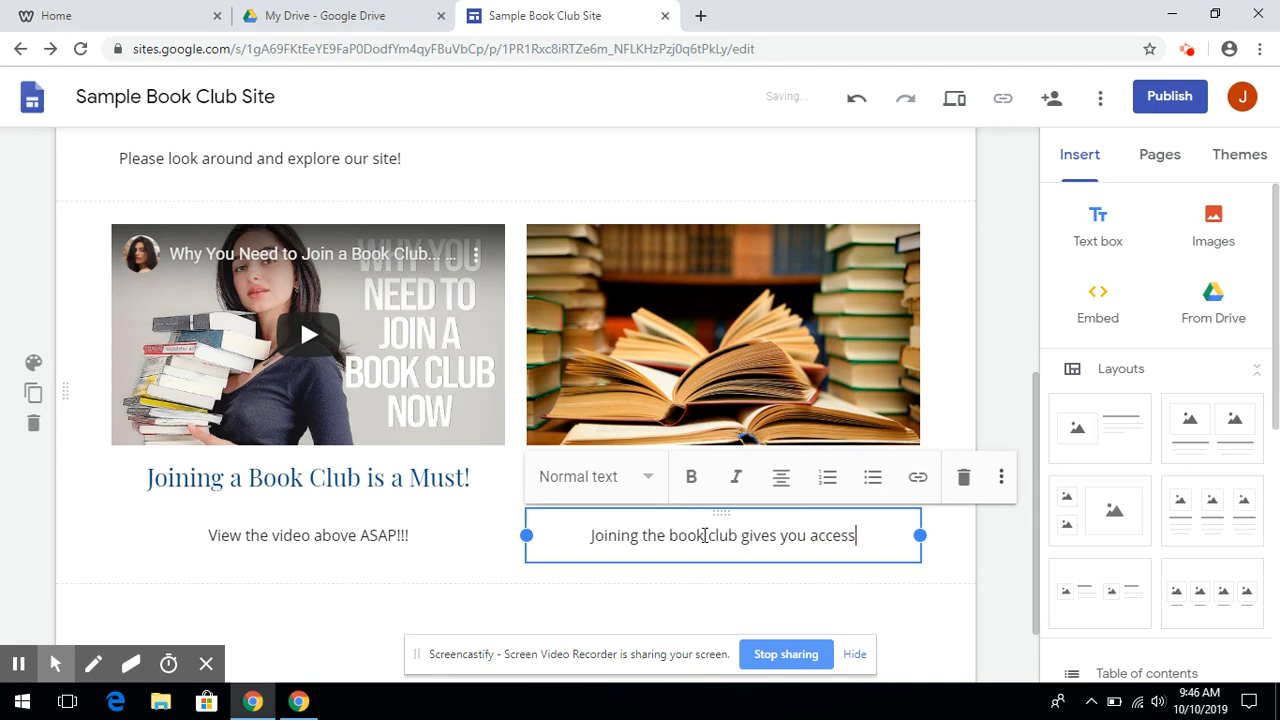
pyautogui.write(' to free books!!!')
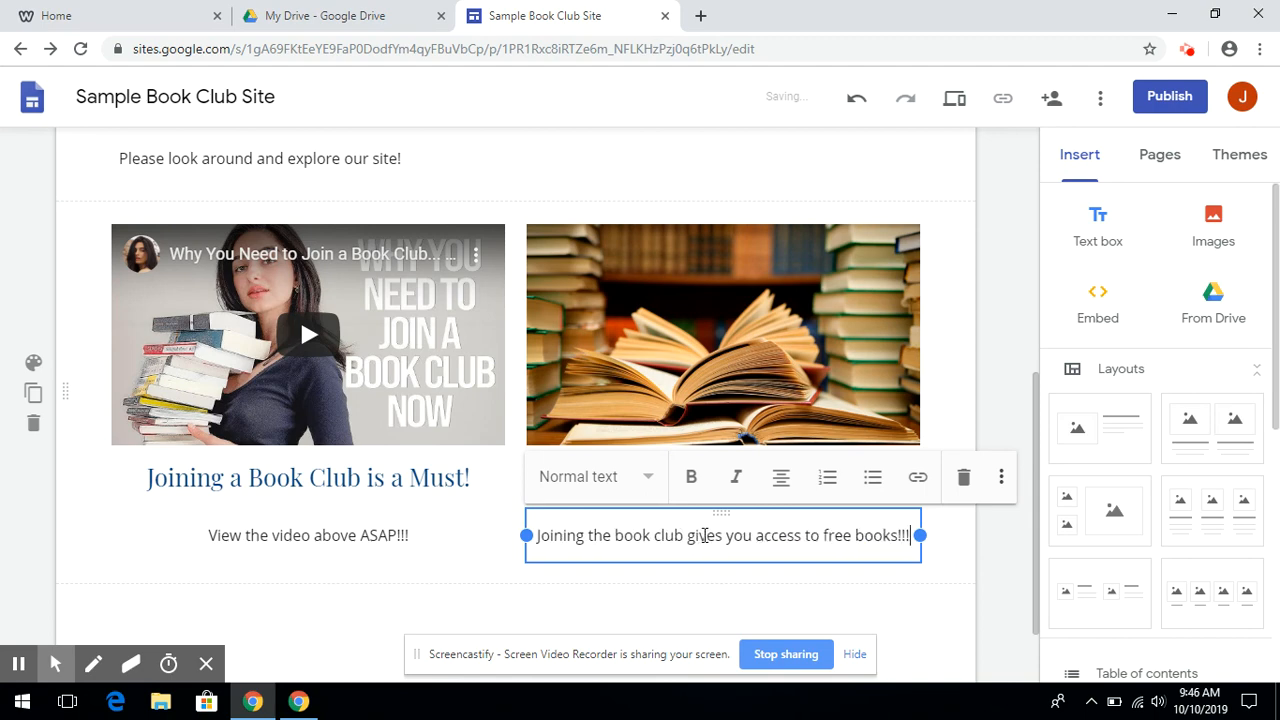
pyautogui.click(966, 586)
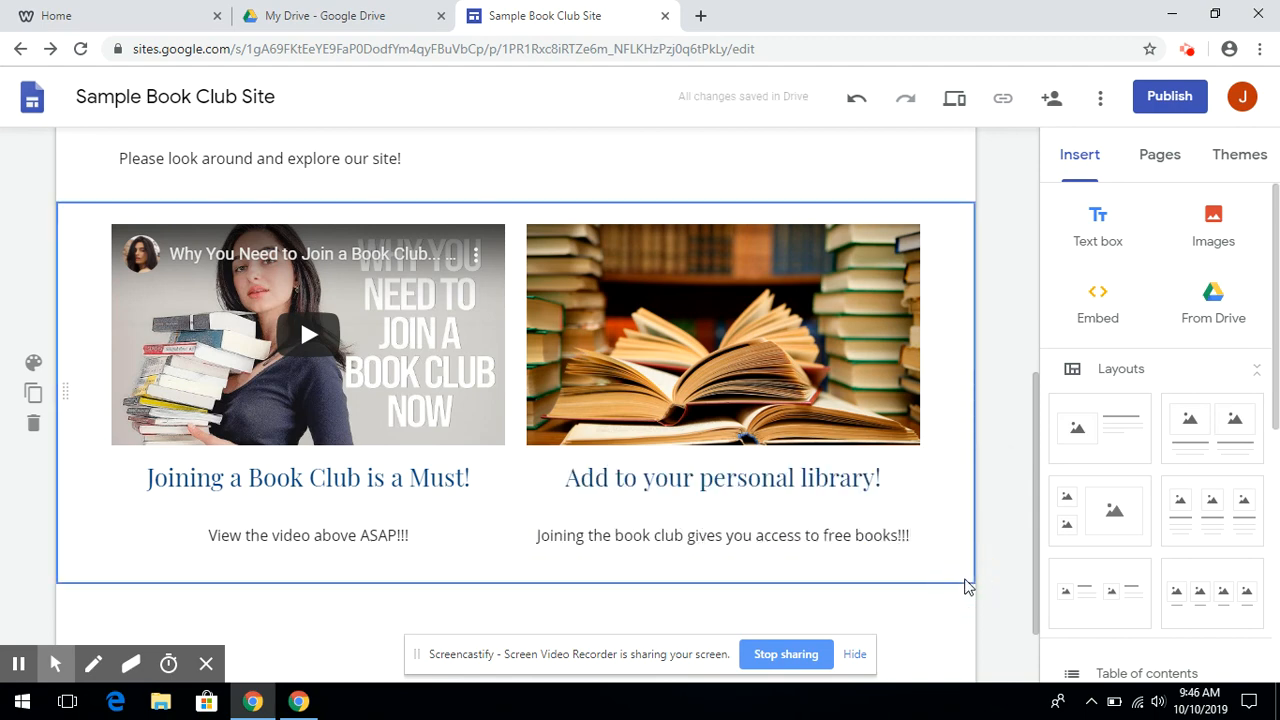
# Insert another two-column image-and-text layout below the video and books image section
pyautogui.scroll(5, 946, 460)
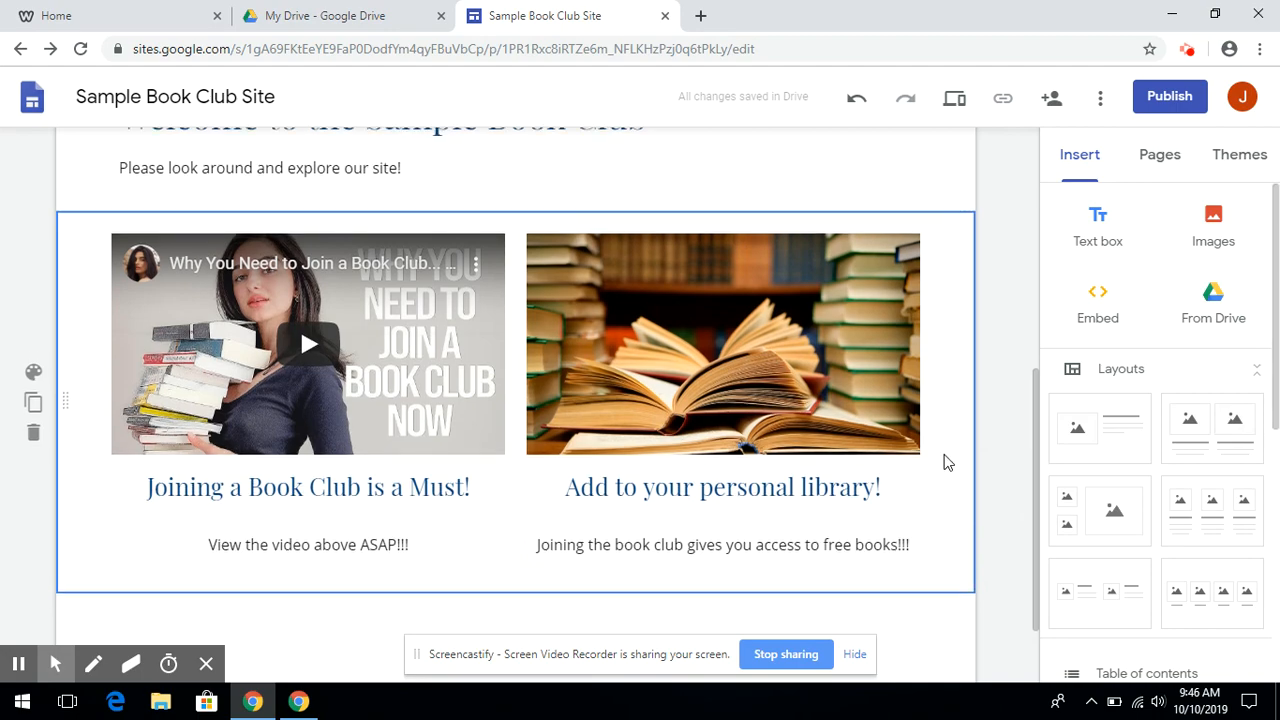
pyautogui.scroll(-3, 946, 462)
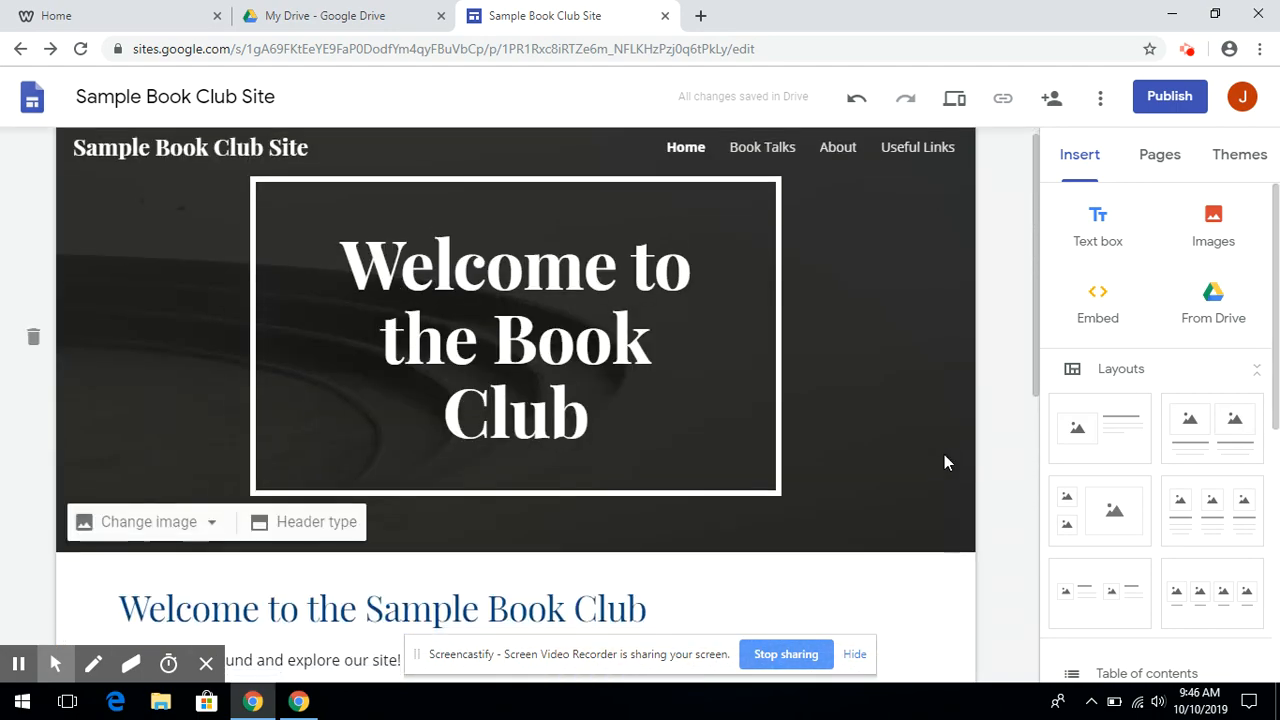
pyautogui.scroll(-5, 946, 460)
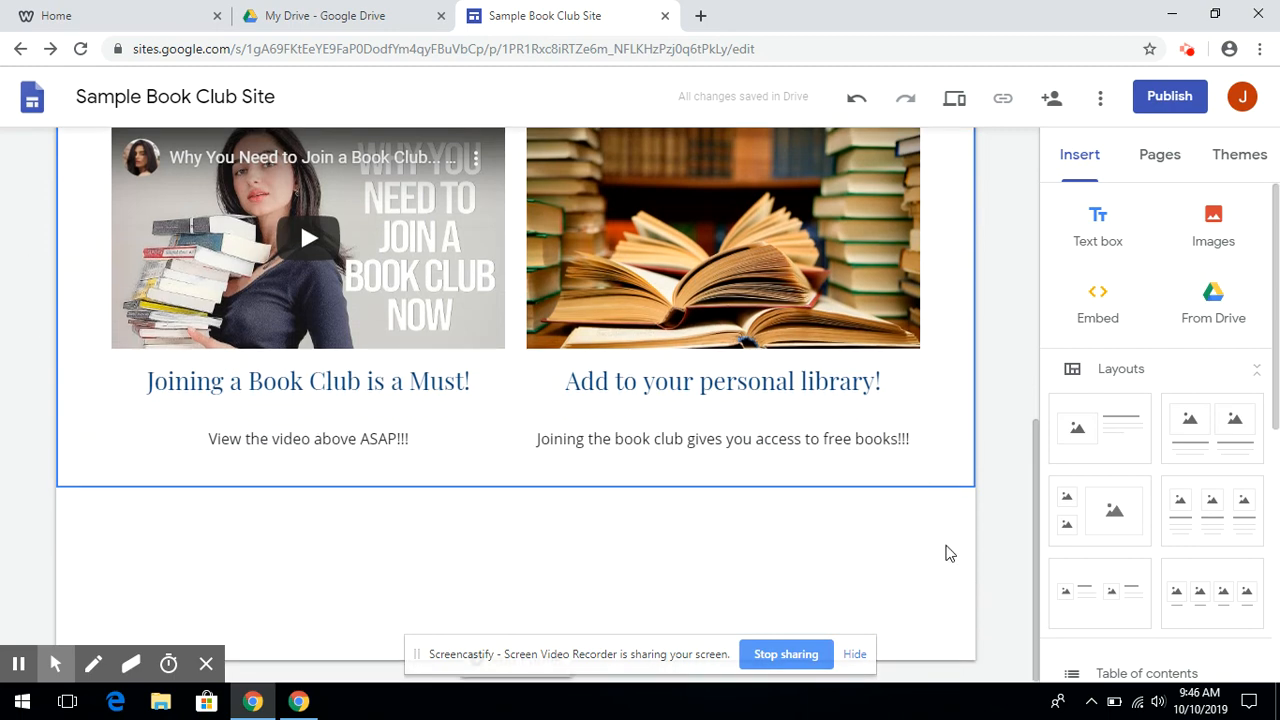
pyautogui.click(1207, 440)
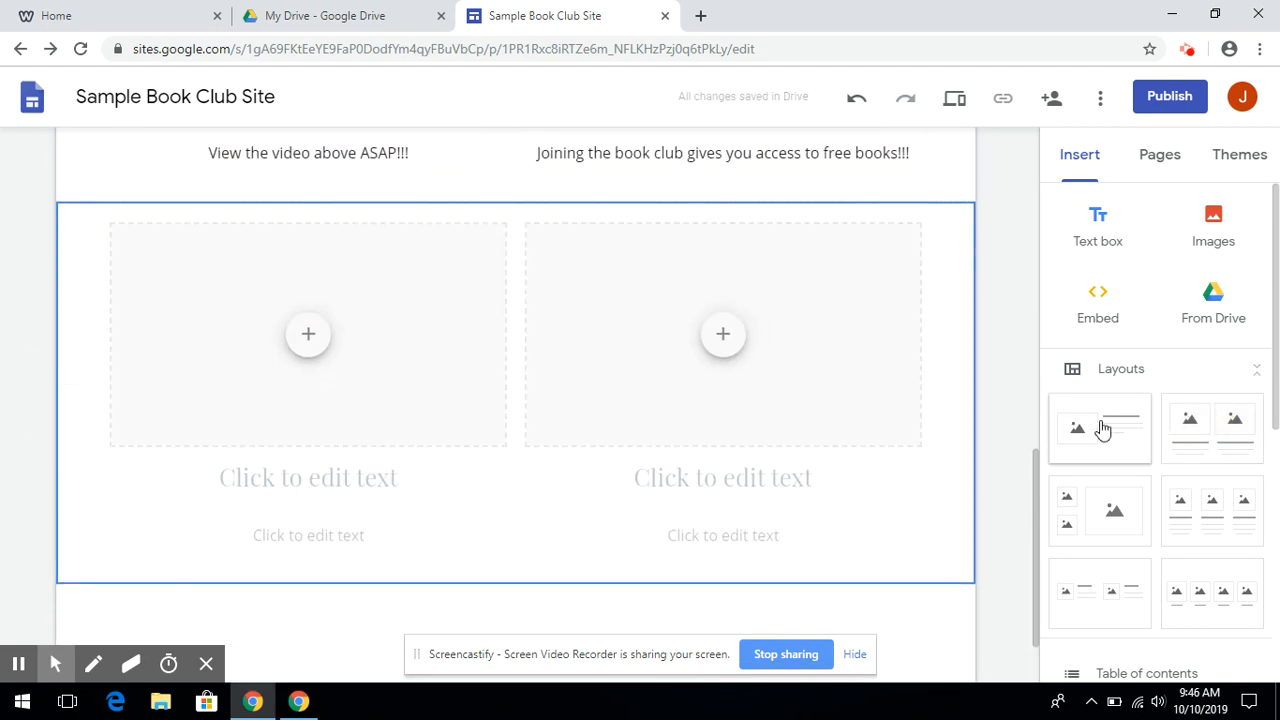
# Embed the "Astronomy 101 1" calendar in the first placeholder of the new two-column section
pyautogui.click(309, 337)
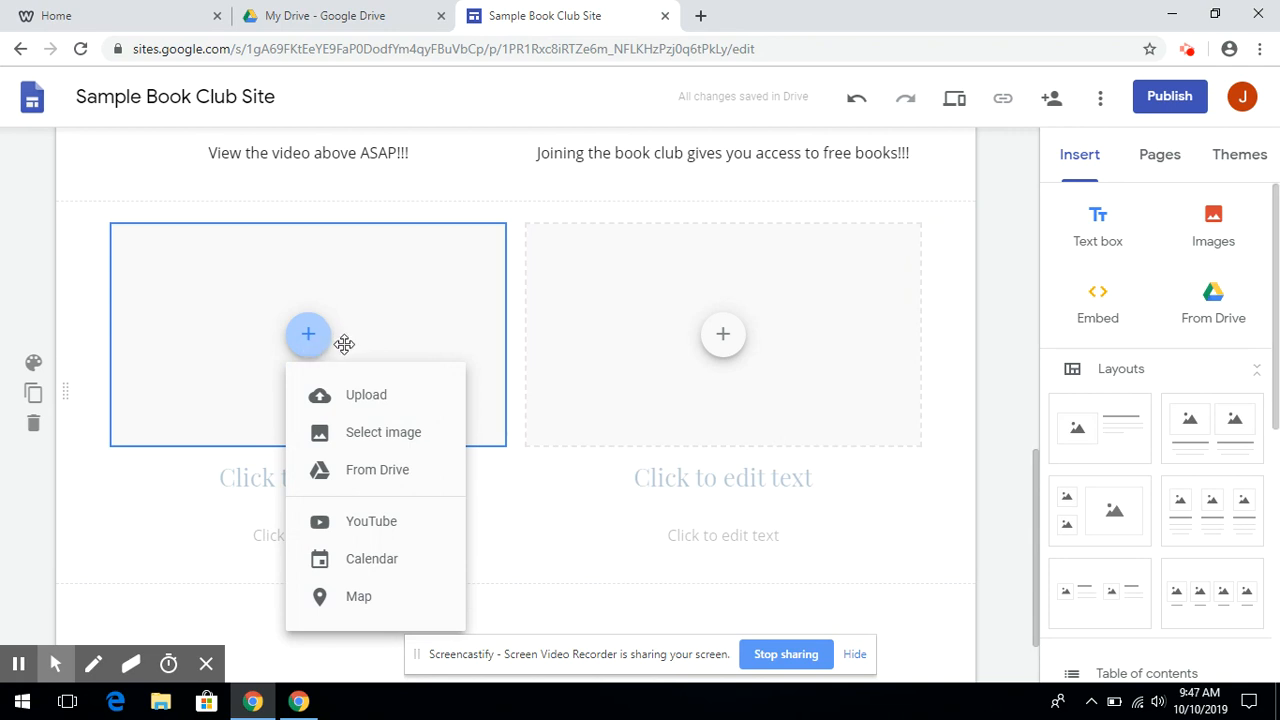
pyautogui.click(380, 562)
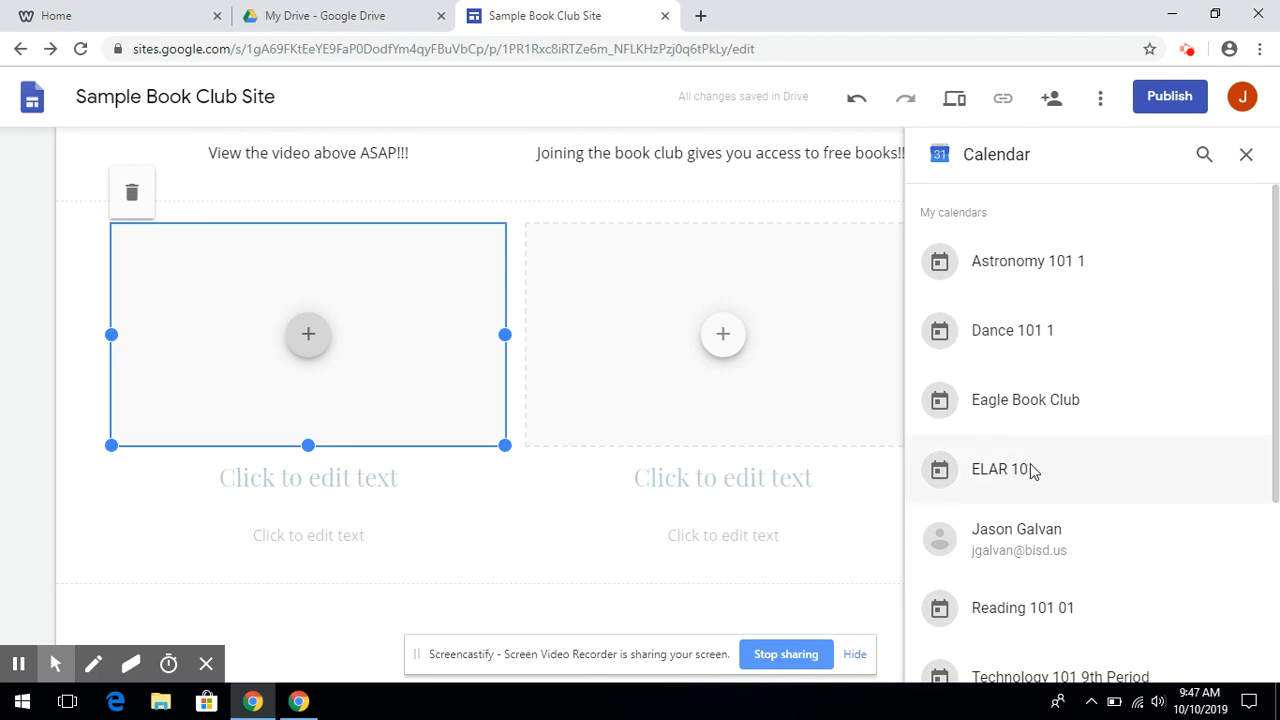
pyautogui.scroll(-3, 1033, 470)
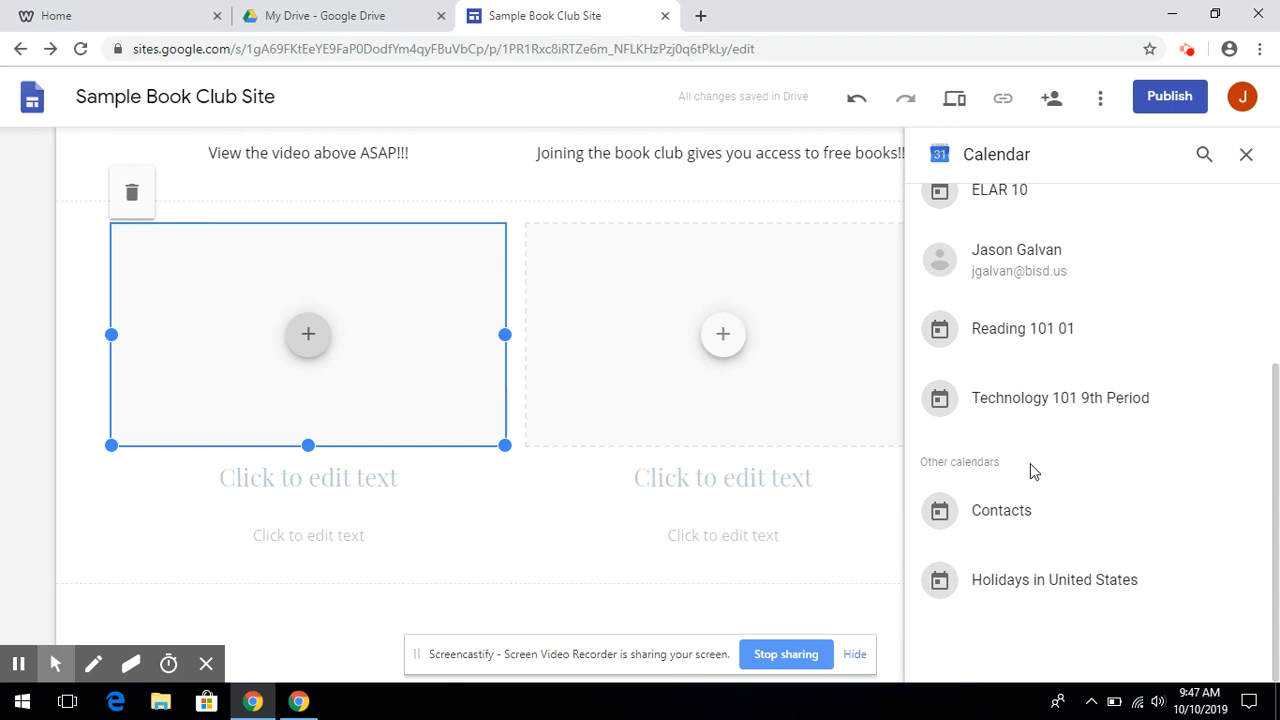
pyautogui.scroll(2, 1033, 470)
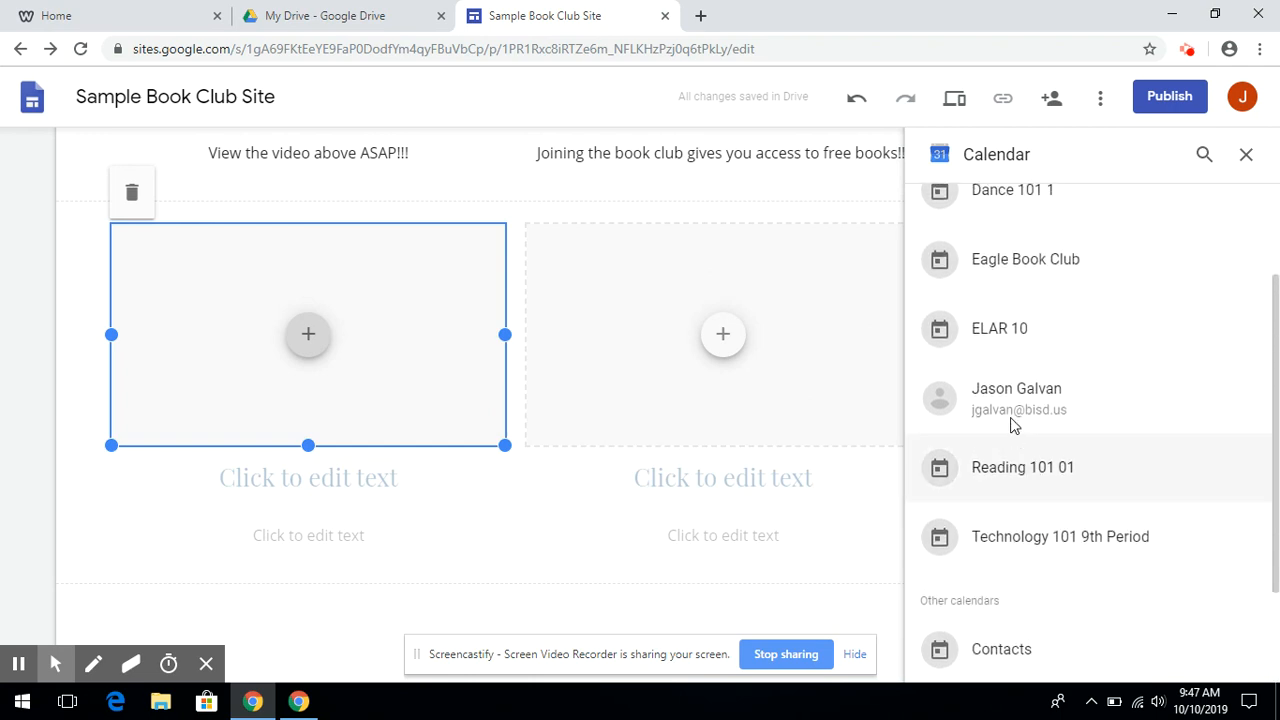
pyautogui.scroll(2, 1024, 402)
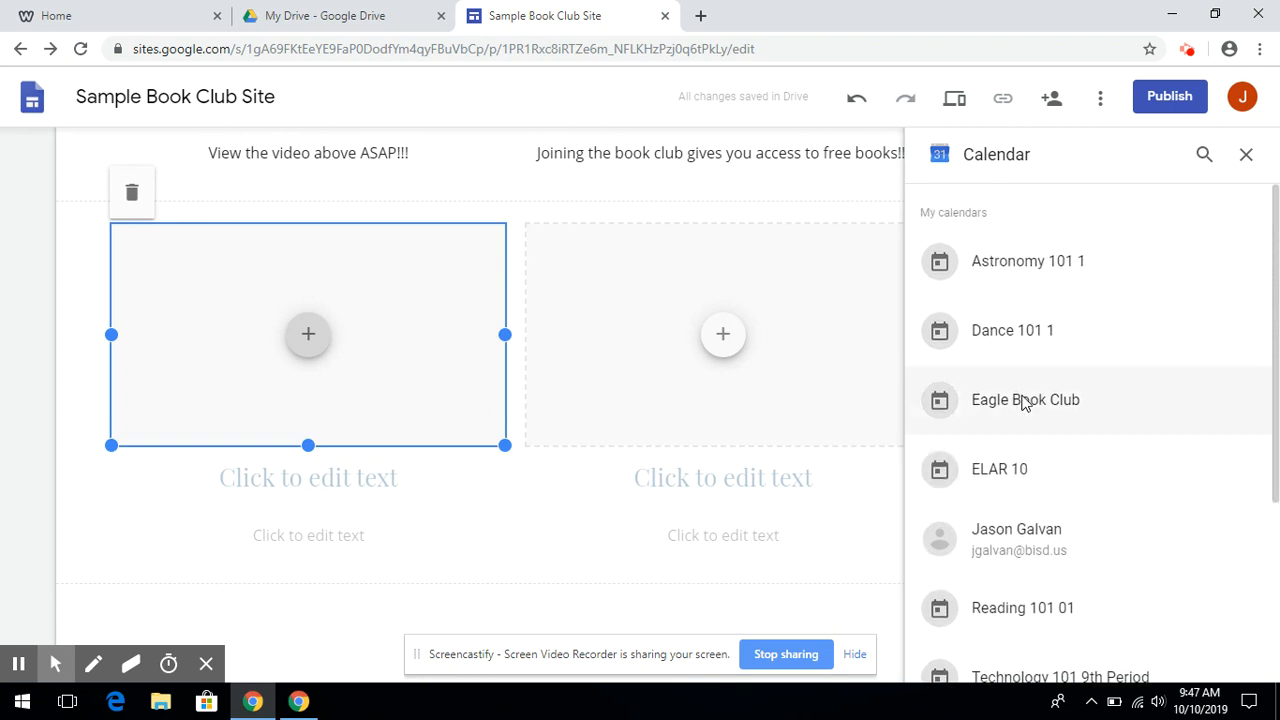
pyautogui.click(1062, 266)
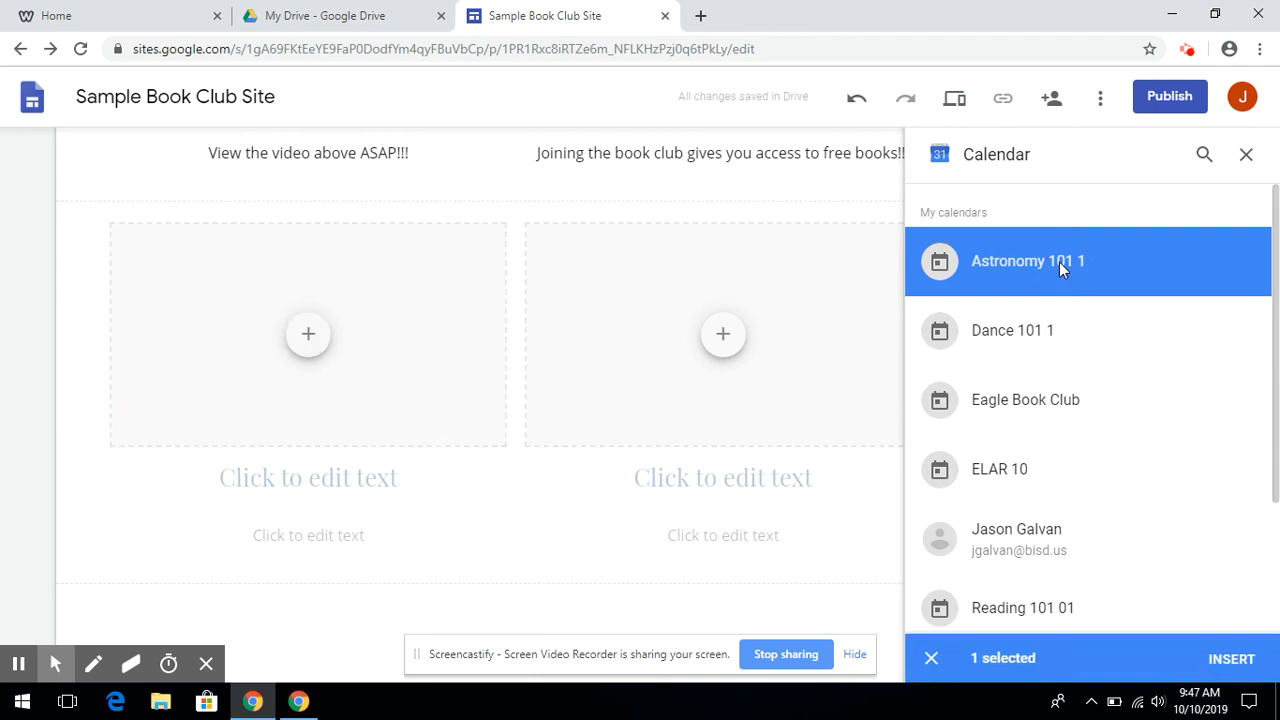
pyautogui.click(1232, 665)
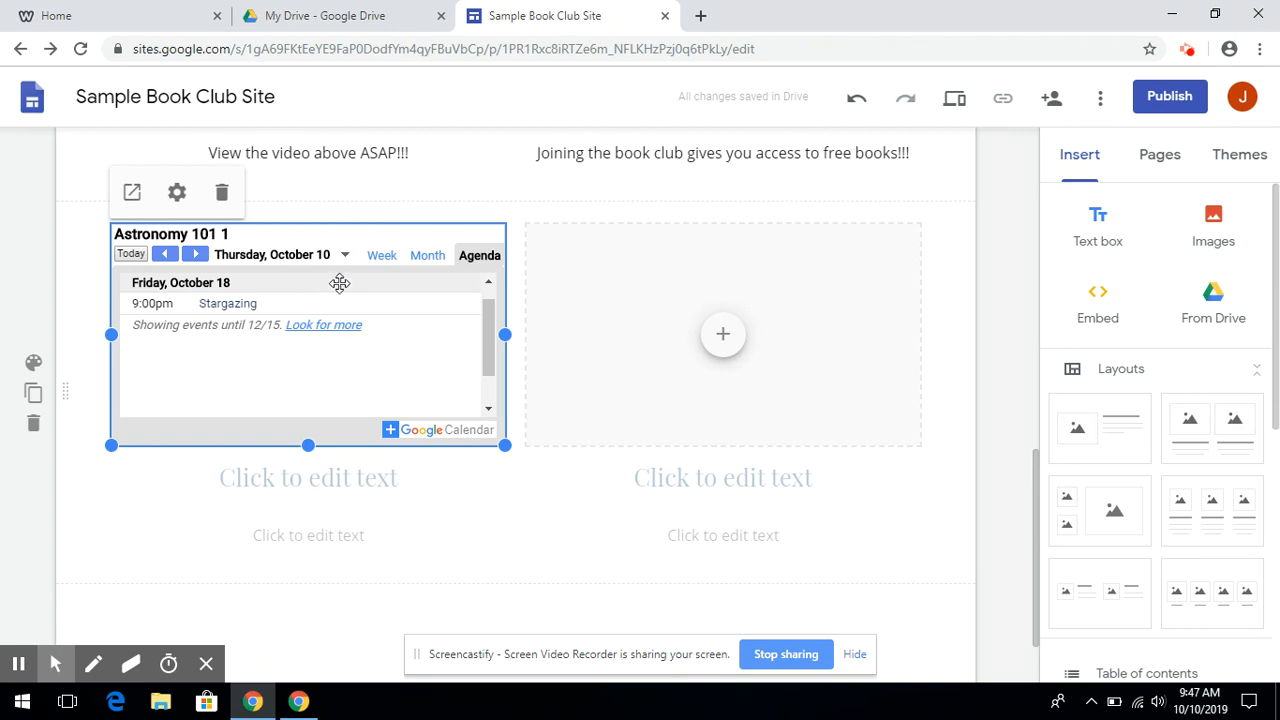
# Set the embedded calendar's view mode to Month
pyautogui.click(178, 195)
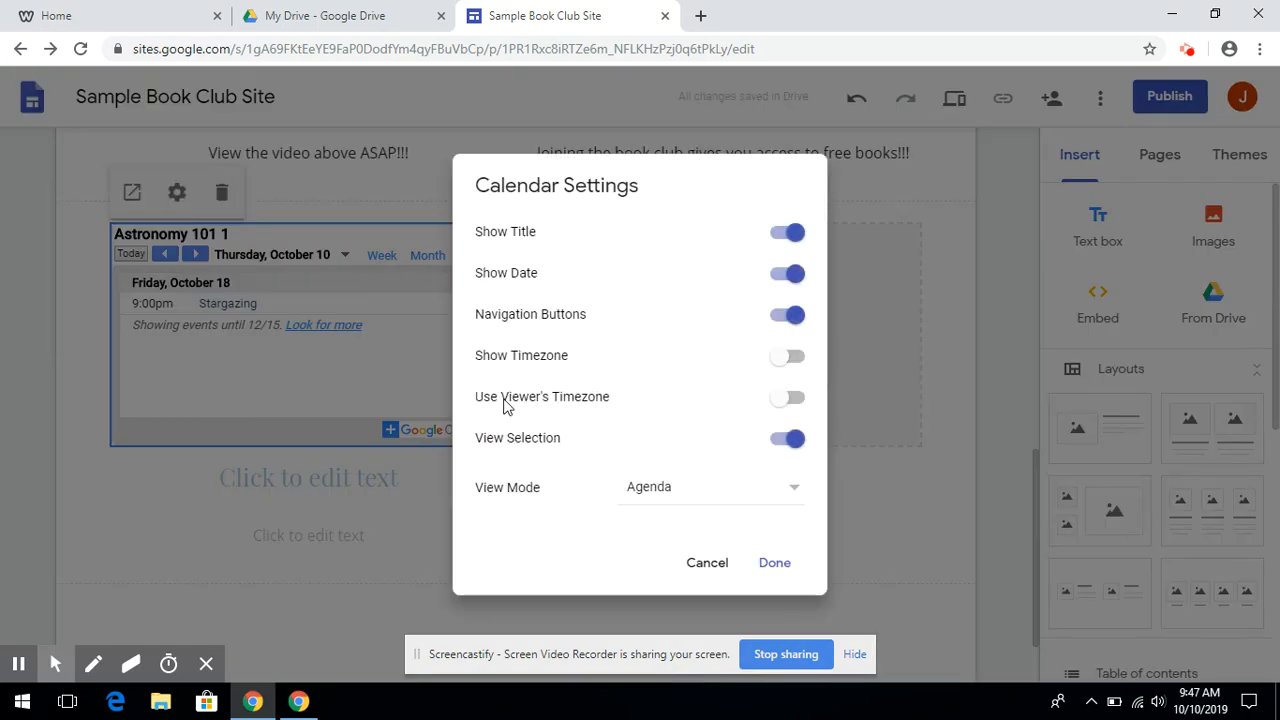
pyautogui.click(707, 491)
pyautogui.click(678, 424)
pyautogui.click(772, 563)
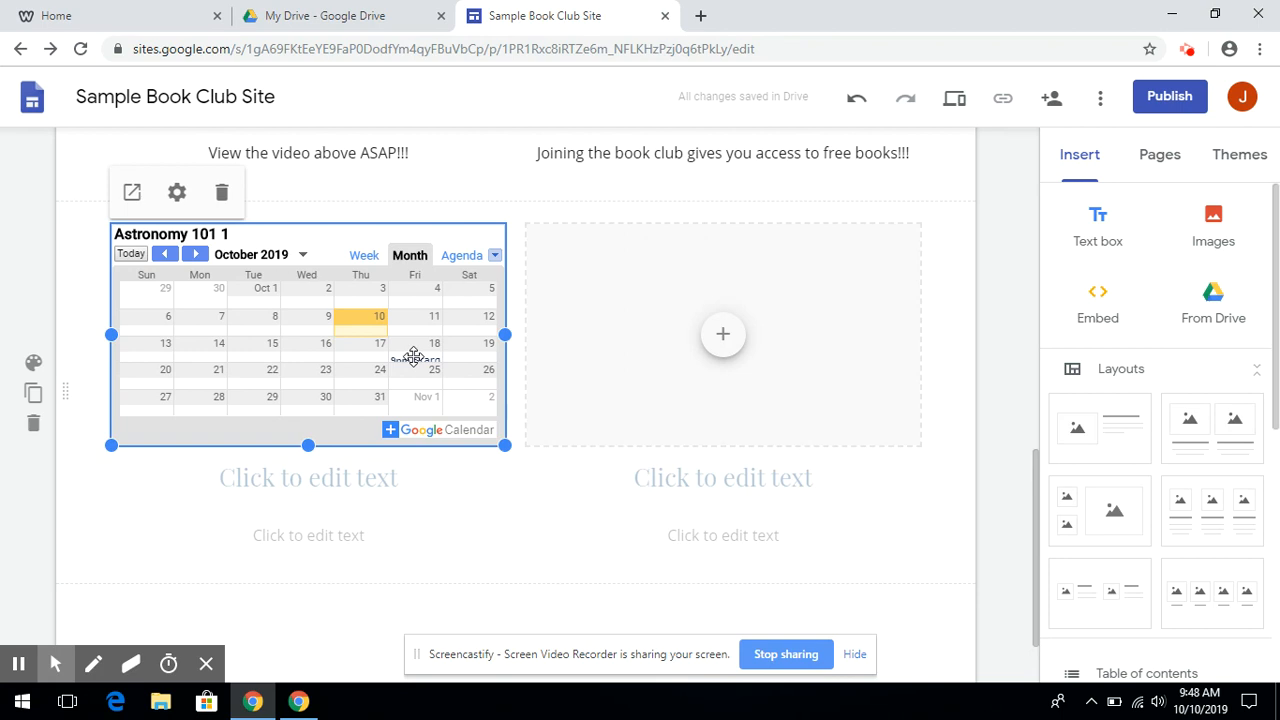
# Enter the heading "View the calendar above!!!" under the embedded calendar
pyautogui.click(333, 476)
pyautogui.write('Vie')
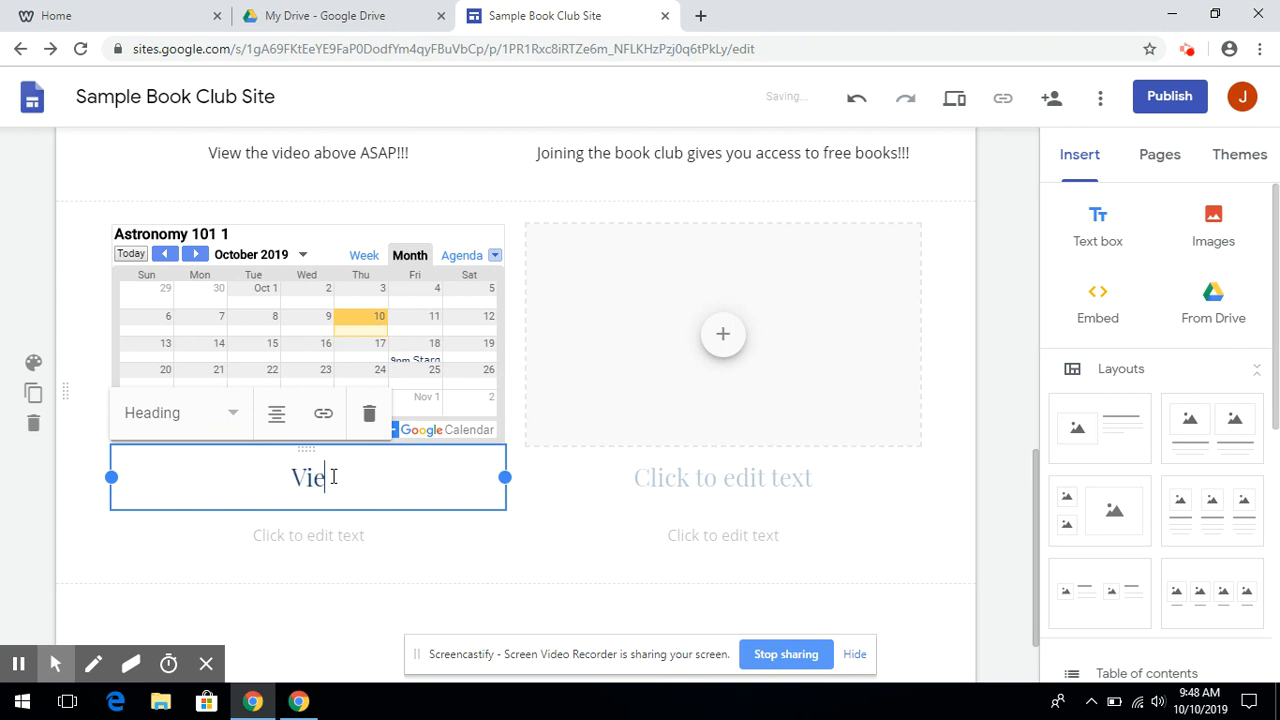
pyautogui.write('w the calendar above!!!')
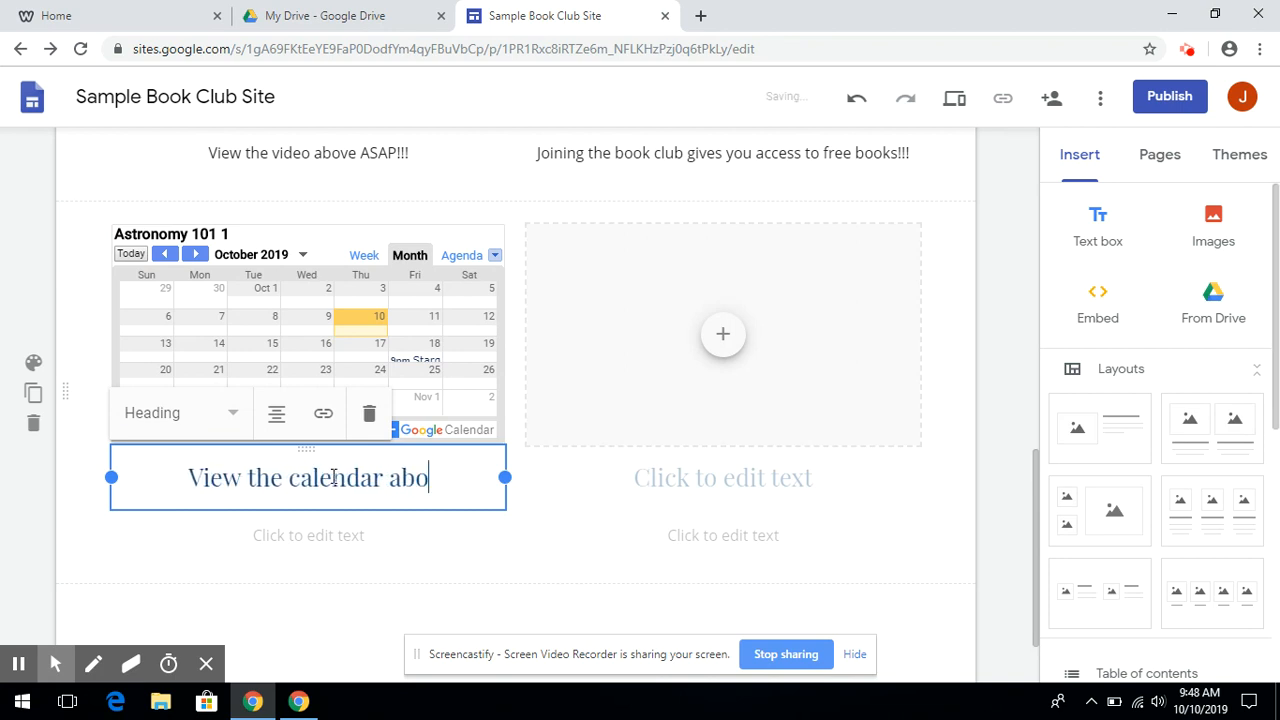
# Enter the text "check on the calendar periodically to keep up with meeting dates and times." below the calendar heading
pyautogui.click(309, 531)
pyautogui.write('cleck on the calendar ')
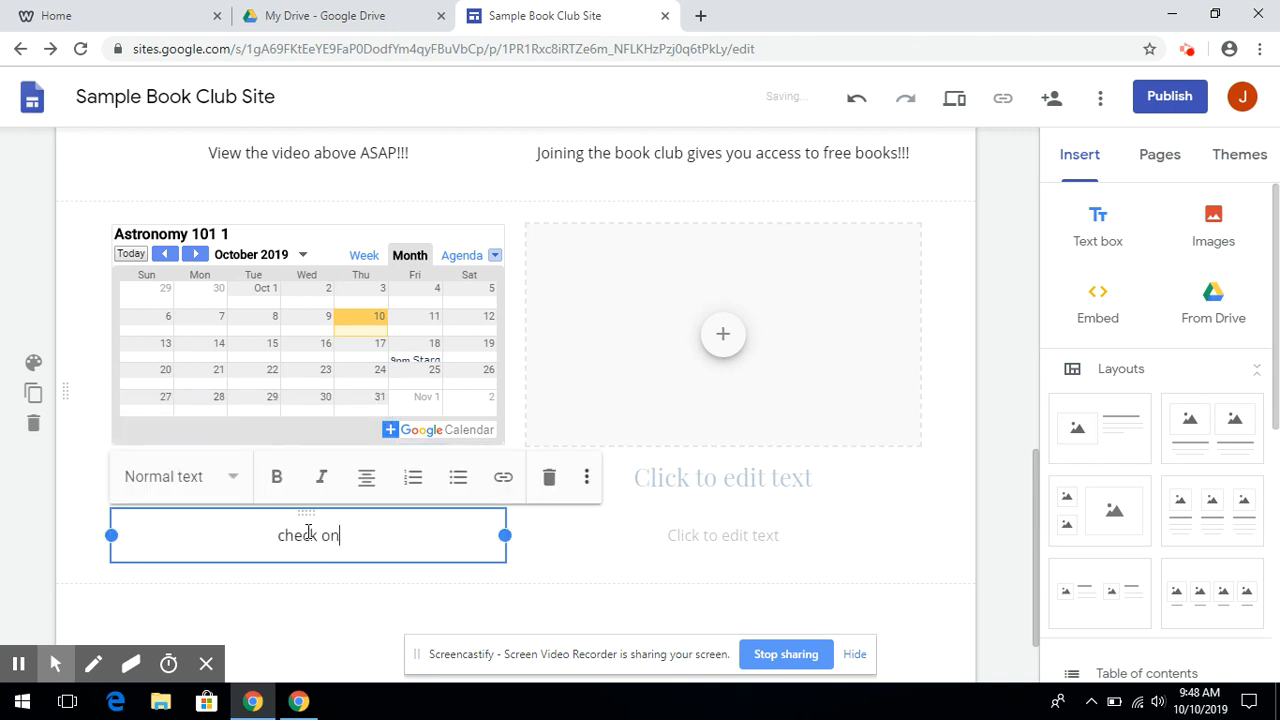
pyautogui.write('perio')
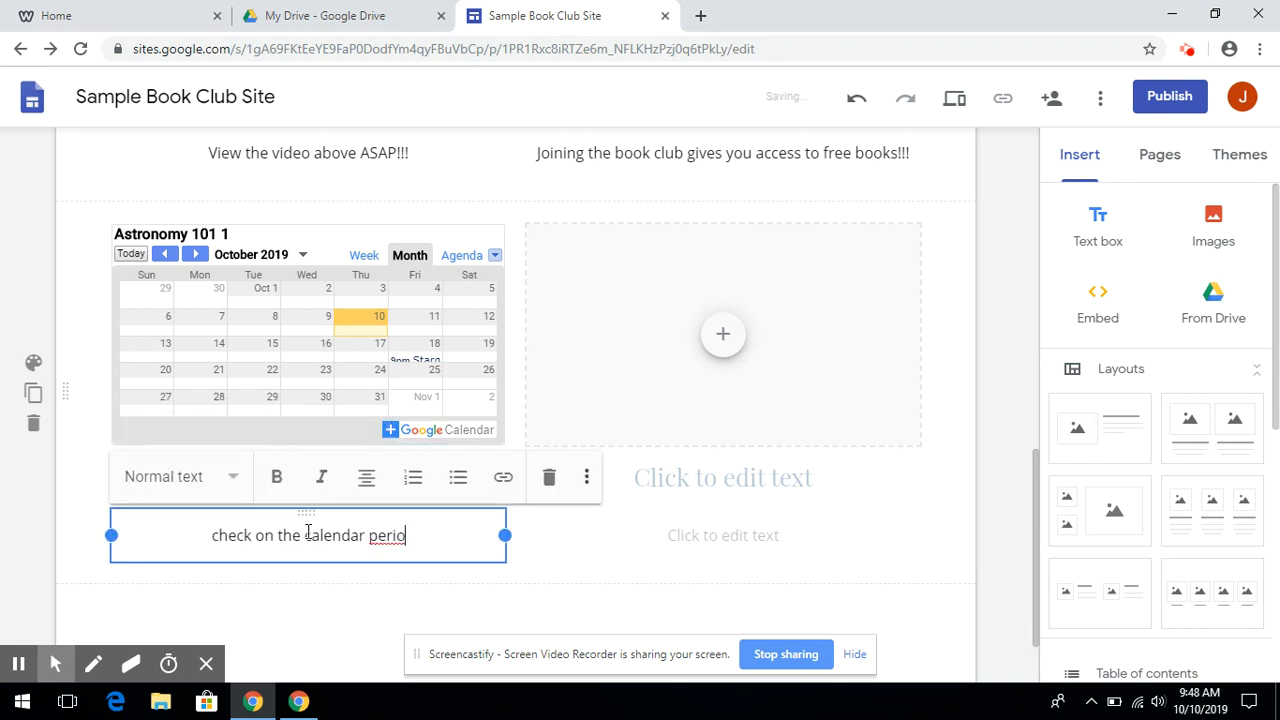
pyautogui.write('dically to ')
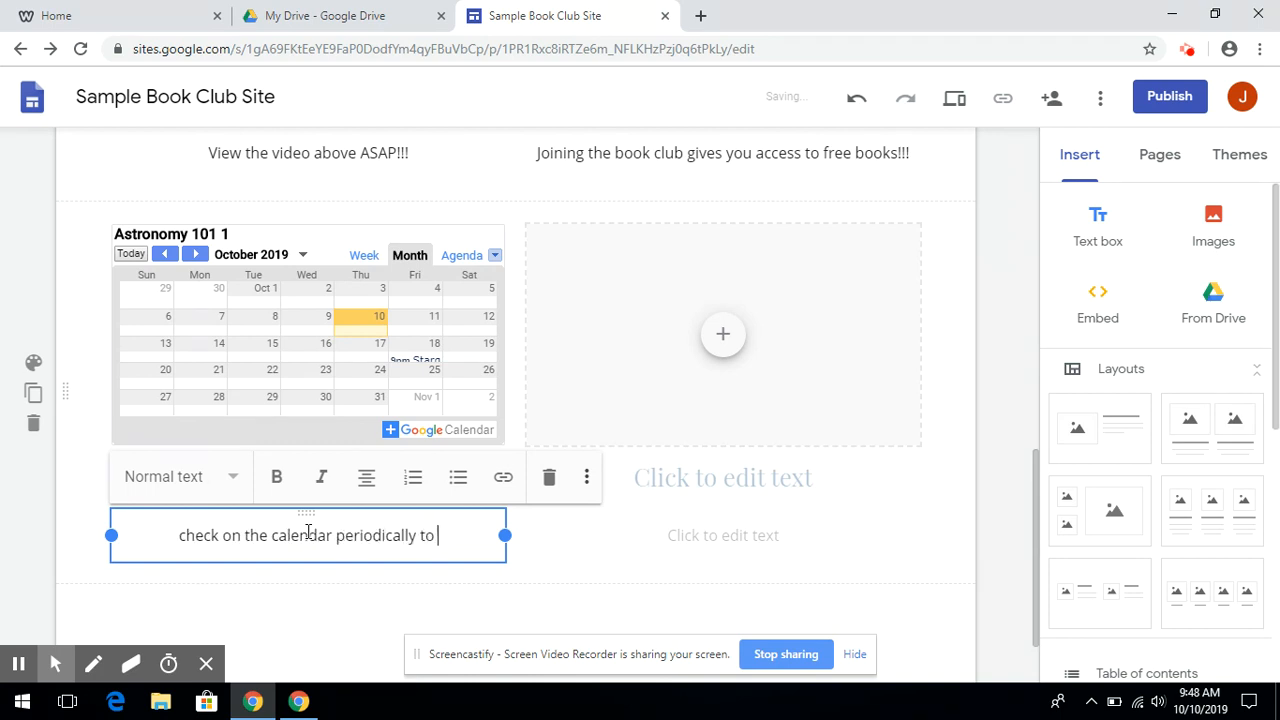
pyautogui.write('keep up wit')
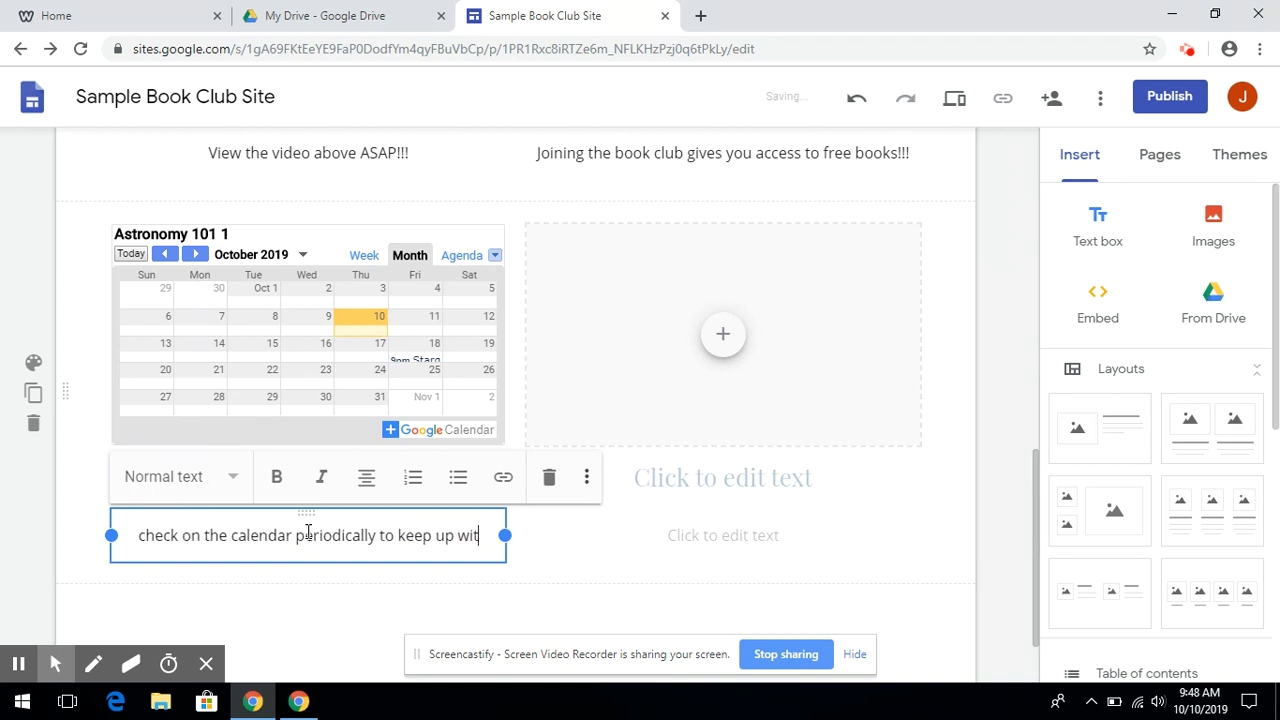
pyautogui.write('h meeting dates and times.')
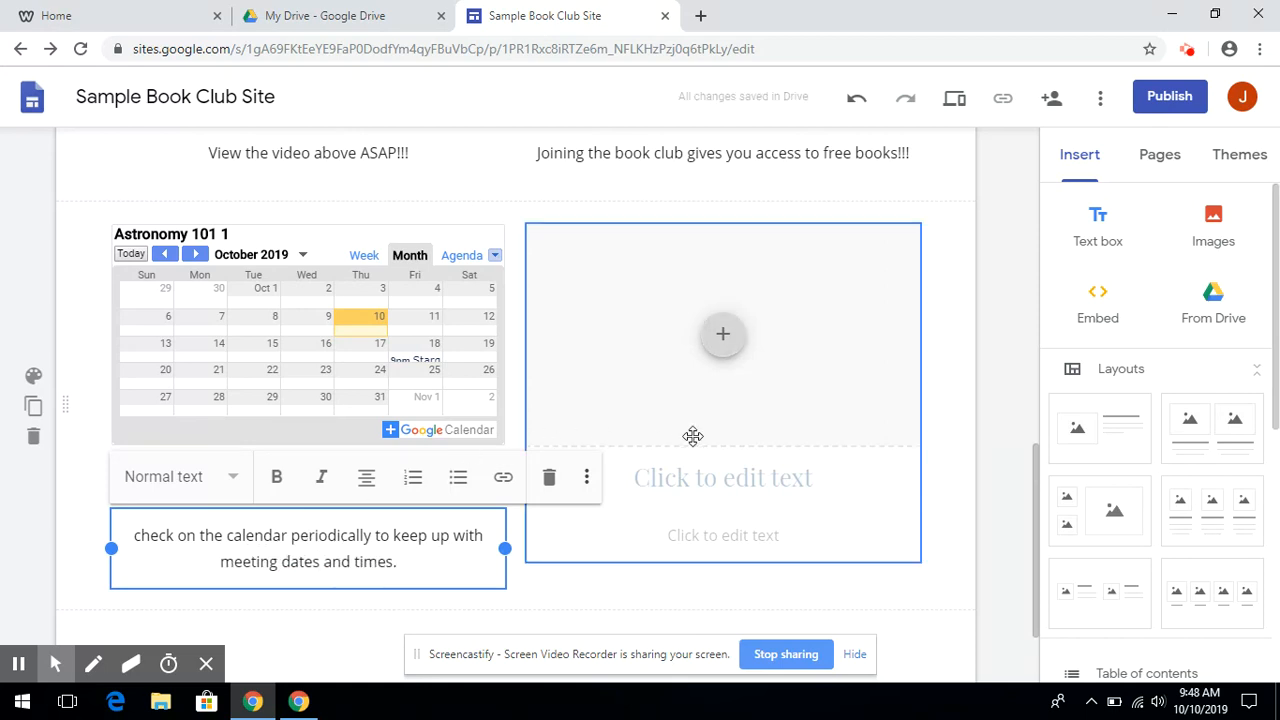
pyautogui.click(984, 351)
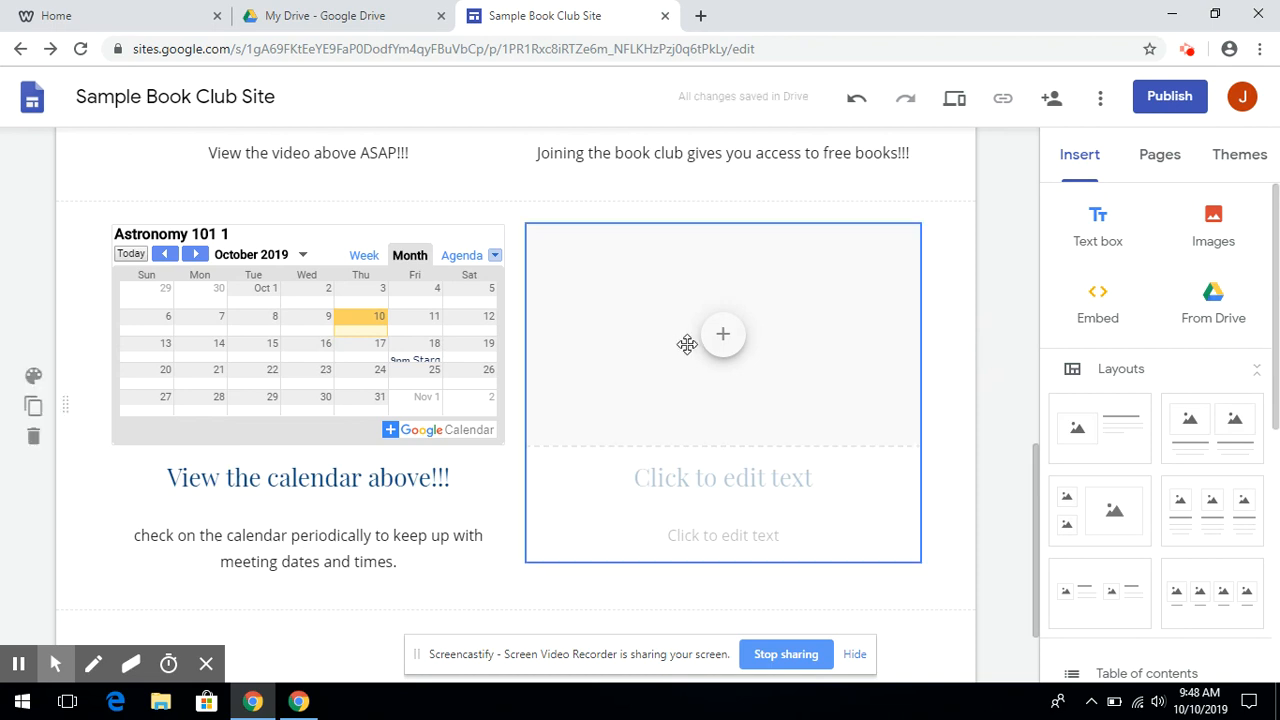
# Insert the "Book Club Survey 1 - Likes & Dislikes" form from Google Drive into the empty placeholder beside the calendar
pyautogui.click(721, 337)
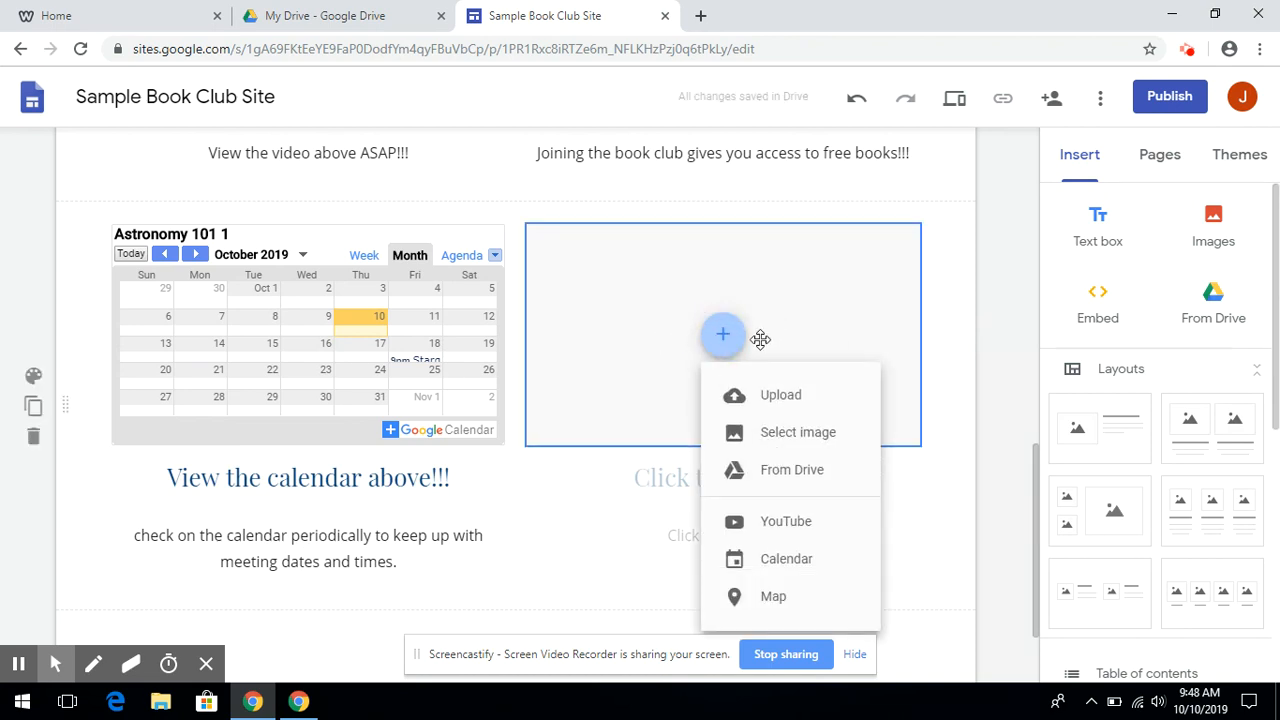
pyautogui.click(788, 470)
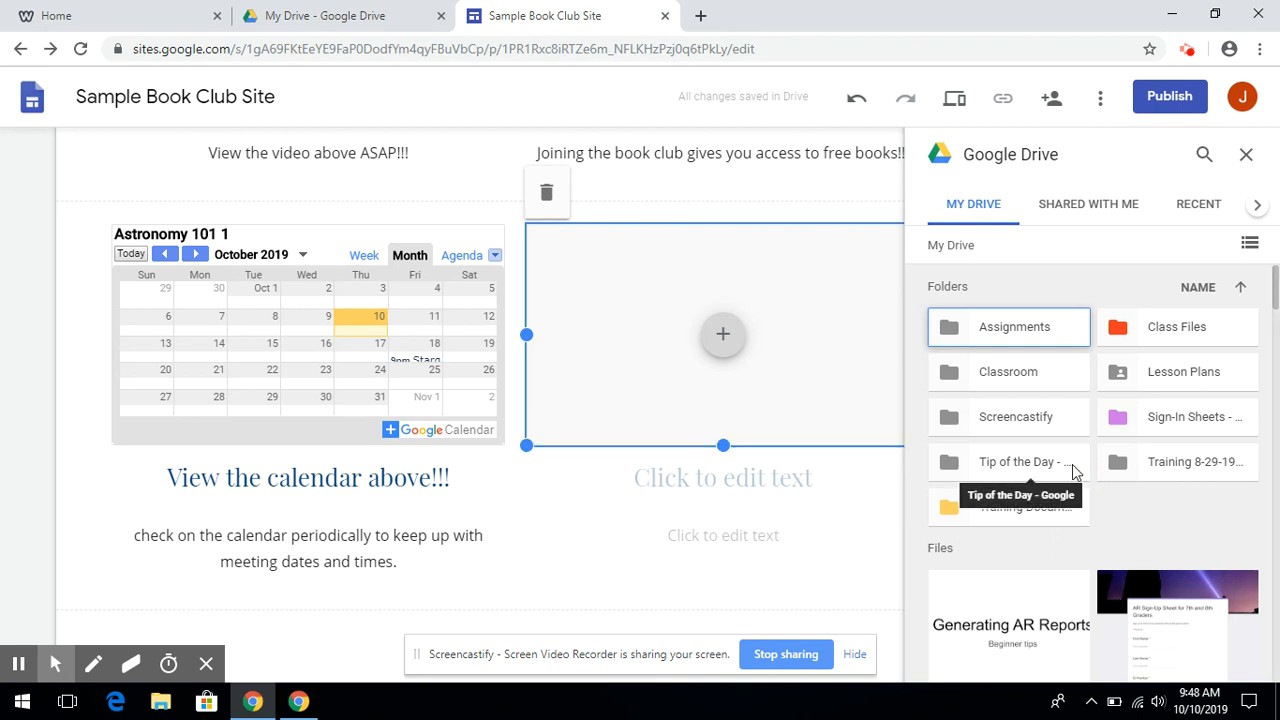
pyautogui.scroll(-1, 1104, 443)
pyautogui.scroll(-4, 1104, 443)
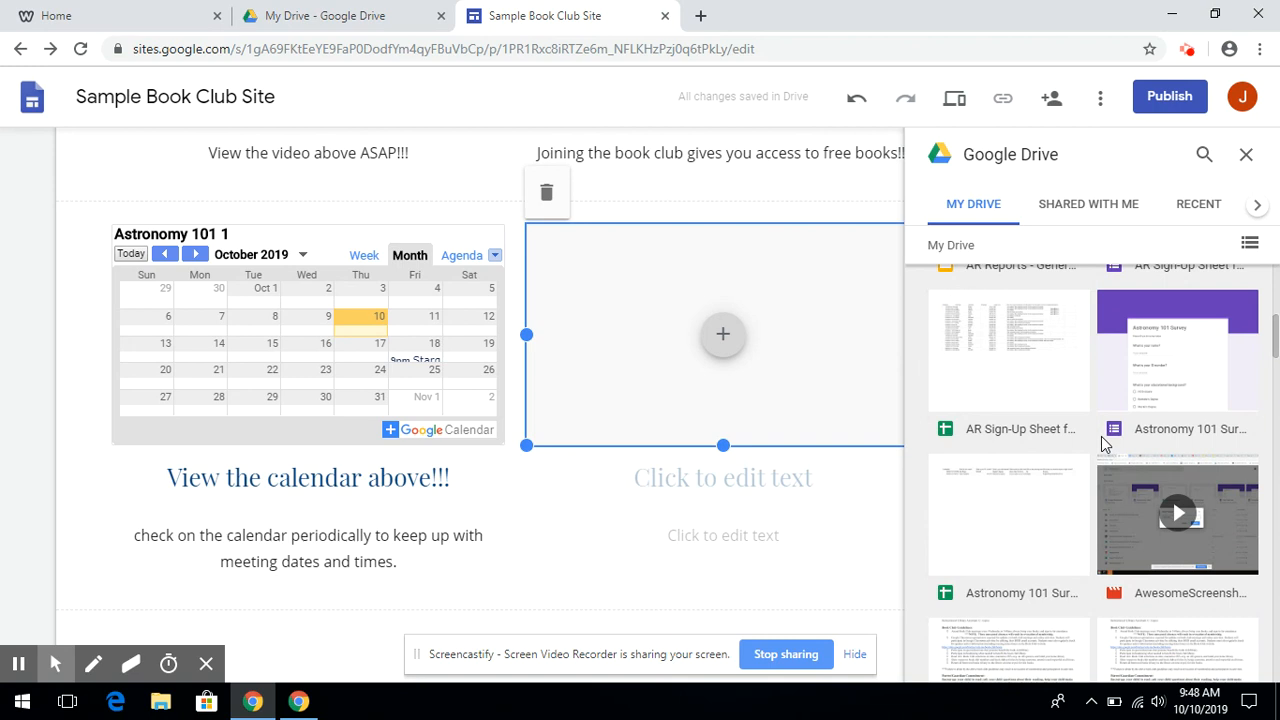
pyautogui.scroll(-4, 1103, 440)
pyautogui.scroll(-1, 1103, 440)
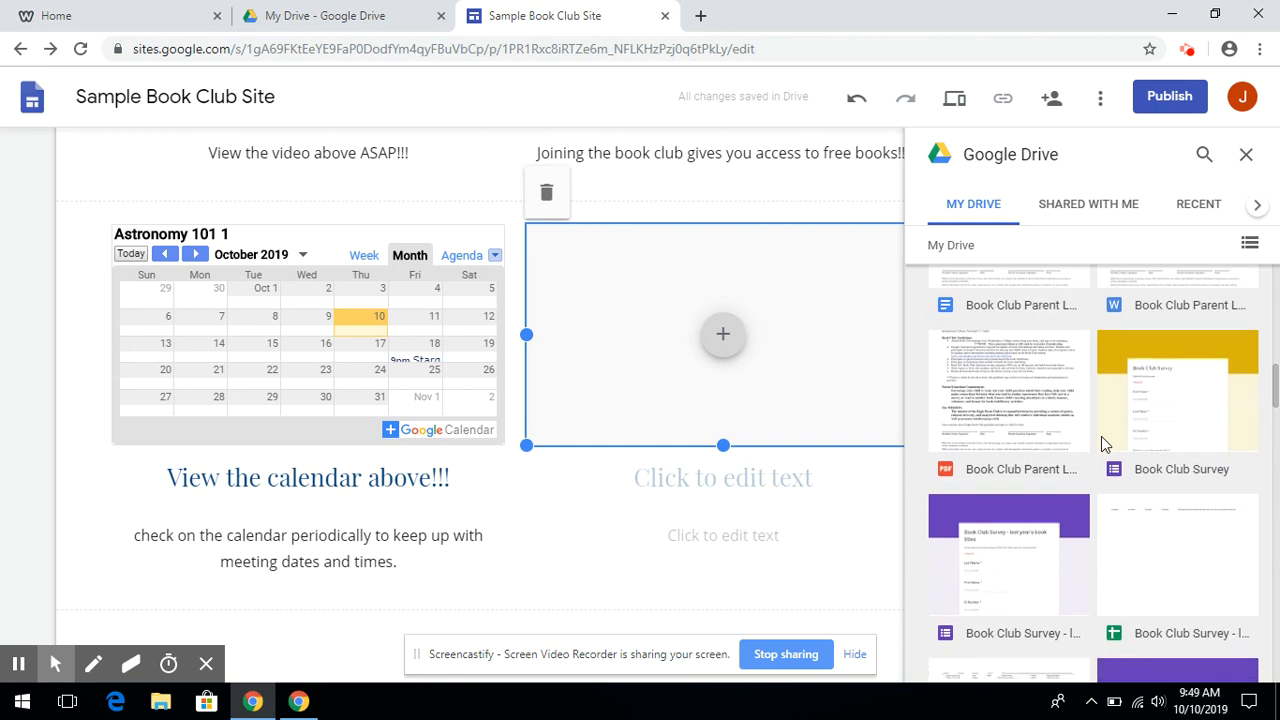
pyautogui.click(1176, 419)
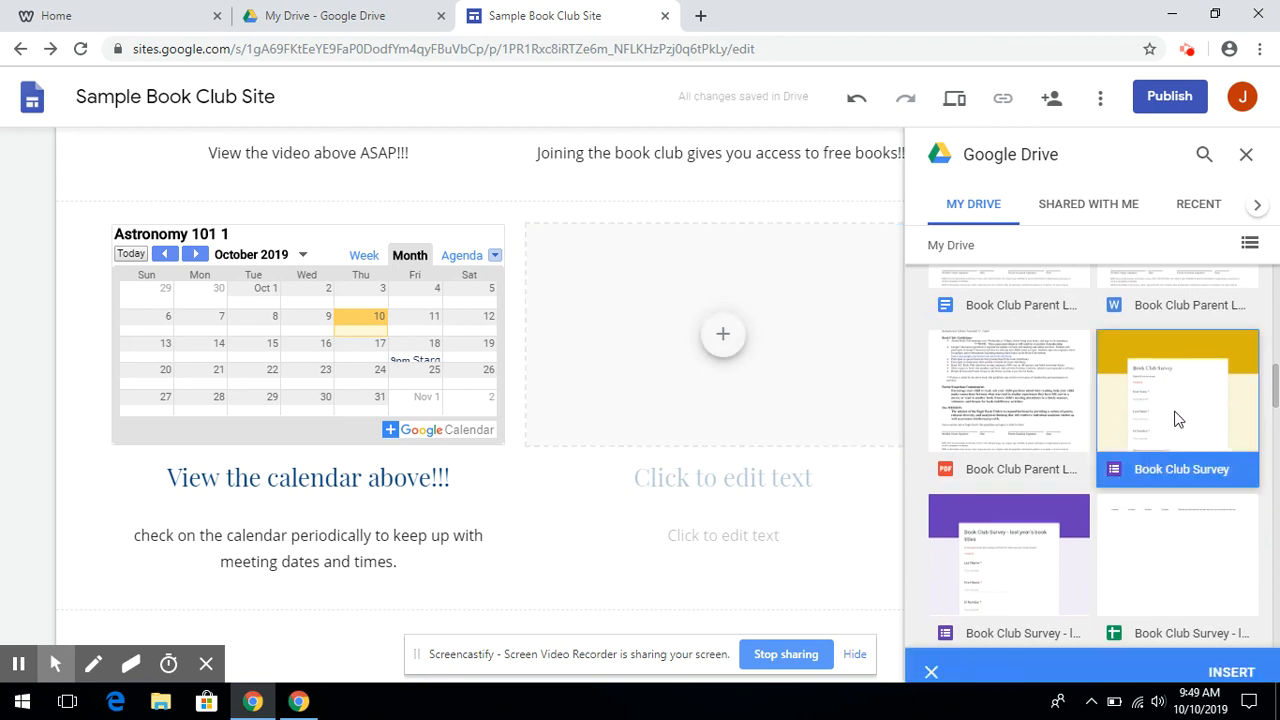
pyautogui.click(1046, 562)
pyautogui.scroll(-2, 1046, 562)
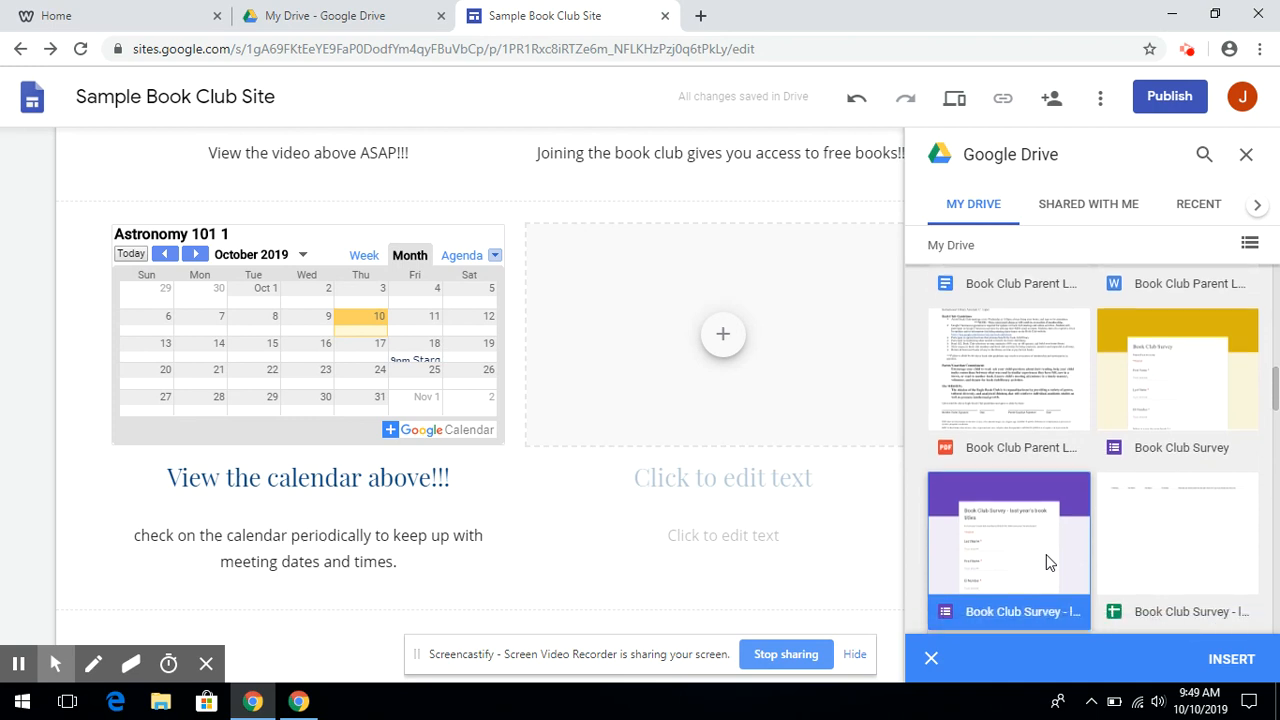
pyautogui.scroll(-3, 1046, 562)
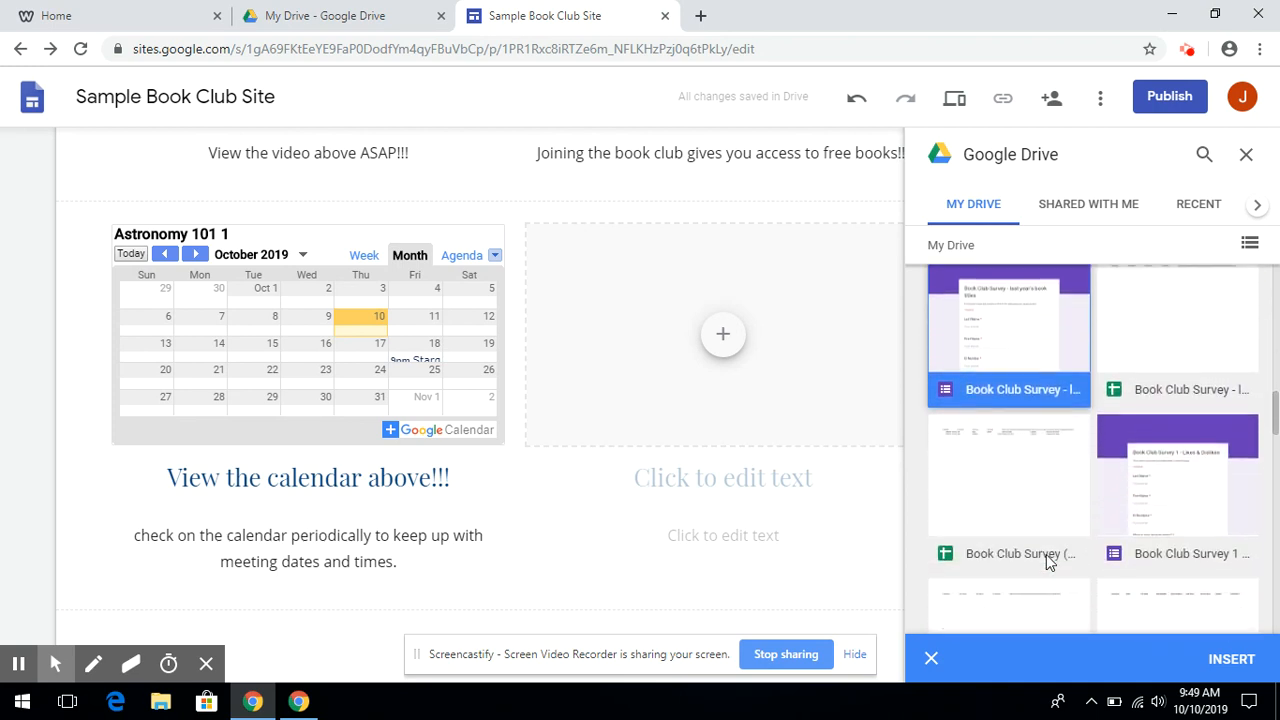
pyautogui.click(1165, 455)
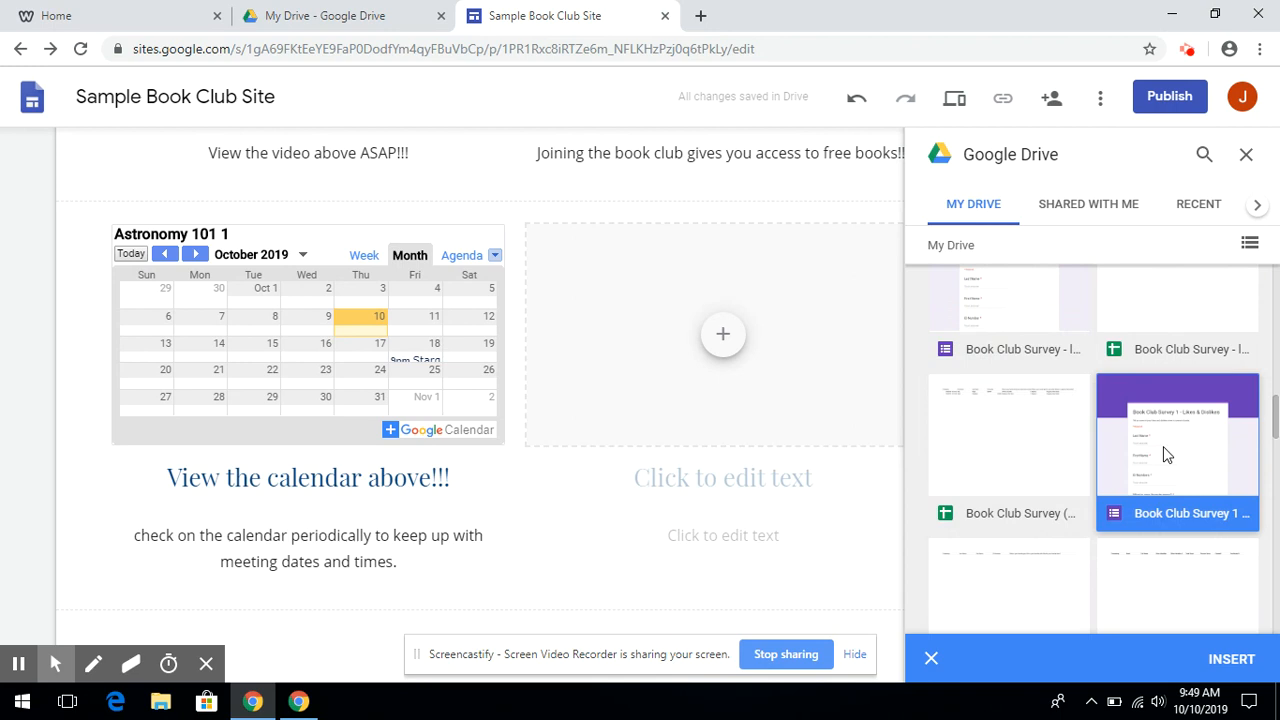
pyautogui.click(1231, 662)
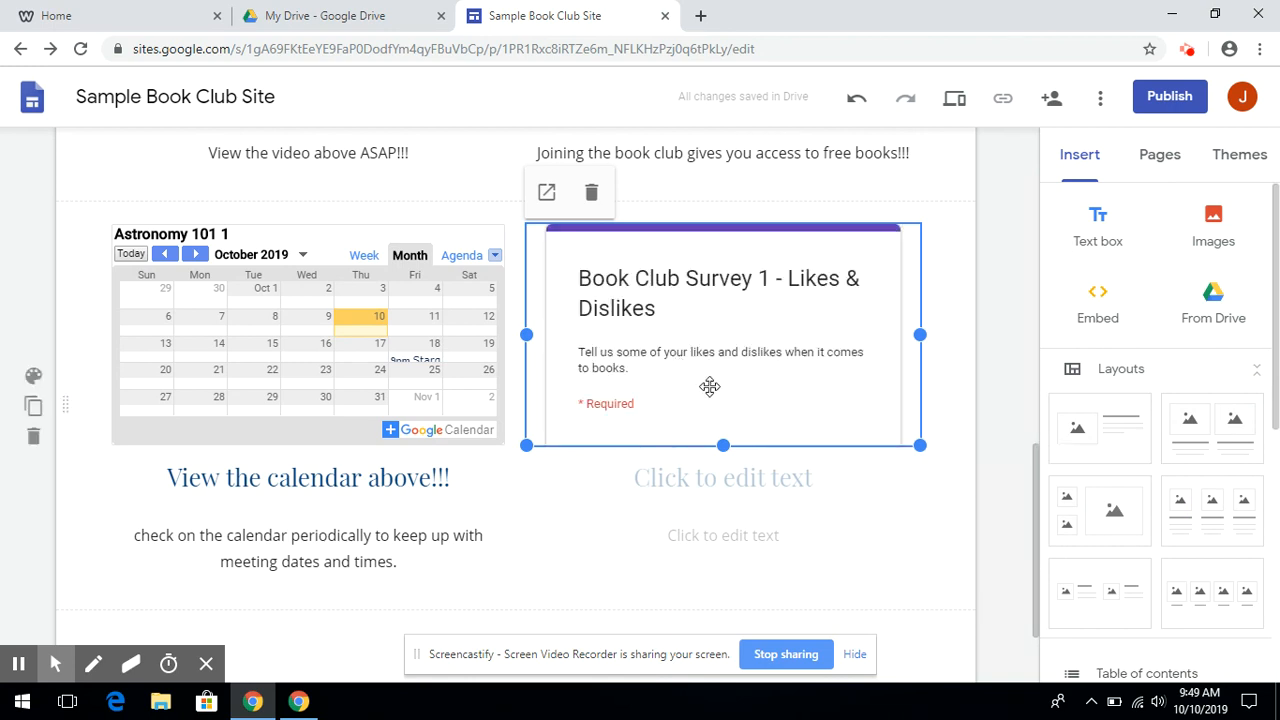
# Enter the heading "Fill out the survey ASAP" under the embedded survey form
pyautogui.click(712, 478)
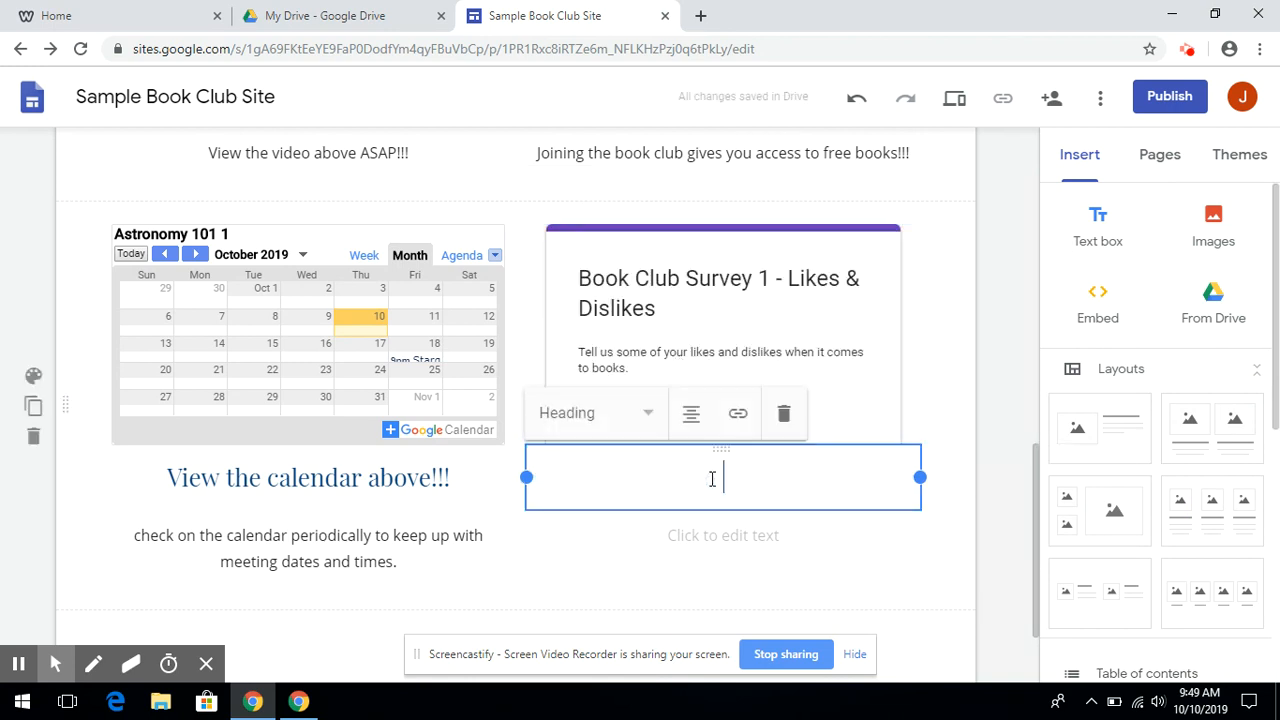
pyautogui.write('Fill out the')
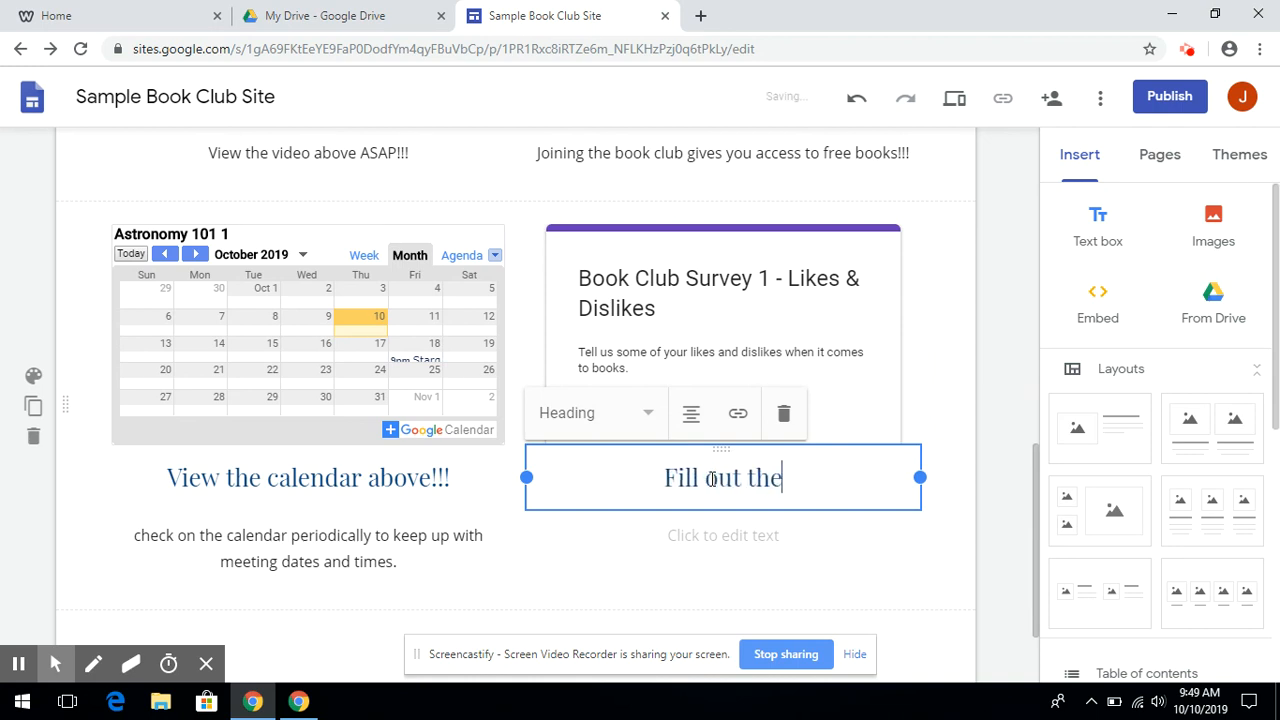
pyautogui.write(' survey ASAP')
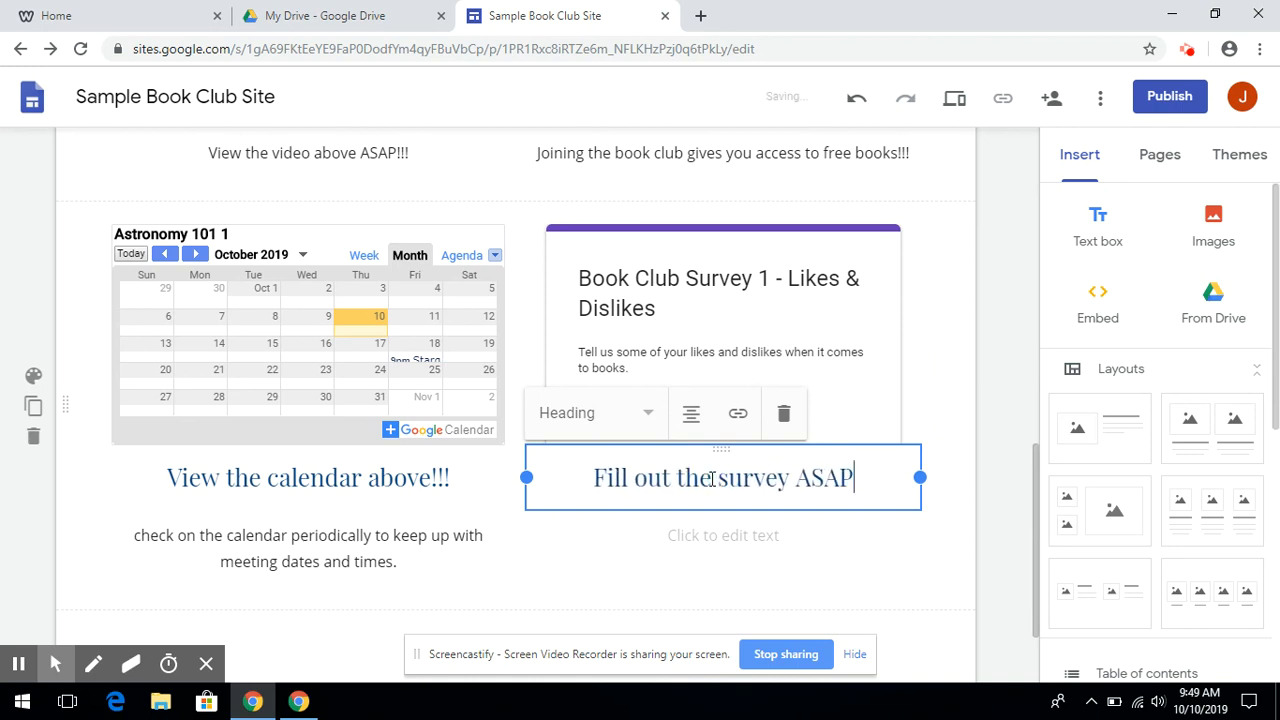
# Enter the text "fill out the survey above!!!" below the survey heading
pyautogui.click(720, 533)
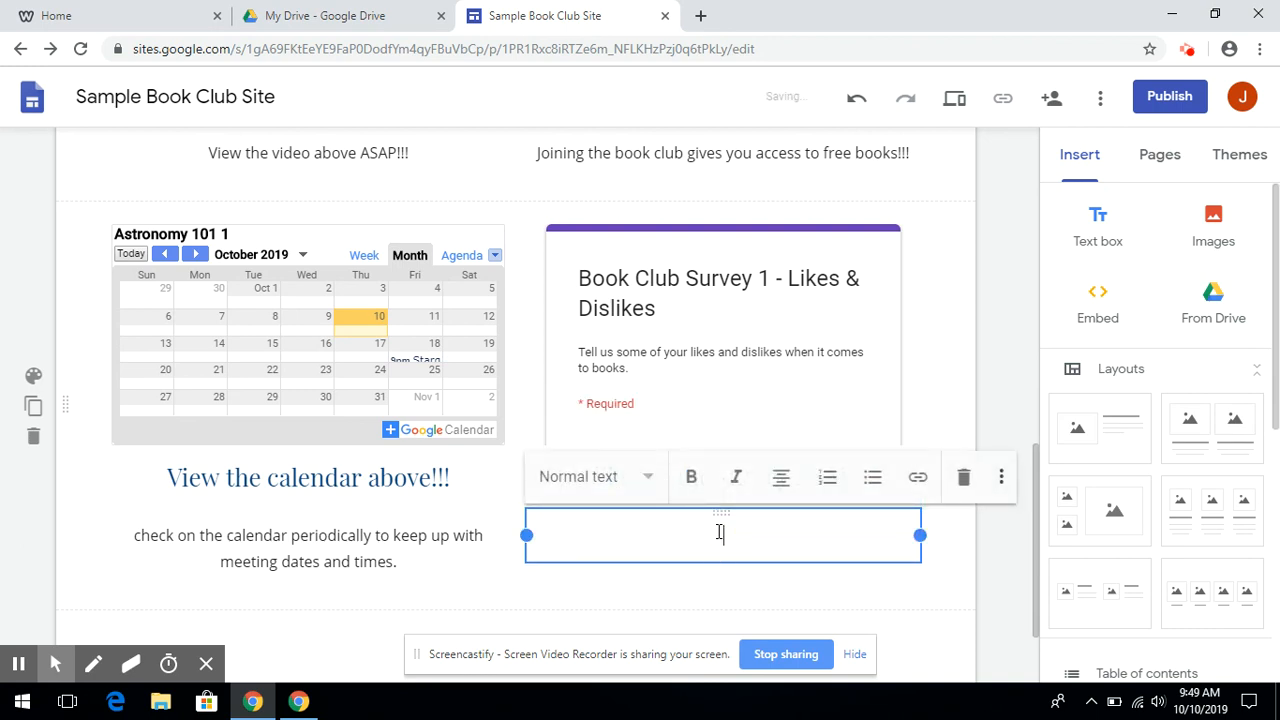
pyautogui.write('fill out the surv')
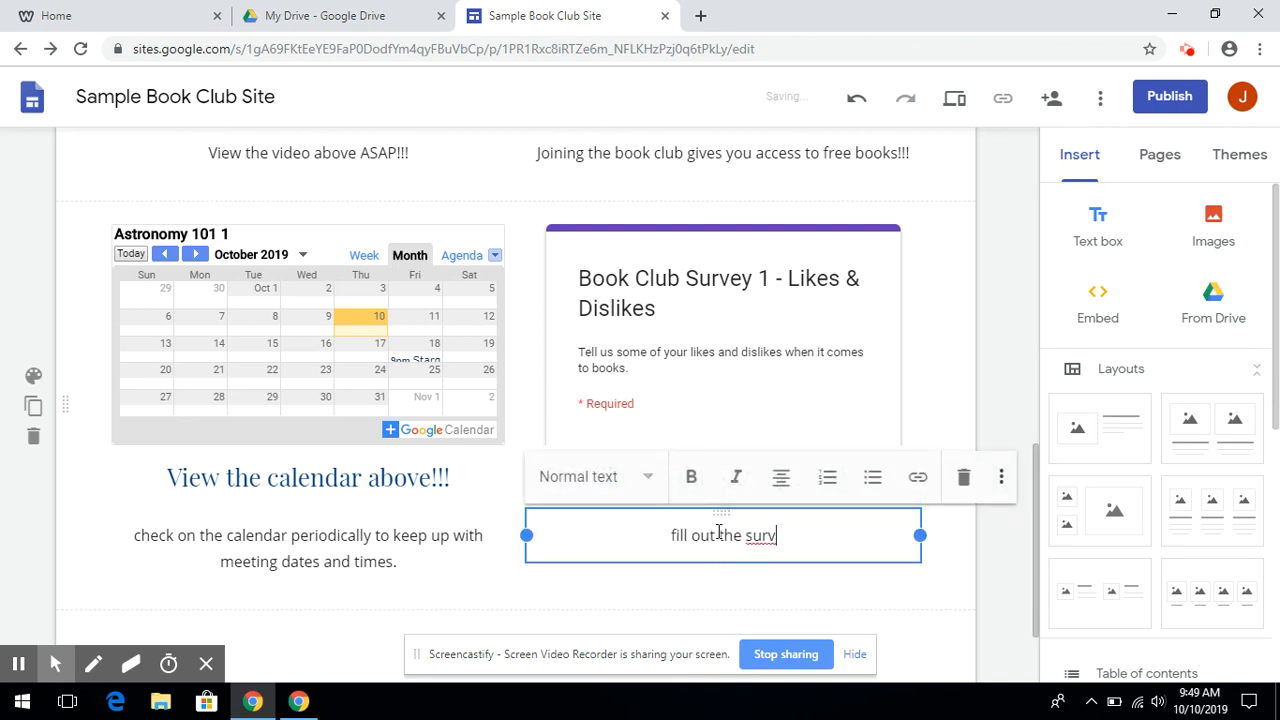
pyautogui.write('ey above!!!')
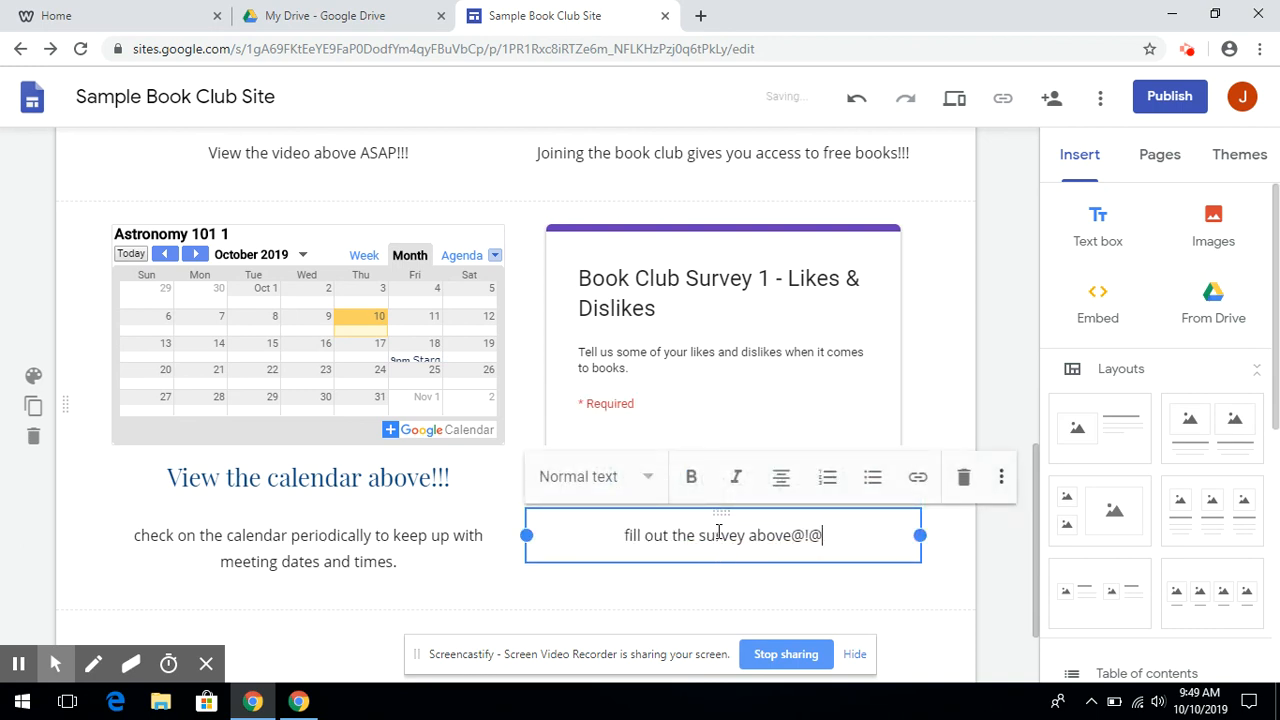
pyautogui.press('BackSpace')
pyautogui.press('BackSpace')
pyautogui.press('BackSpace')
pyautogui.write('!!!')
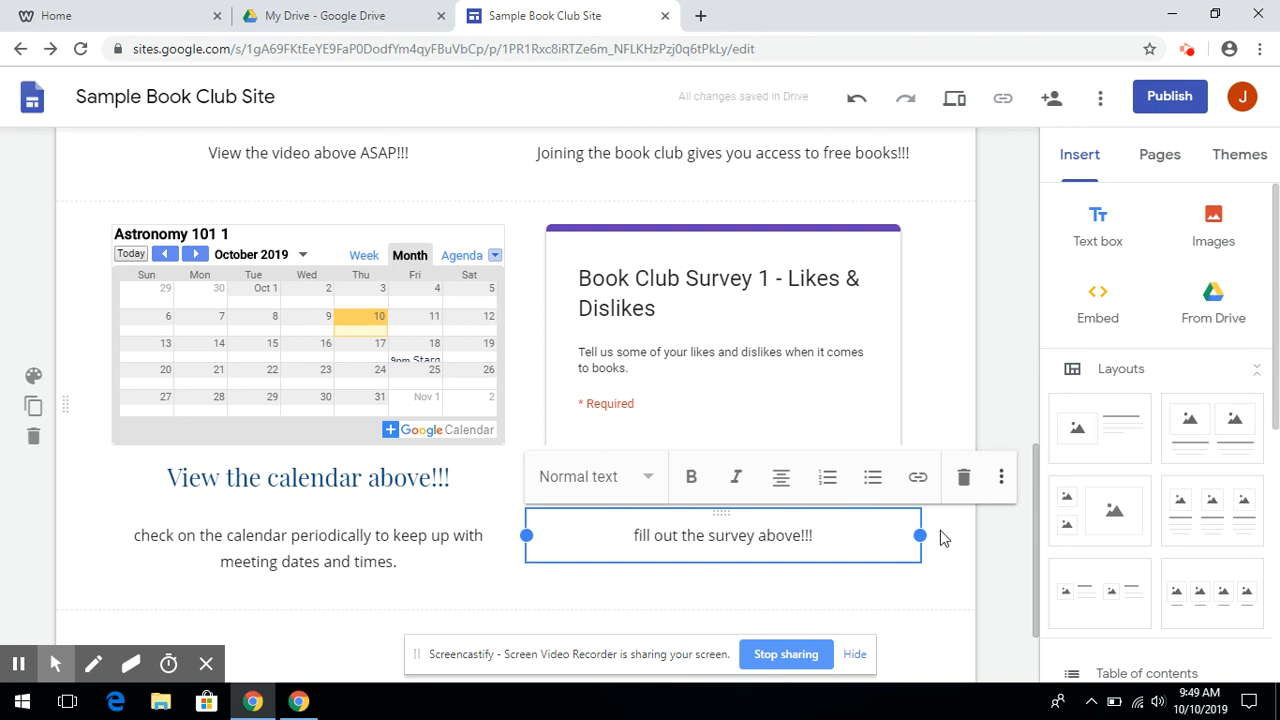
pyautogui.click(987, 546)
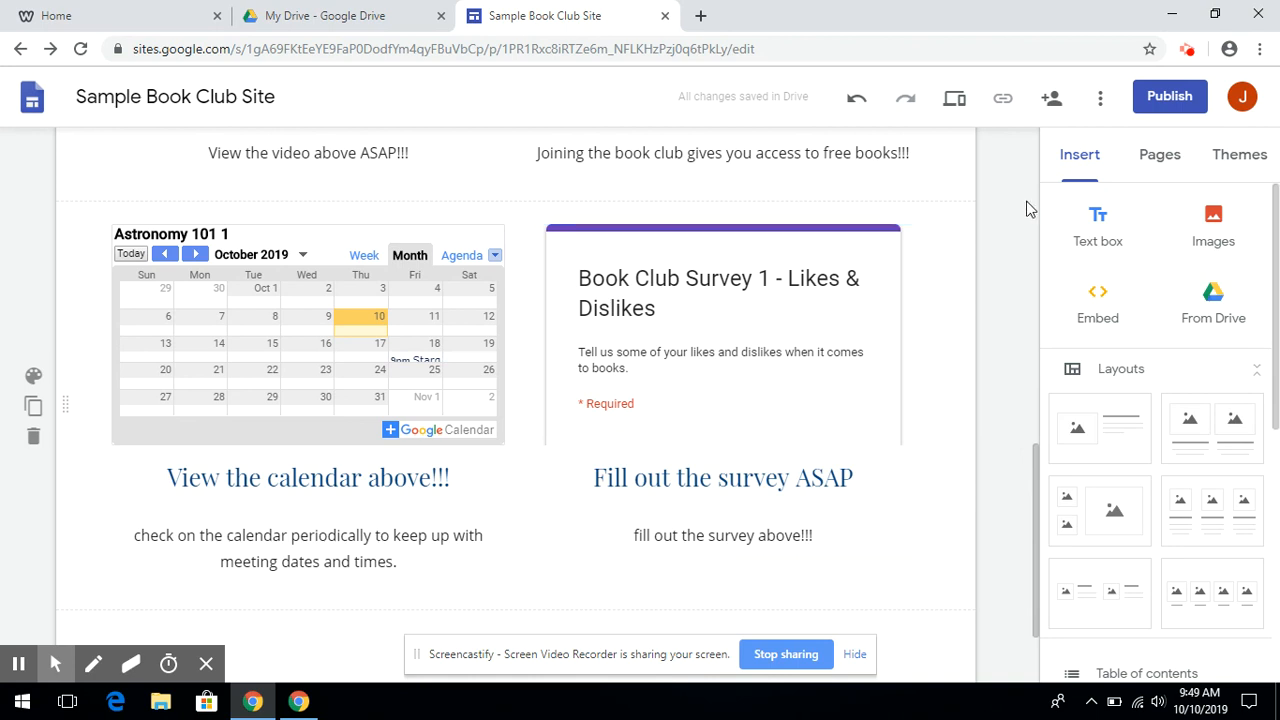
# Publish the site at the web address sample-book-club-site, allowing anyone to find and view the published version
pyautogui.click(1149, 97)
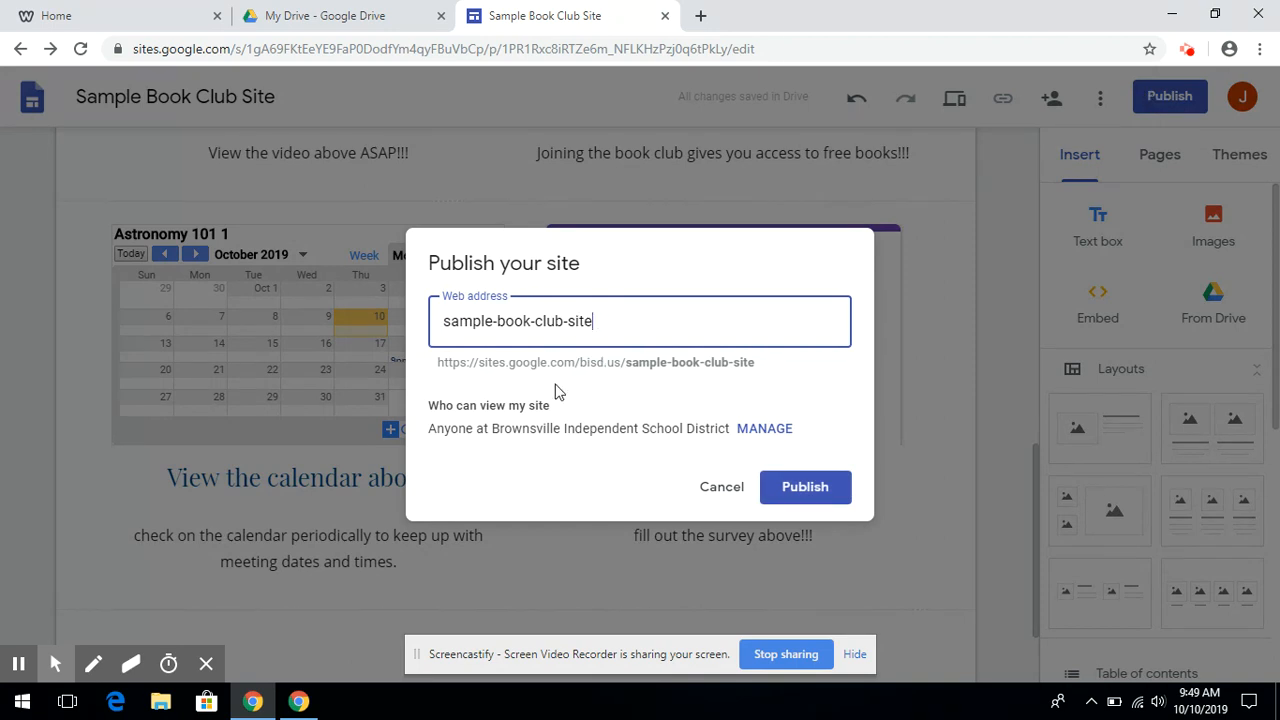
pyautogui.moveTo(625, 363); pyautogui.dragTo(443, 363)
pyautogui.moveTo(630, 363); pyautogui.dragTo(755, 371)
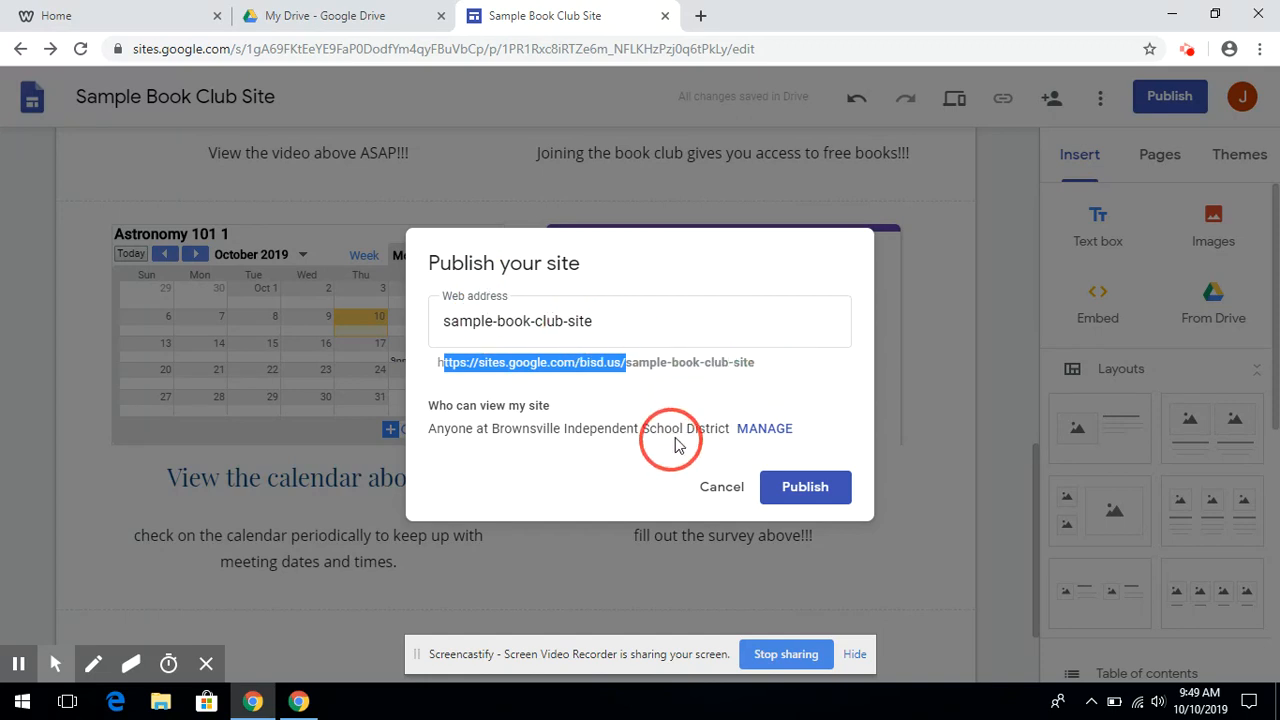
pyautogui.click(764, 430)
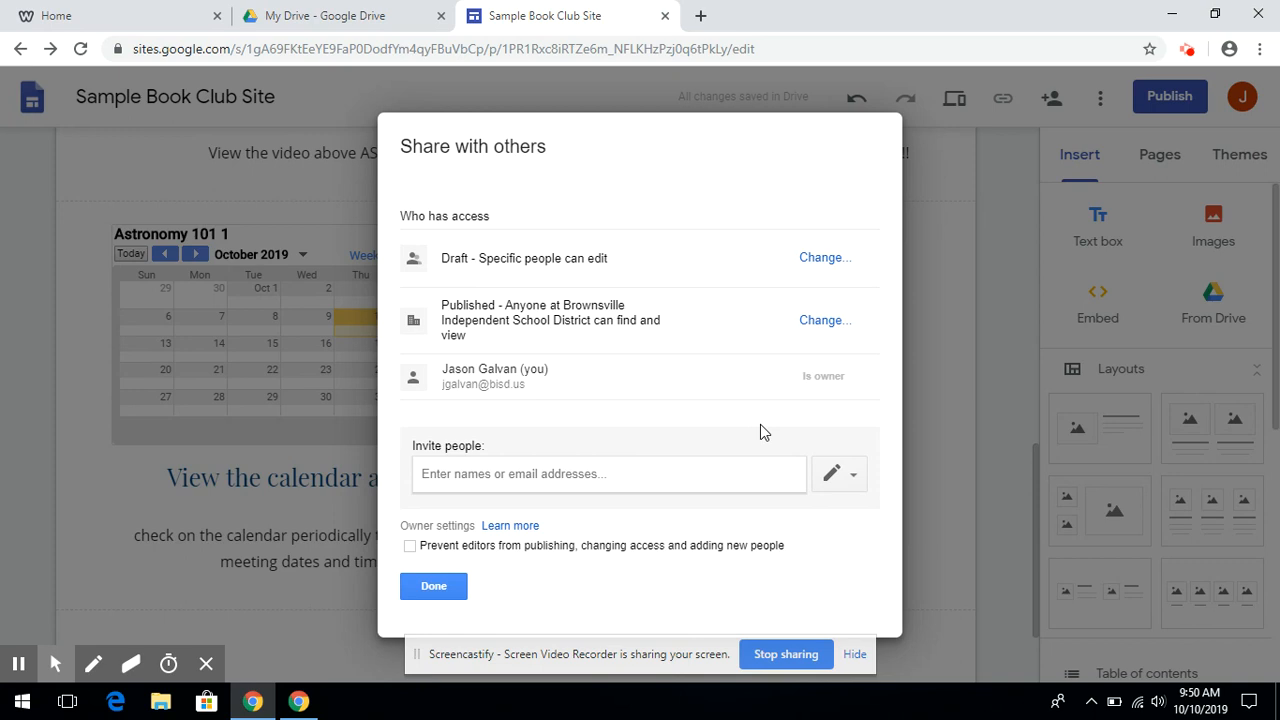
pyautogui.click(822, 322)
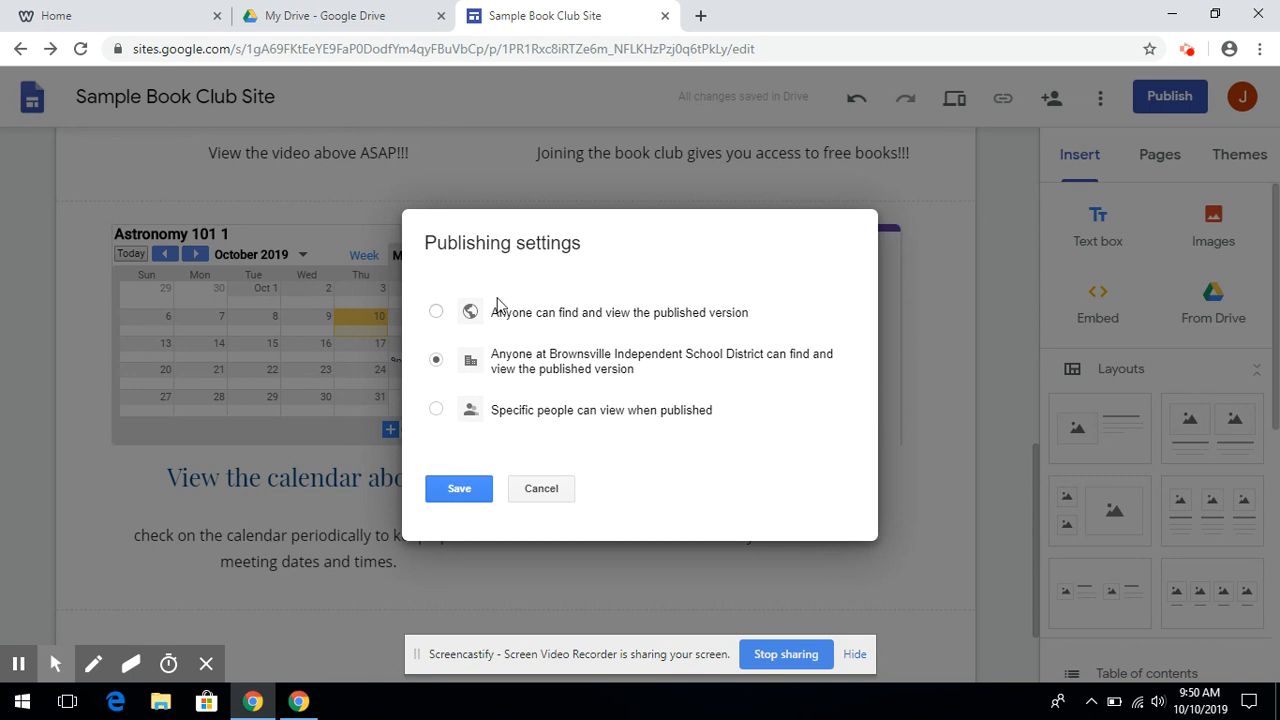
pyautogui.click(435, 313)
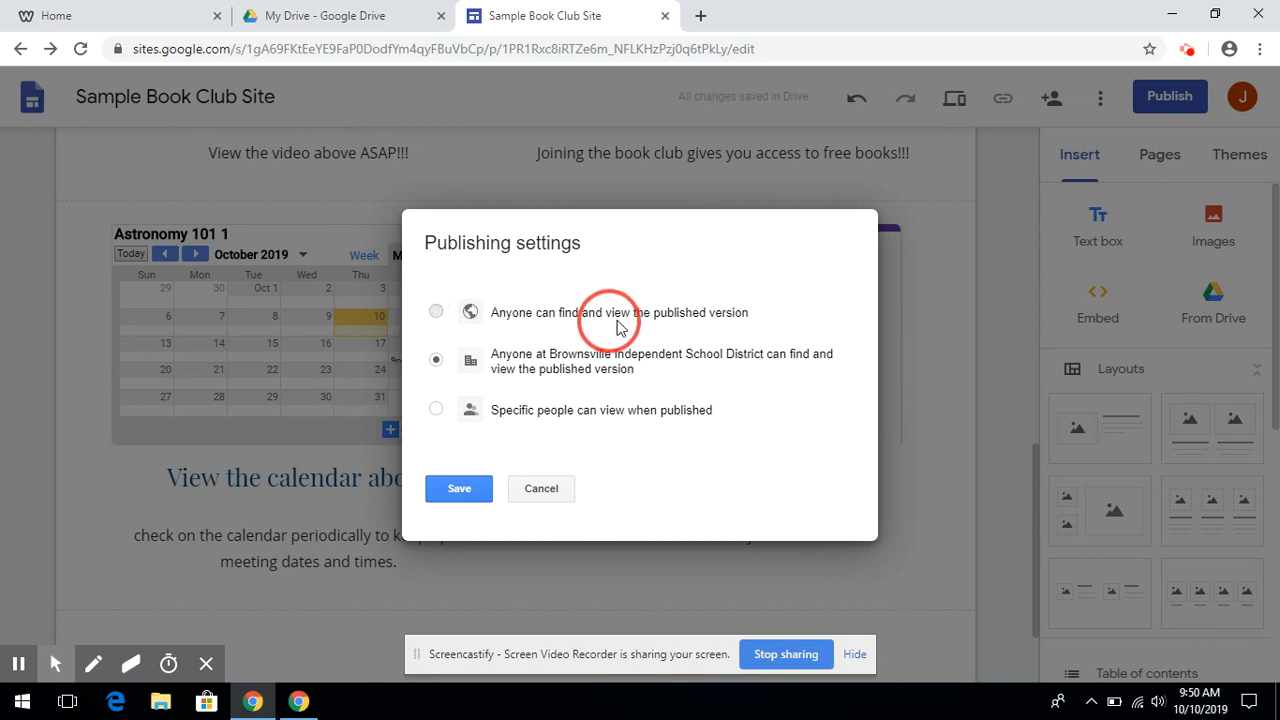
pyautogui.click(435, 317)
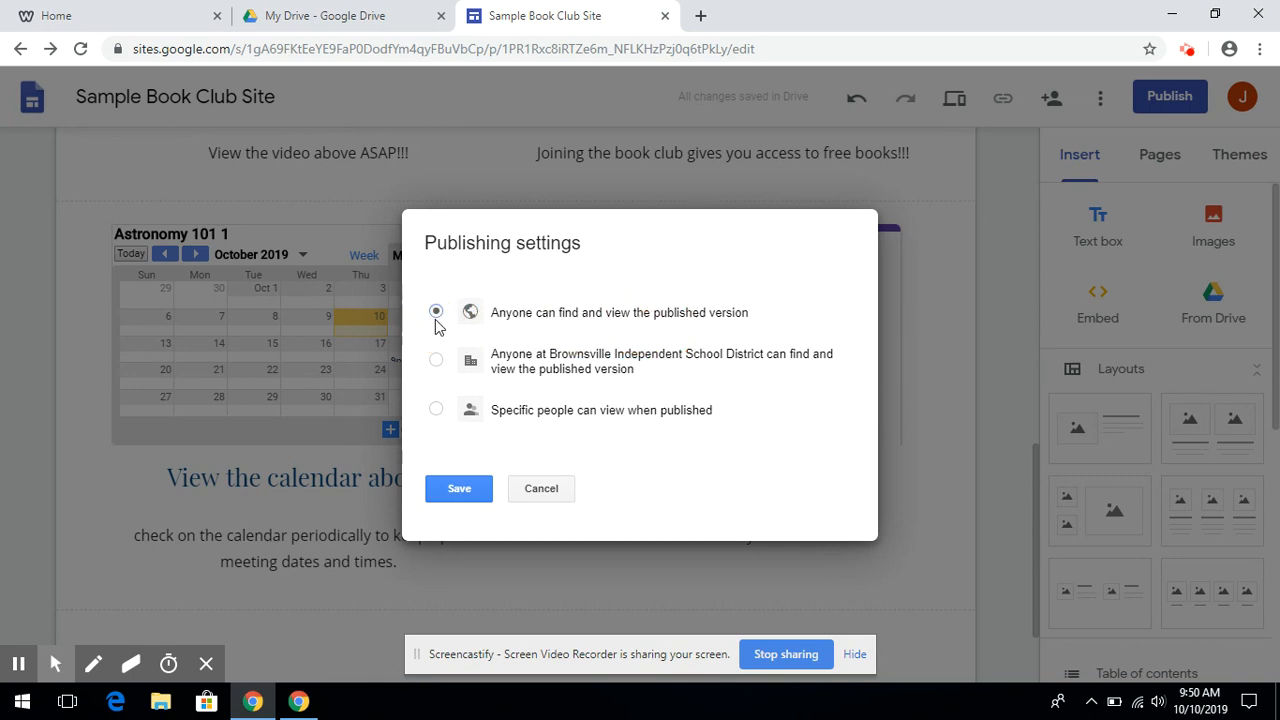
pyautogui.click(460, 489)
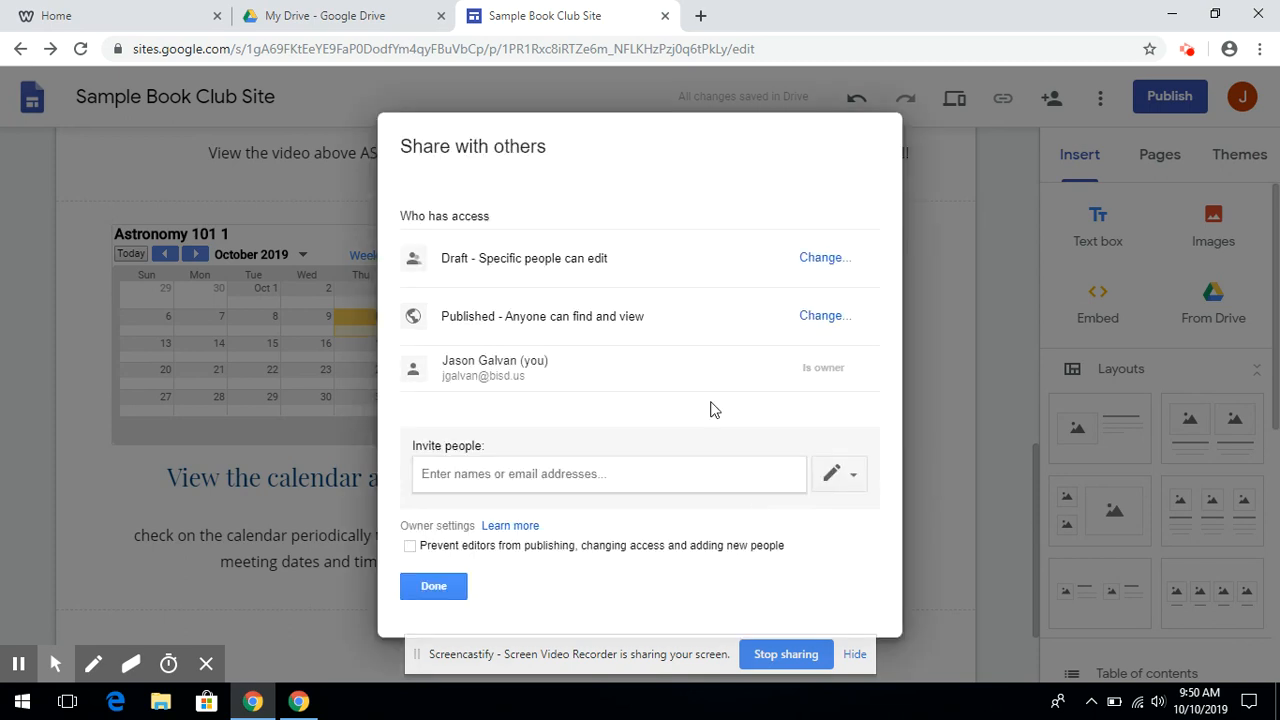
pyautogui.click(442, 586)
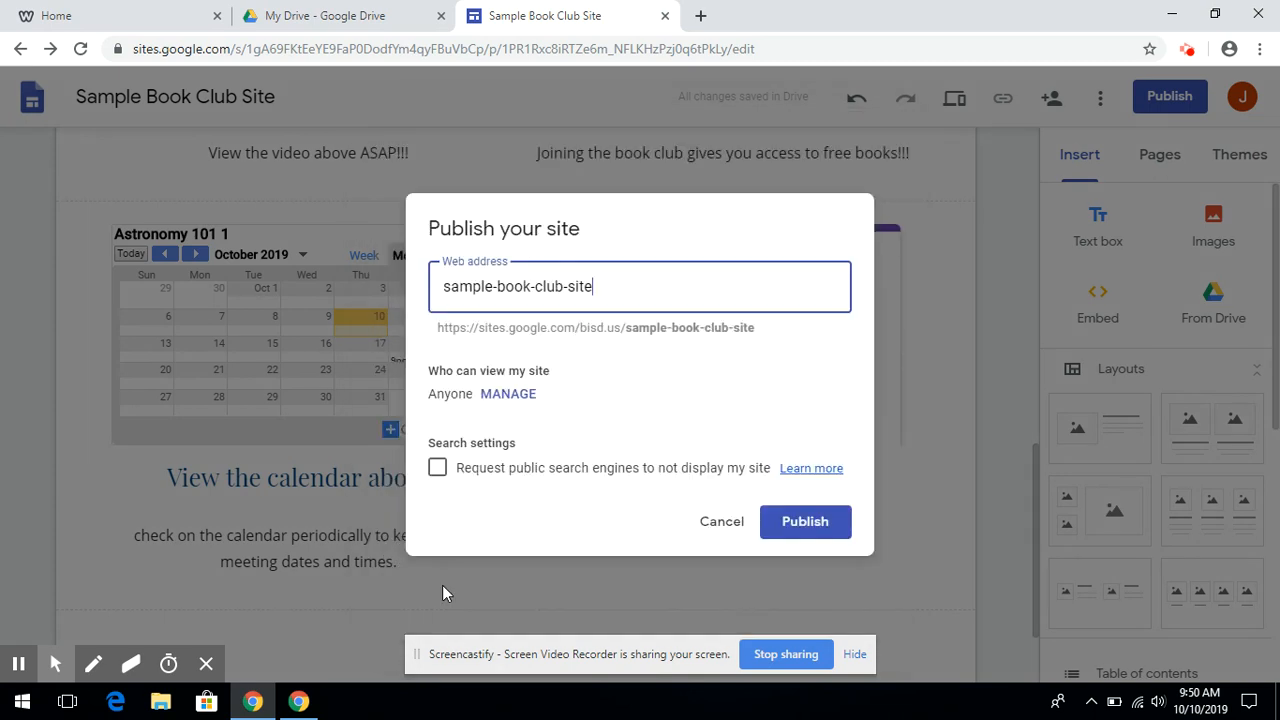
pyautogui.click(819, 533)
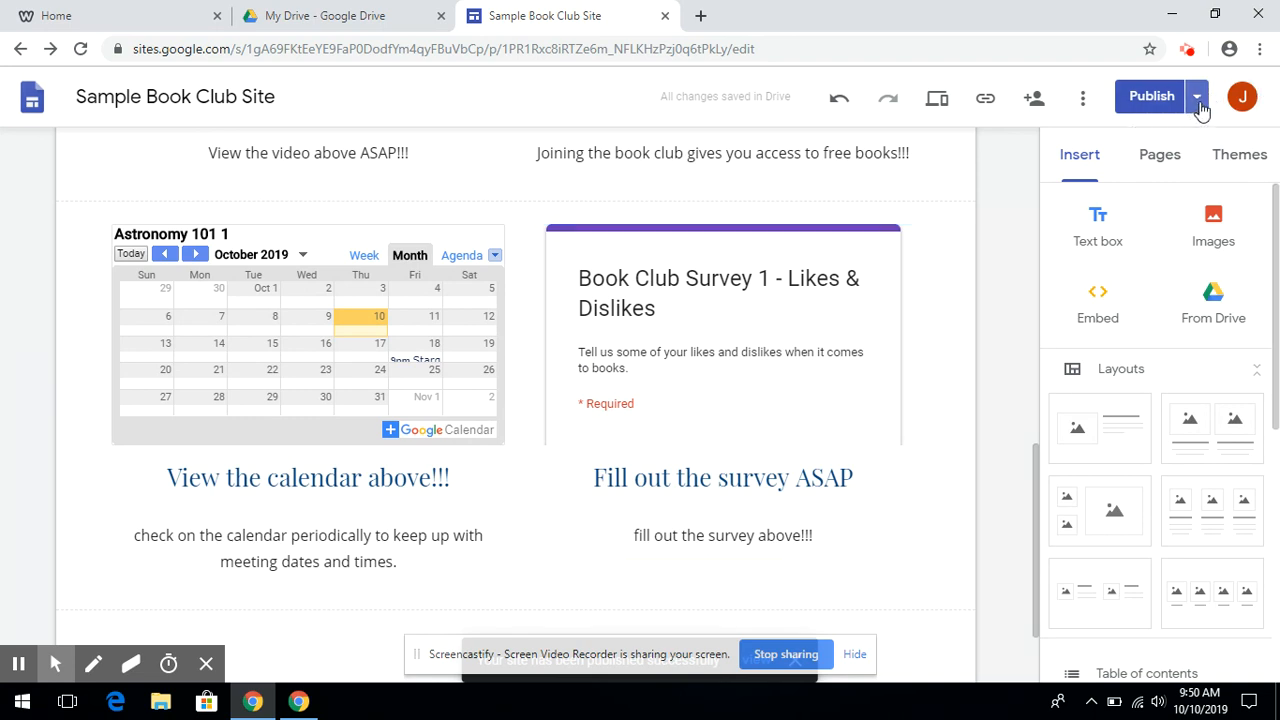
# Review who has access to the site's draft and published versions in the sharing settings
pyautogui.click(1035, 100)
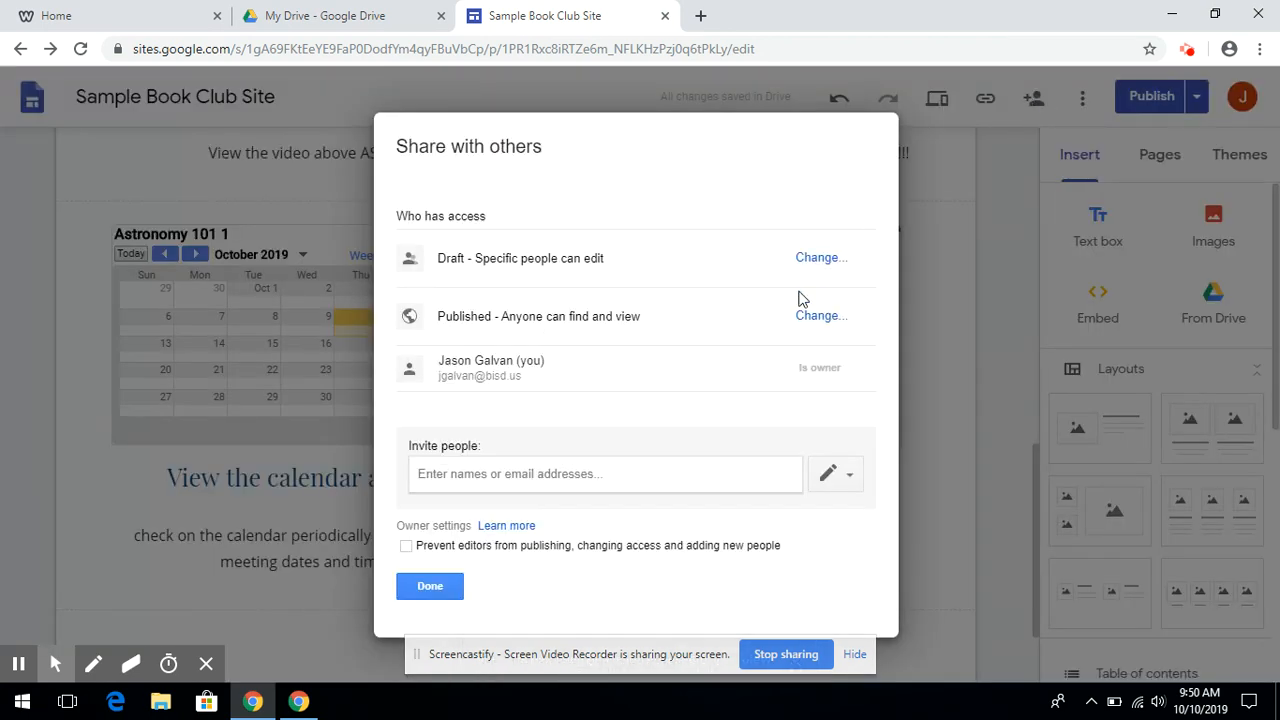
pyautogui.click(432, 590)
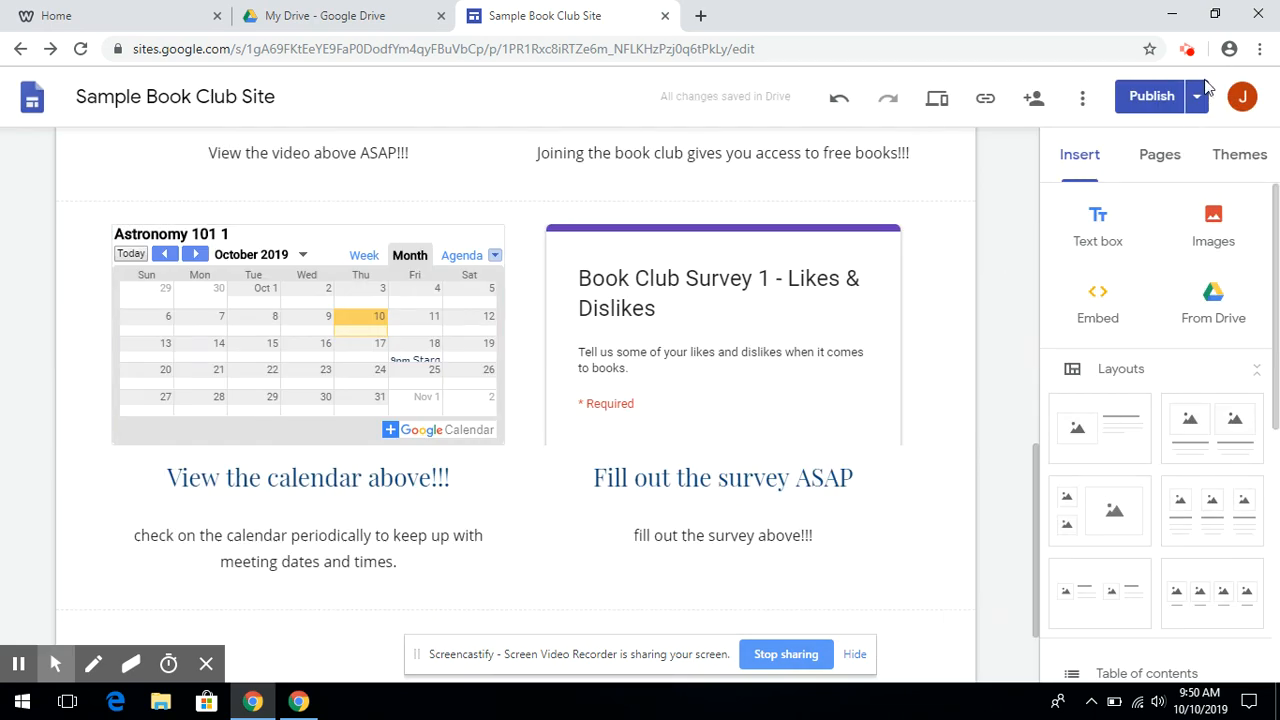
# Open the published site and look over the Home page's banner, video, image, calendar and survey sections
pyautogui.click(1197, 96)
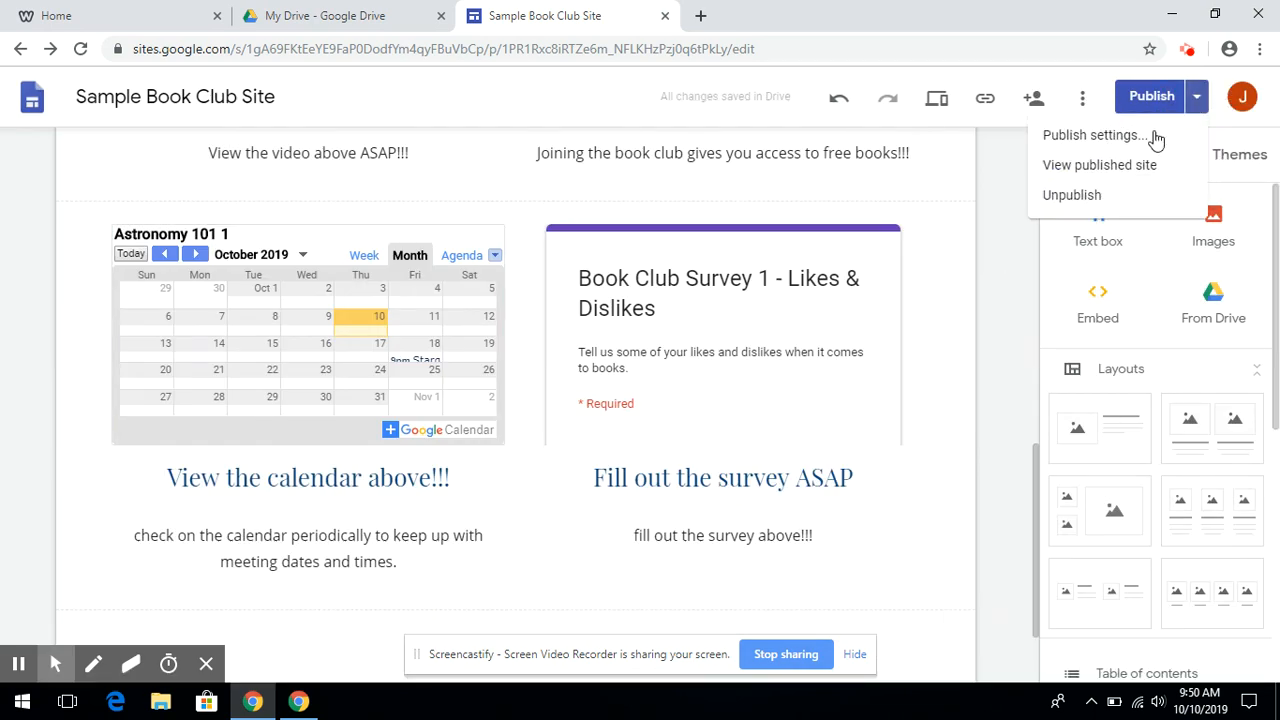
pyautogui.click(1090, 165)
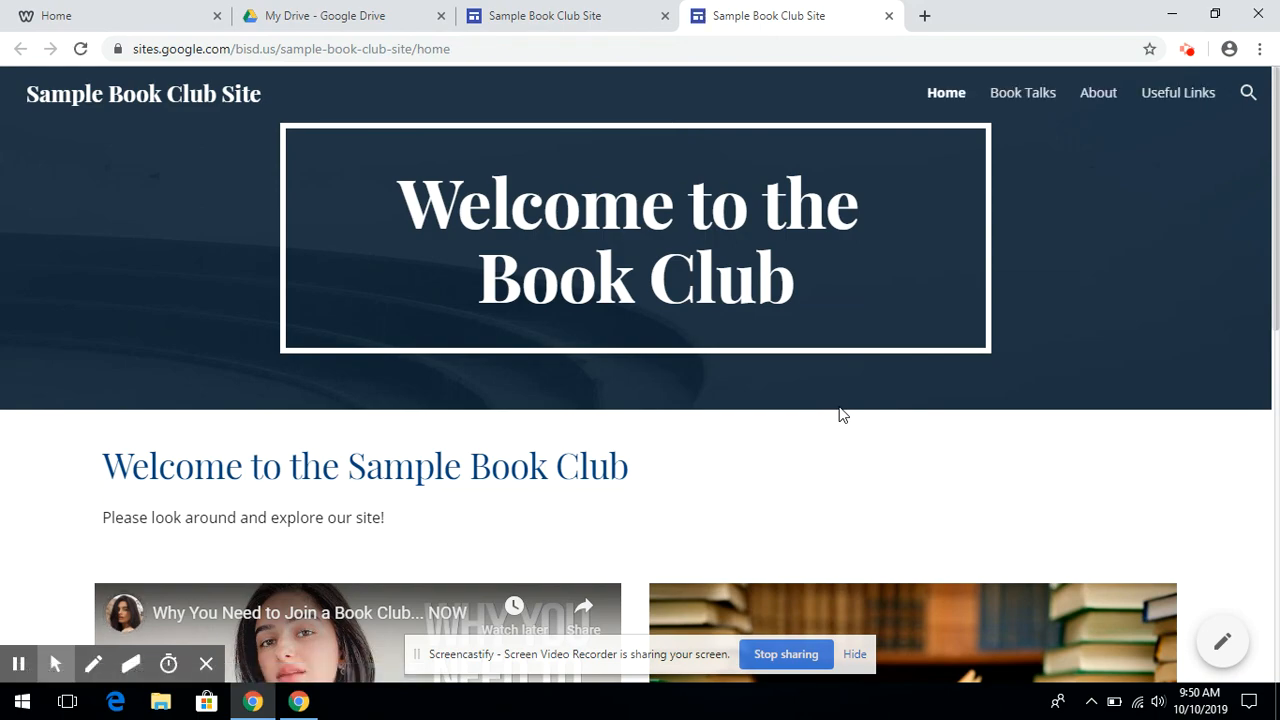
pyautogui.scroll(-4, 839, 414)
pyautogui.scroll(4, 839, 414)
pyautogui.scroll(-1, 839, 414)
pyautogui.scroll(-4, 839, 414)
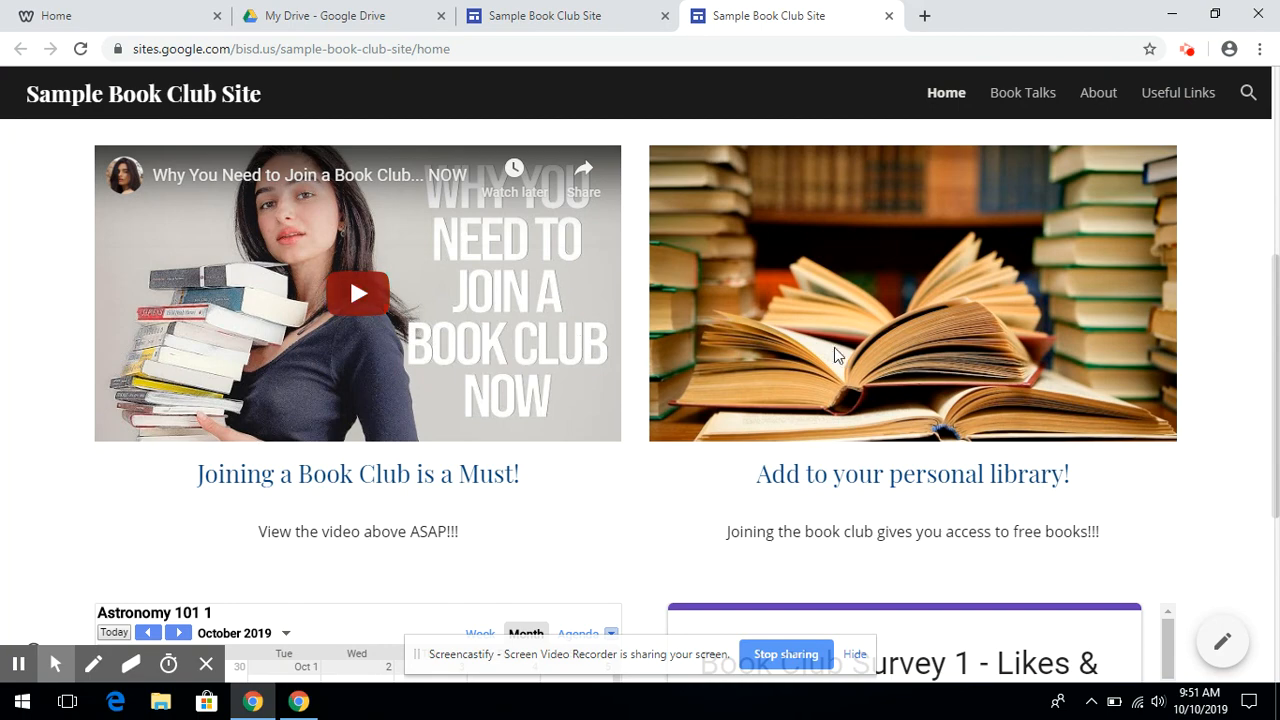
pyautogui.scroll(-4, 874, 374)
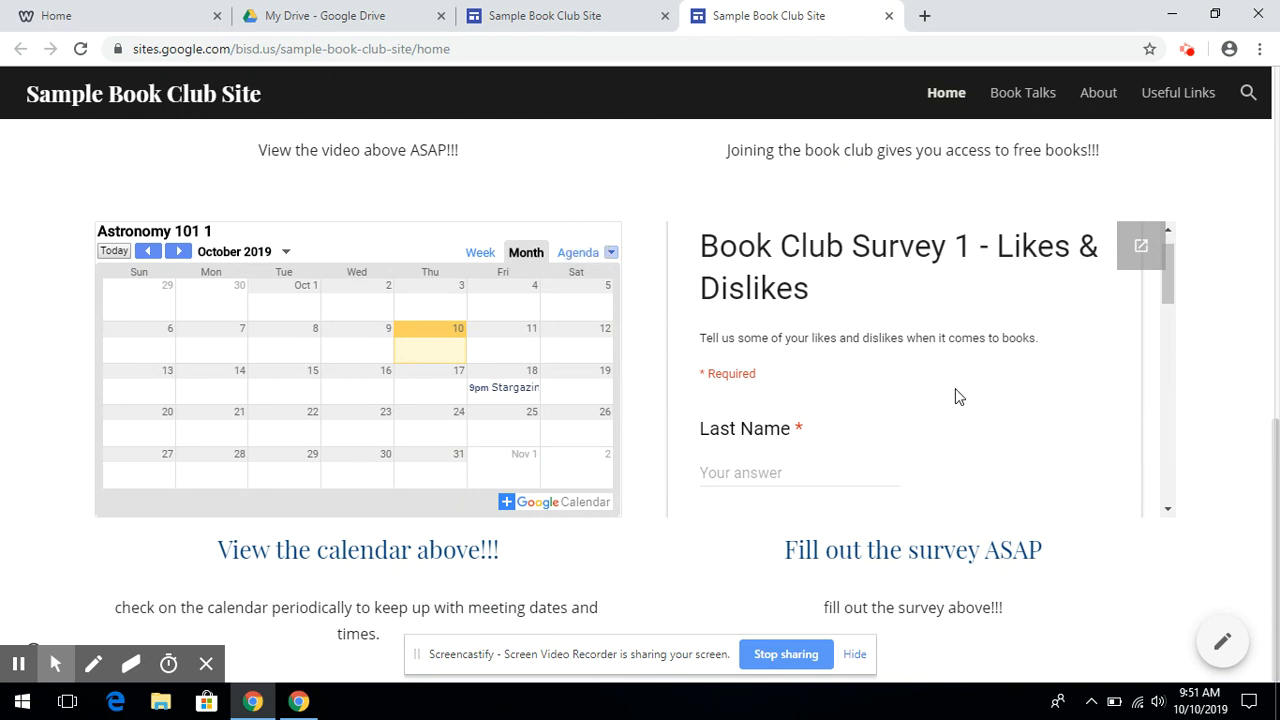
# Examine the embedded survey on the published Home page, trying the name fields and reading through to the submit option
pyautogui.scroll(-2, 955, 390)
pyautogui.scroll(-1, 955, 390)
pyautogui.scroll(2, 955, 390)
pyautogui.scroll(-2, 955, 390)
pyautogui.scroll(1, 955, 390)
pyautogui.scroll(1, 955, 397)
pyautogui.click(753, 298)
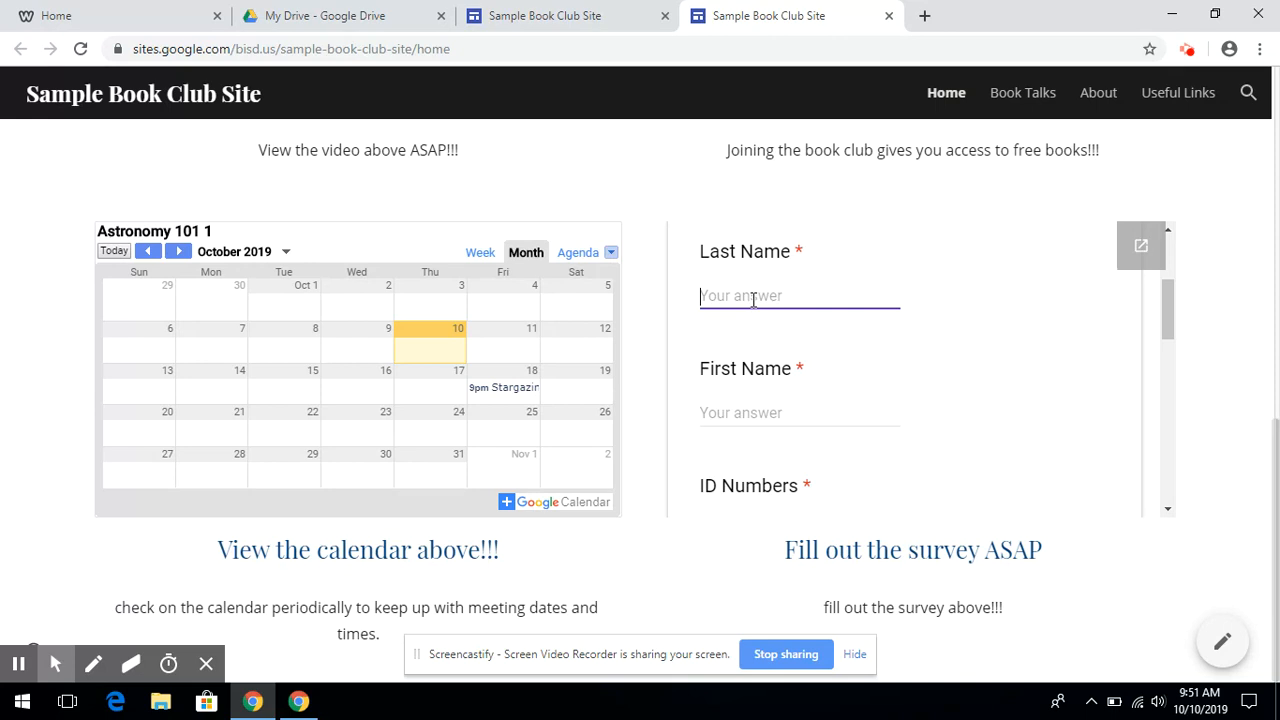
pyautogui.click(763, 412)
pyautogui.scroll(-6, 860, 434)
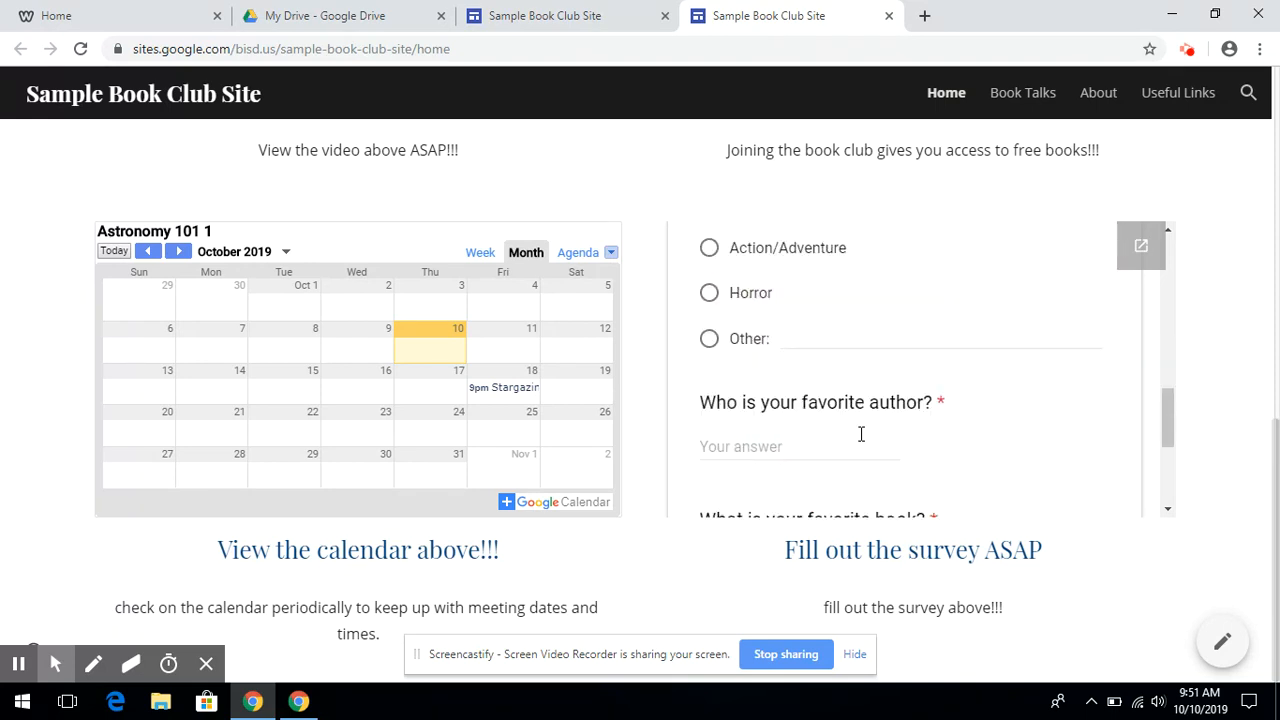
pyautogui.scroll(-1, 860, 434)
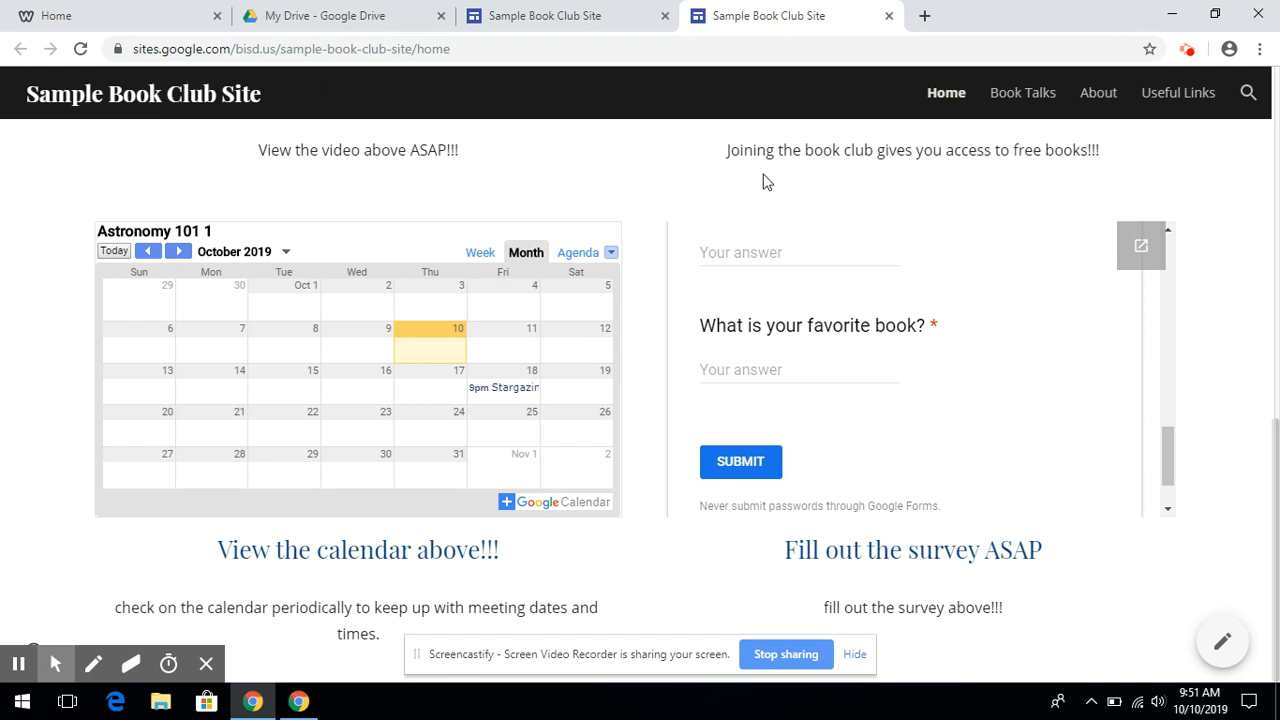
# Open the Book Club Survey 1 - Likes & Dislikes form from Google Drive, review its general settings without saving, and close it
pyautogui.click(310, 14)
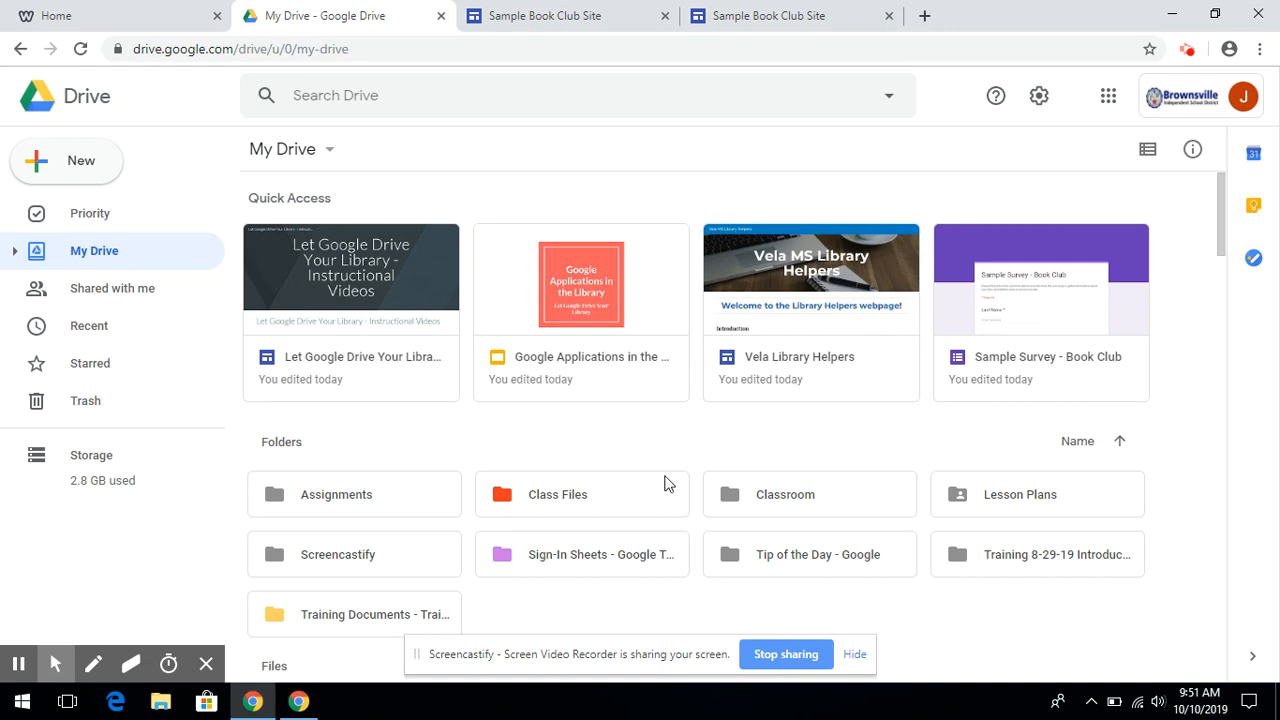
pyautogui.scroll(-7, 668, 484)
pyautogui.scroll(-5, 668, 484)
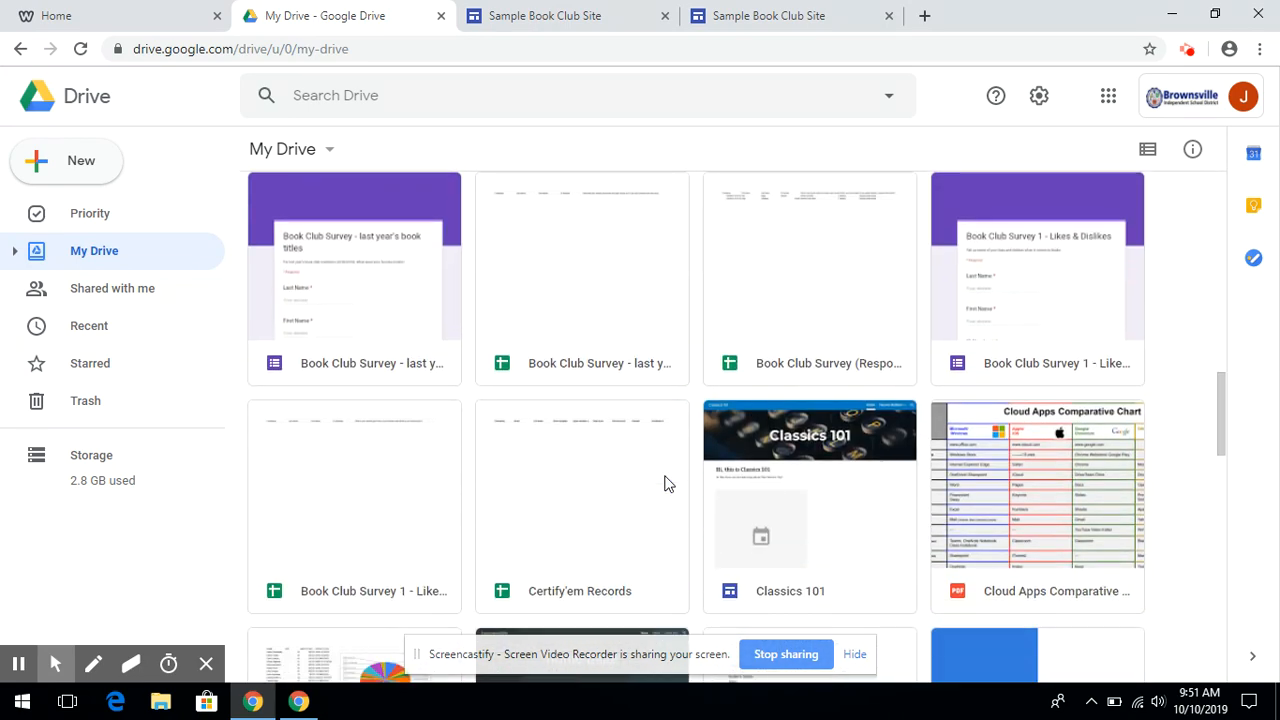
pyautogui.doubleClick(990, 290)
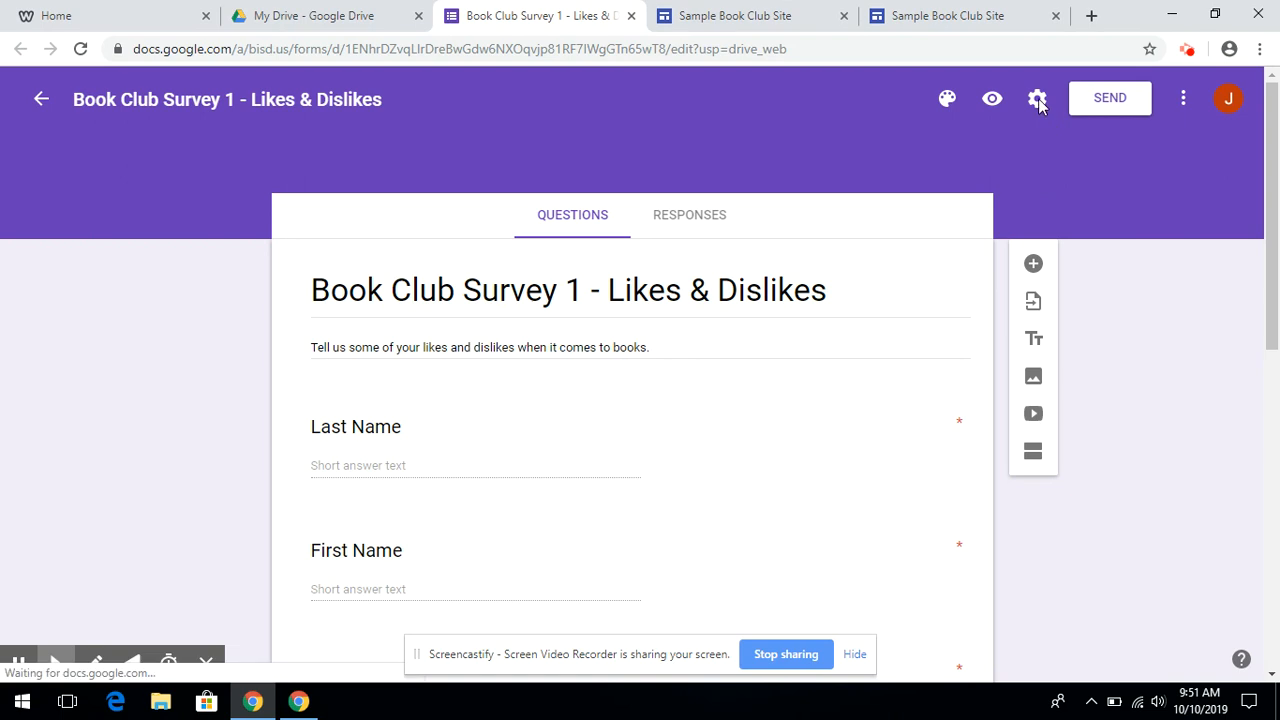
pyautogui.click(1037, 100)
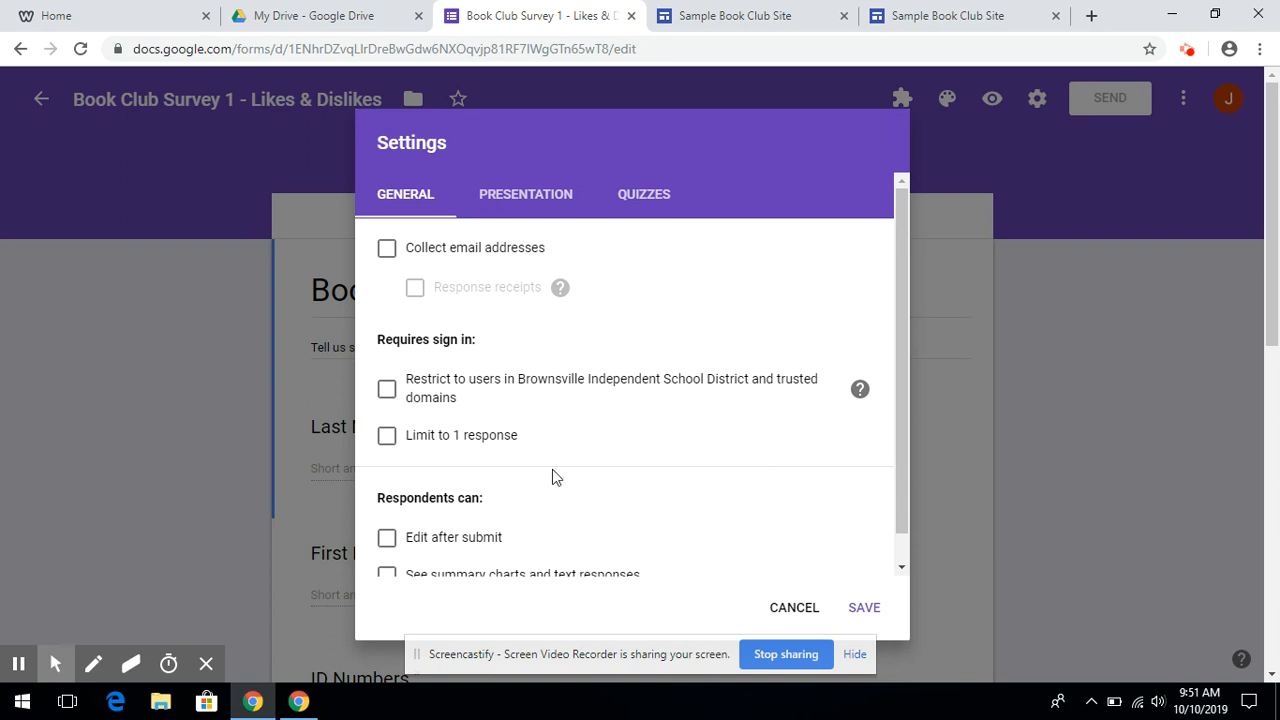
pyautogui.click(801, 608)
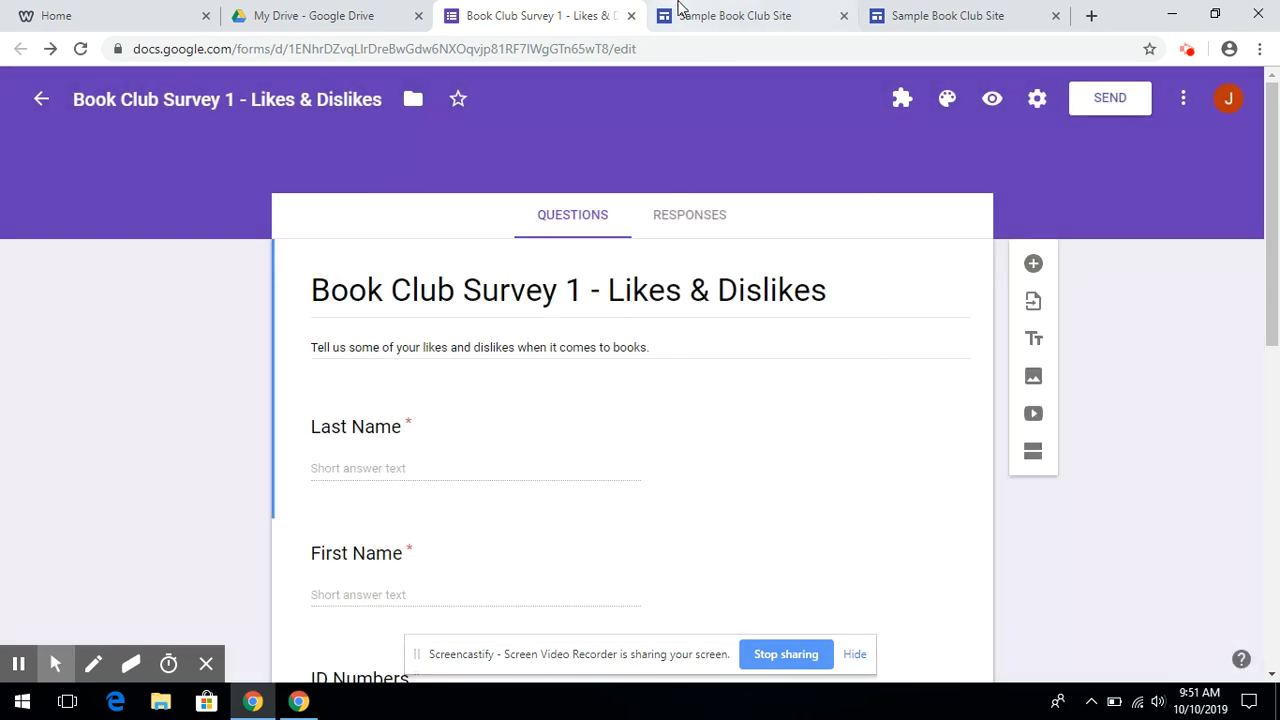
pyautogui.click(632, 17)
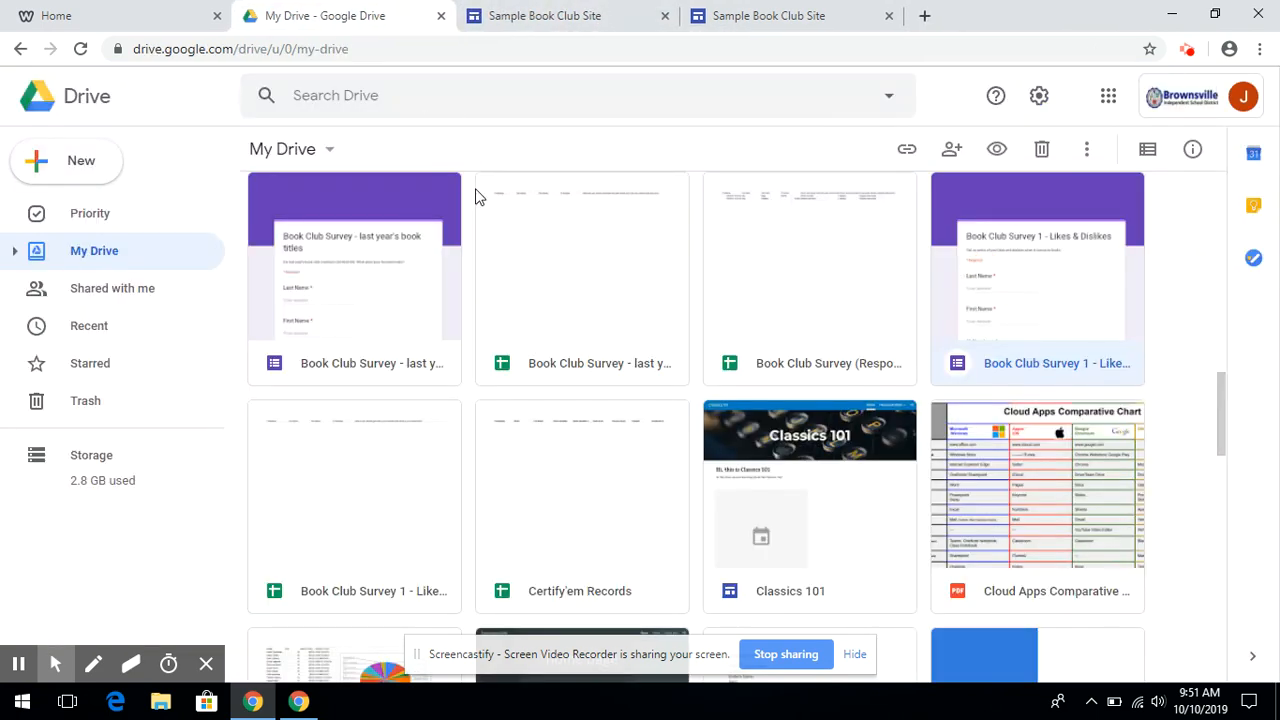
# Switch to Google Calendar from Drive and hide then show the Astronomy 101 1 calendar to identify its events
pyautogui.click(763, 15)
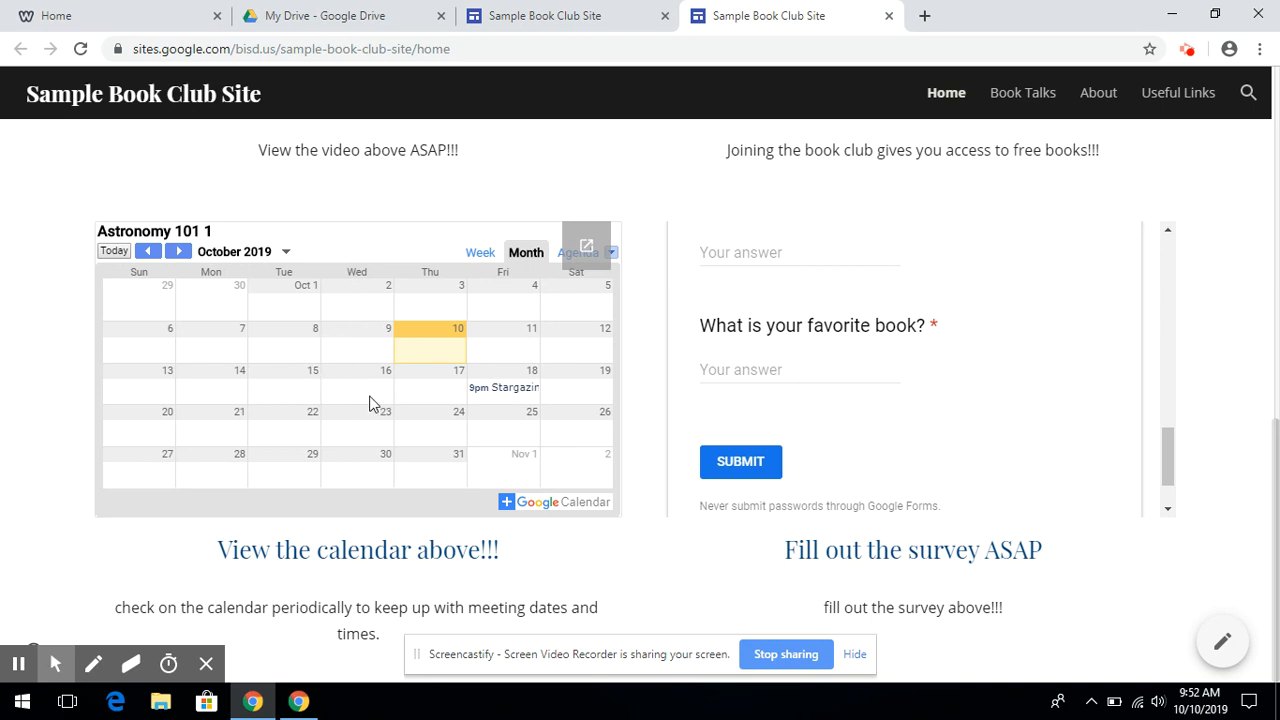
pyautogui.click(418, 15)
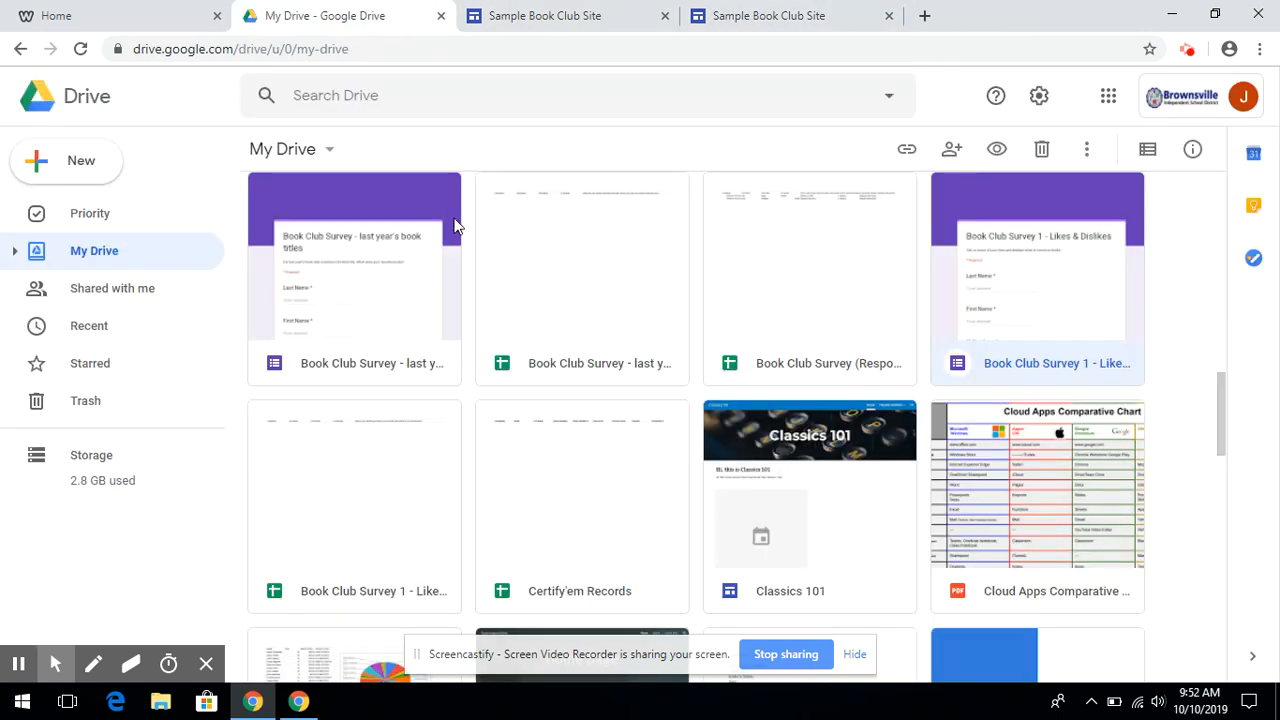
pyautogui.click(1111, 99)
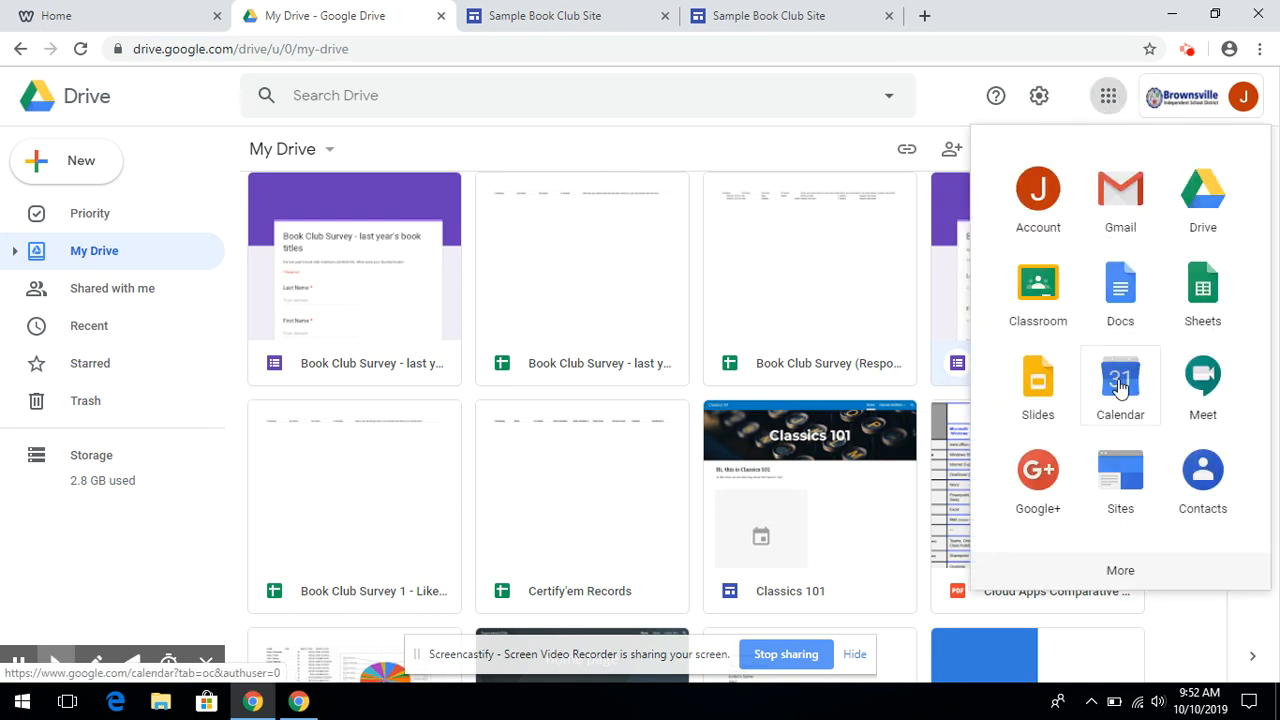
pyautogui.click(1118, 385)
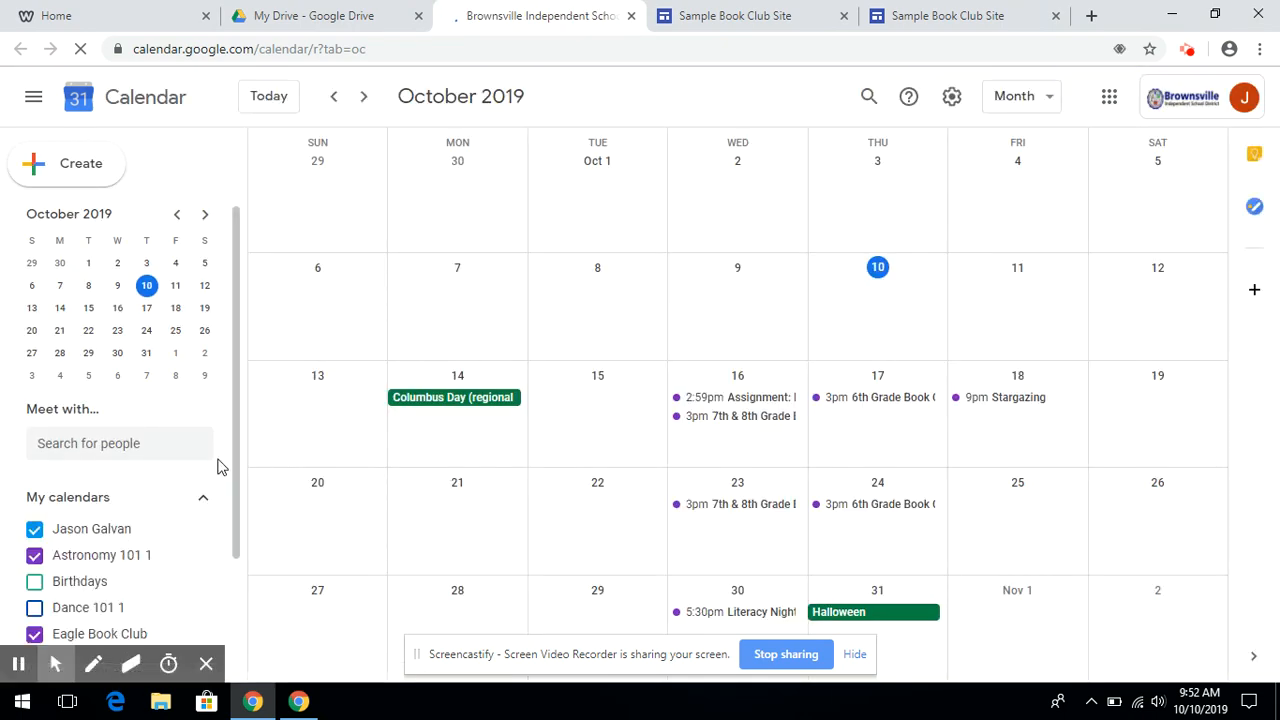
pyautogui.scroll(-2, 134, 527)
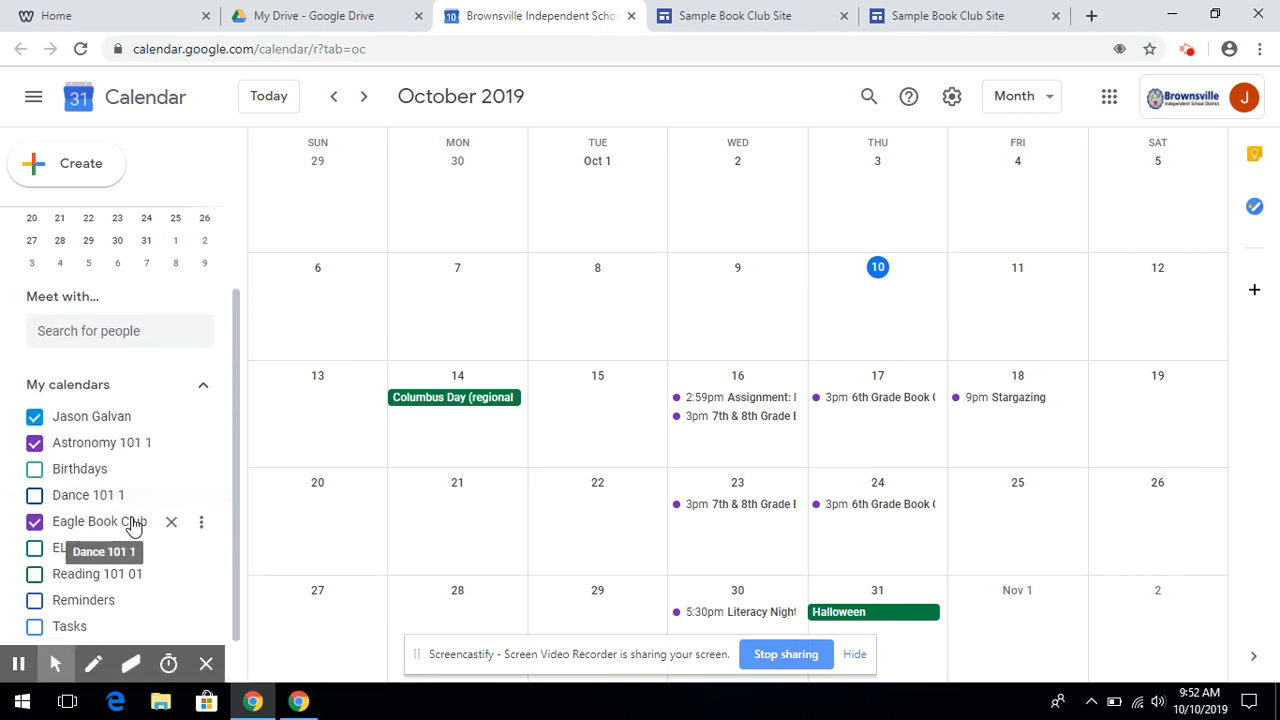
pyautogui.scroll(-1, 134, 524)
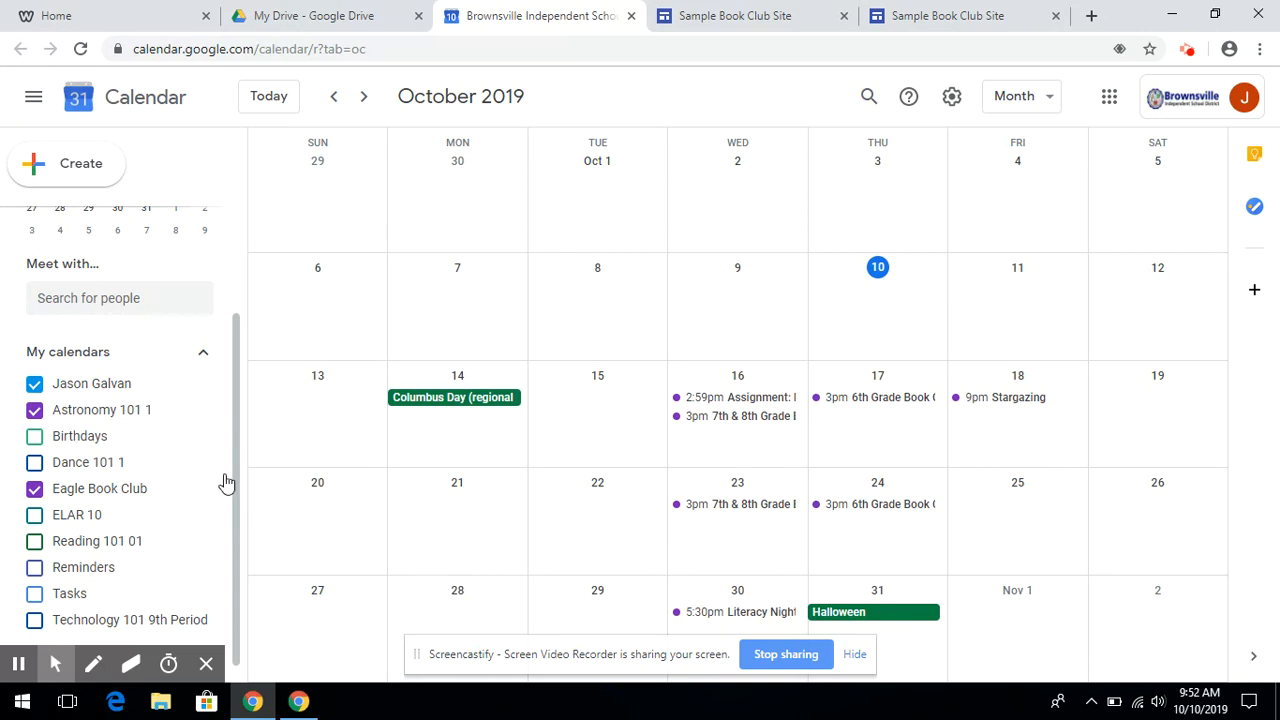
pyautogui.click(35, 411)
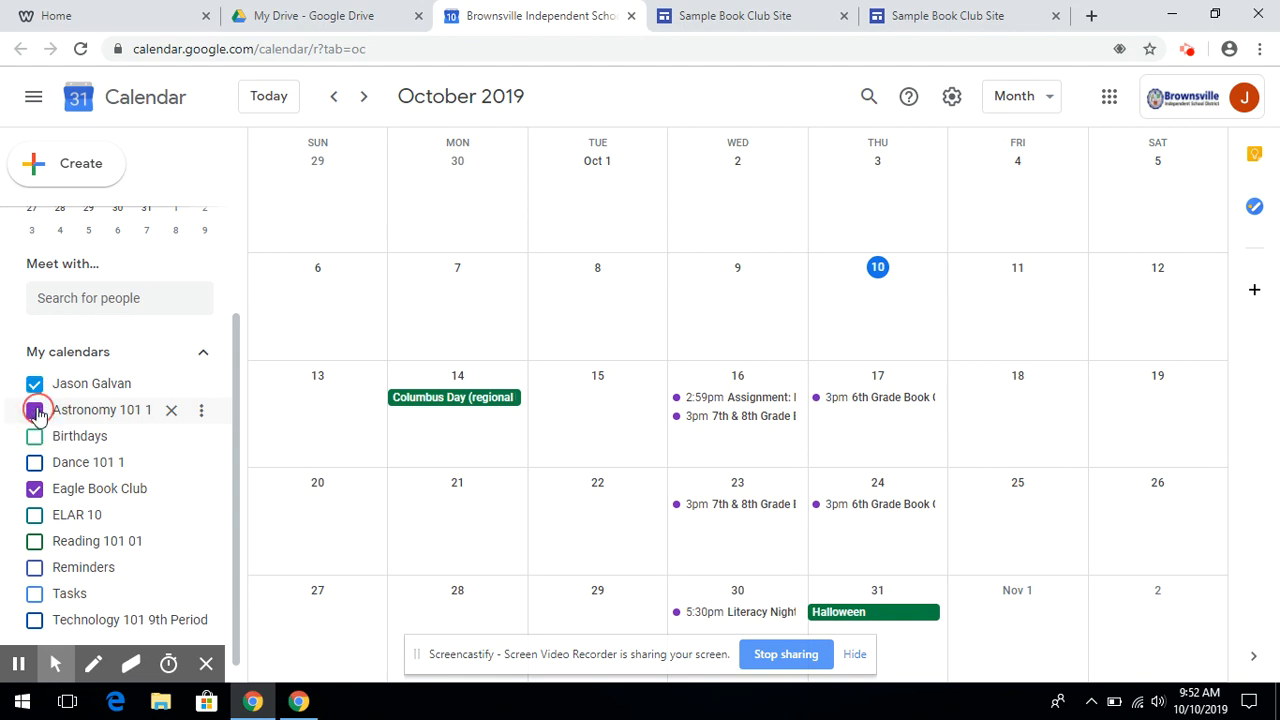
pyautogui.click(35, 411)
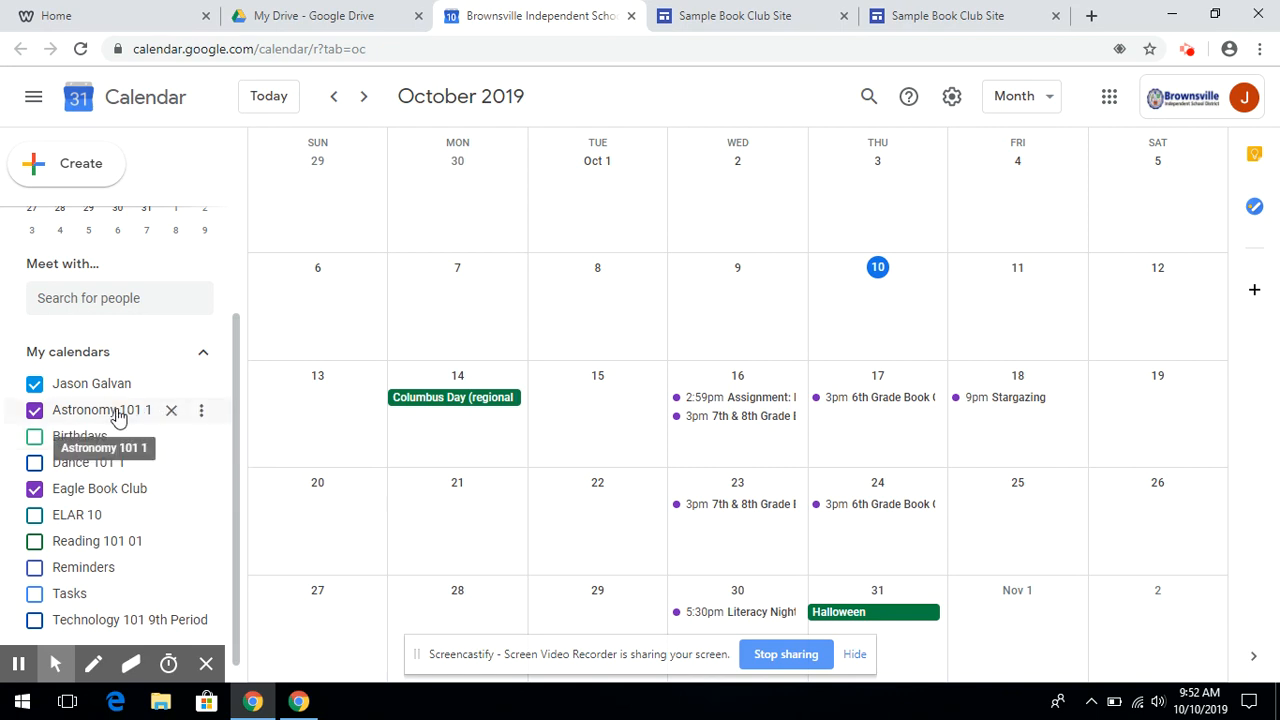
# Review the access permissions of the Astronomy 101 1 calendar in the Google Calendar settings
pyautogui.click(951, 96)
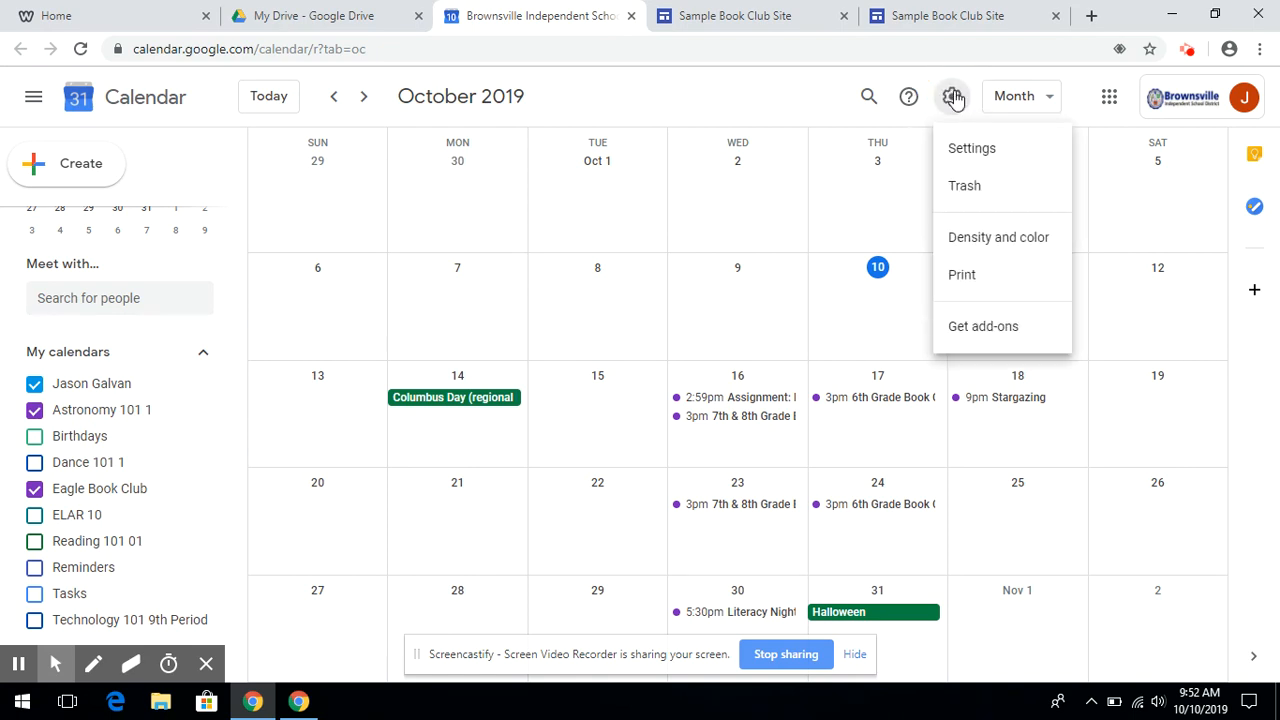
pyautogui.click(977, 148)
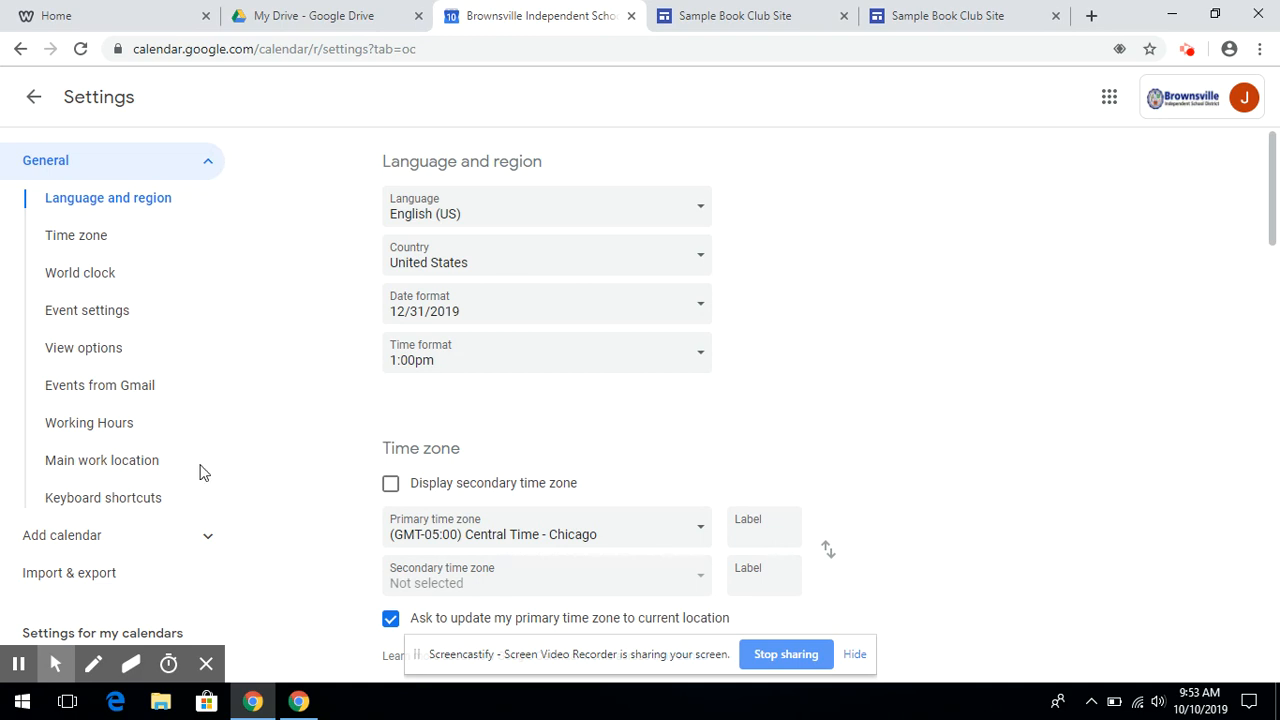
pyautogui.scroll(-4, 172, 512)
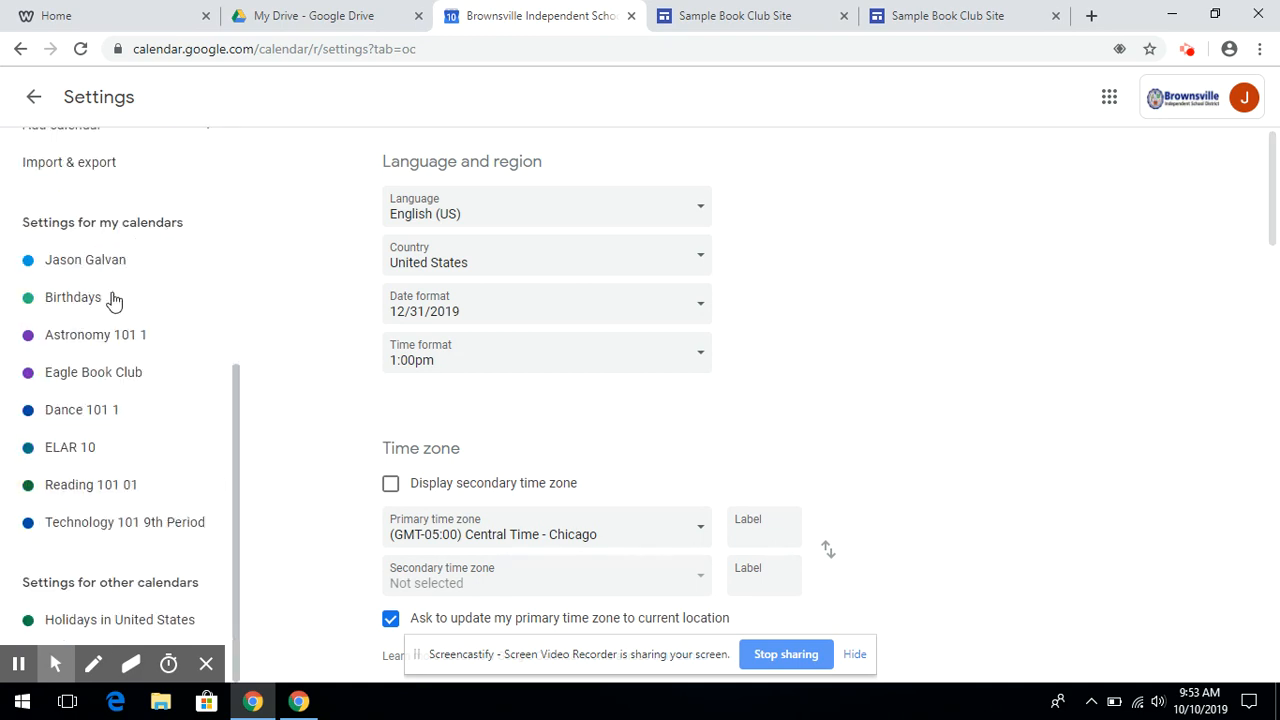
pyautogui.click(735, 16)
pyautogui.click(930, 14)
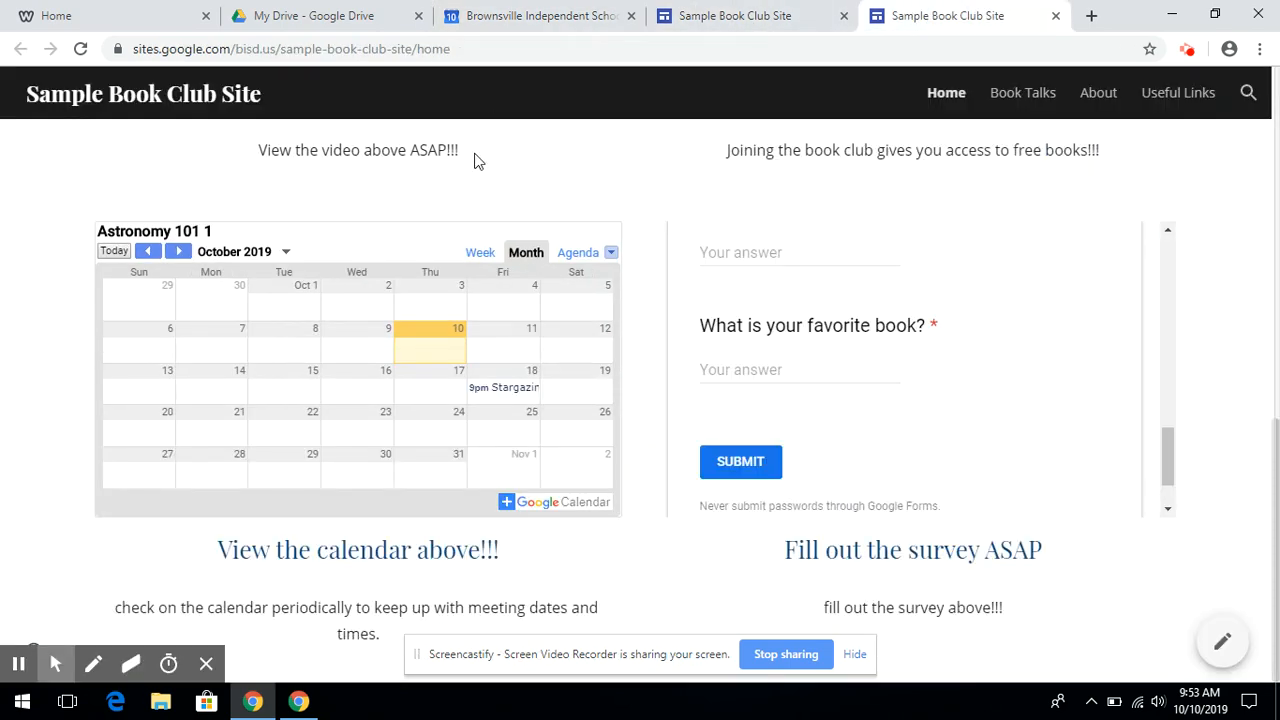
pyautogui.click(310, 16)
pyautogui.click(470, 16)
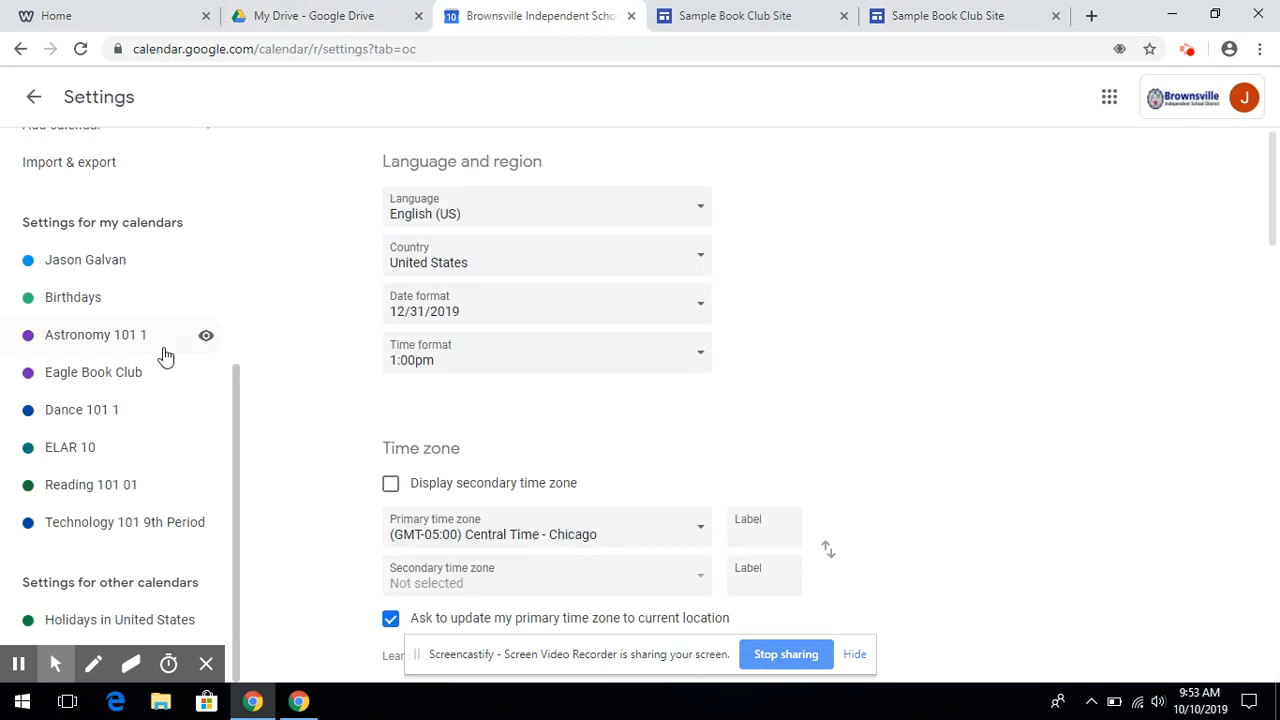
pyautogui.click(112, 338)
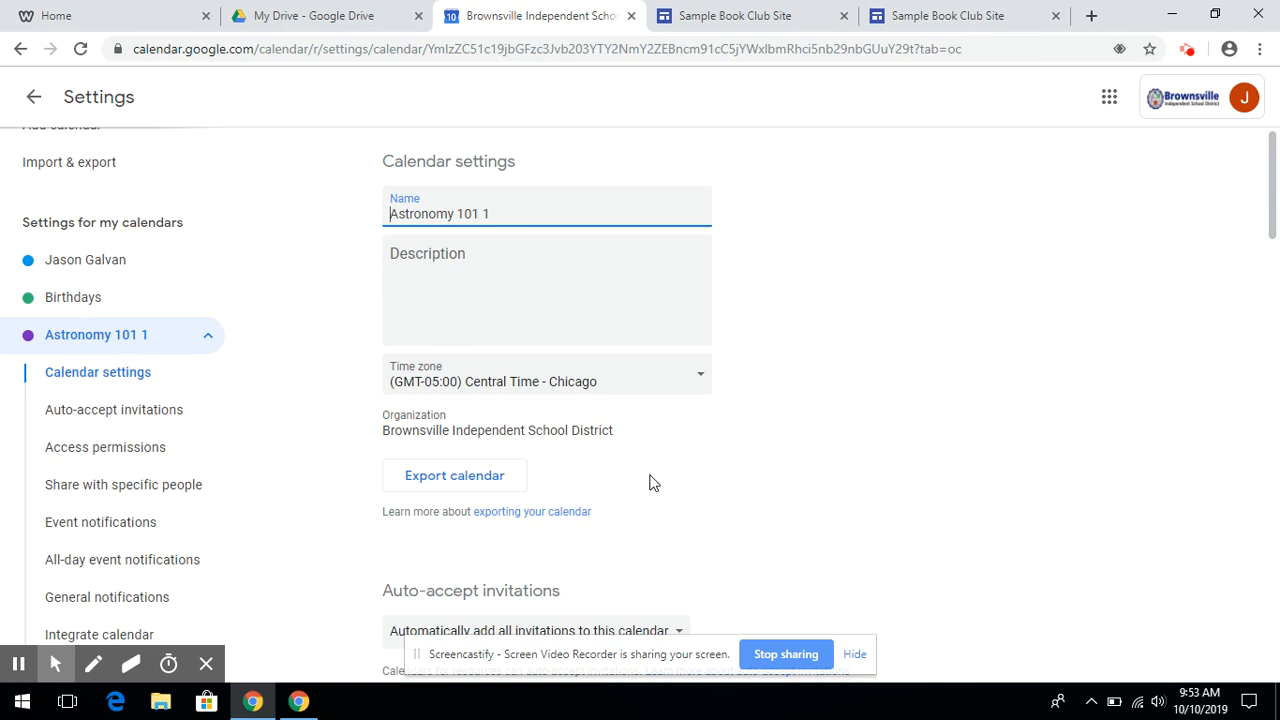
pyautogui.scroll(-3, 650, 483)
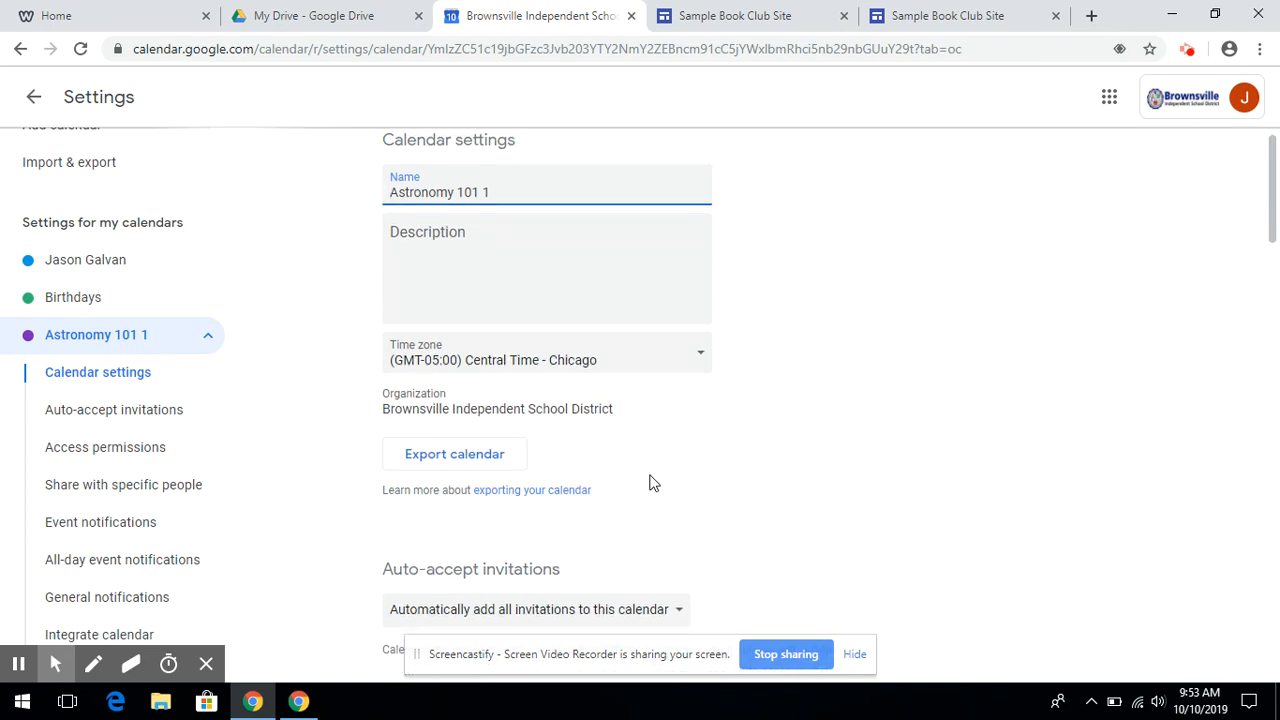
pyautogui.scroll(-1, 650, 483)
pyautogui.scroll(-3, 650, 483)
pyautogui.scroll(1, 650, 483)
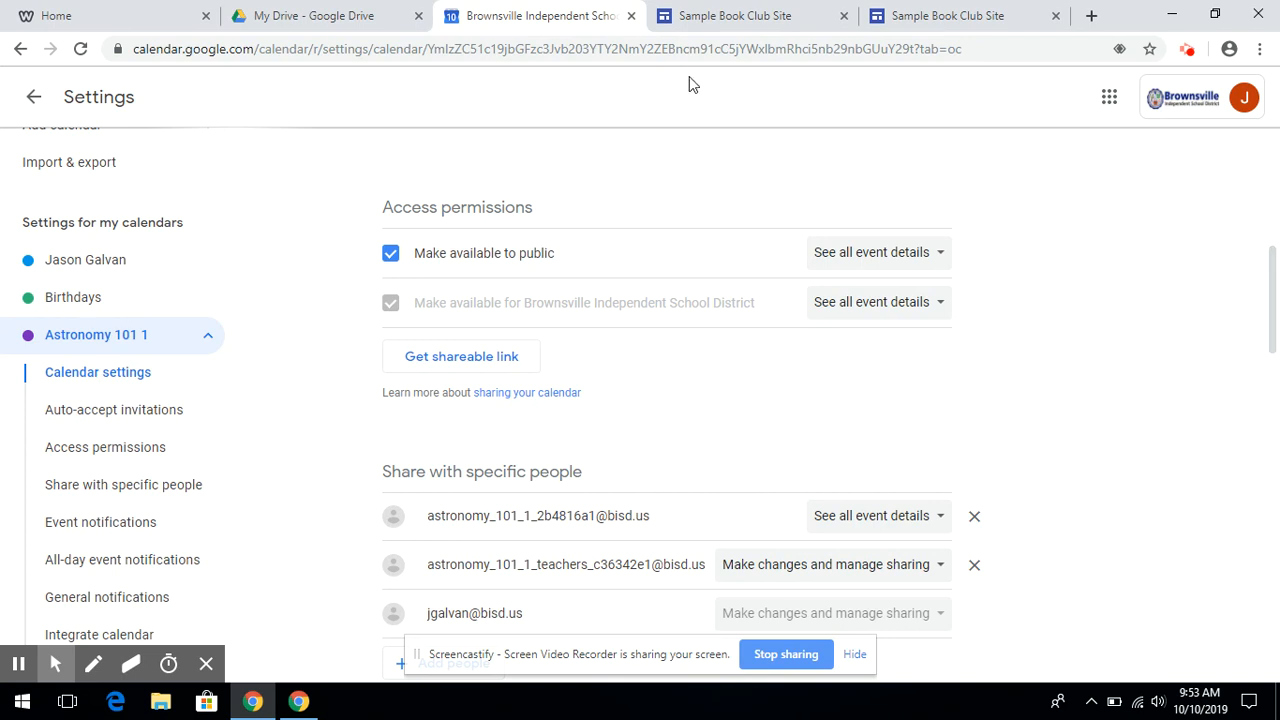
# Return to the published site, view the Stargazing event's details in the embedded calendar, close them, and look over the Home page
pyautogui.click(731, 12)
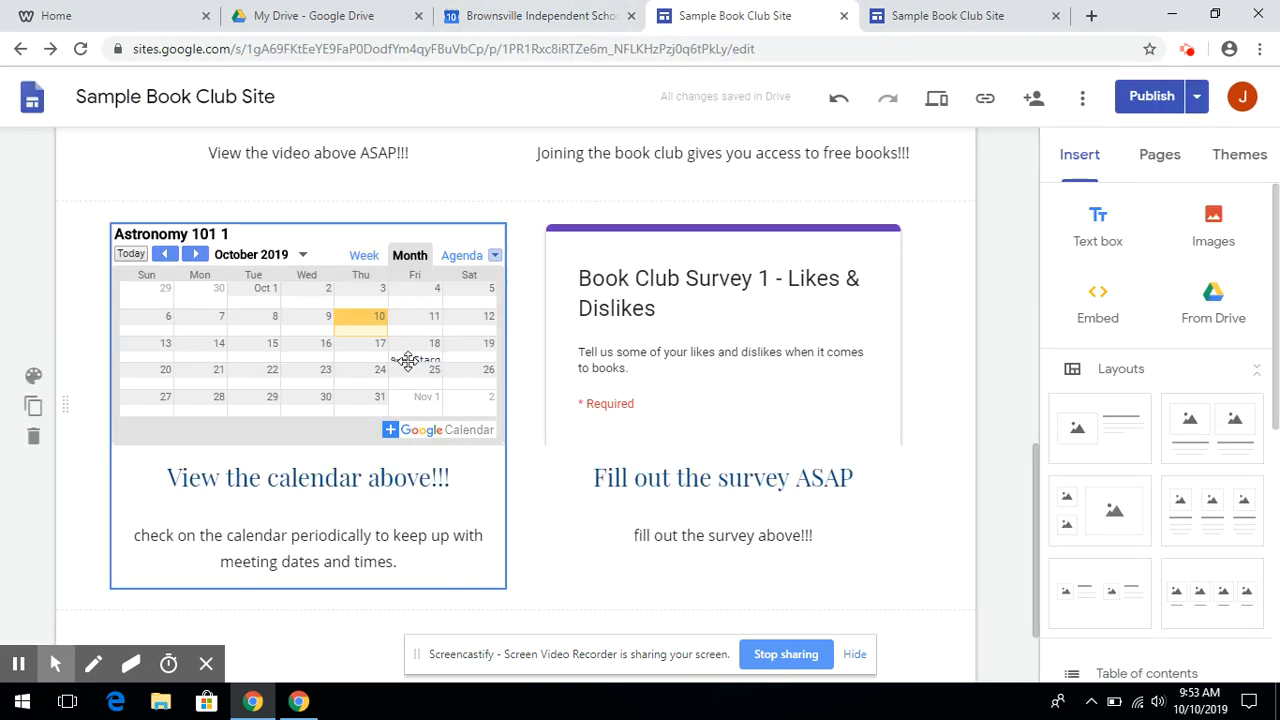
pyautogui.click(405, 357)
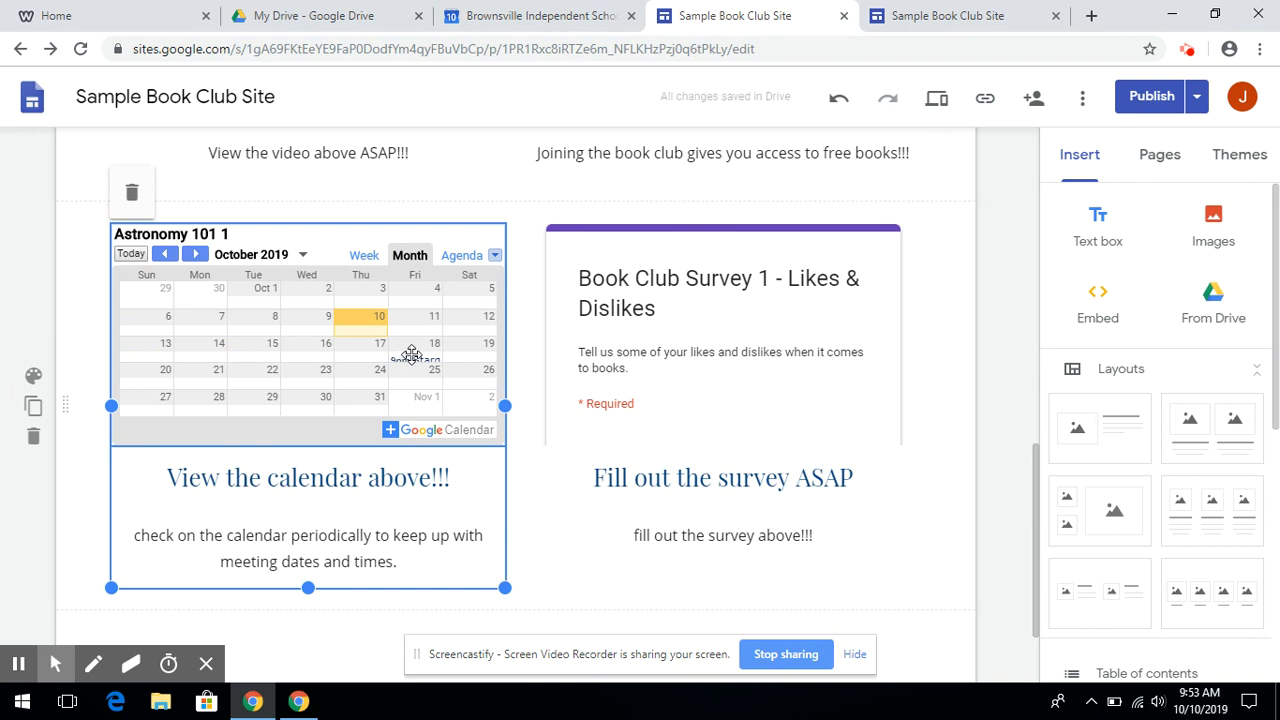
pyautogui.click(903, 14)
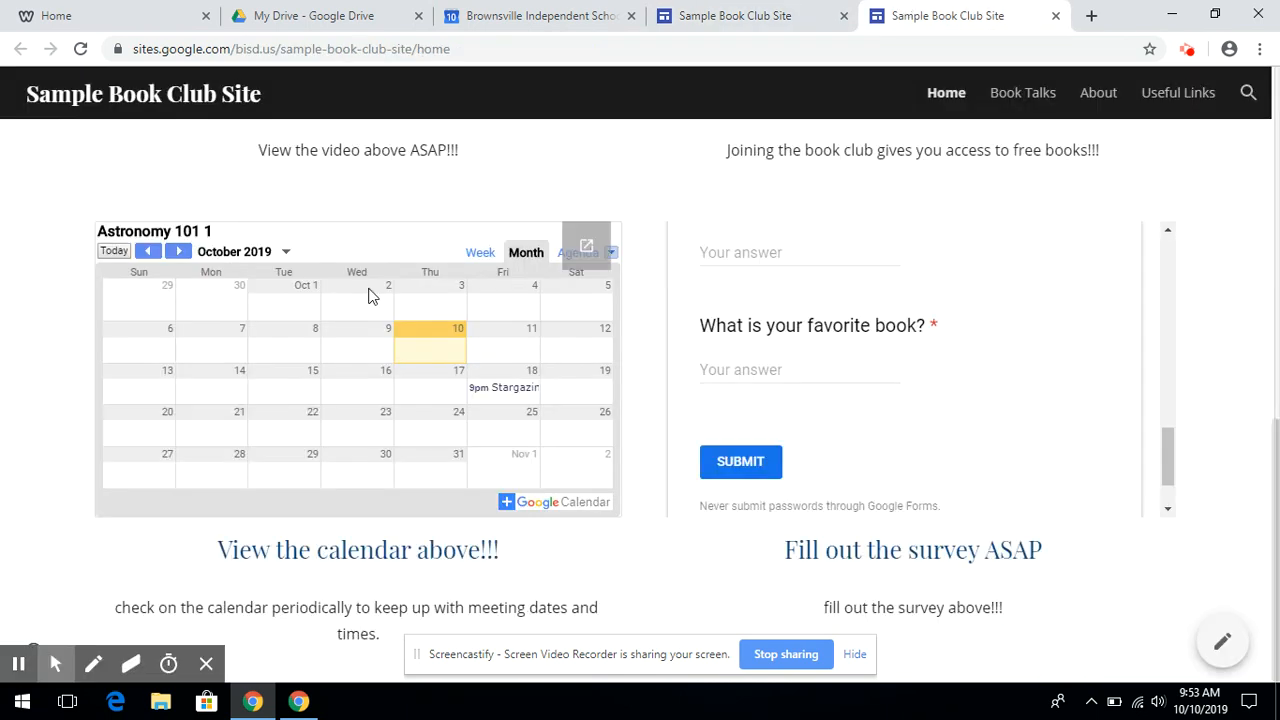
pyautogui.click(491, 388)
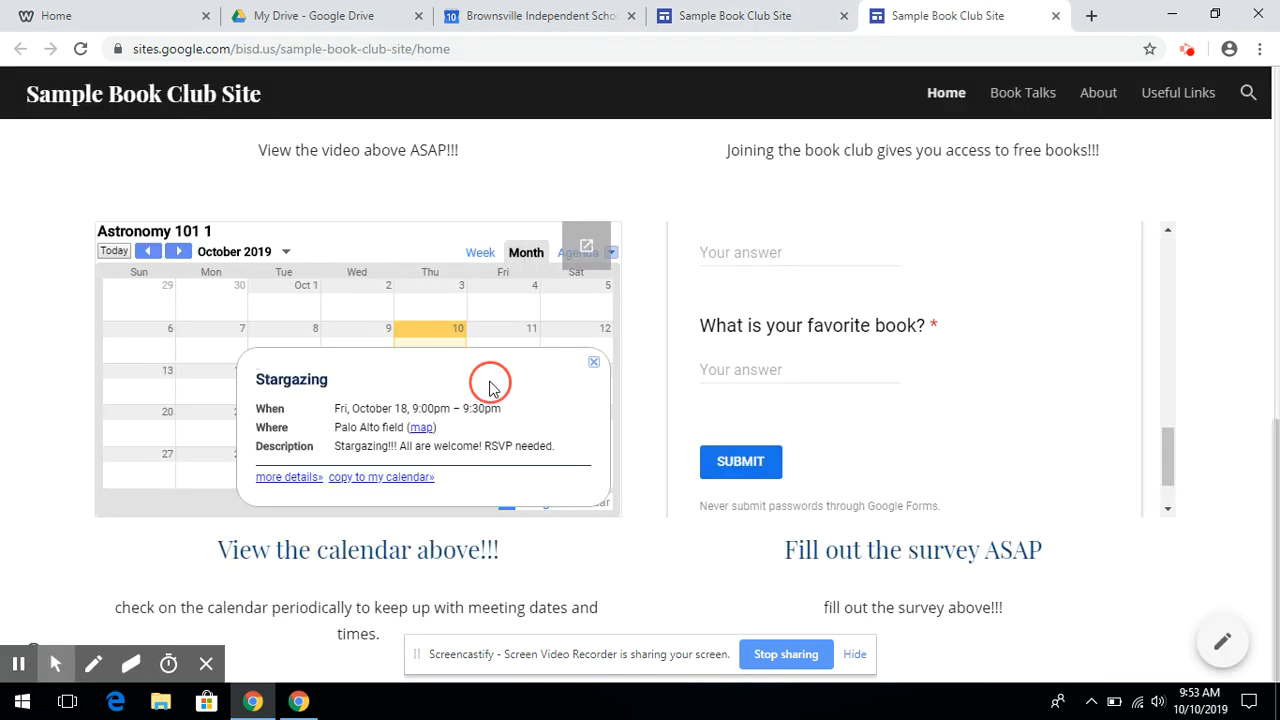
pyautogui.click(592, 356)
pyautogui.scroll(8, 723, 209)
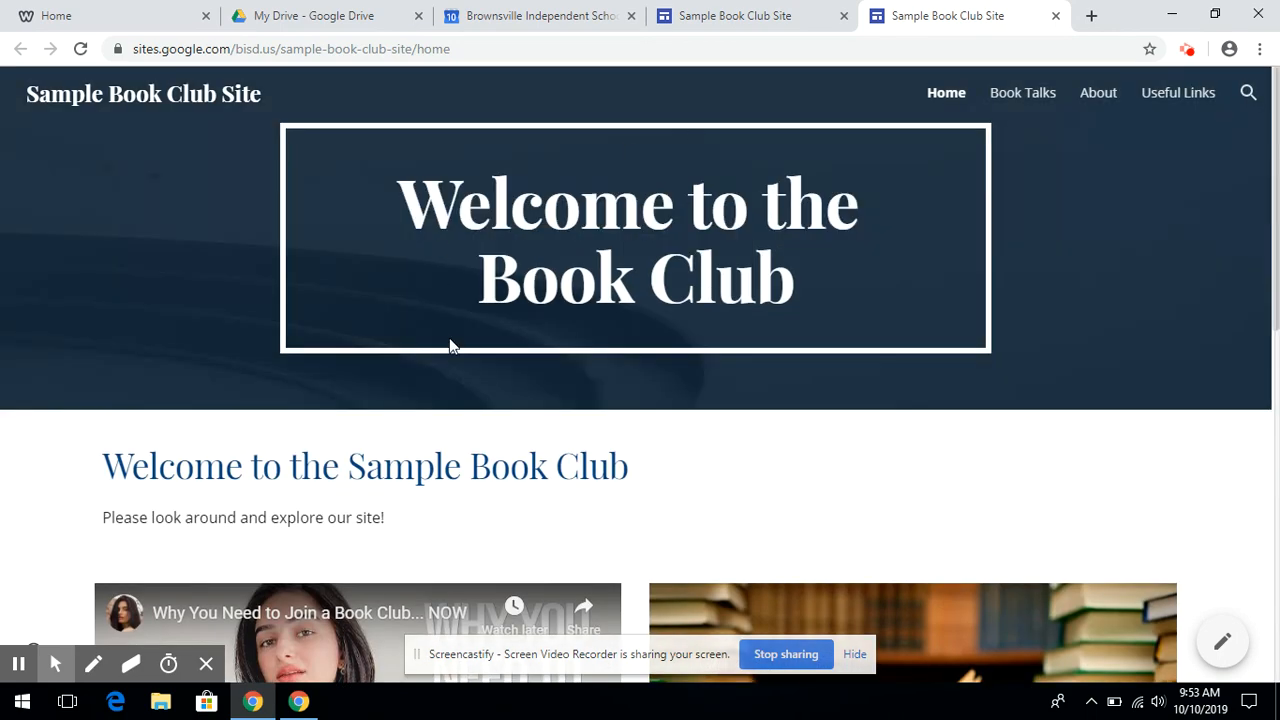
pyautogui.scroll(-8, 450, 345)
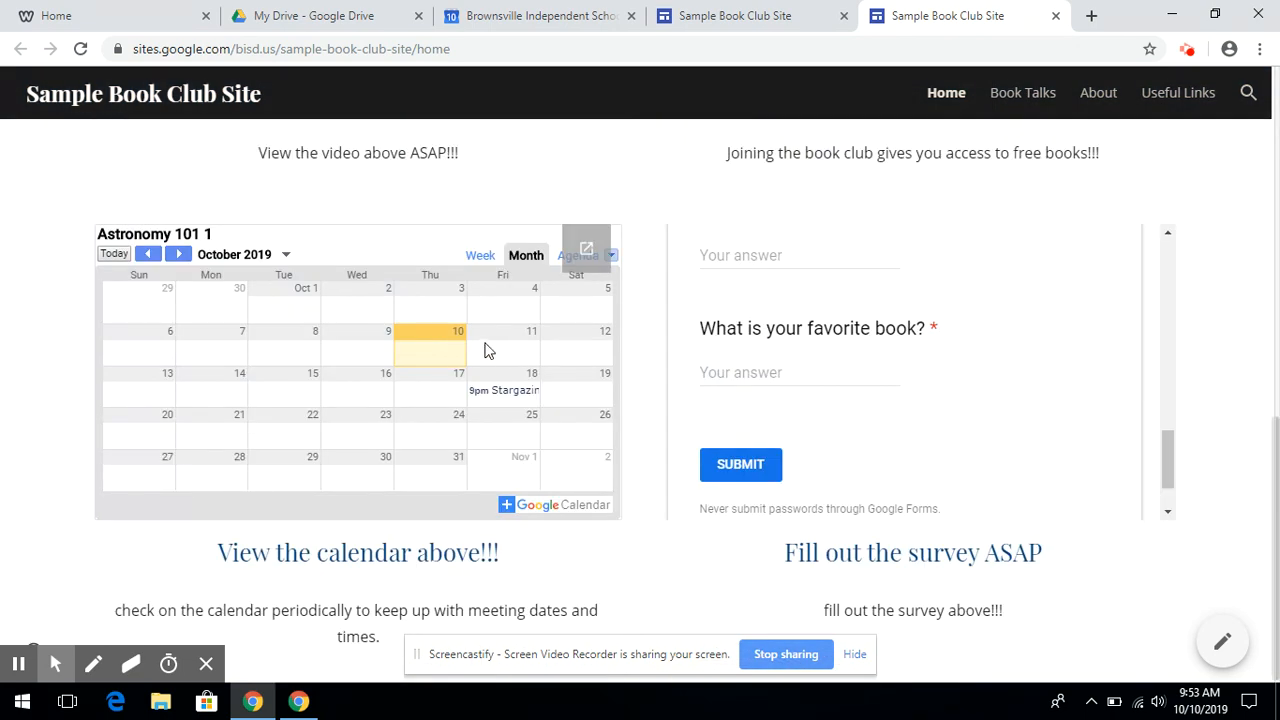
# View the Stargazing event in the embedded calendar, open its full details in Google Calendar, and close both views
pyautogui.click(502, 392)
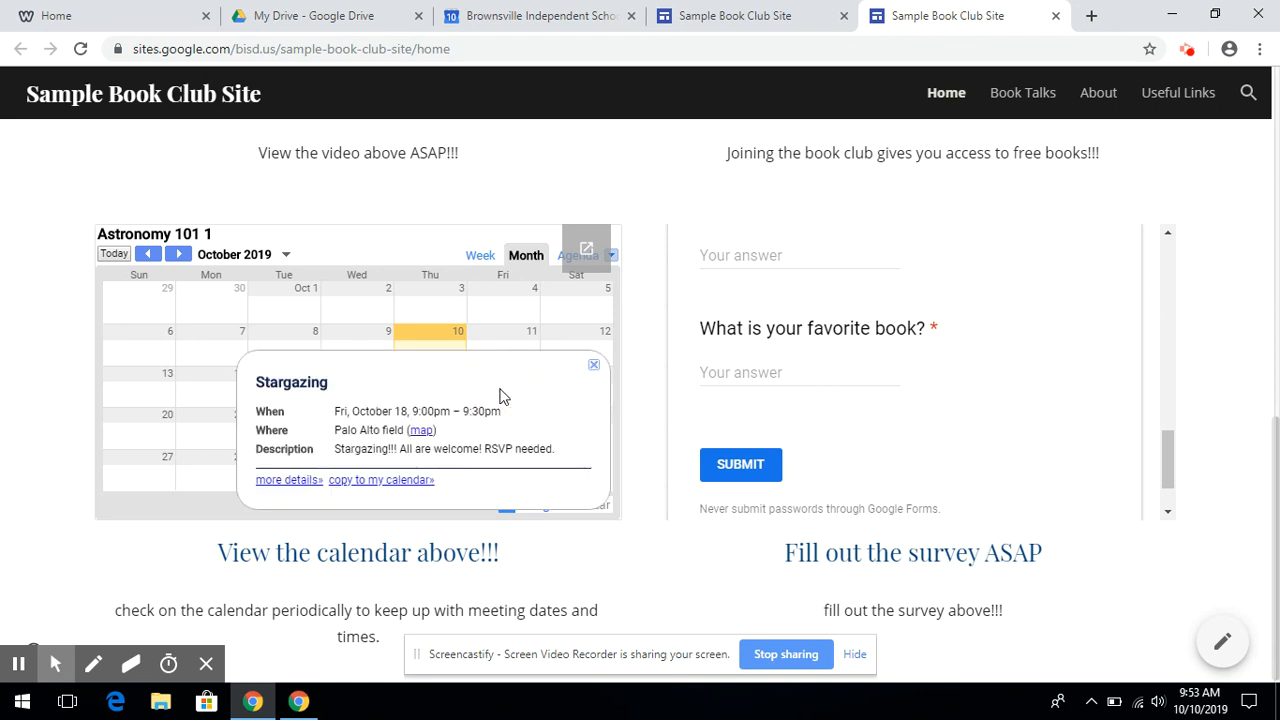
pyautogui.click(292, 482)
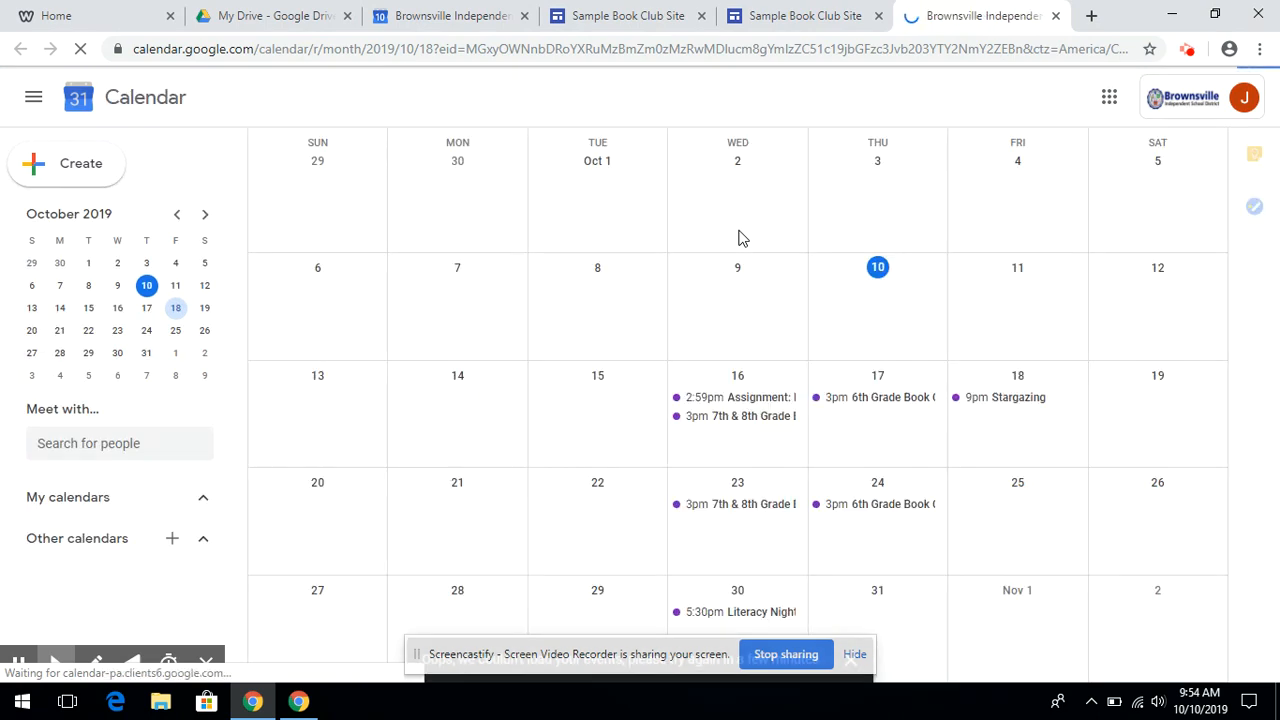
pyautogui.click(1057, 16)
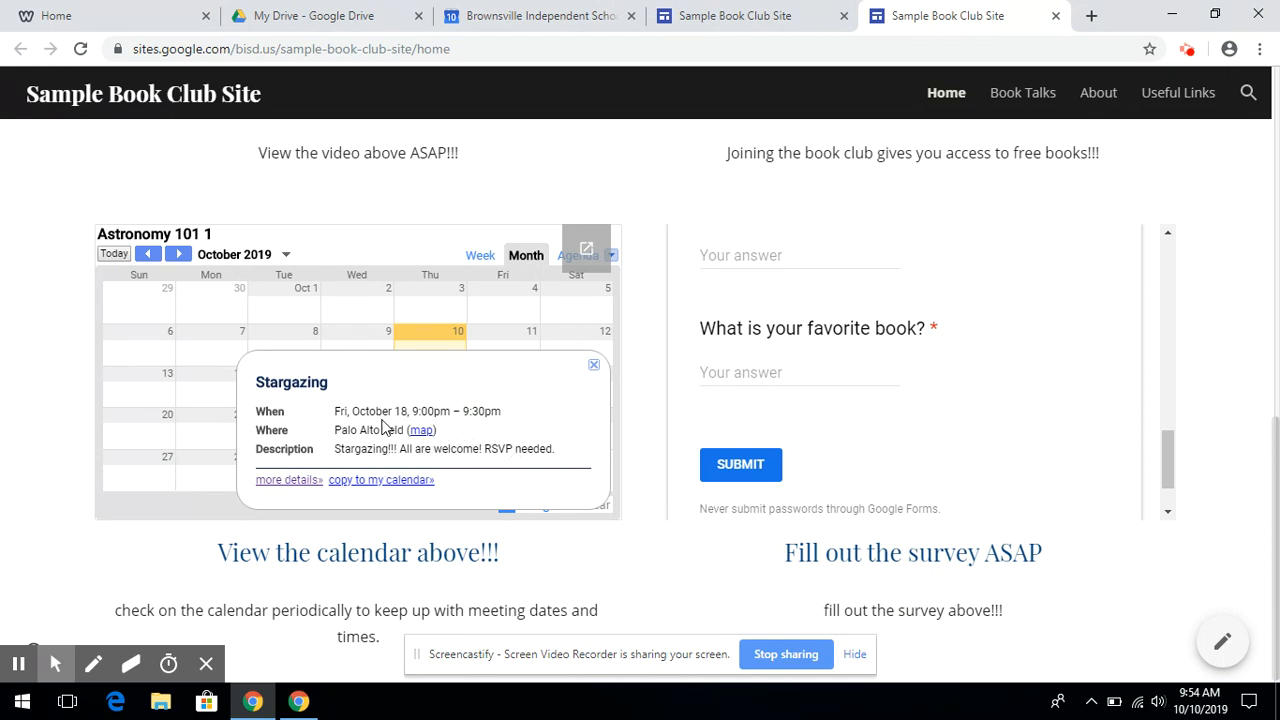
pyautogui.click(594, 367)
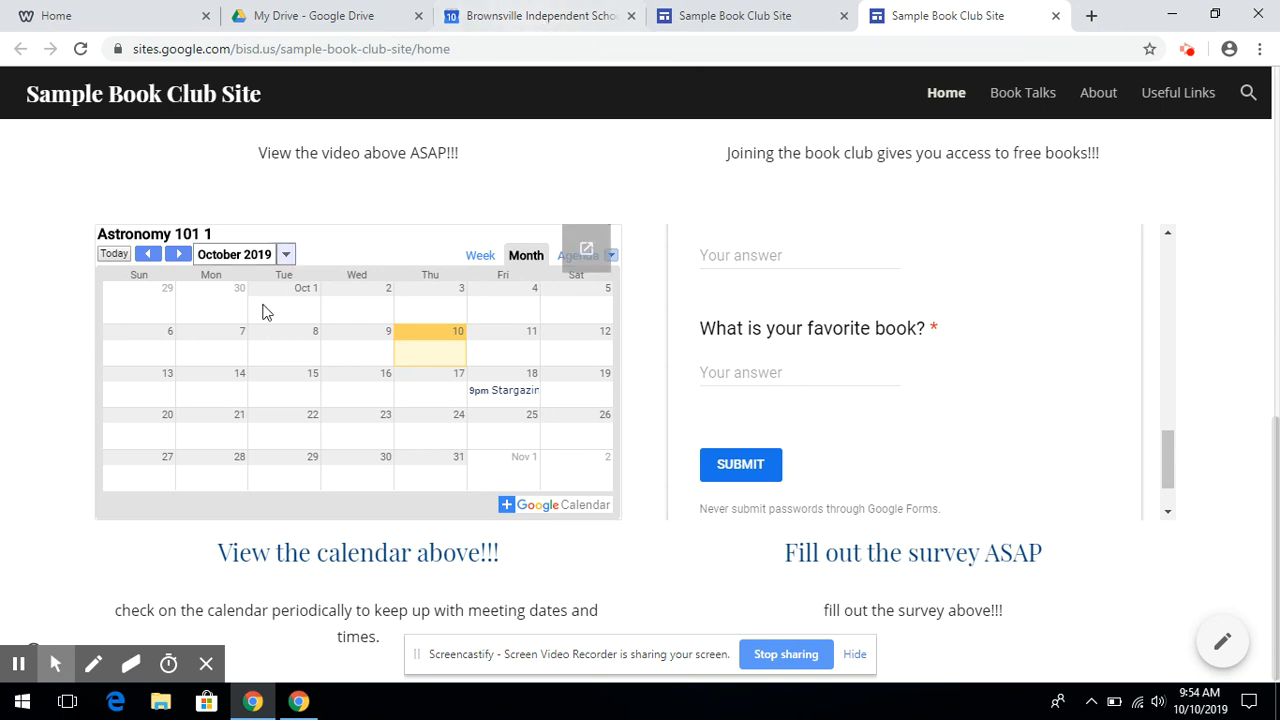
# Switch to Google Calendar, leave the calendar settings, and look over the list of own calendars
pyautogui.click(497, 8)
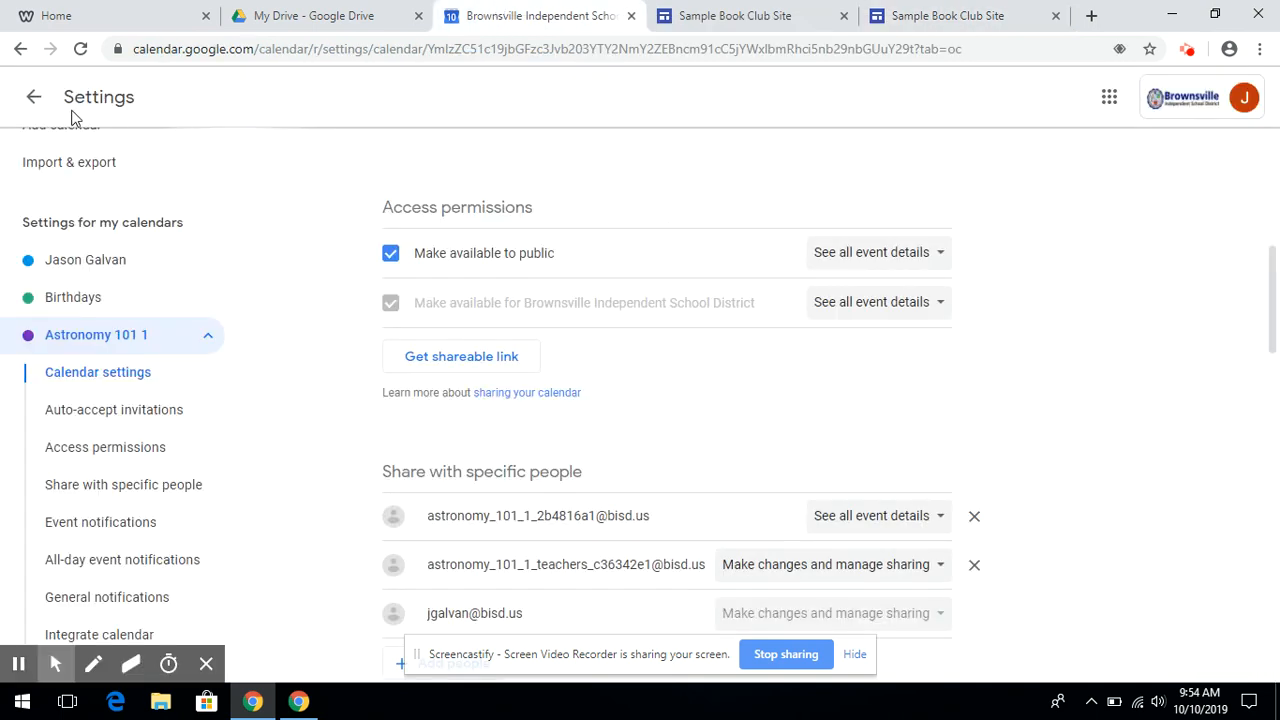
pyautogui.click(33, 97)
pyautogui.scroll(-2, 117, 362)
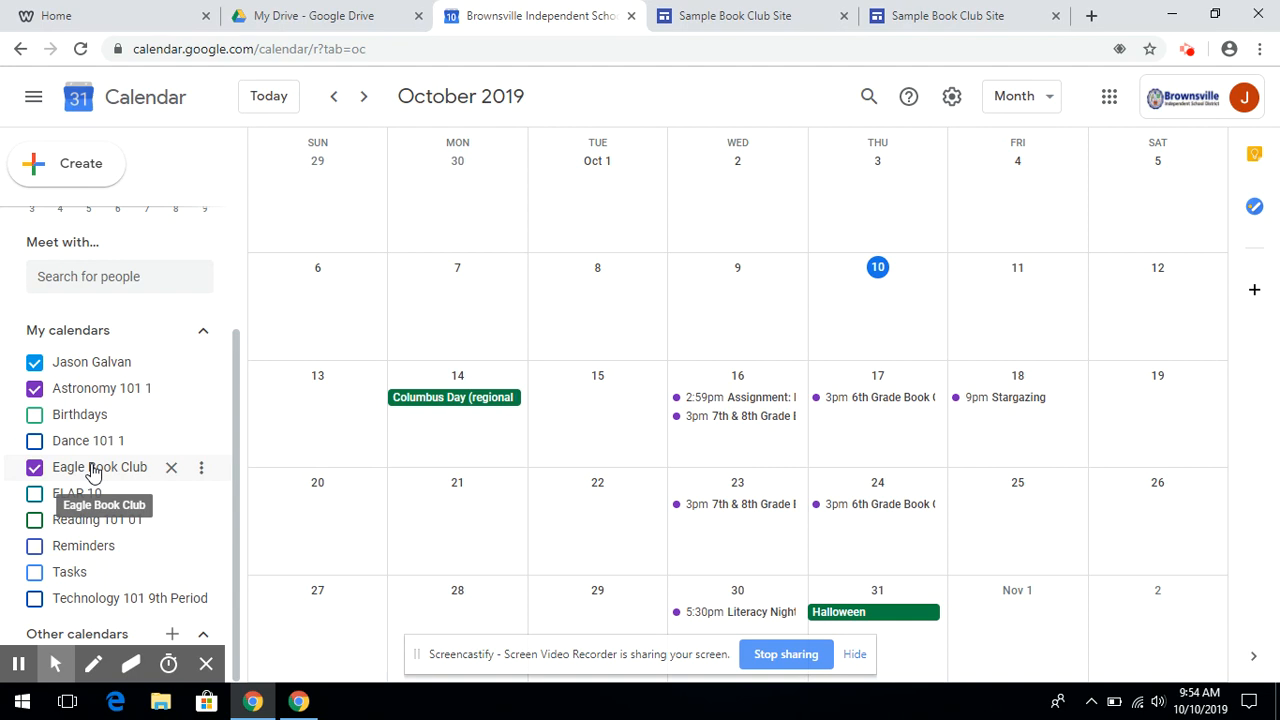
# Return to the site editor and add a section with one image placeholder beside a title and text below the calendar and survey
pyautogui.click(740, 8)
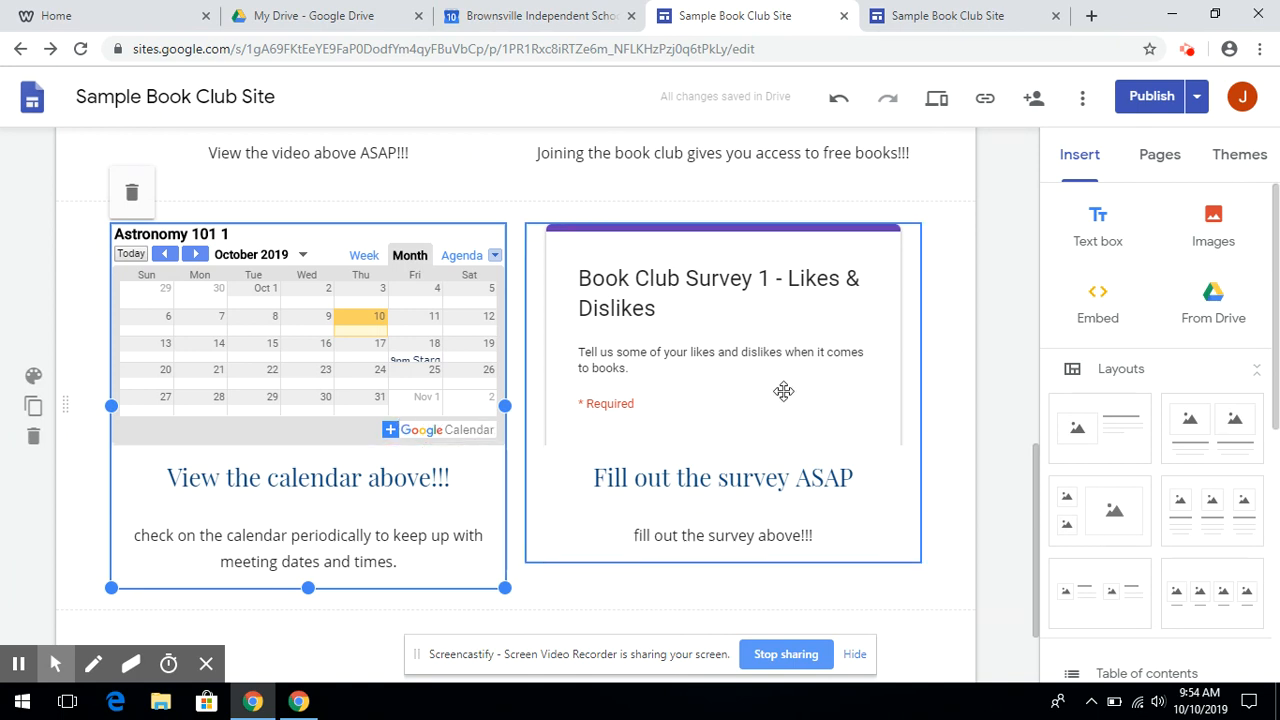
pyautogui.scroll(-1, 949, 431)
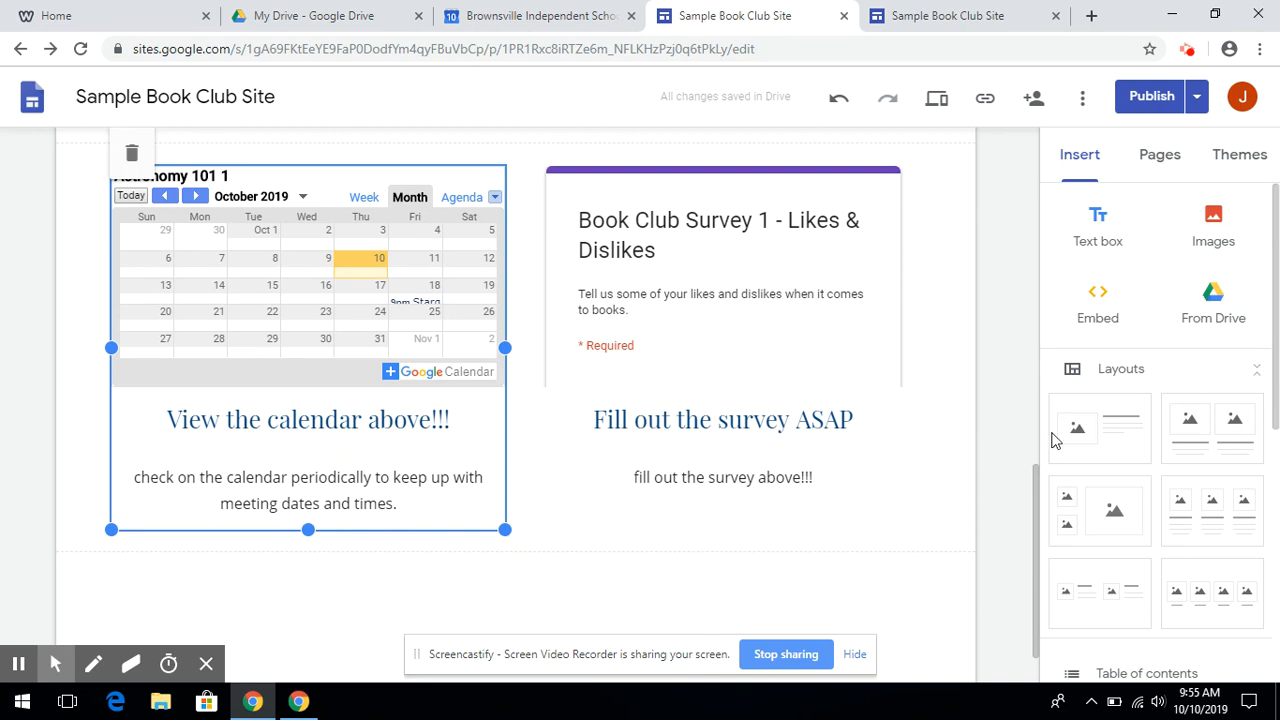
pyautogui.click(1100, 443)
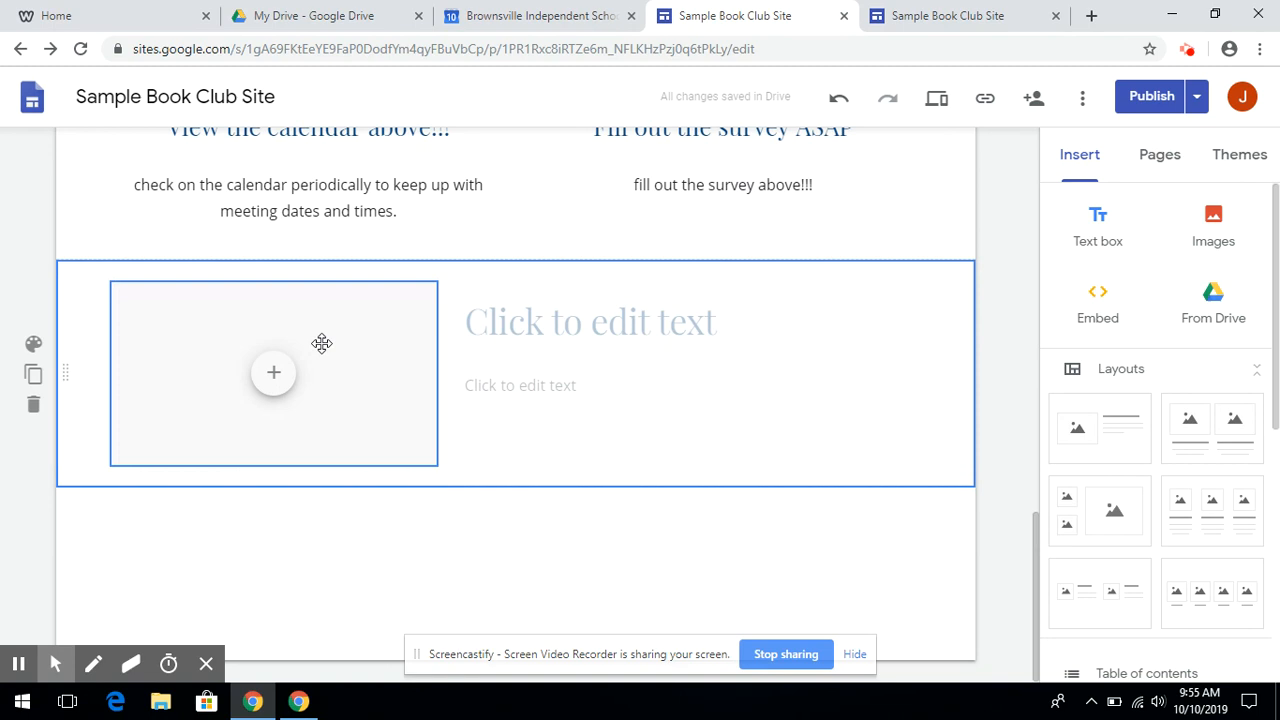
# Fill the new section's placeholder with the Useful Links for Astronomy information document from Google Drive and enlarge it to about half the page width
pyautogui.click(285, 385)
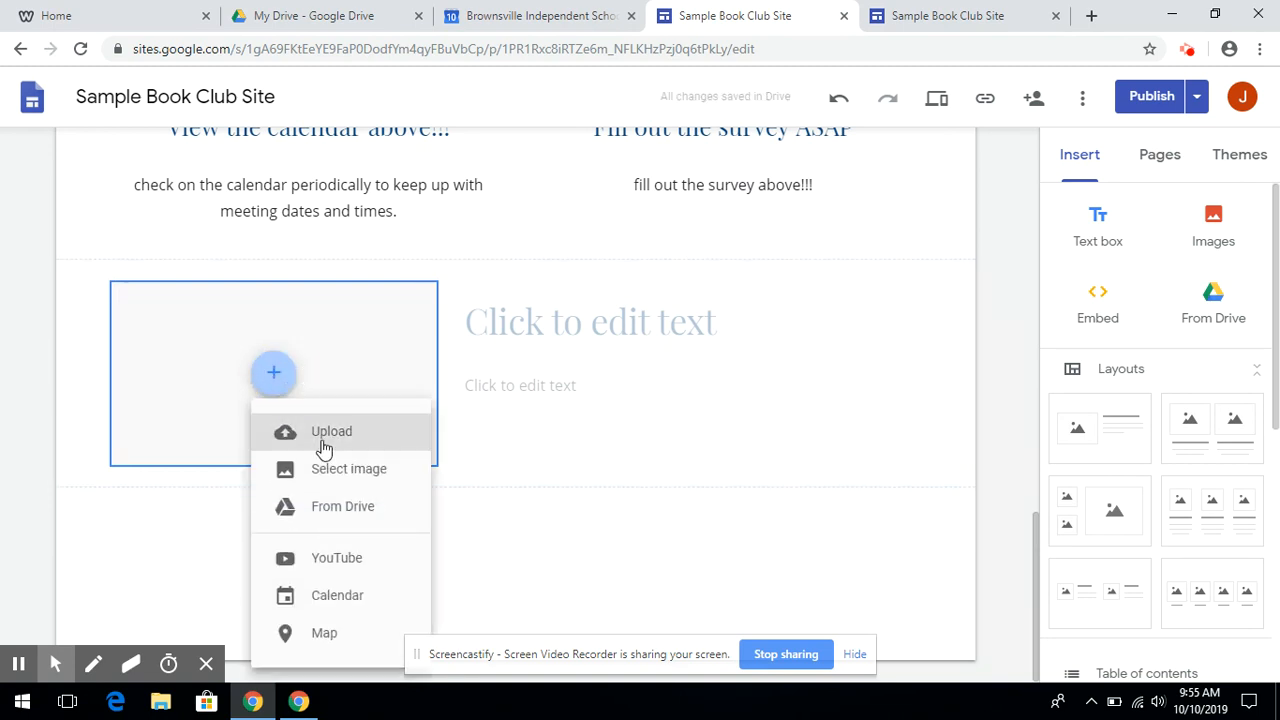
pyautogui.click(327, 508)
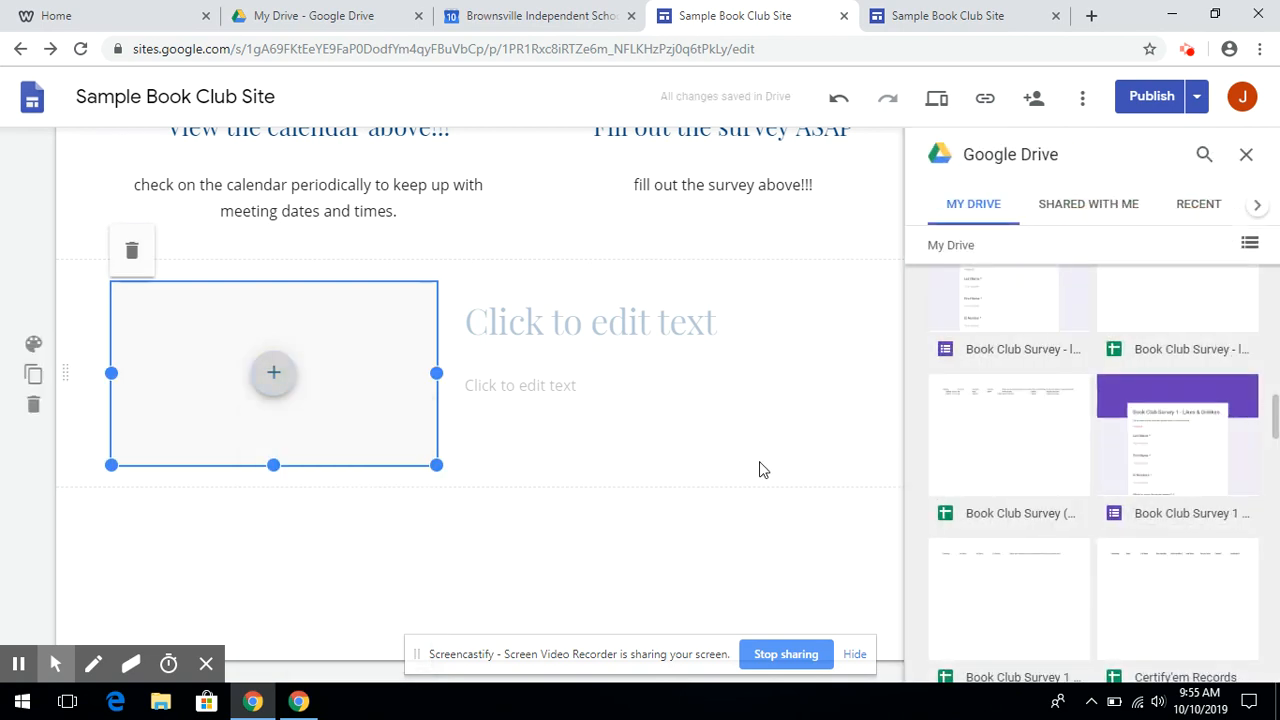
pyautogui.scroll(-5, 1087, 406)
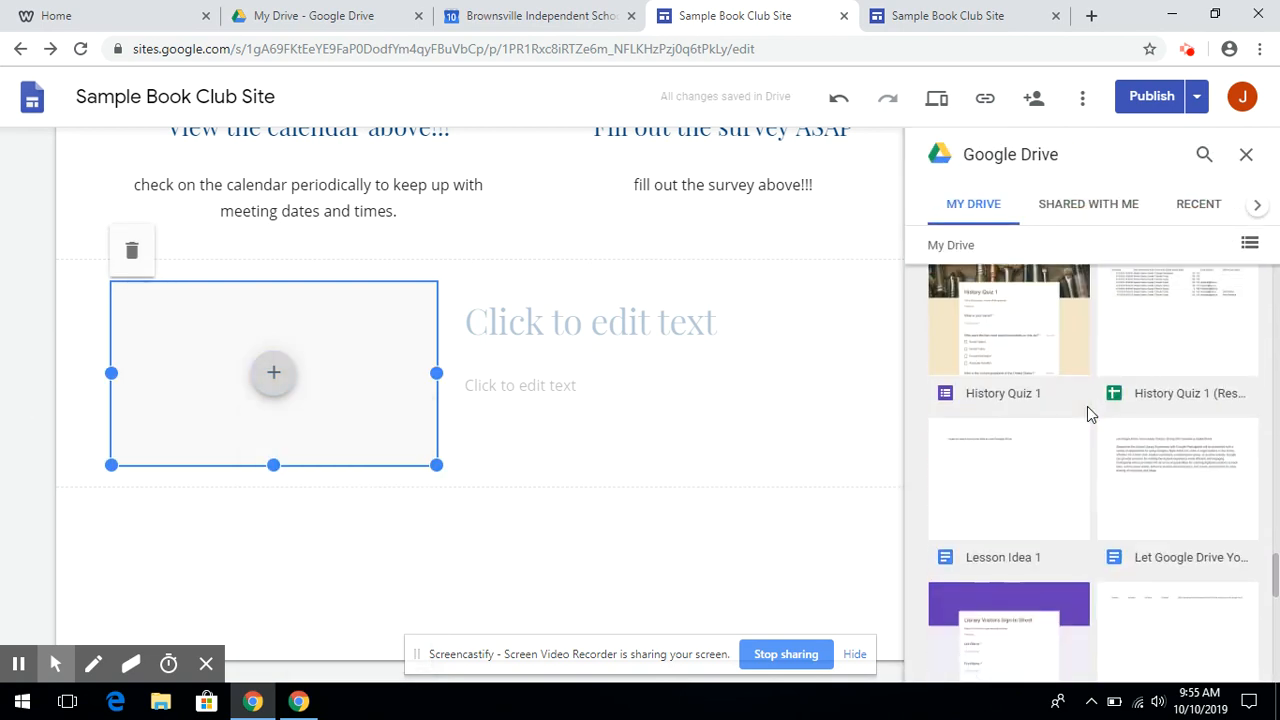
pyautogui.scroll(2, 937, 466)
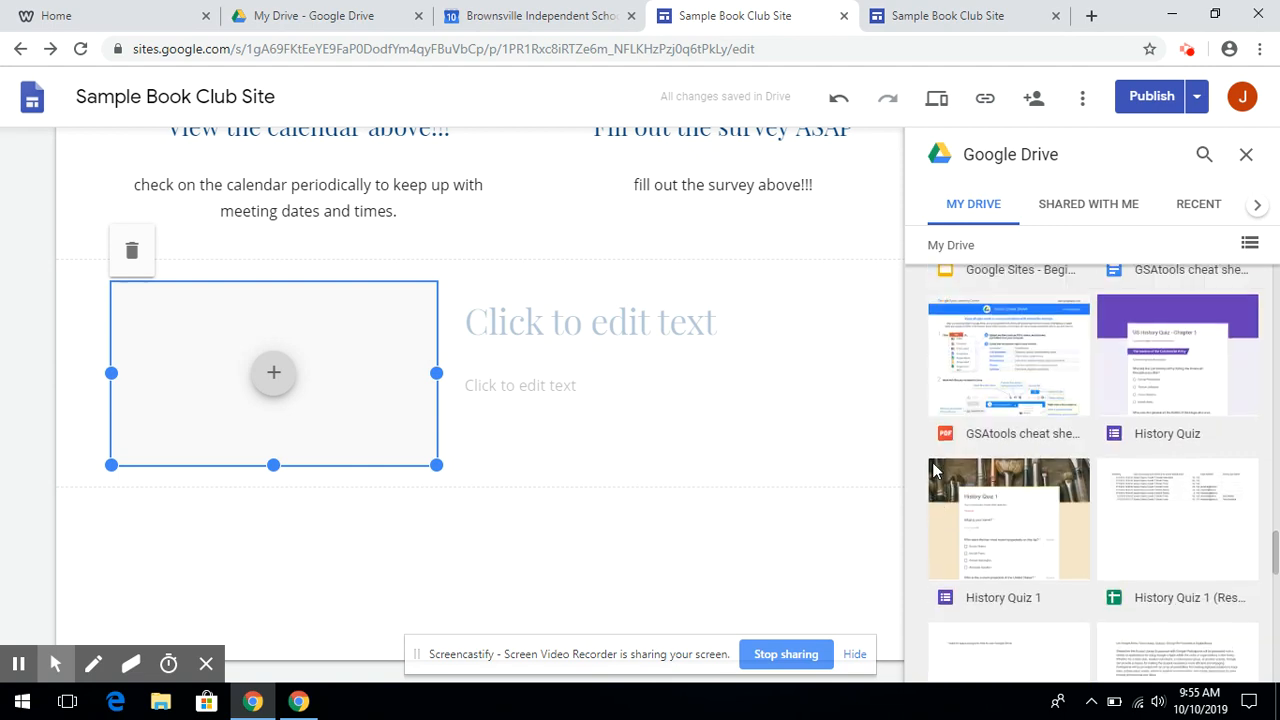
pyautogui.scroll(5, 934, 470)
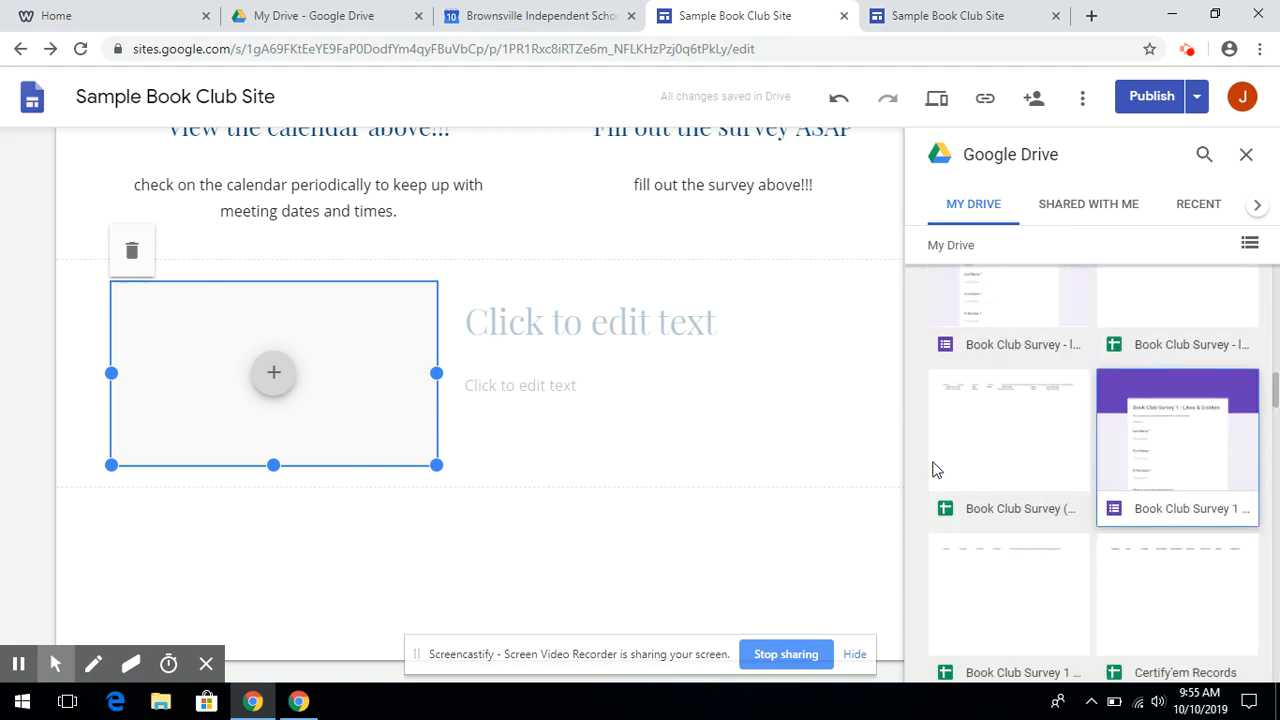
pyautogui.scroll(-5, 934, 470)
pyautogui.scroll(-10, 934, 470)
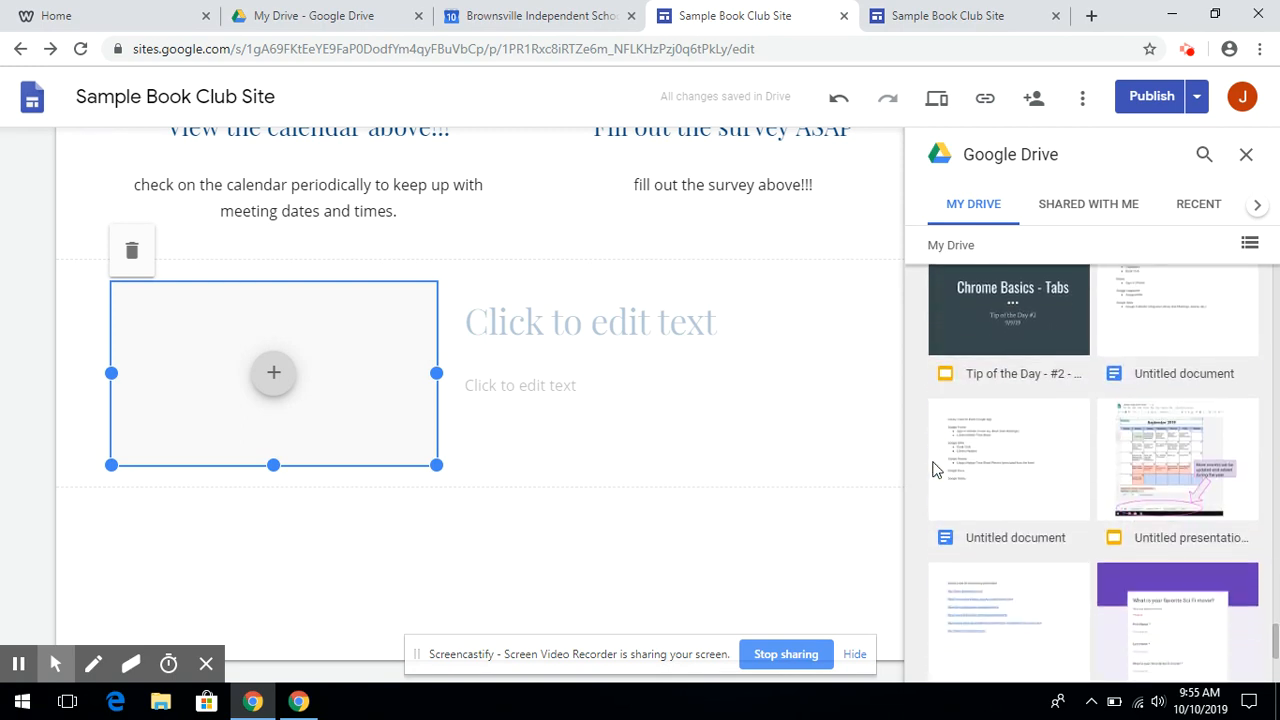
pyautogui.scroll(-3, 934, 470)
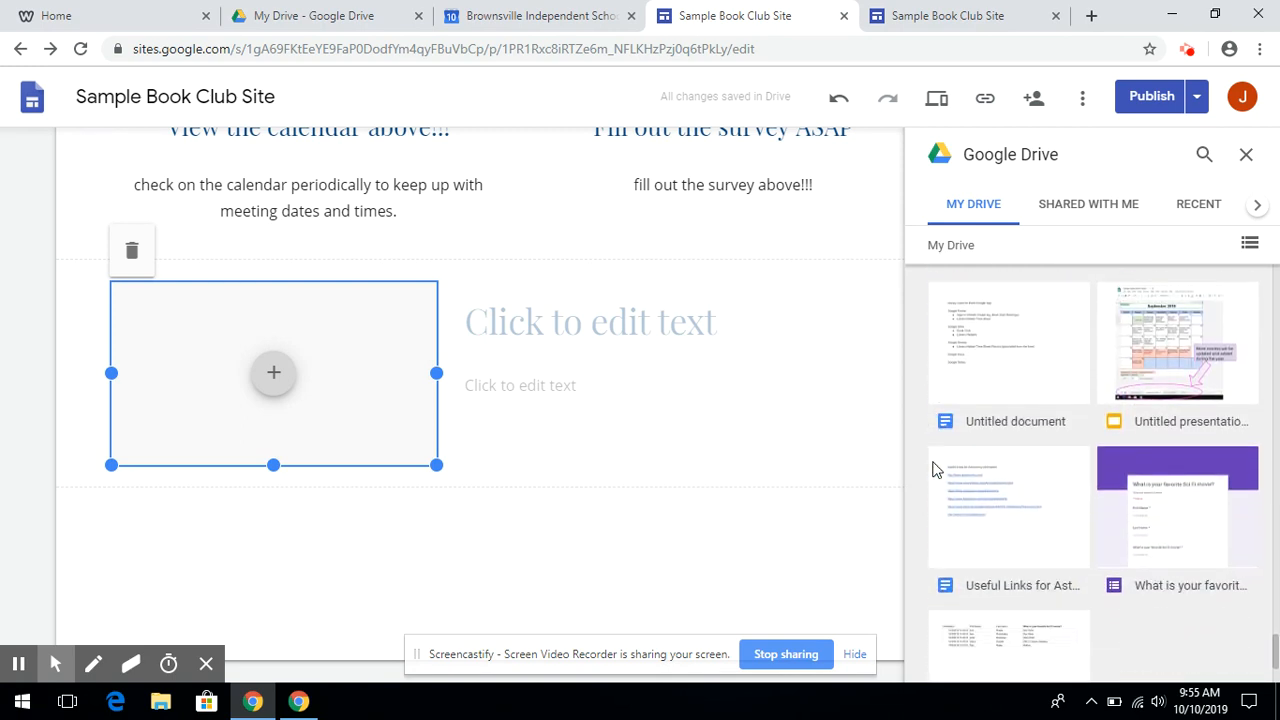
pyautogui.click(1007, 489)
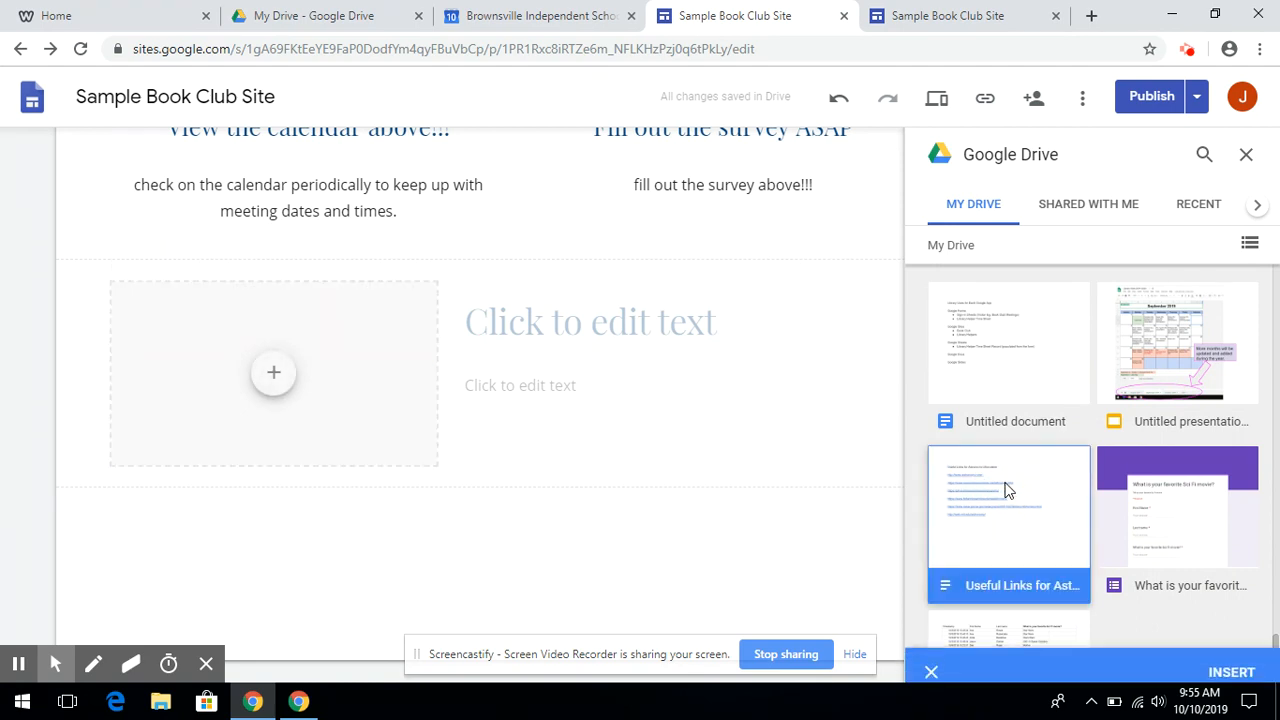
pyautogui.click(1236, 655)
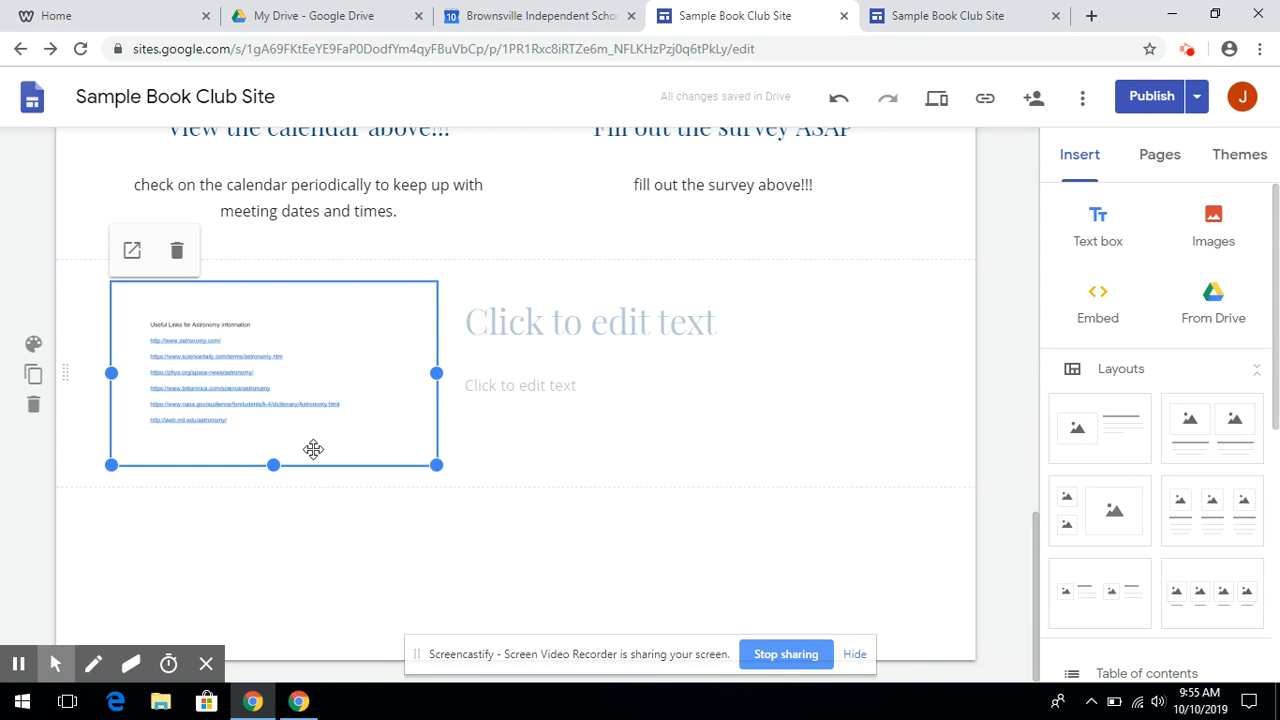
pyautogui.moveTo(437, 465); pyautogui.dragTo(518, 533)
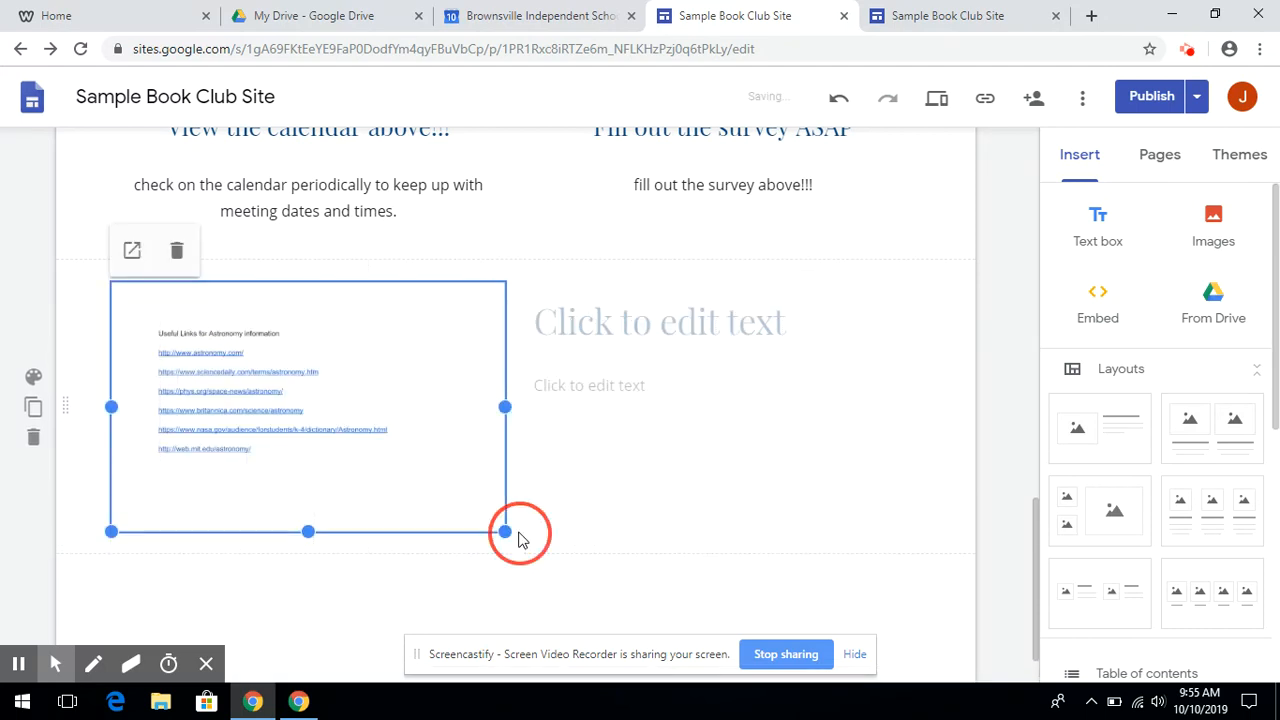
# Title the new section "Useful Astronomy Links" and enter "view these links ASAP" as its body text
pyautogui.click(589, 336)
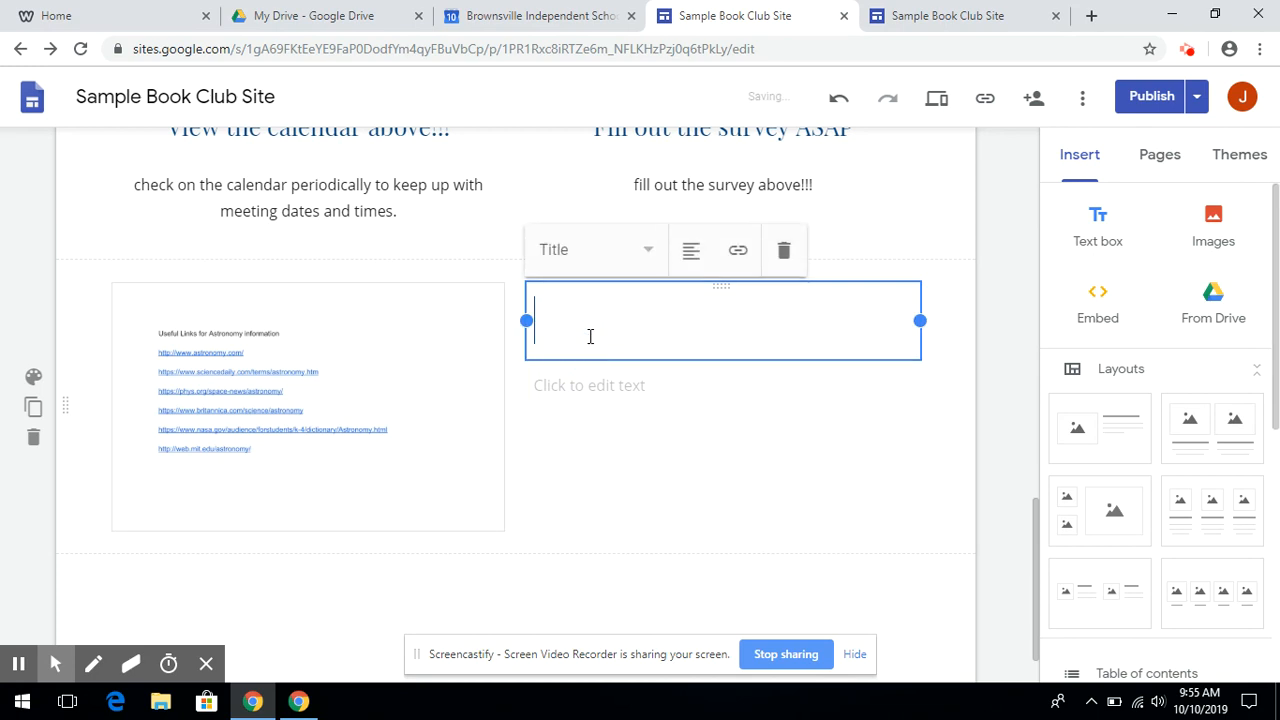
pyautogui.write('Useful Astronomy L')
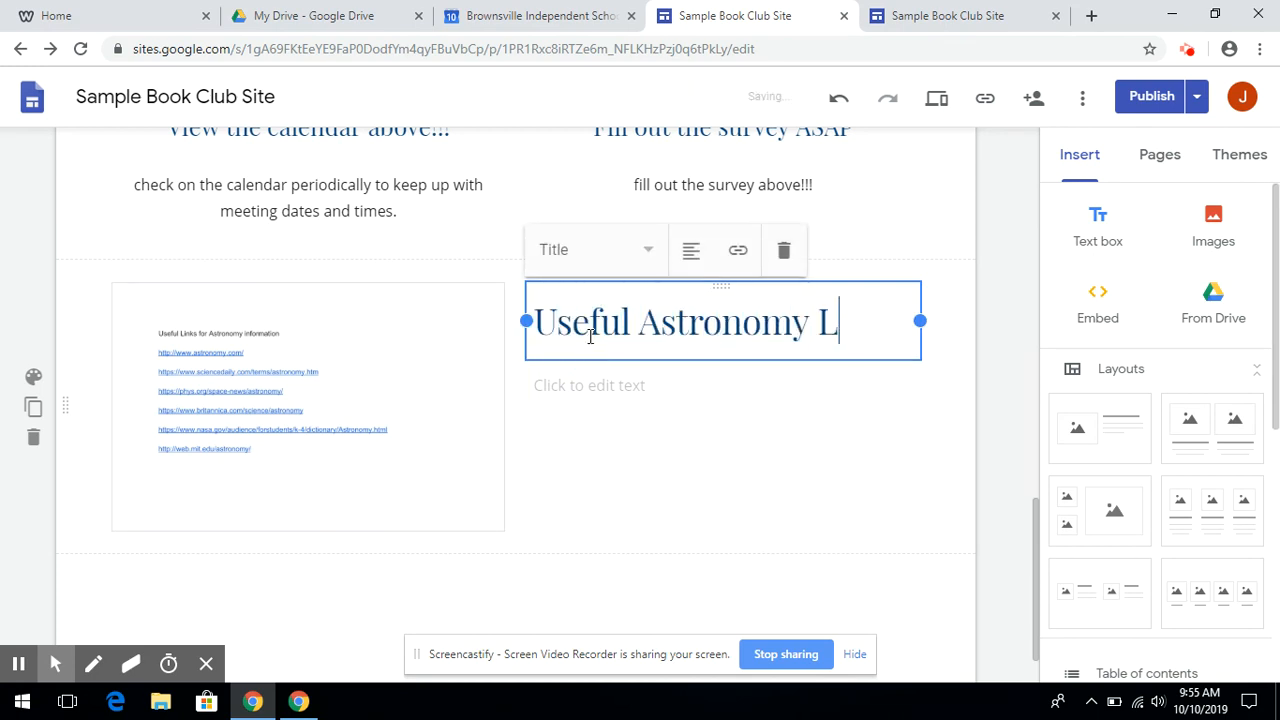
pyautogui.write('inks')
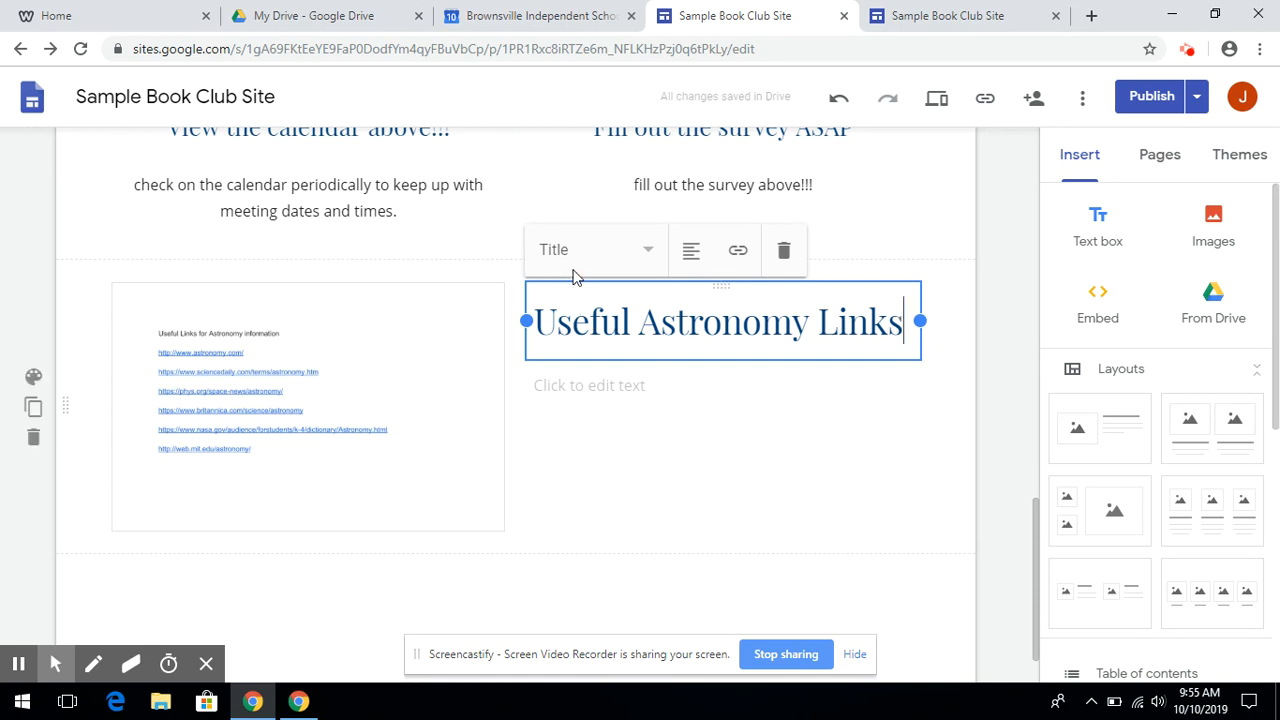
pyautogui.click(586, 391)
pyautogui.write('view these links ASAP')
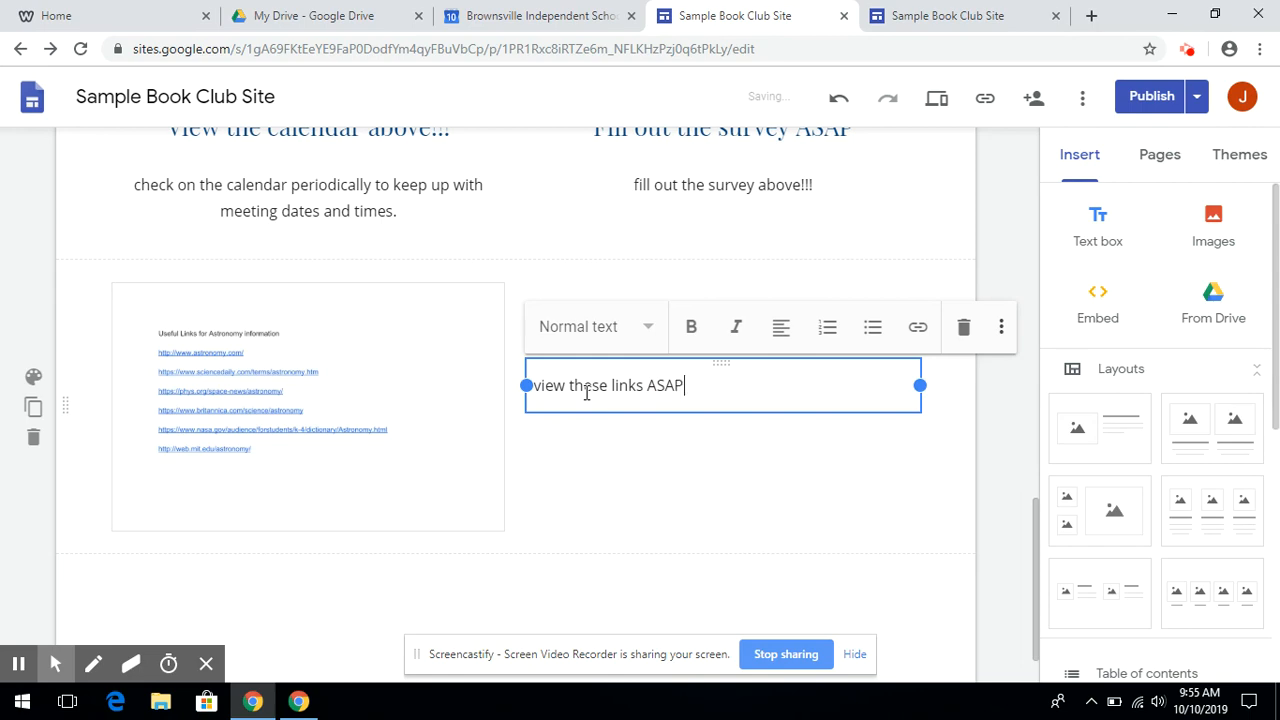
# Open the Useful Links for Astronomy information document from Google Drive and add two line breaks after the last link
pyautogui.click(340, 18)
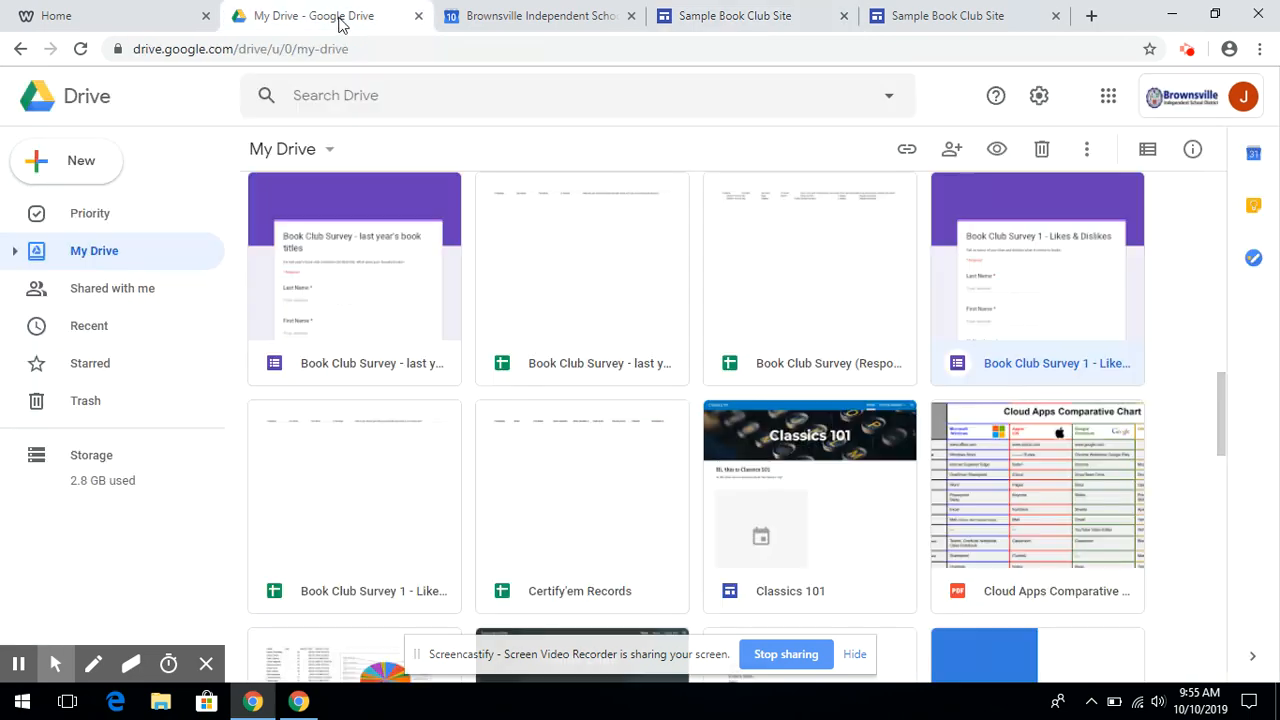
pyautogui.scroll(-10, 687, 378)
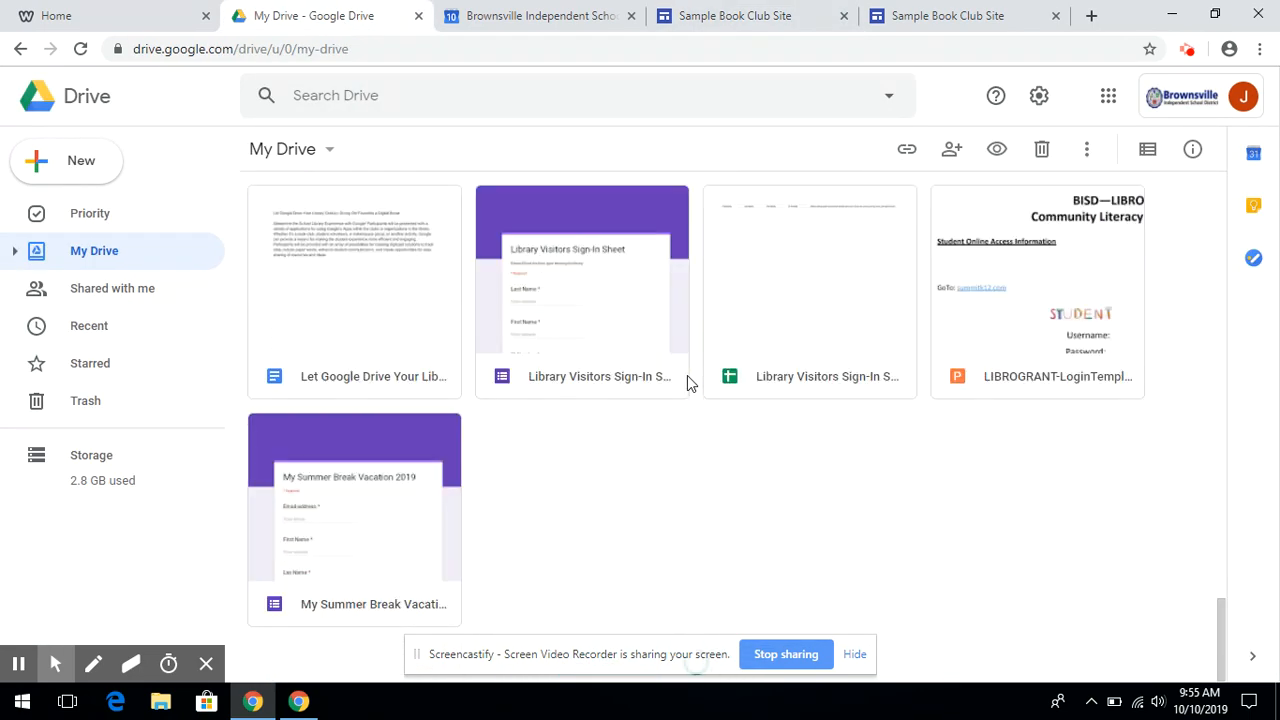
pyautogui.scroll(-5, 735, 488)
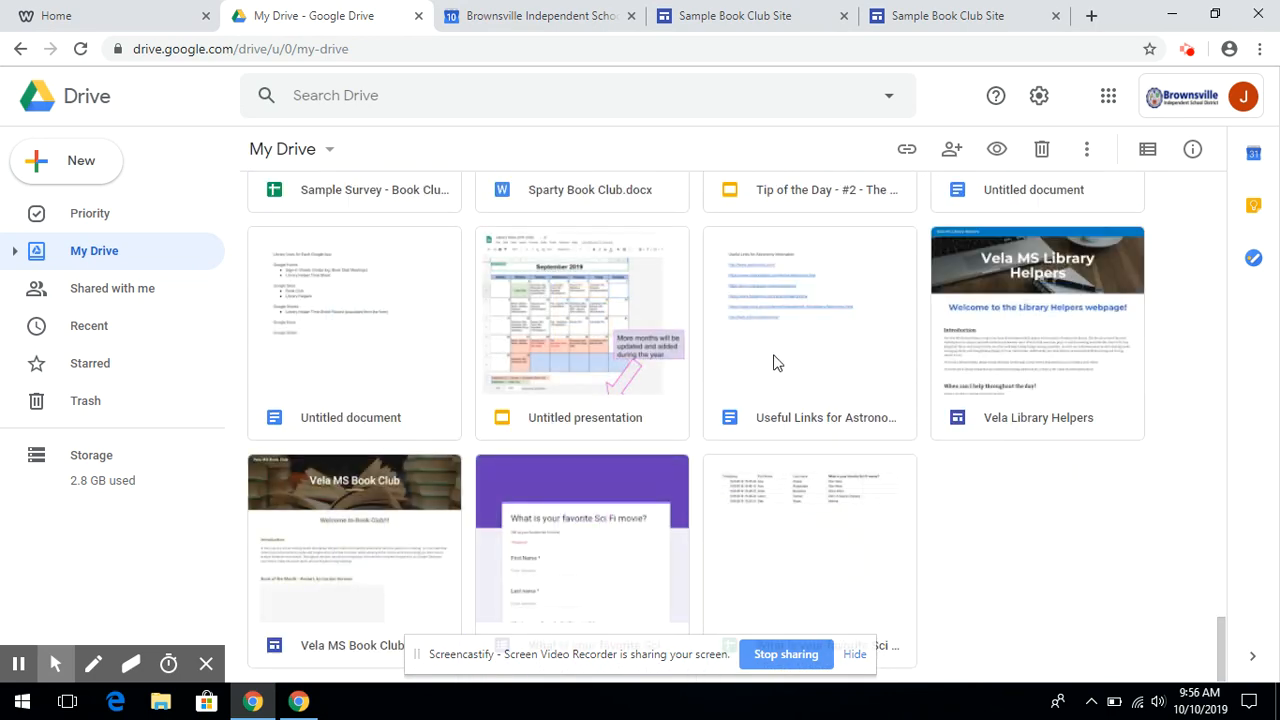
pyautogui.doubleClick(810, 346)
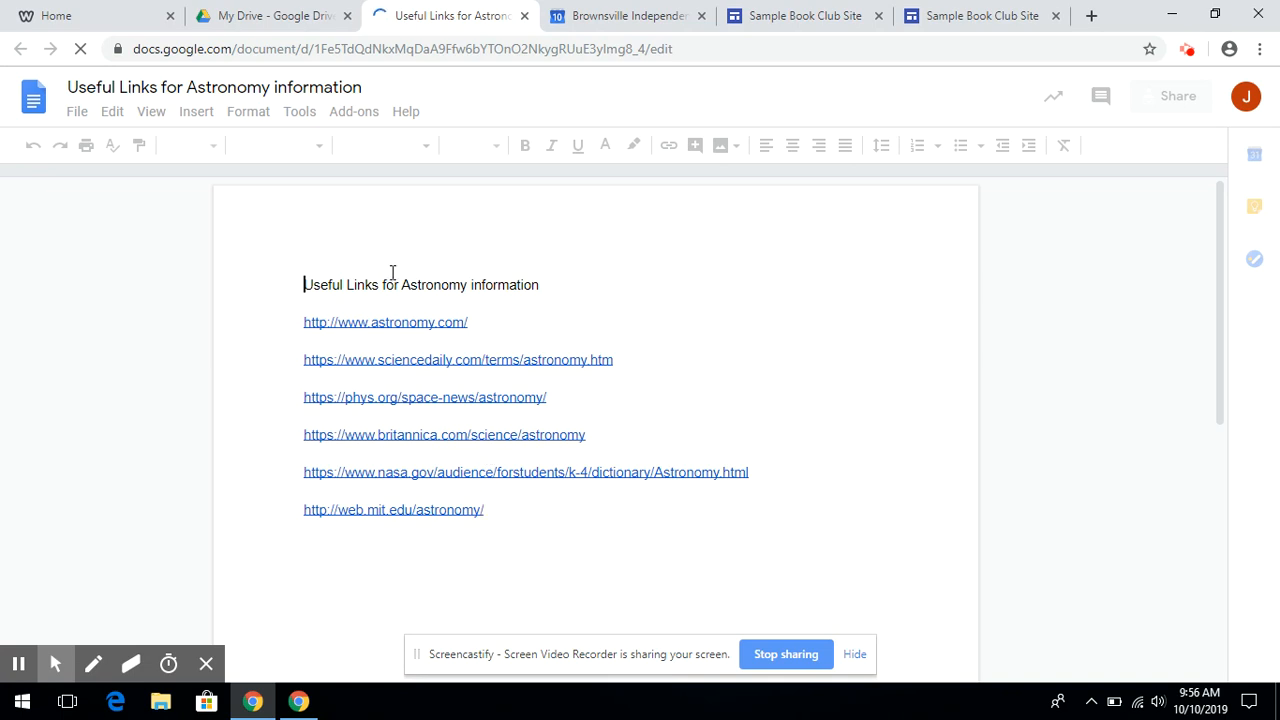
pyautogui.click(523, 509)
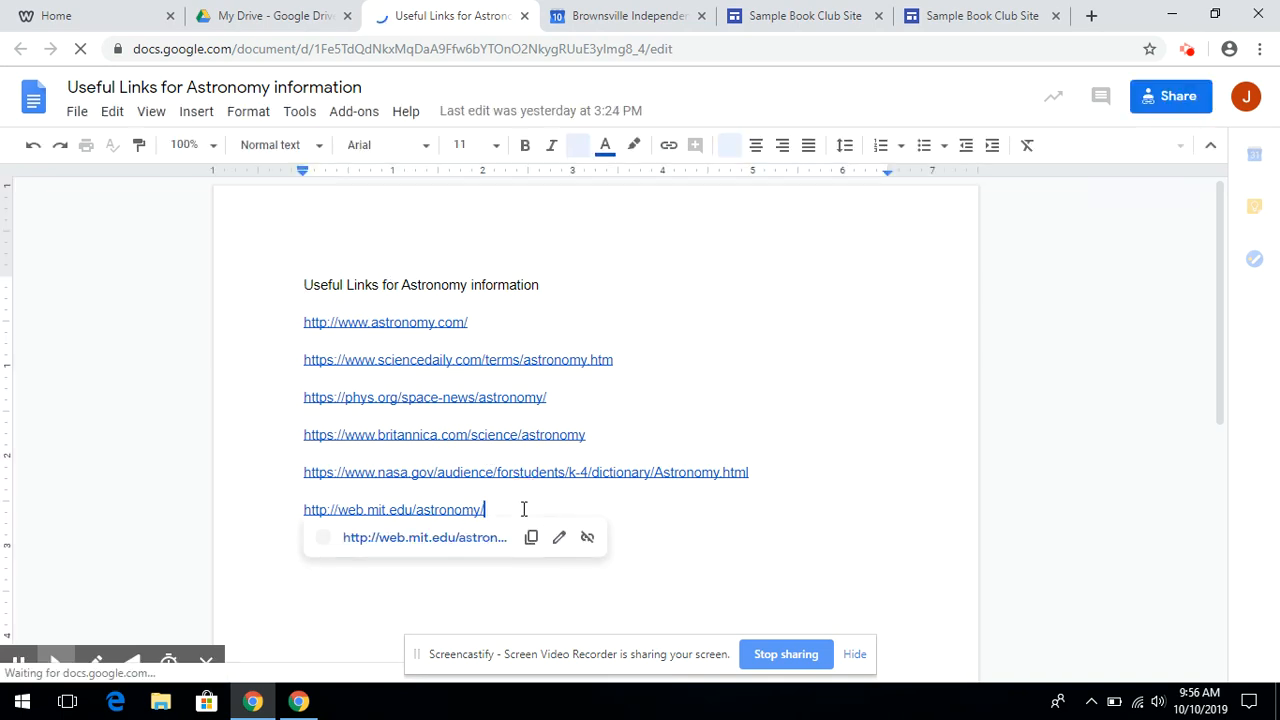
pyautogui.press('Return')
pyautogui.press('Return')
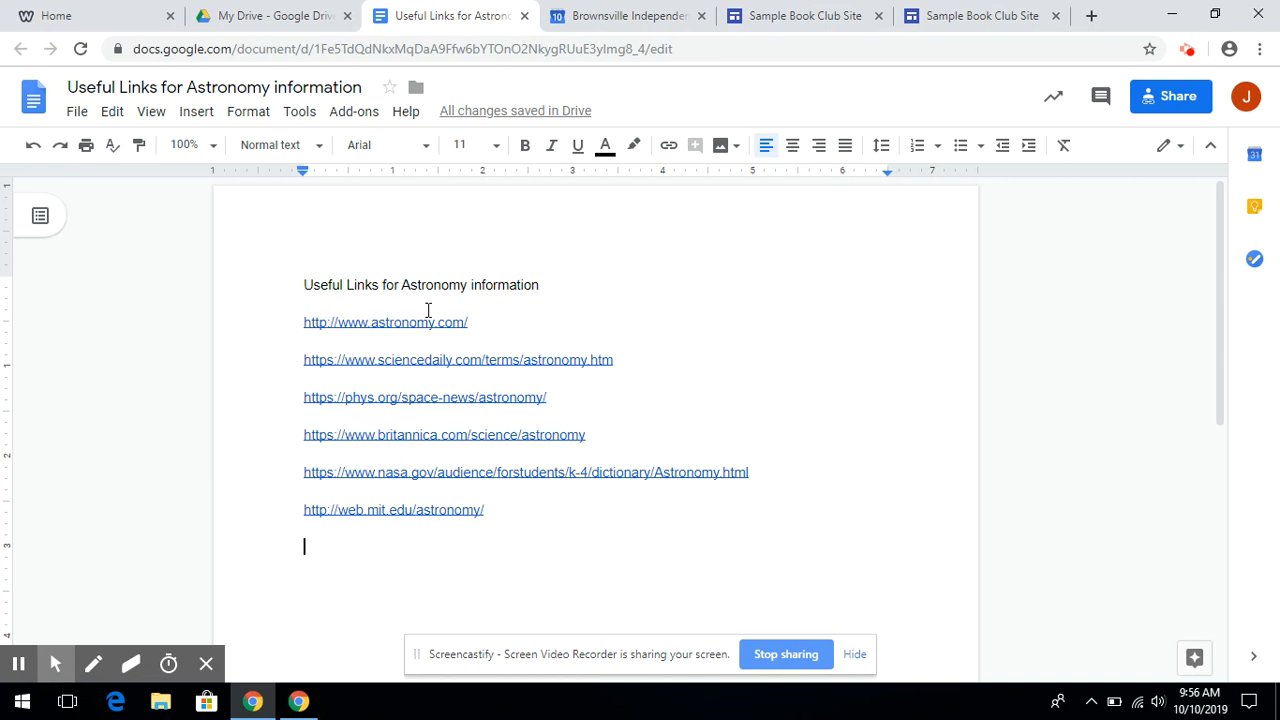
# Look at the published Home page, return to the site editor, and deselect the text beside the embedded links document
pyautogui.click(982, 16)
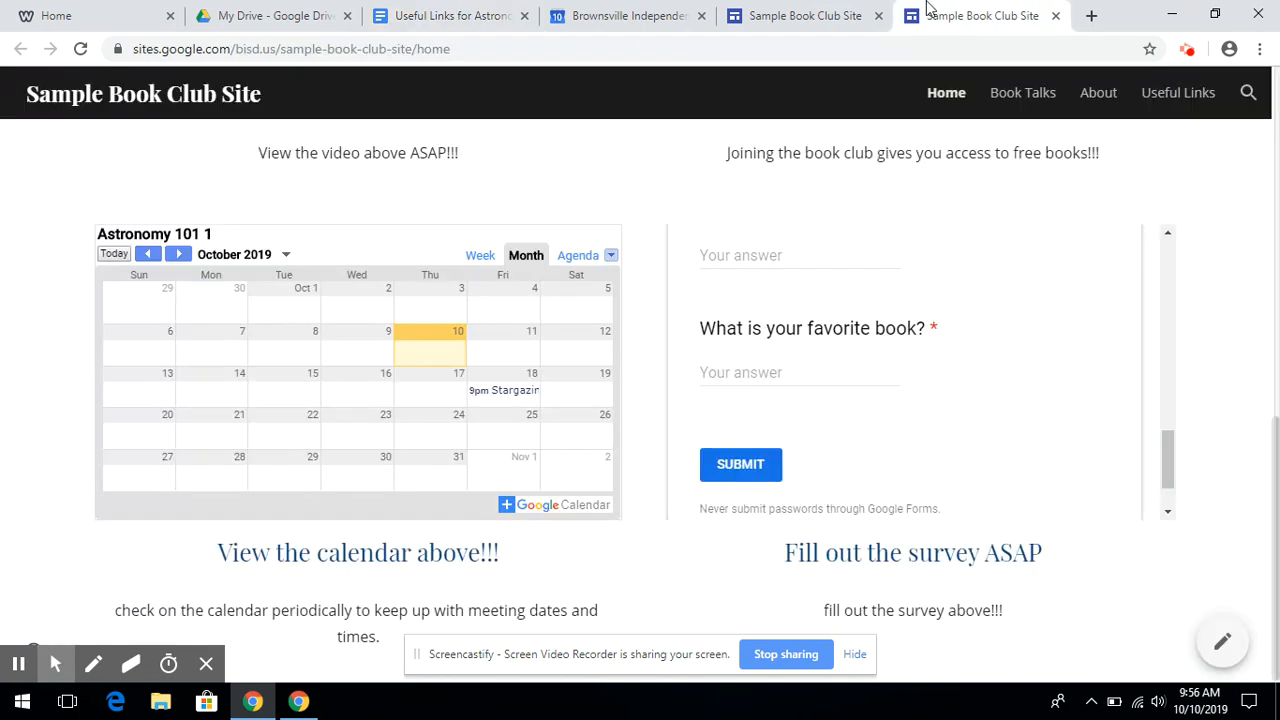
pyautogui.scroll(-1, 698, 418)
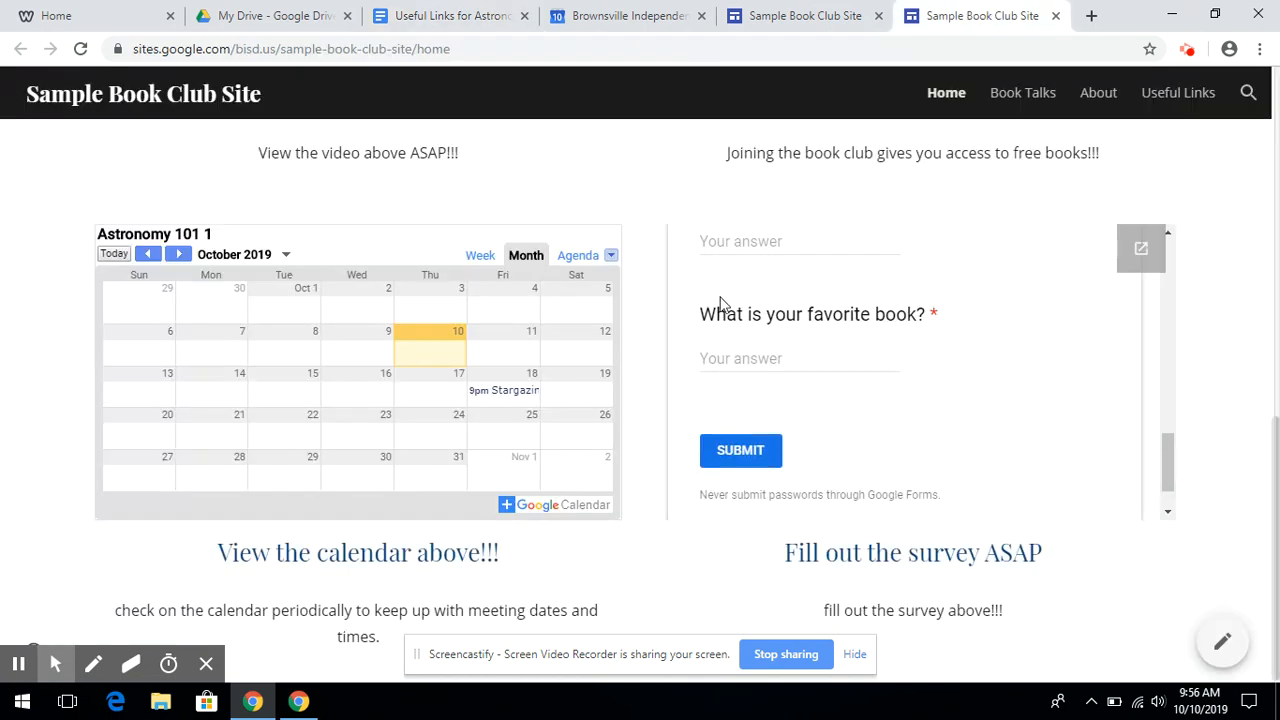
pyautogui.click(800, 16)
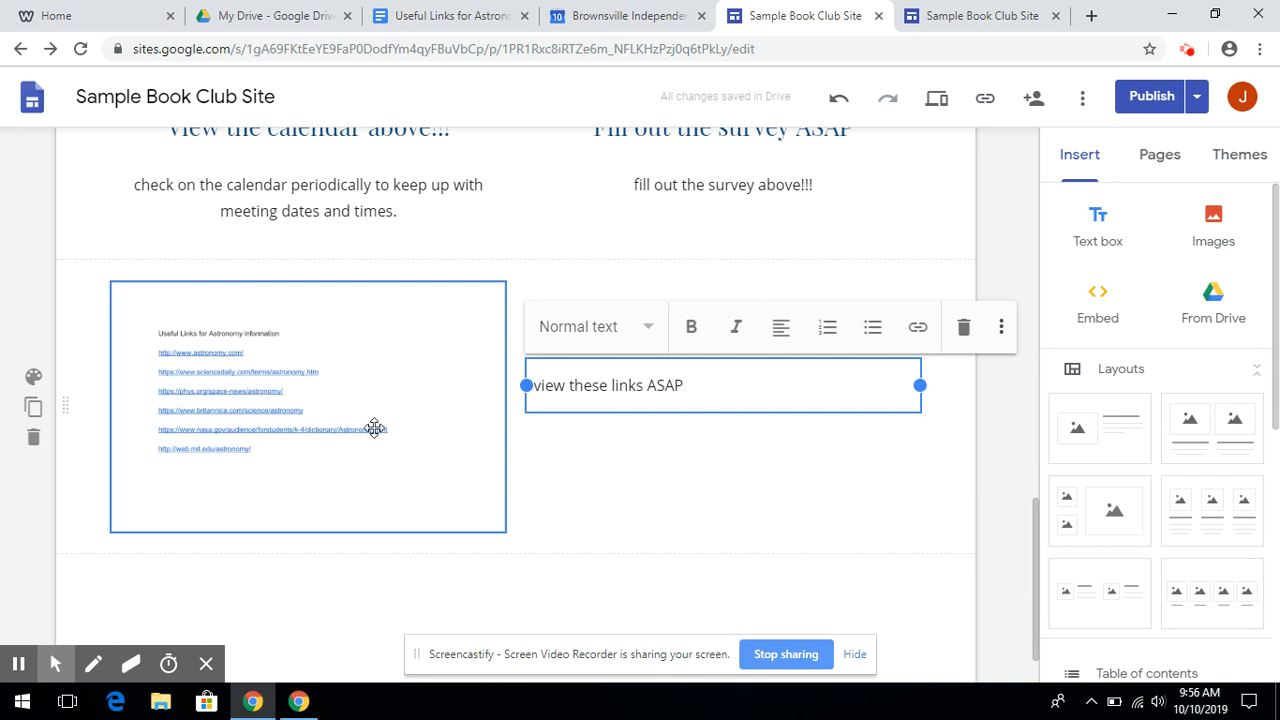
pyautogui.click(811, 533)
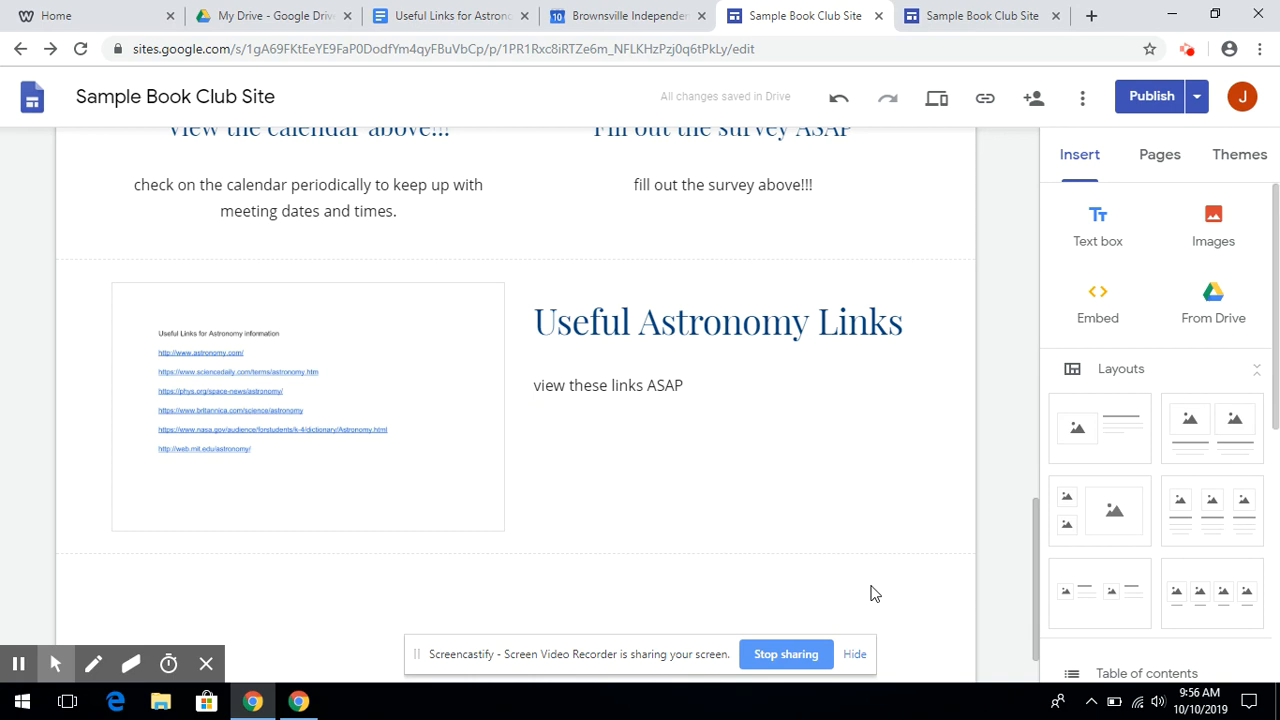
# Look through the files in My Drive on Google Drive and open the Vela MS Book Club site
pyautogui.click(289, 12)
pyautogui.scroll(20, 534, 295)
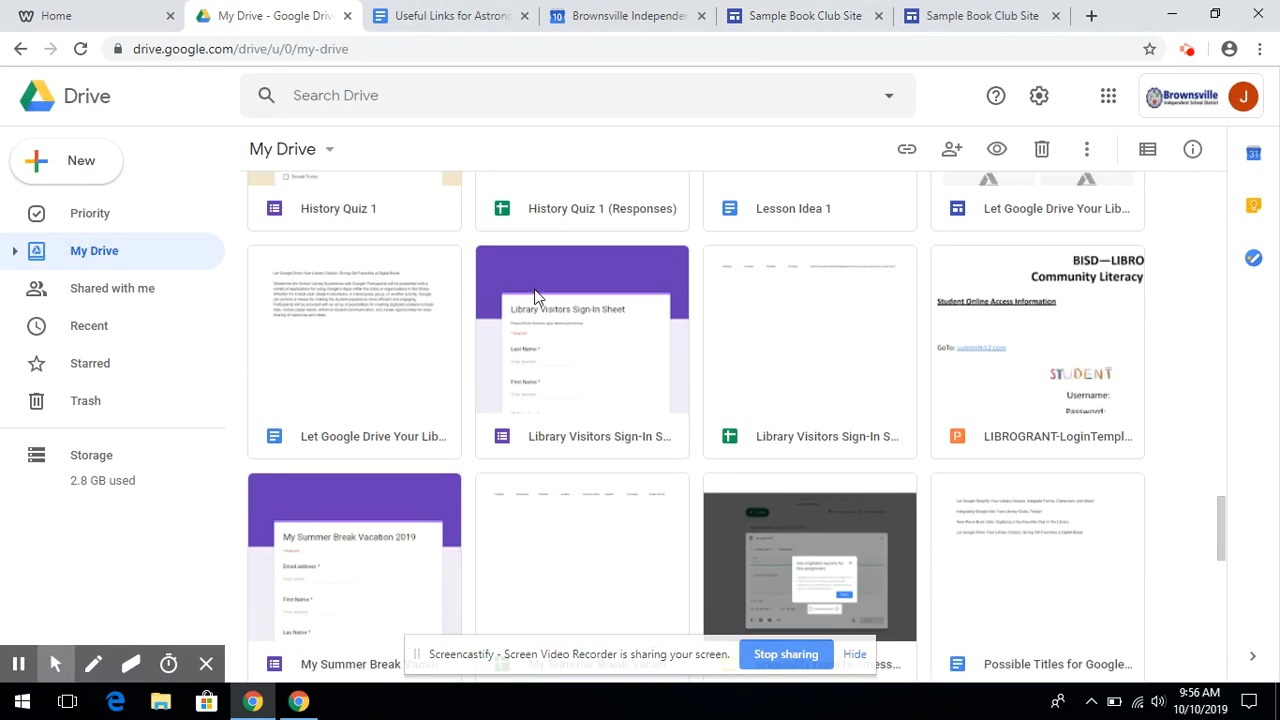
pyautogui.scroll(5, 534, 295)
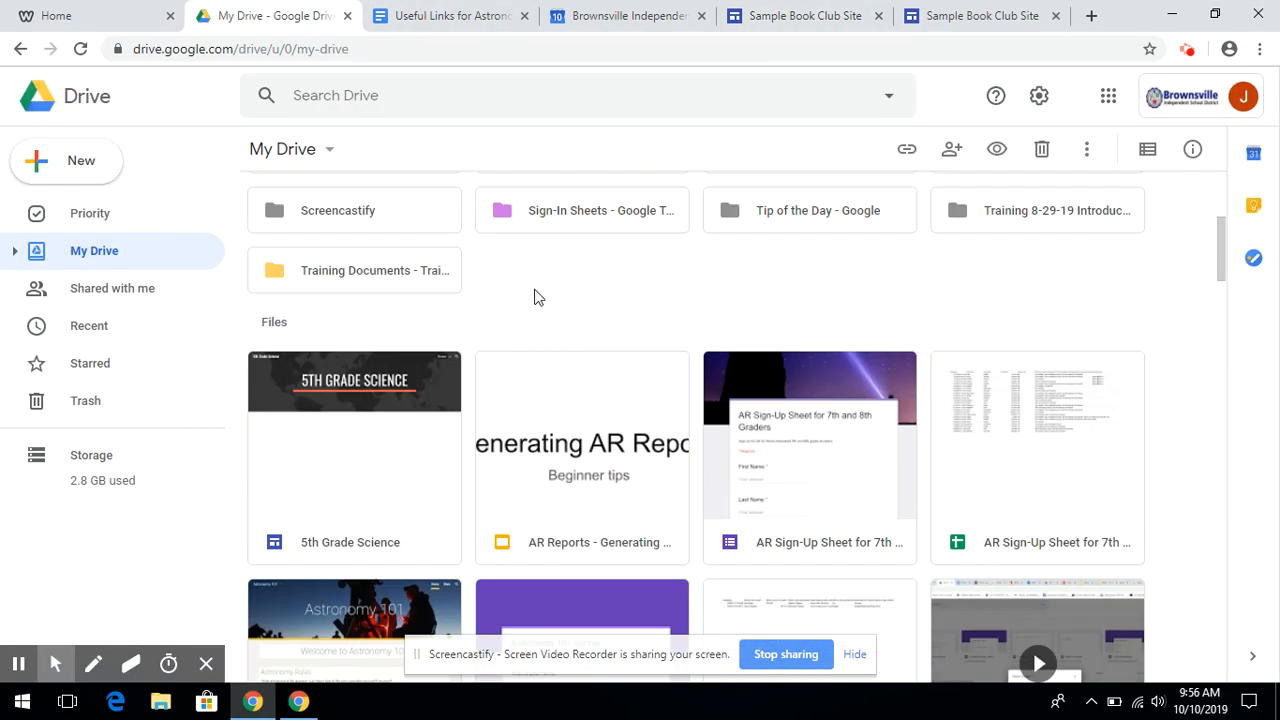
pyautogui.scroll(-5, 534, 295)
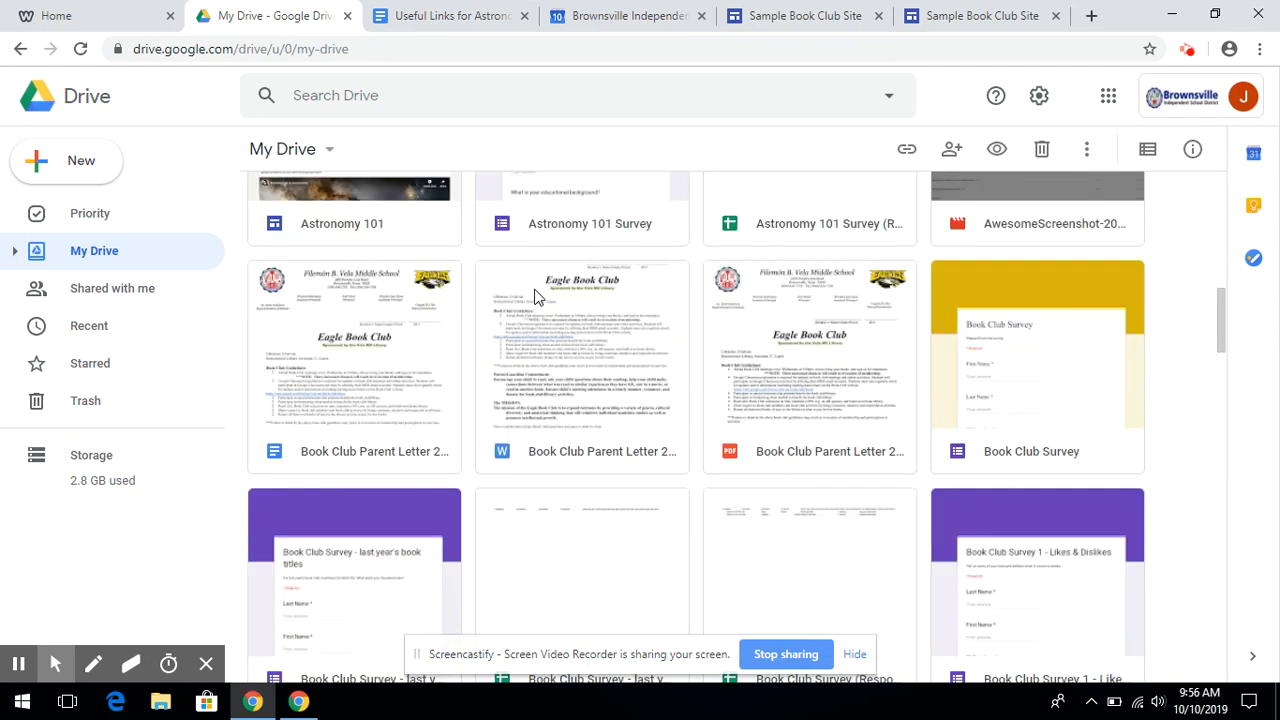
pyautogui.scroll(-2, 534, 295)
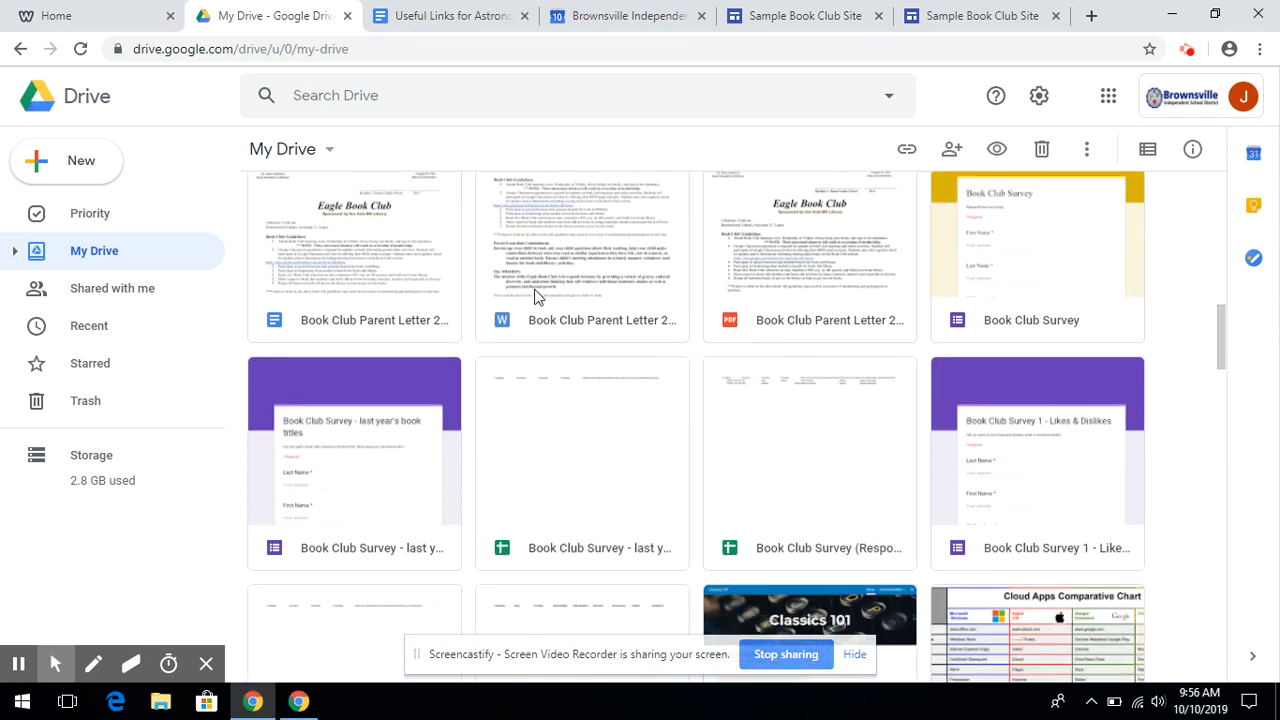
pyautogui.scroll(-3, 534, 295)
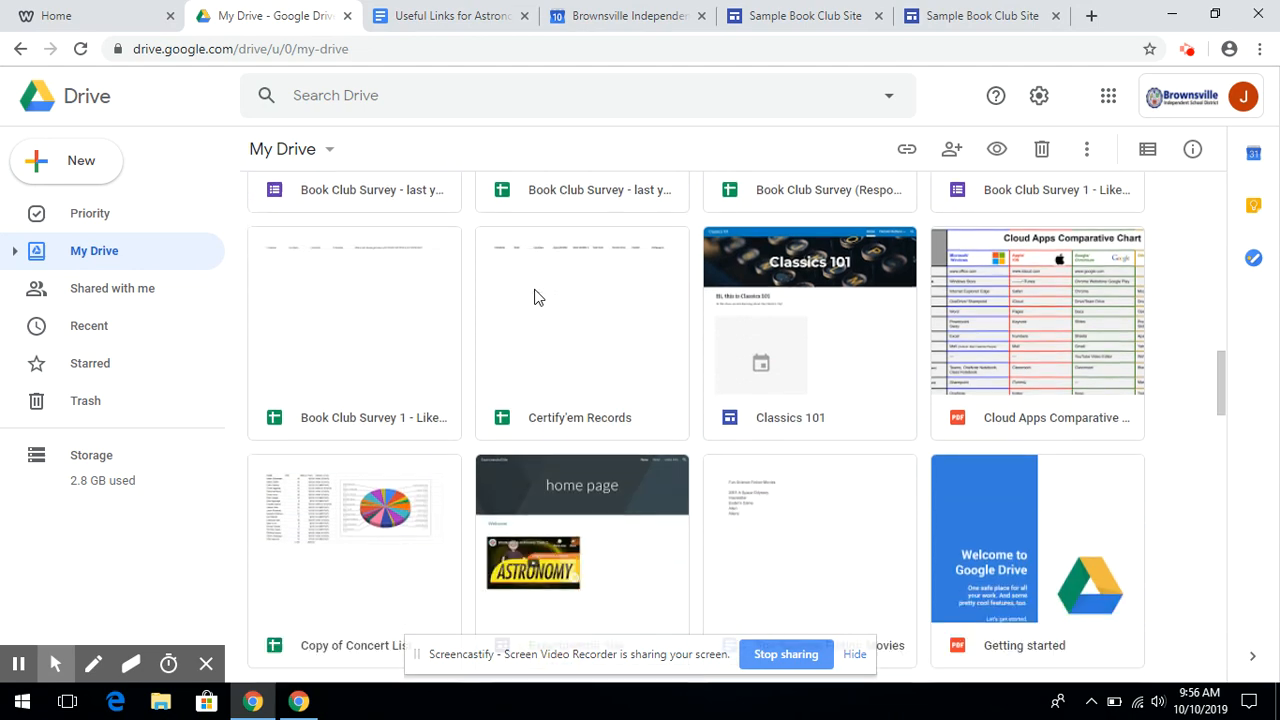
pyautogui.scroll(-4, 534, 297)
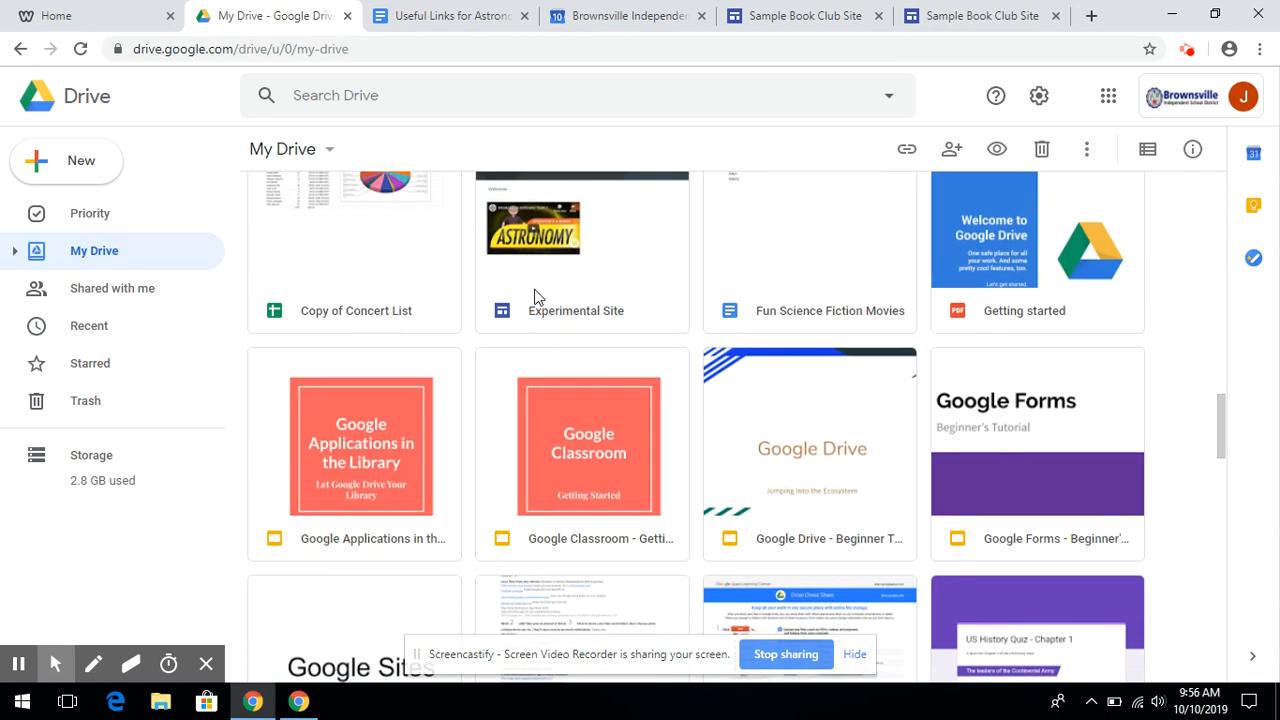
pyautogui.scroll(-2, 534, 295)
pyautogui.scroll(-3, 534, 295)
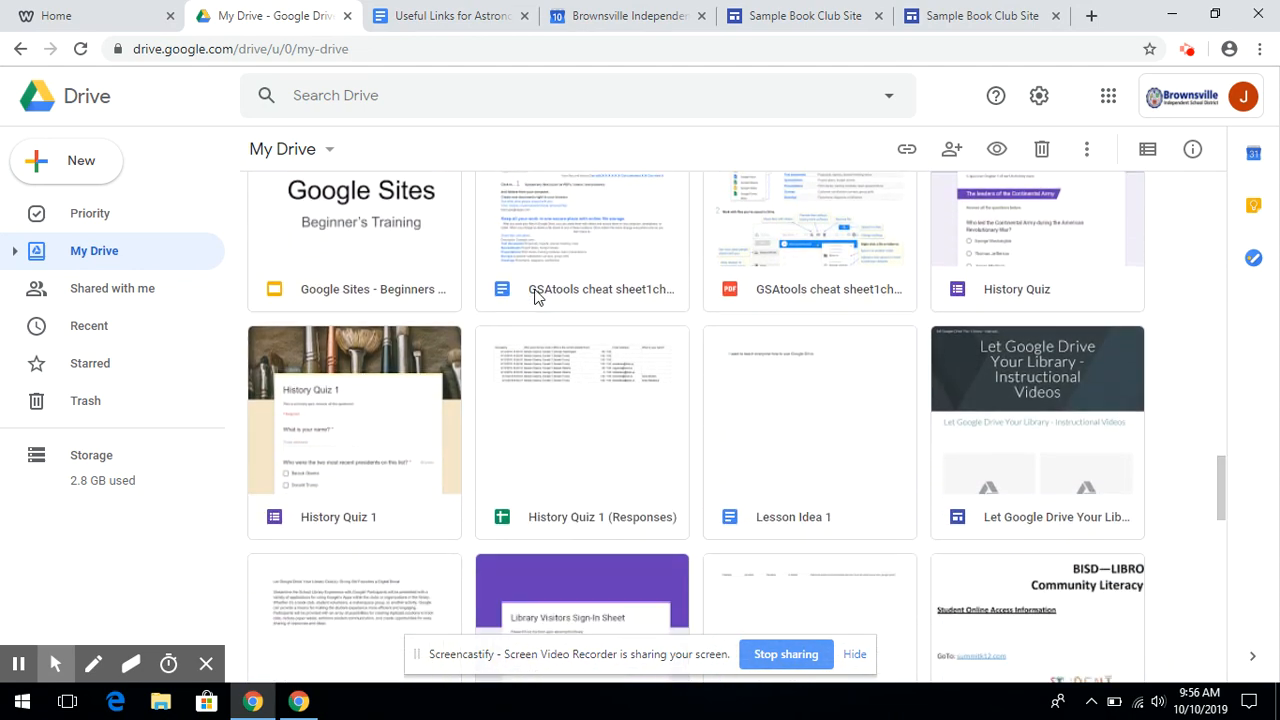
pyautogui.scroll(-5, 534, 297)
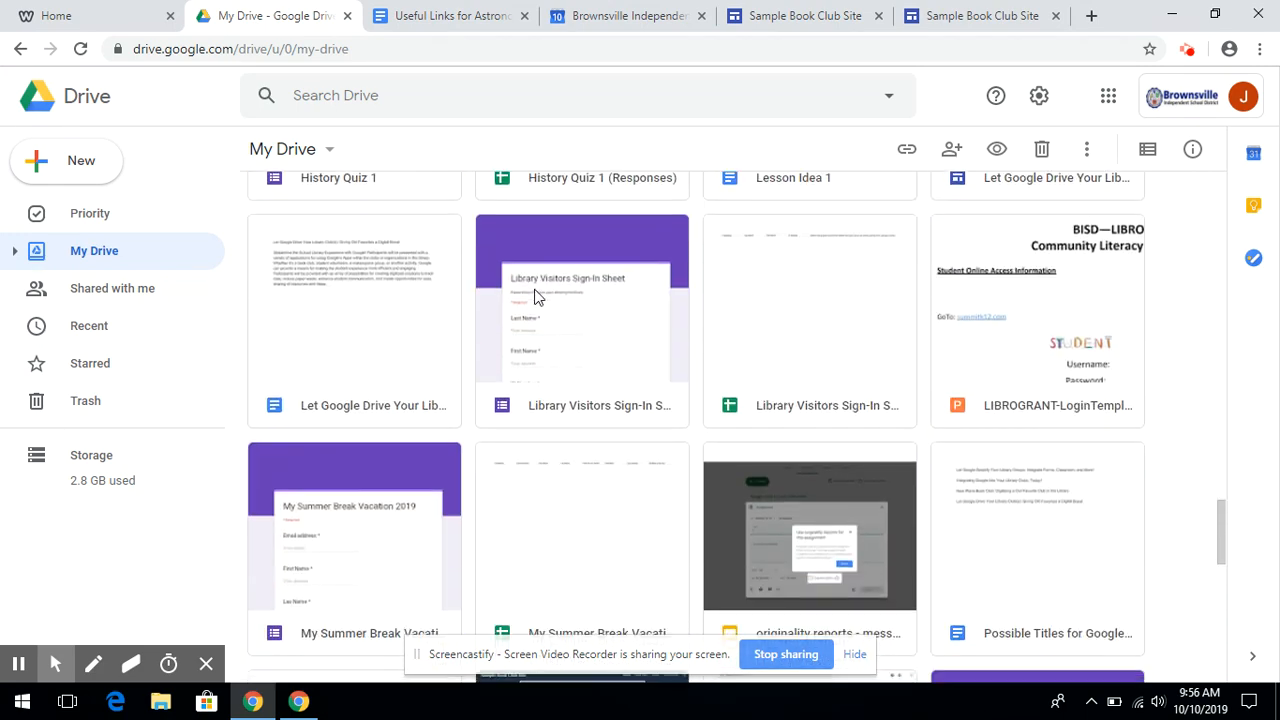
pyautogui.scroll(-6, 534, 295)
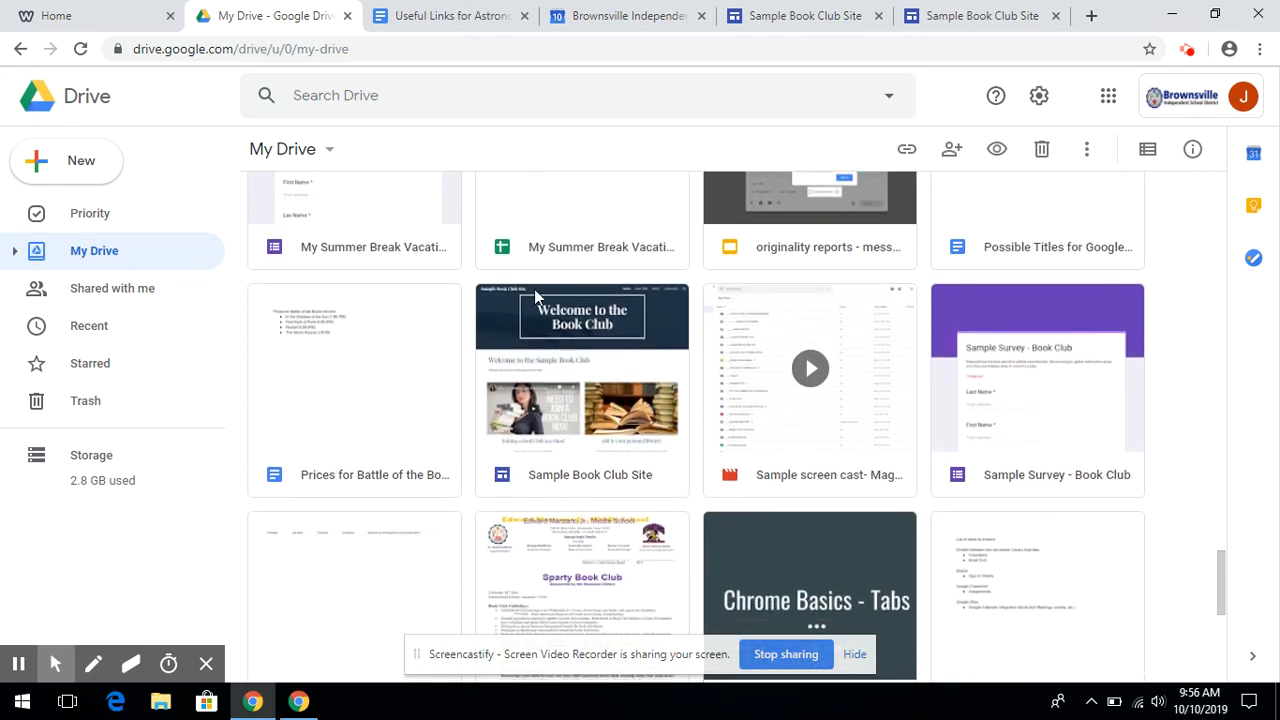
pyautogui.scroll(1, 534, 295)
pyautogui.scroll(-4, 534, 295)
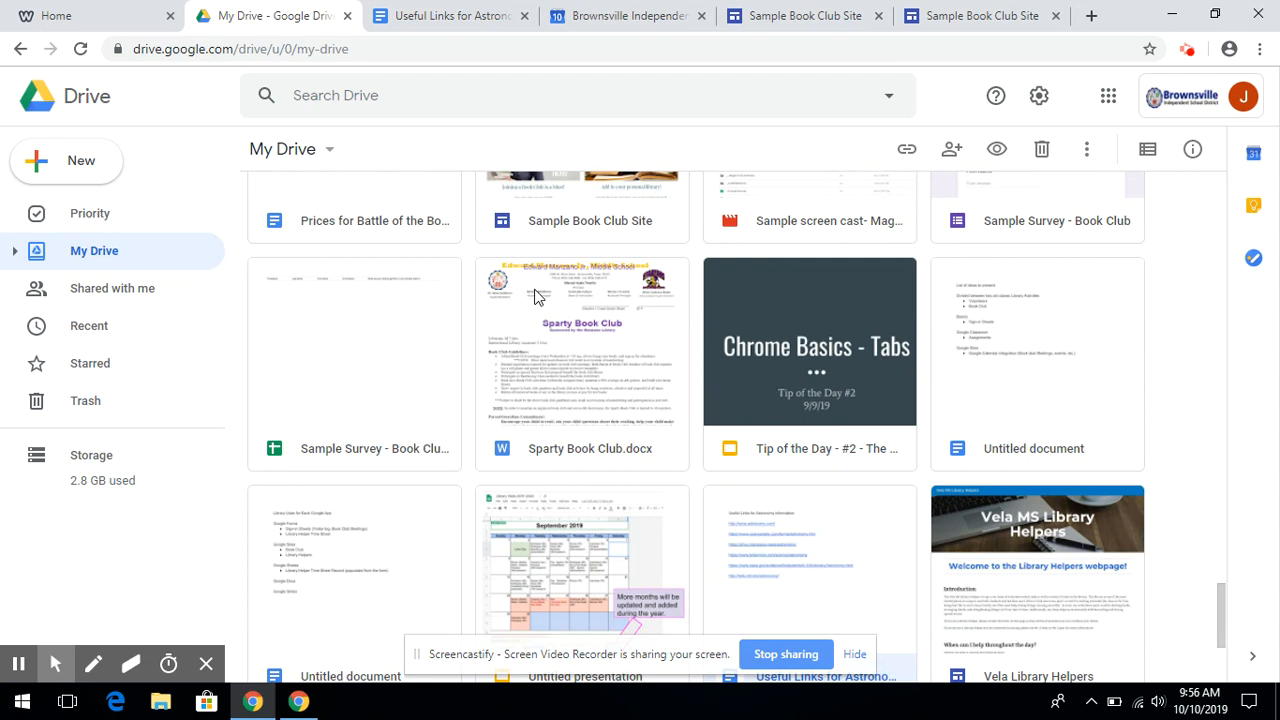
pyautogui.scroll(-1, 534, 297)
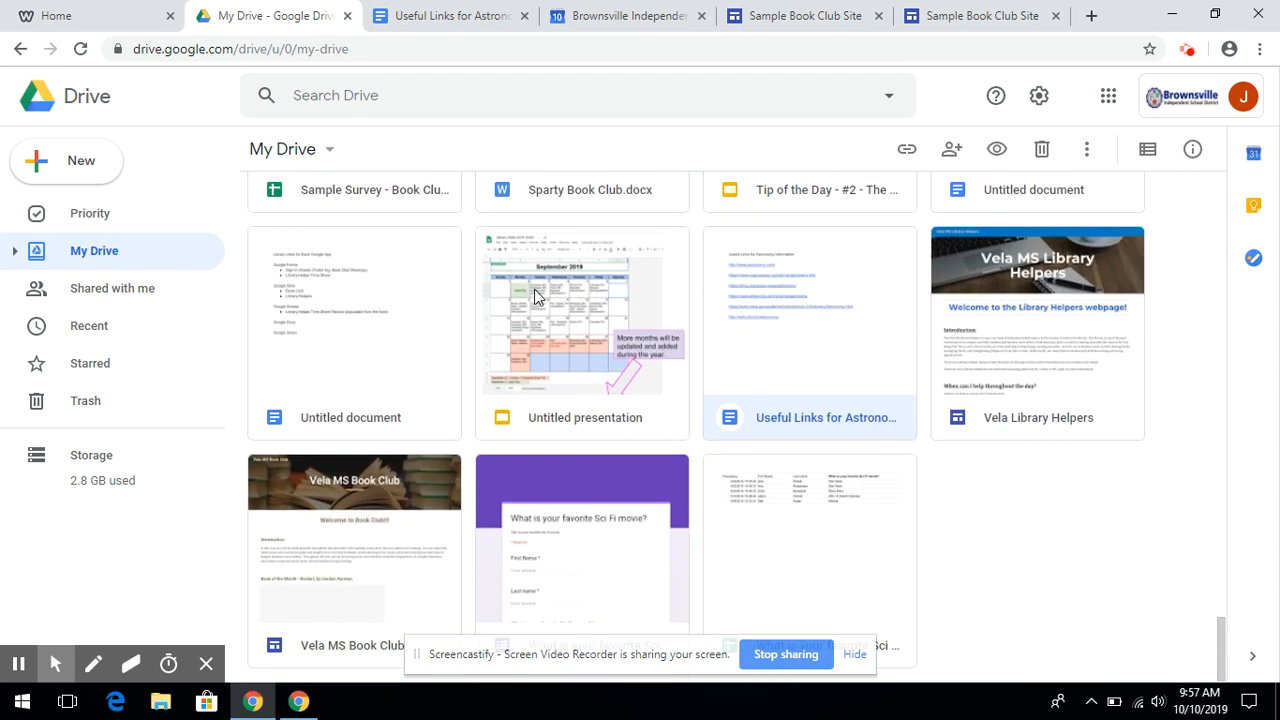
pyautogui.doubleClick(380, 532)
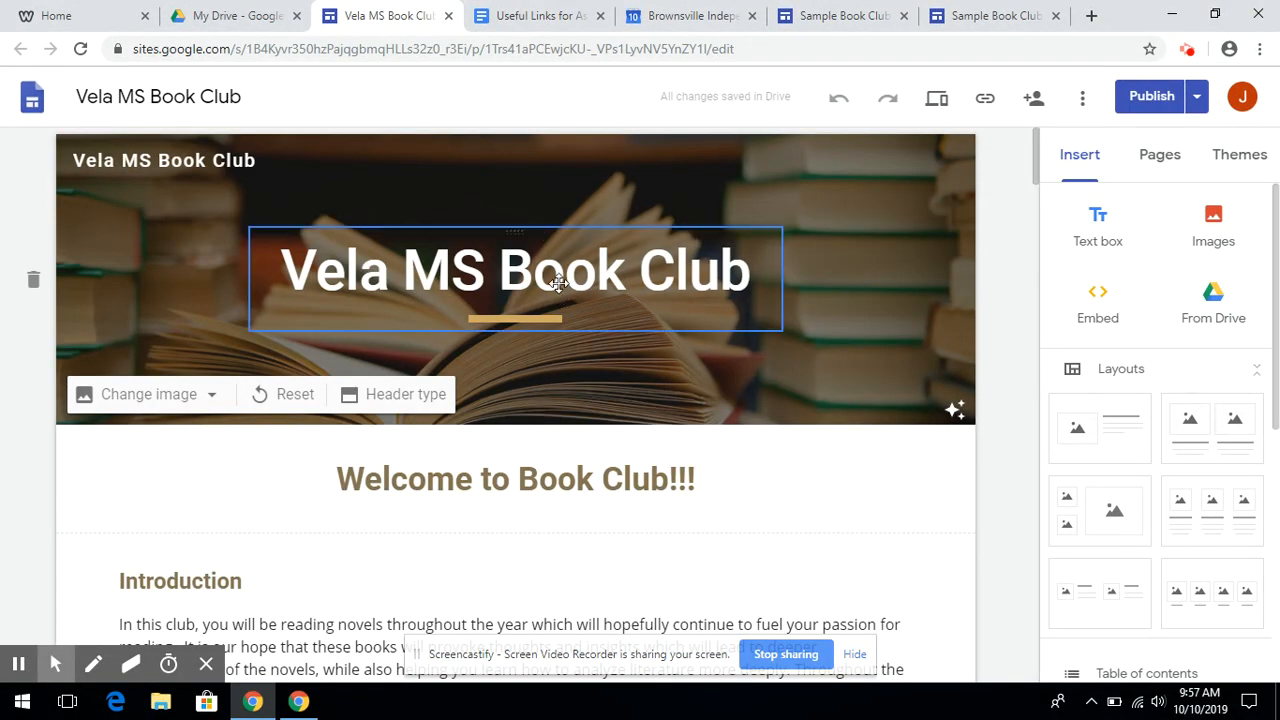
# Examine the Vela MS Book Club page's introduction, book of the month video, announcements, posting guidelines and Google Classroom how-to video
pyautogui.click(530, 480)
pyautogui.scroll(-2, 486, 486)
pyautogui.click(487, 488)
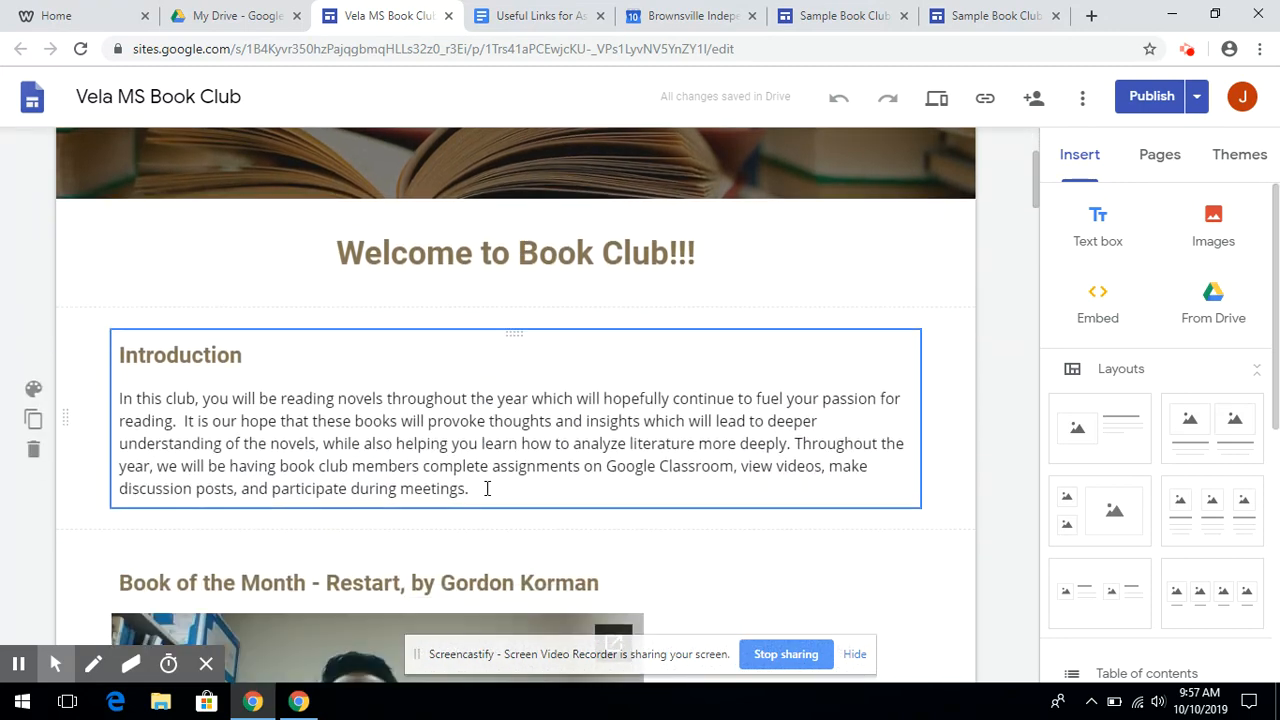
pyautogui.scroll(-4, 487, 488)
pyautogui.click(486, 486)
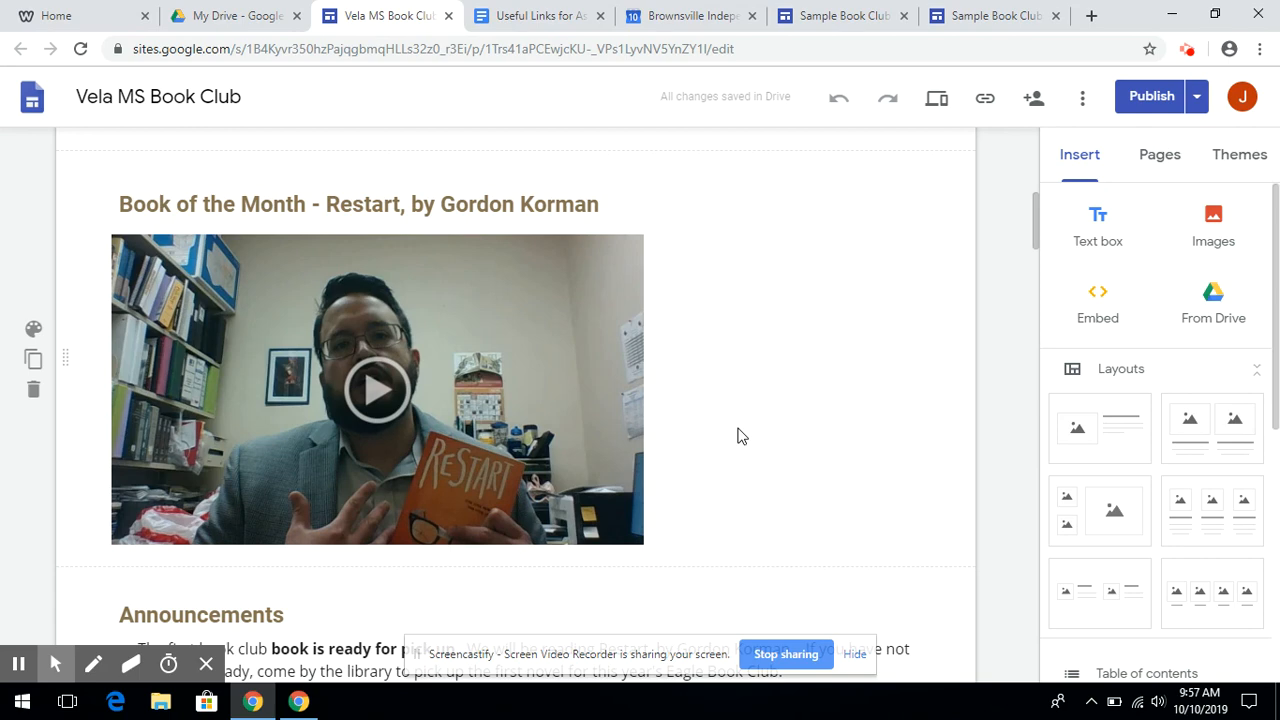
pyautogui.scroll(-5, 741, 436)
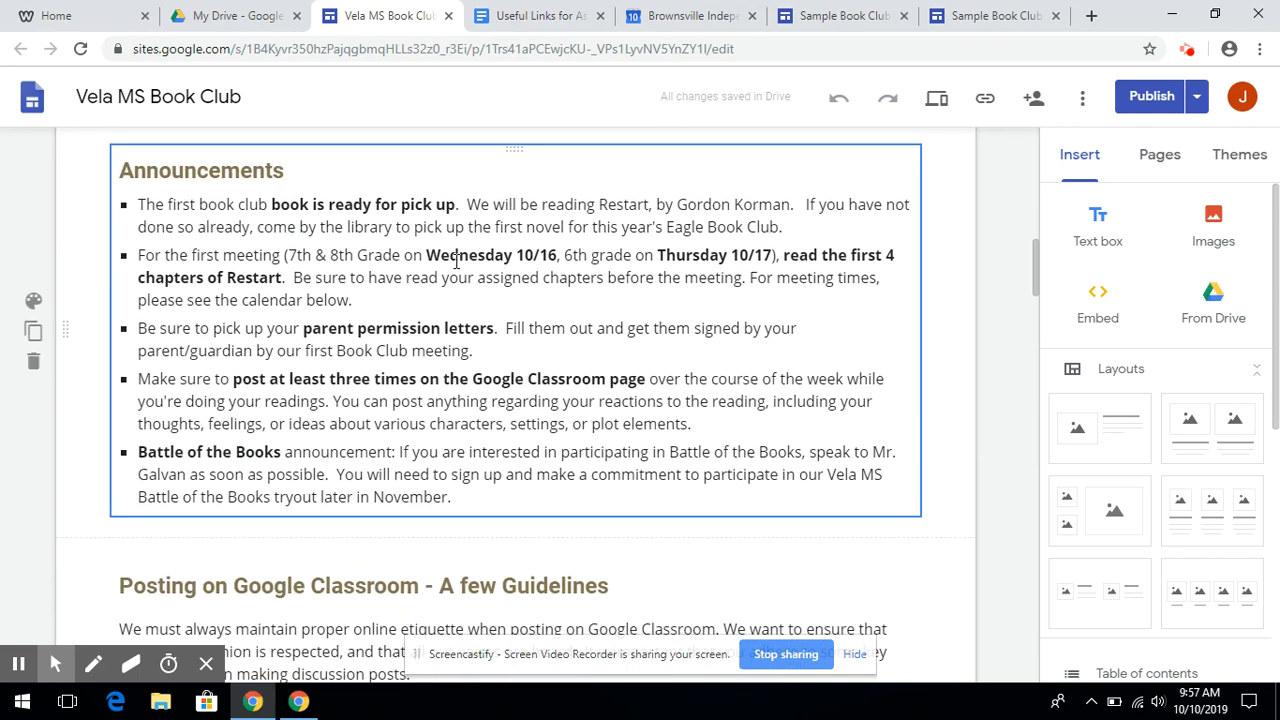
pyautogui.scroll(-4, 510, 406)
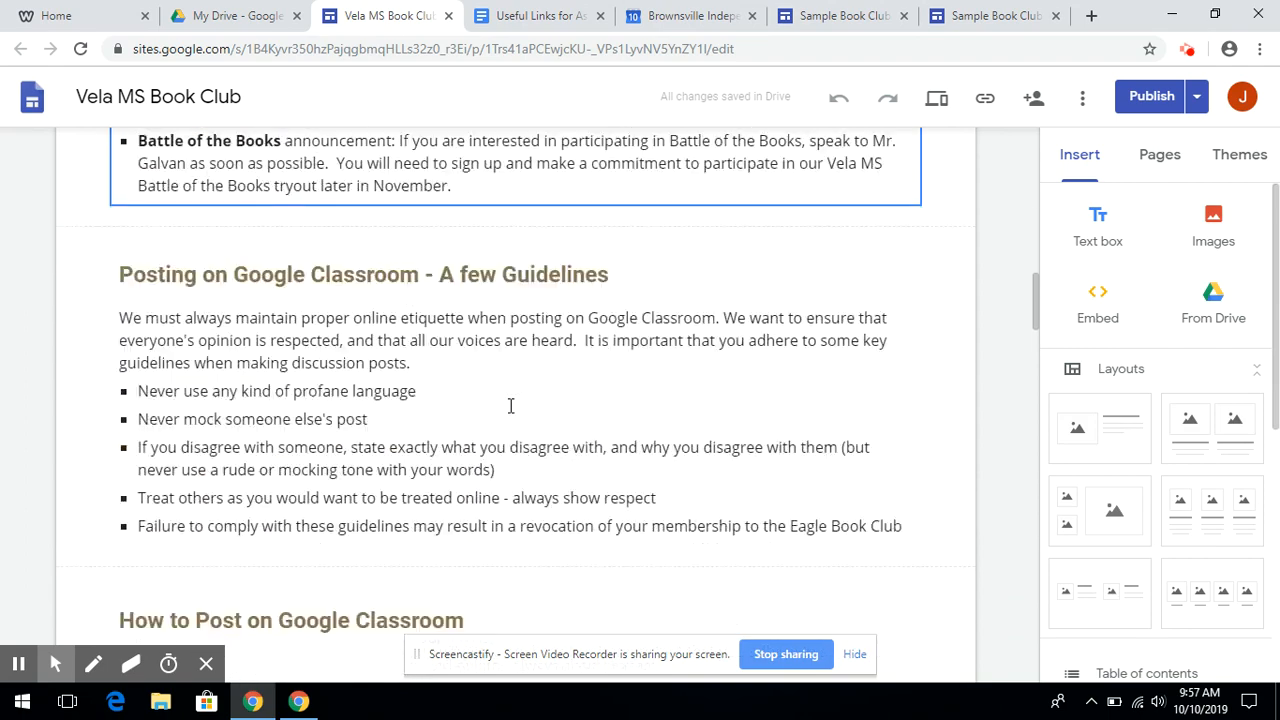
pyautogui.scroll(1, 510, 406)
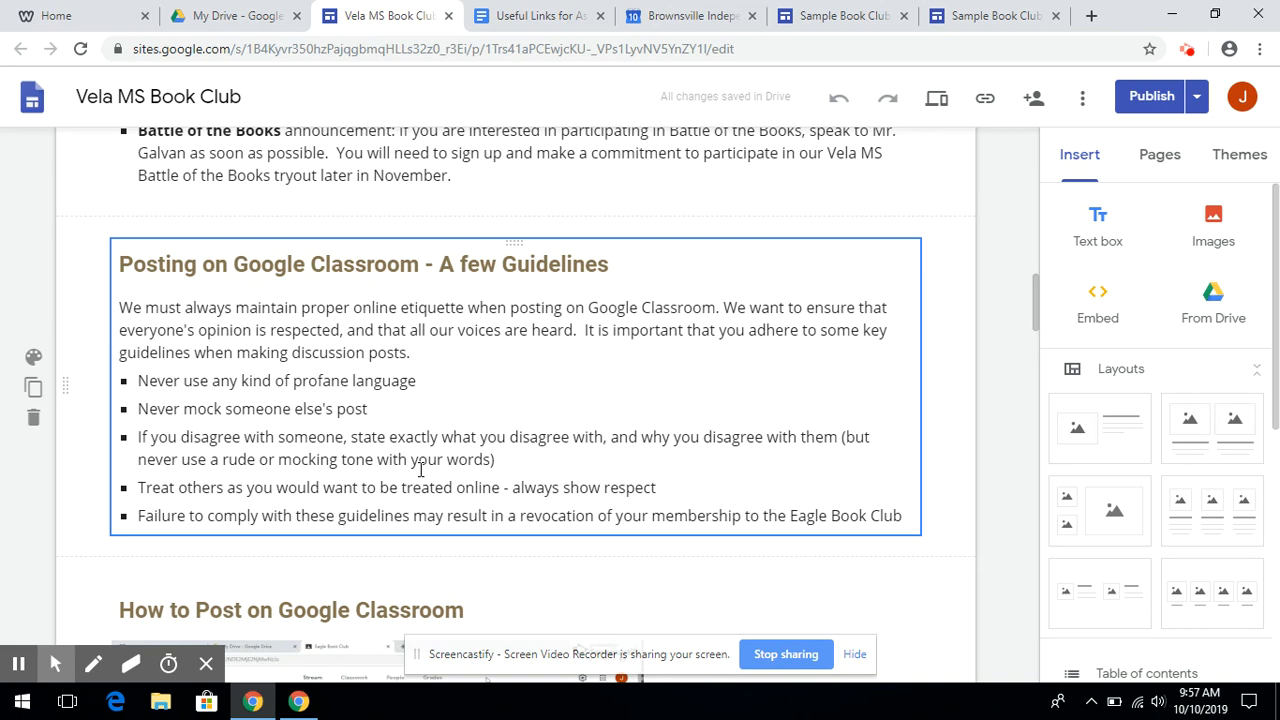
pyautogui.scroll(-4, 421, 470)
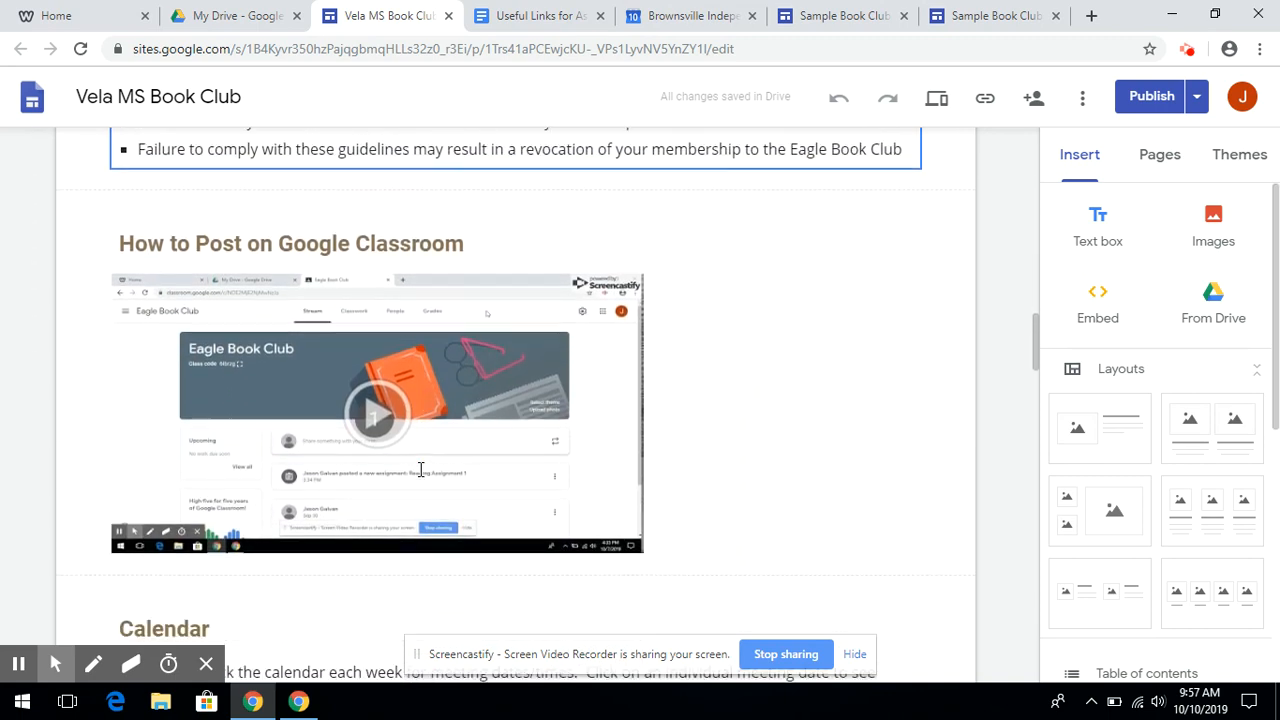
pyautogui.scroll(-1, 409, 425)
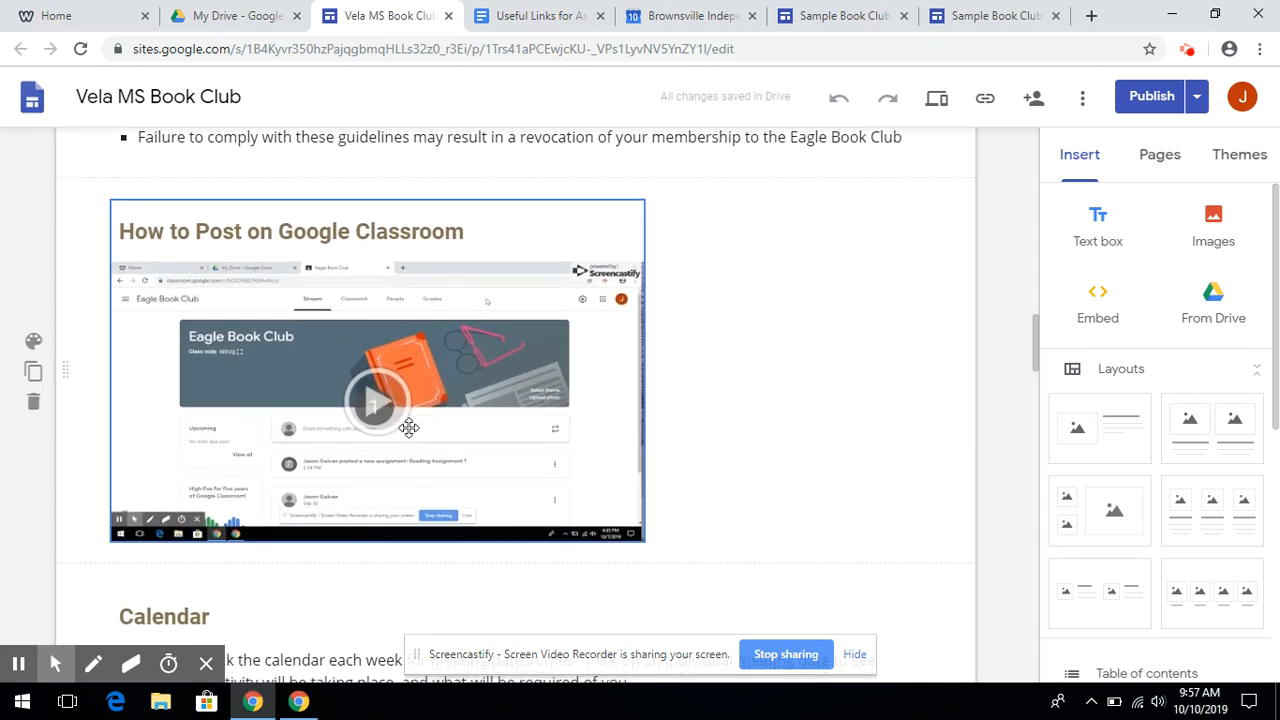
# Examine the page's calendar, book club survey and letter to parents, and review the header and book of the month section again
pyautogui.scroll(-3, 409, 427)
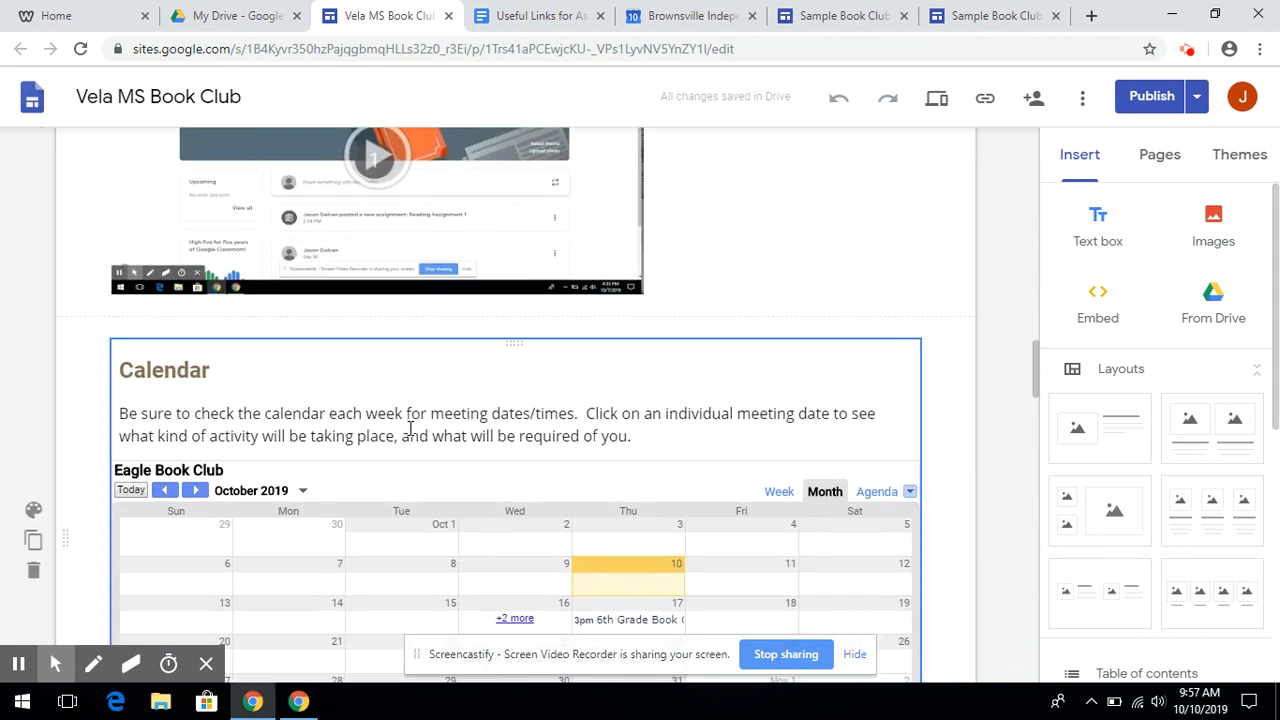
pyautogui.scroll(1, 409, 427)
pyautogui.scroll(-4, 409, 427)
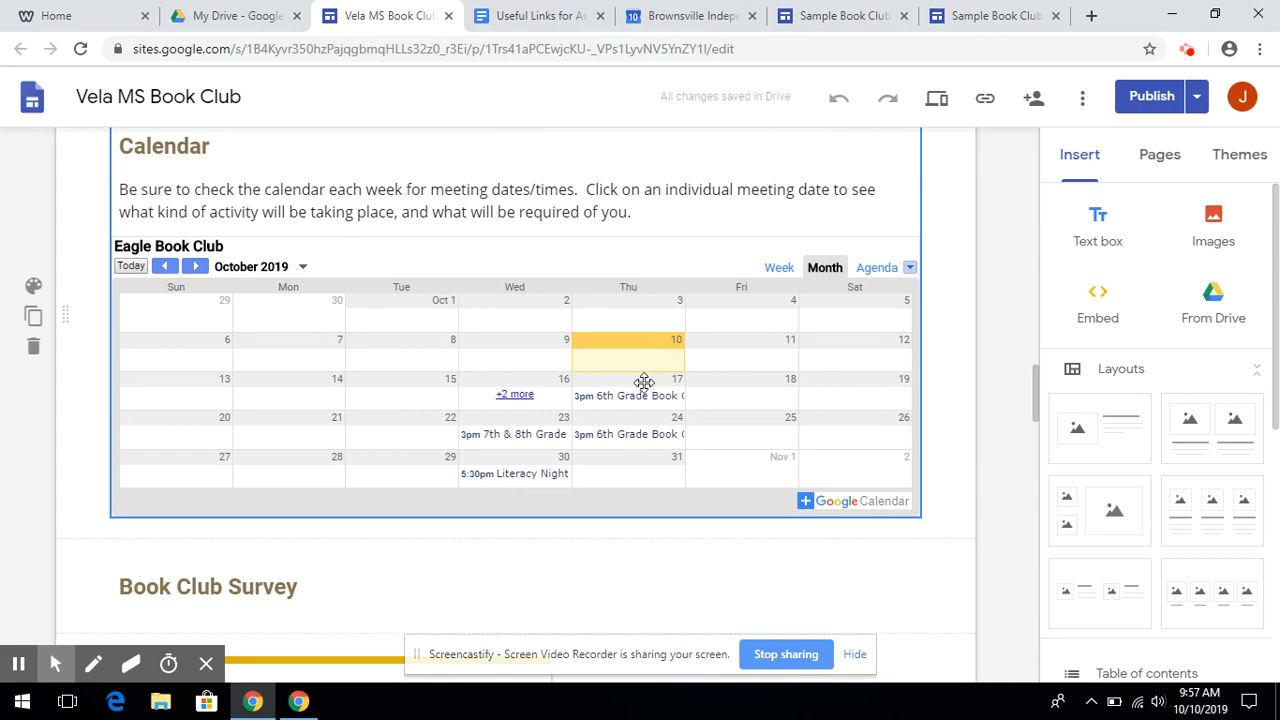
pyautogui.scroll(-1, 476, 535)
pyautogui.scroll(-5, 476, 535)
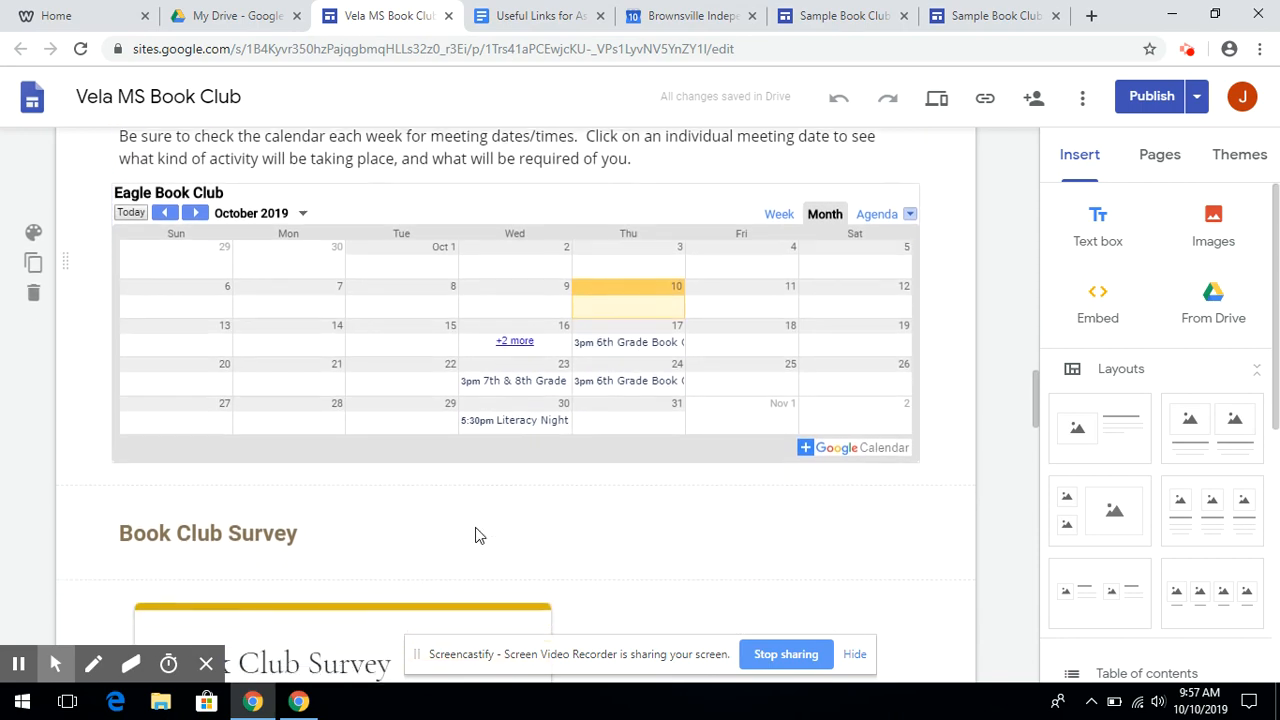
pyautogui.scroll(-6, 475, 527)
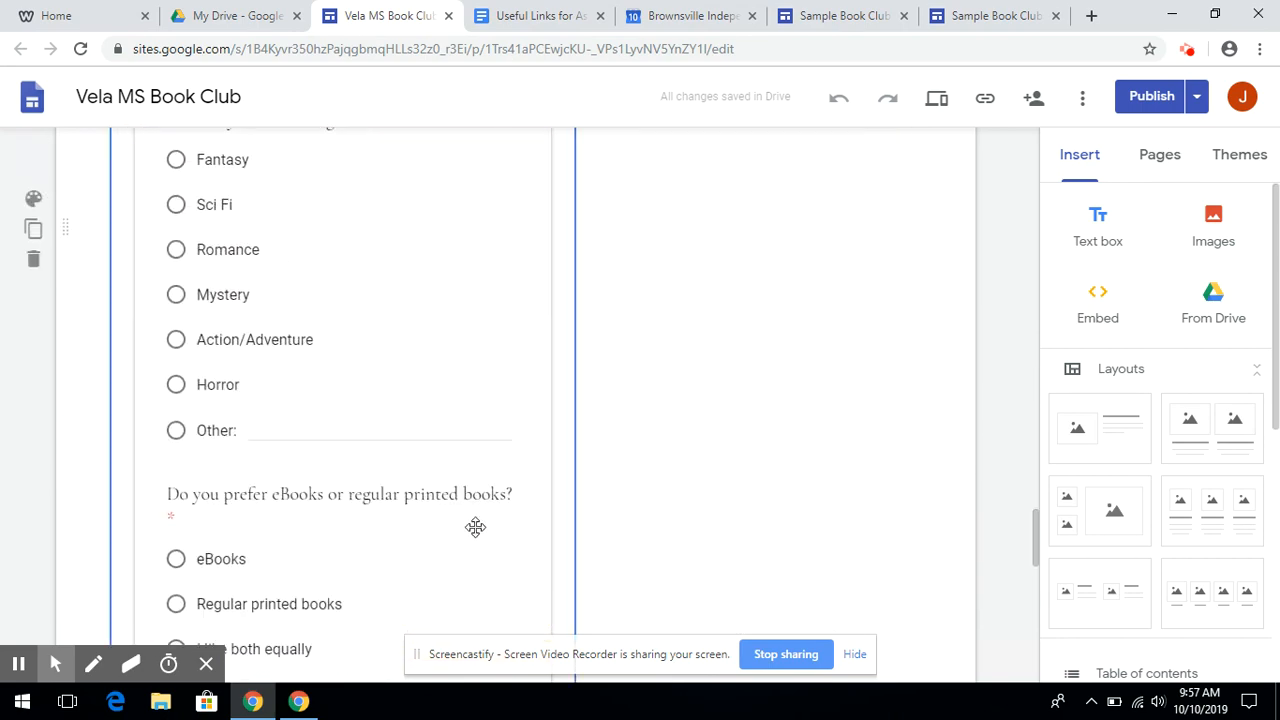
pyautogui.scroll(6, 475, 527)
pyautogui.scroll(-9, 475, 527)
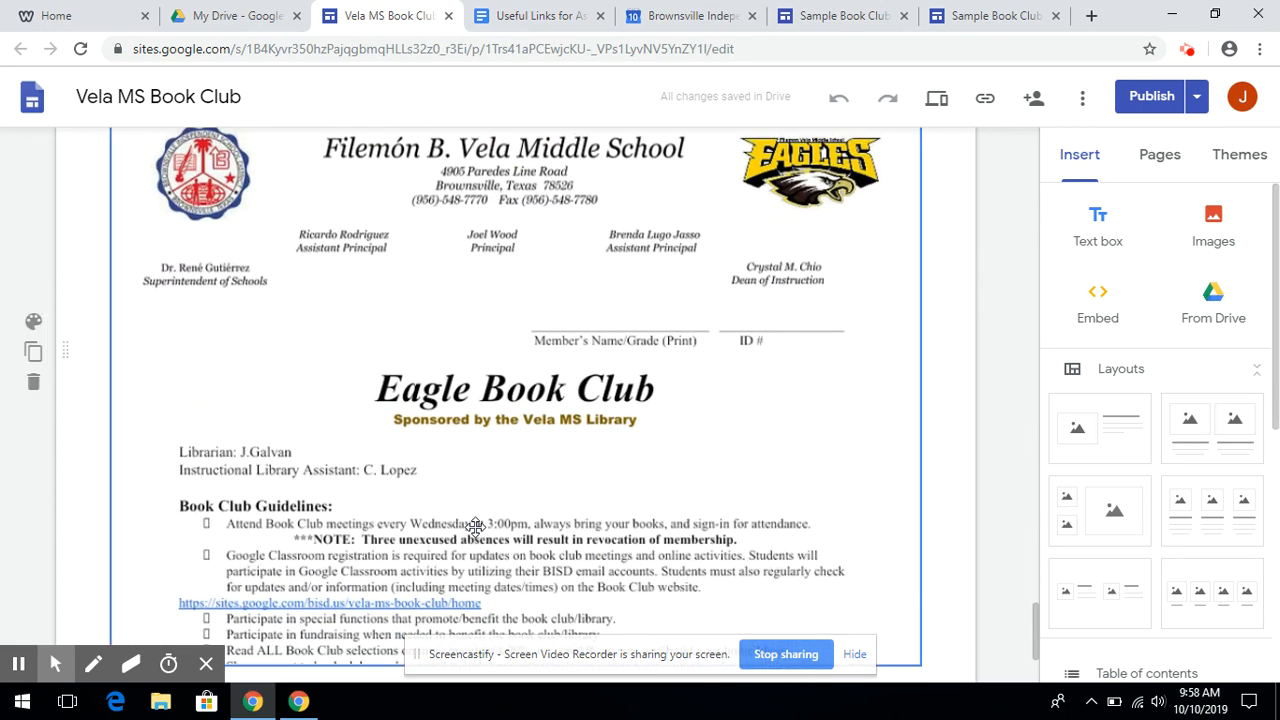
pyautogui.scroll(-2, 475, 527)
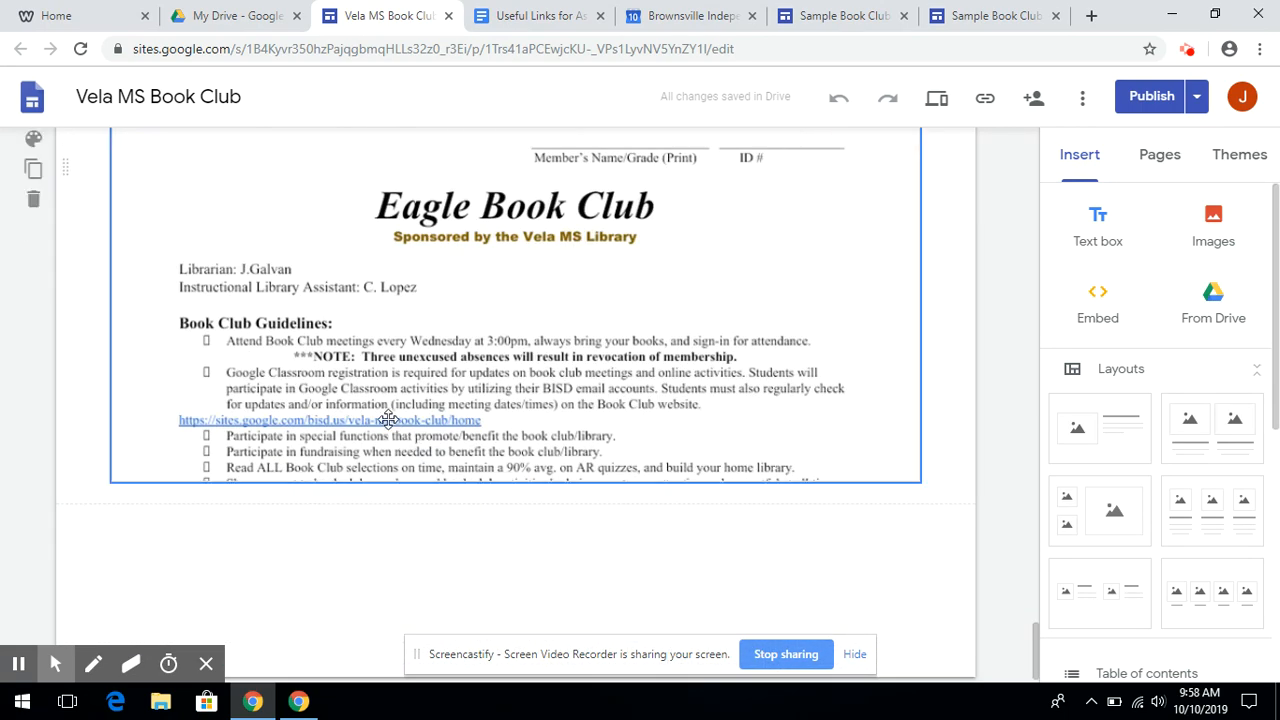
pyautogui.scroll(5, 628, 376)
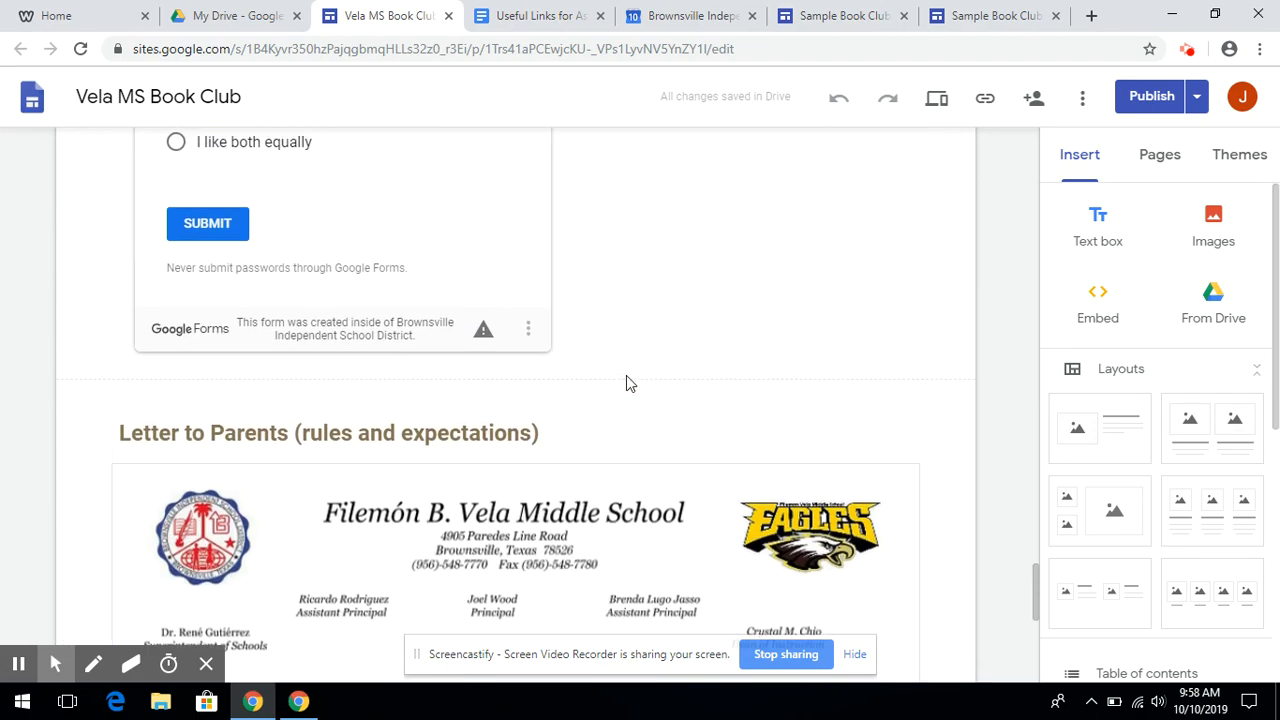
pyautogui.scroll(15, 626, 378)
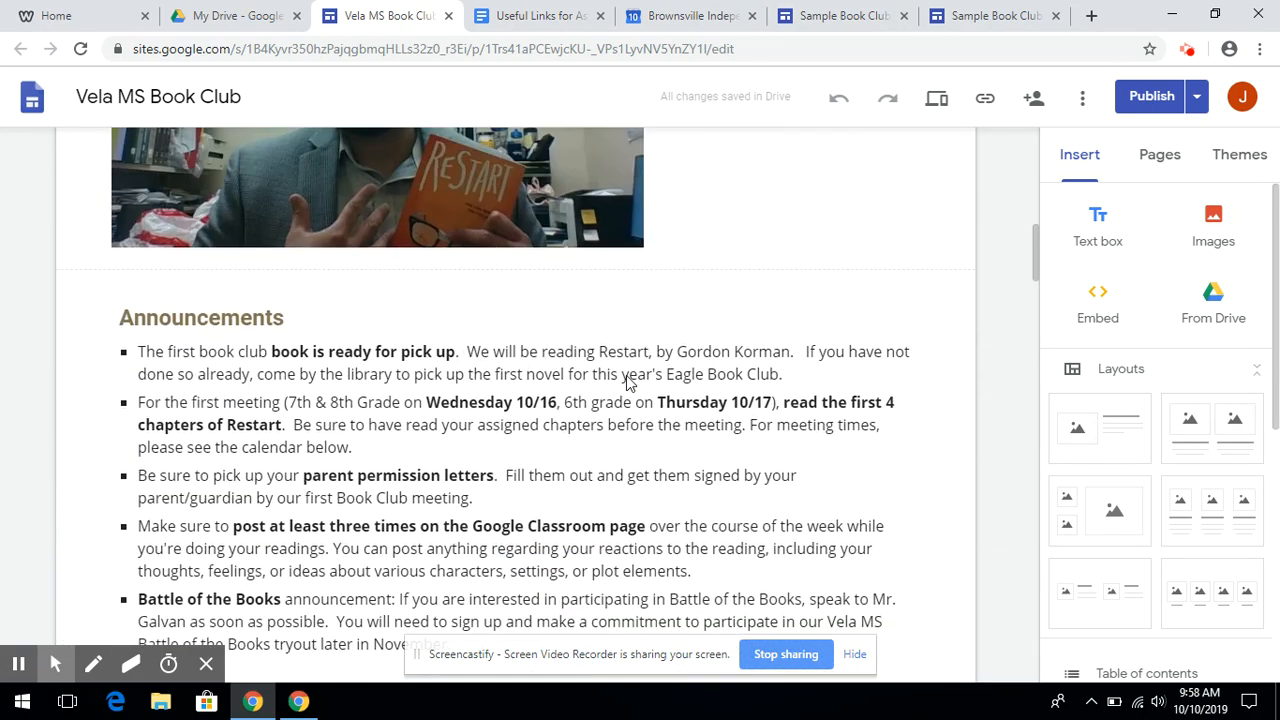
pyautogui.scroll(8, 626, 383)
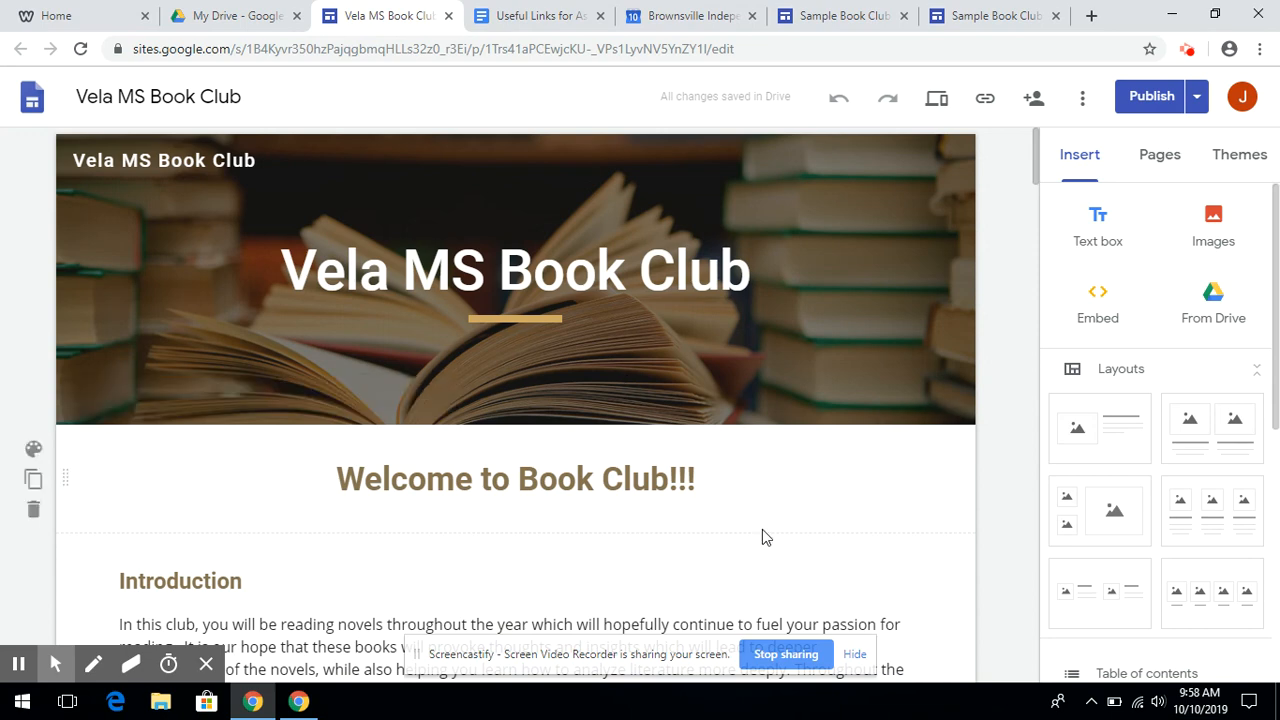
pyautogui.scroll(-1, 763, 535)
pyautogui.scroll(-6, 763, 531)
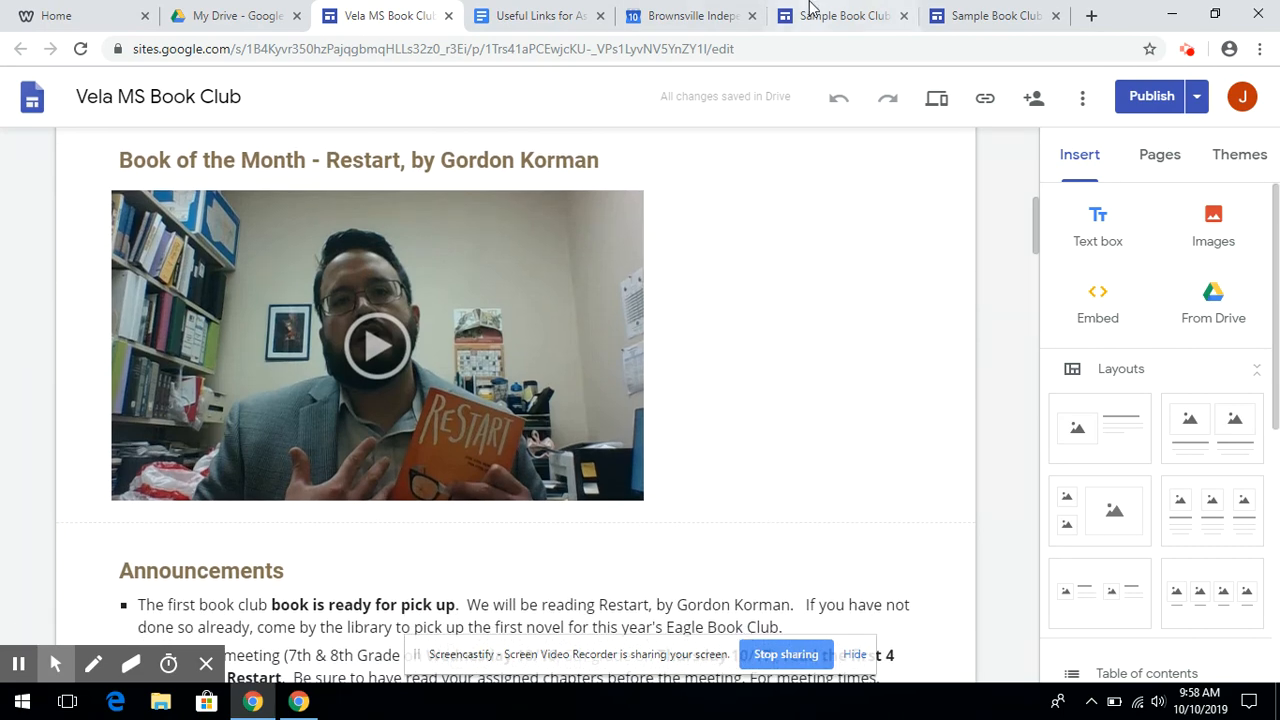
# Return to the Sample Book Club Site editor, view and select its published site link, and close the link dialog
pyautogui.click(860, 14)
pyautogui.scroll(10, 785, 263)
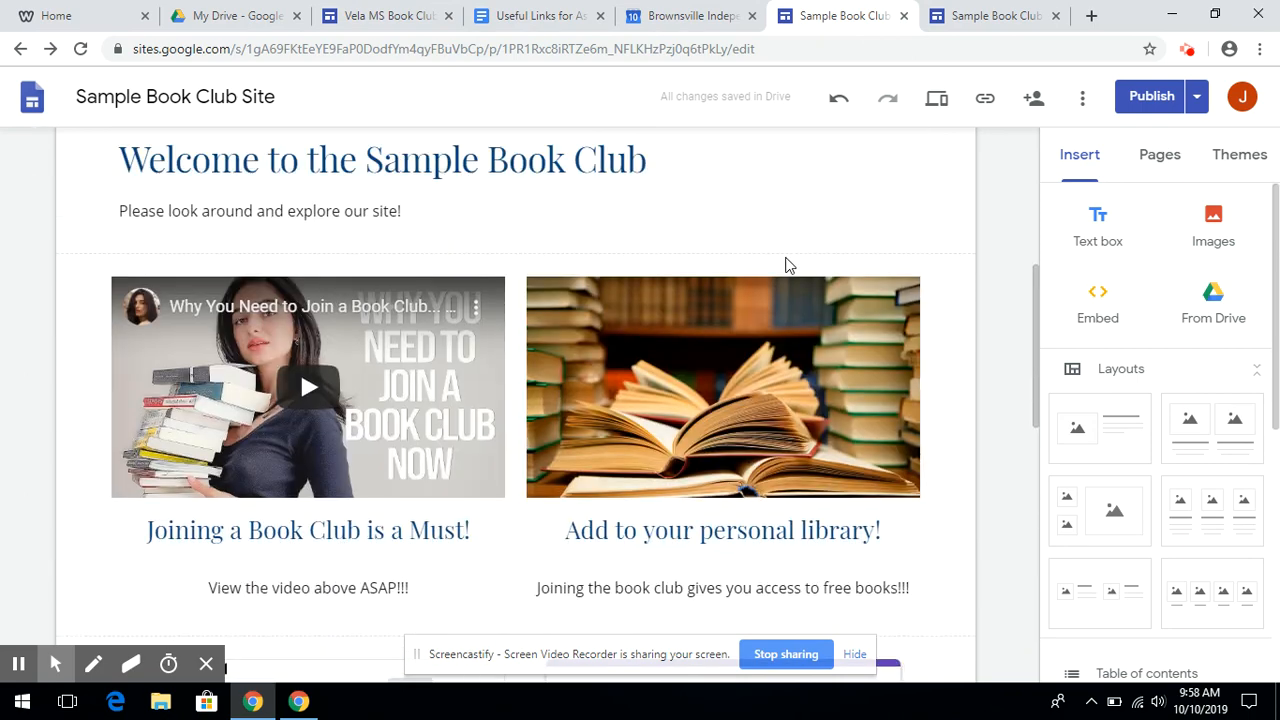
pyautogui.scroll(3, 785, 263)
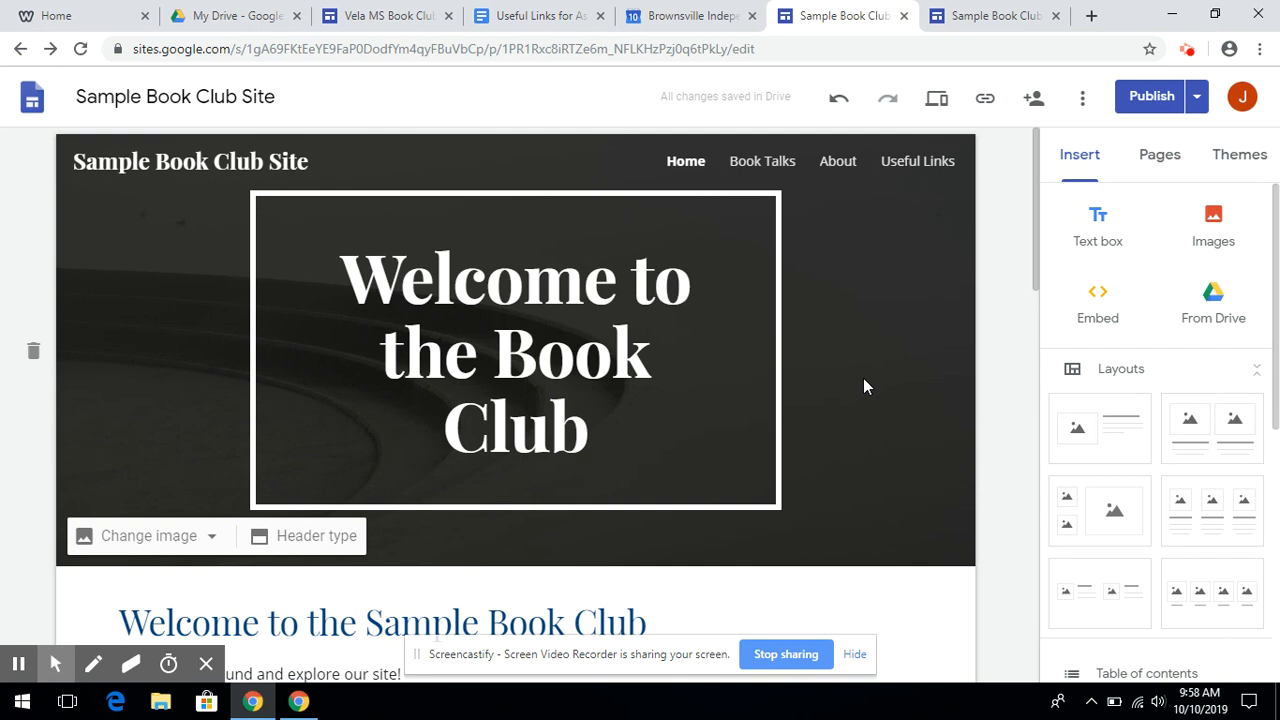
pyautogui.click(986, 99)
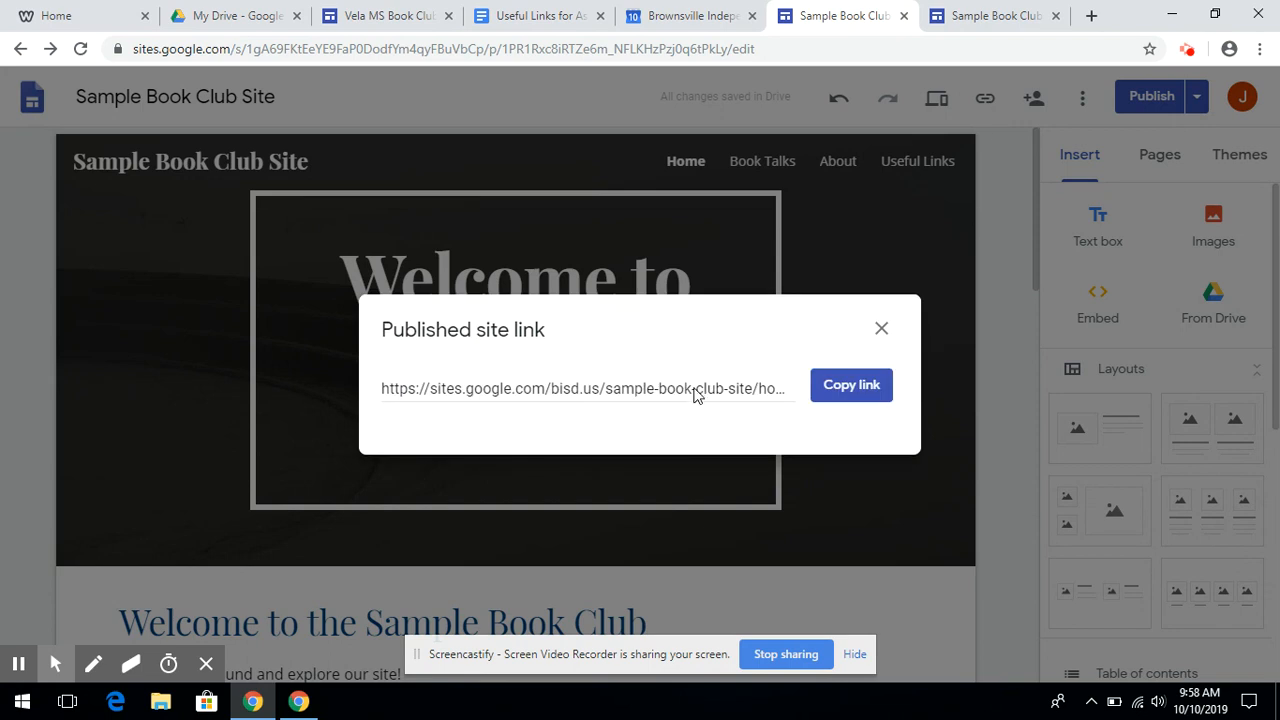
pyautogui.click(695, 395)
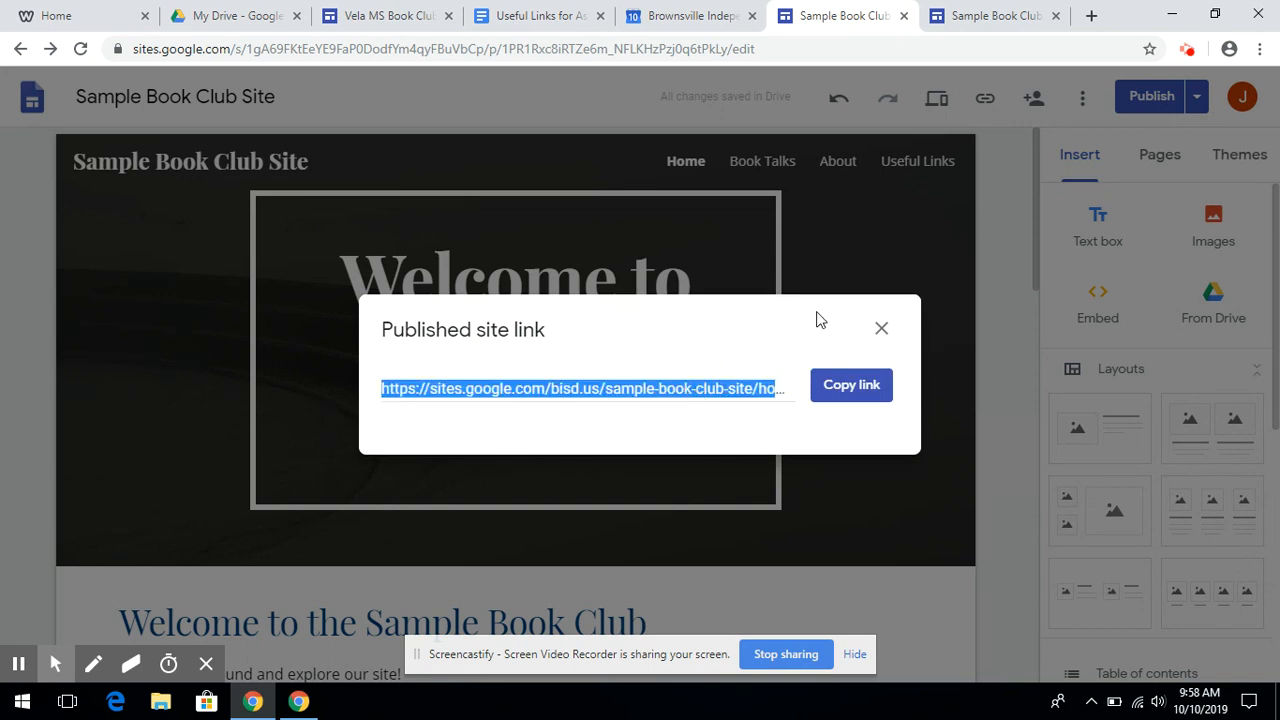
pyautogui.click(880, 330)
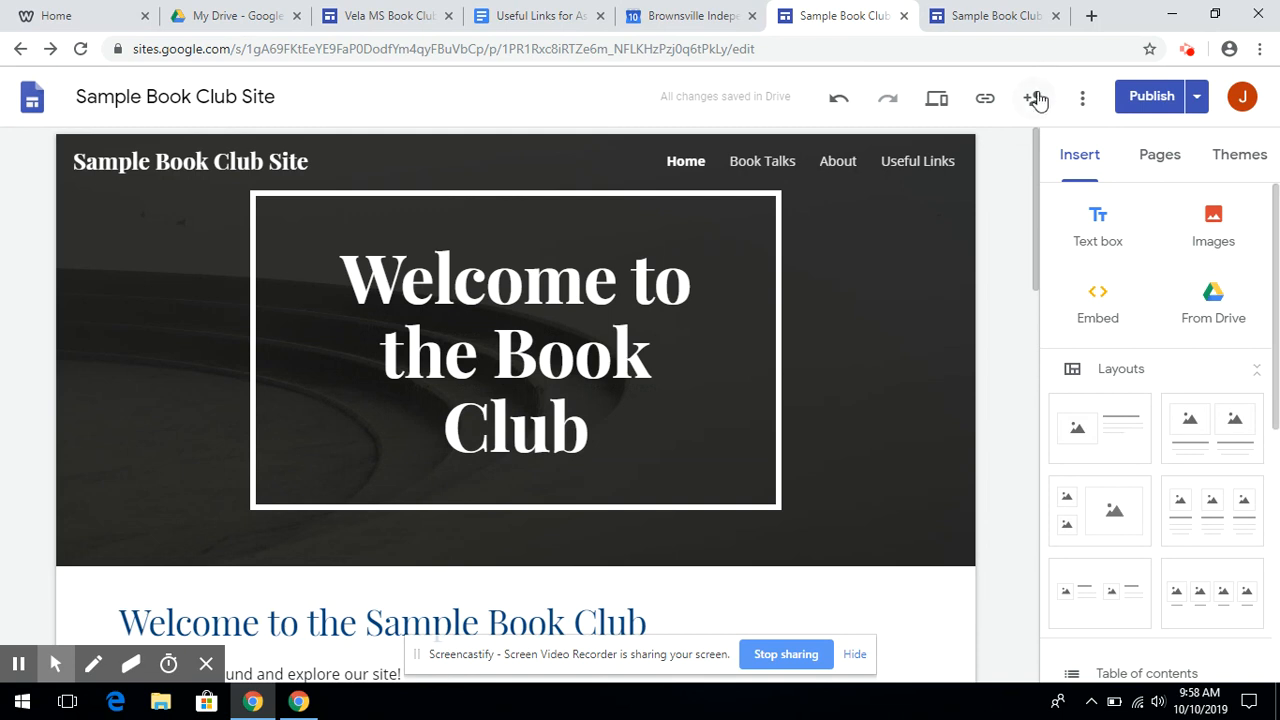
# Review the site's sharing settings for draft and published access, and close them without changing anything
pyautogui.click(1040, 101)
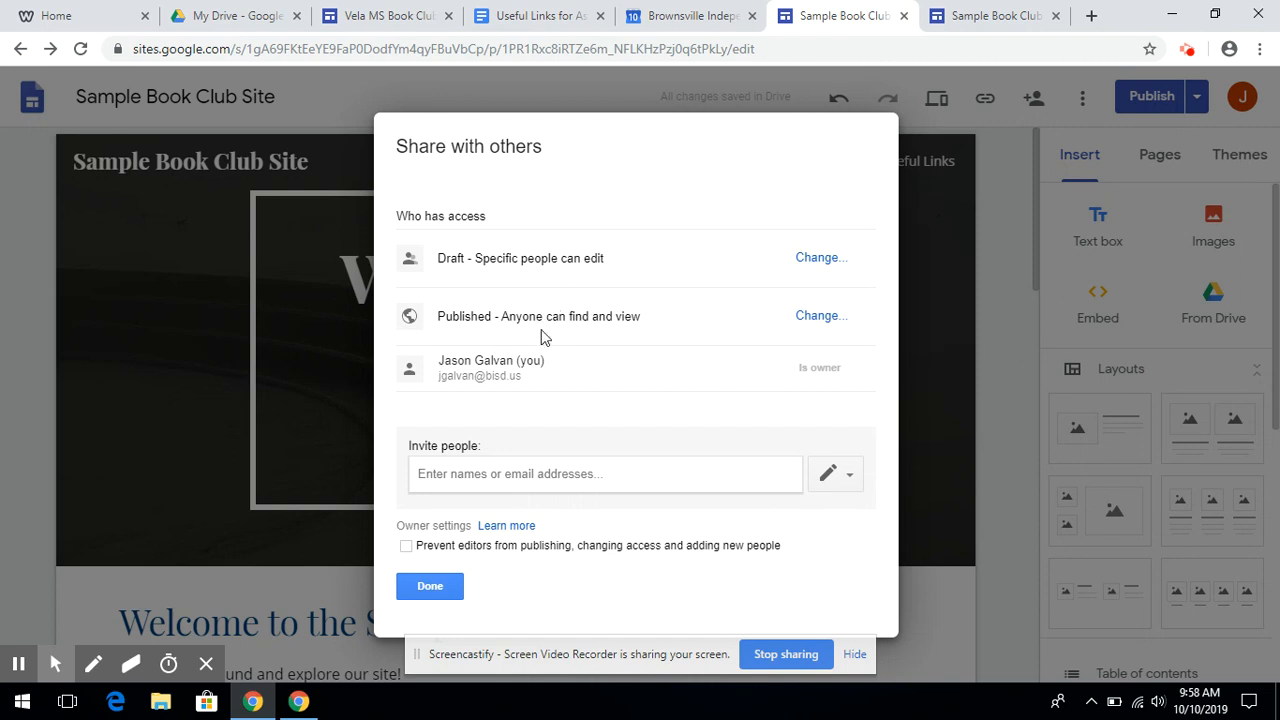
pyautogui.click(430, 586)
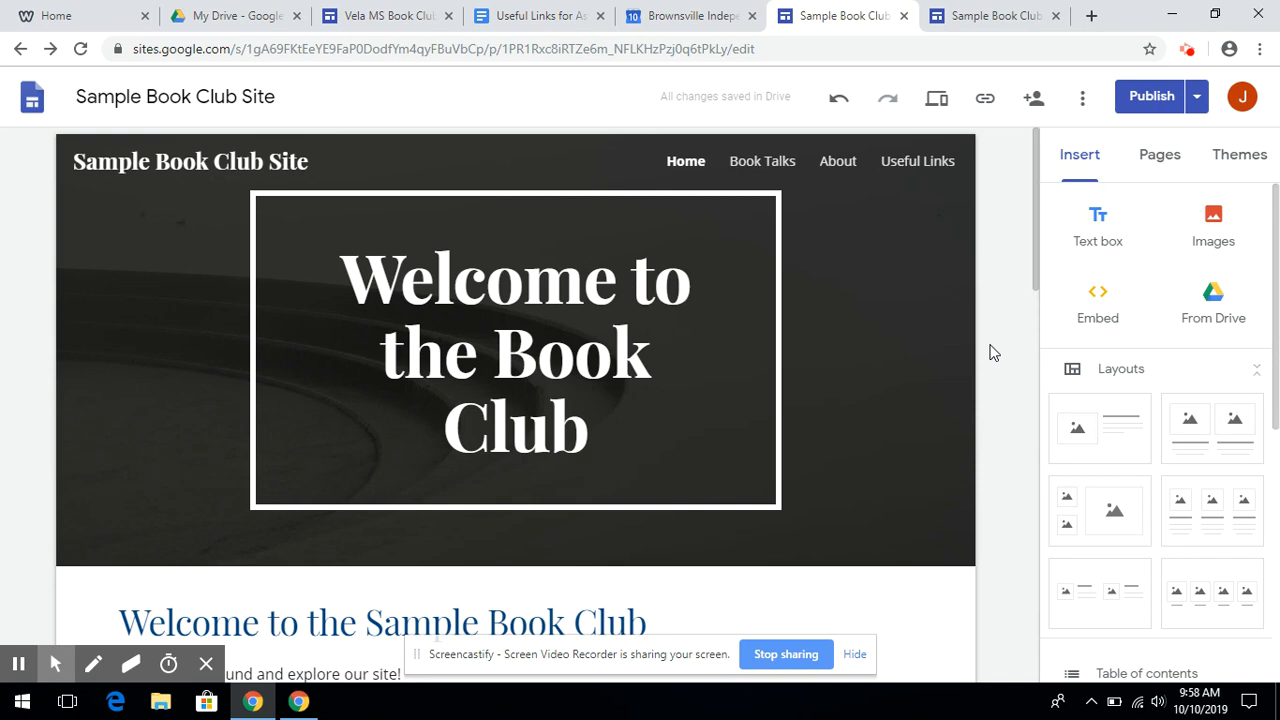
# Open the published Sample Book Club Site and examine its home page from the welcome header to the calendar and survey
pyautogui.click(1196, 96)
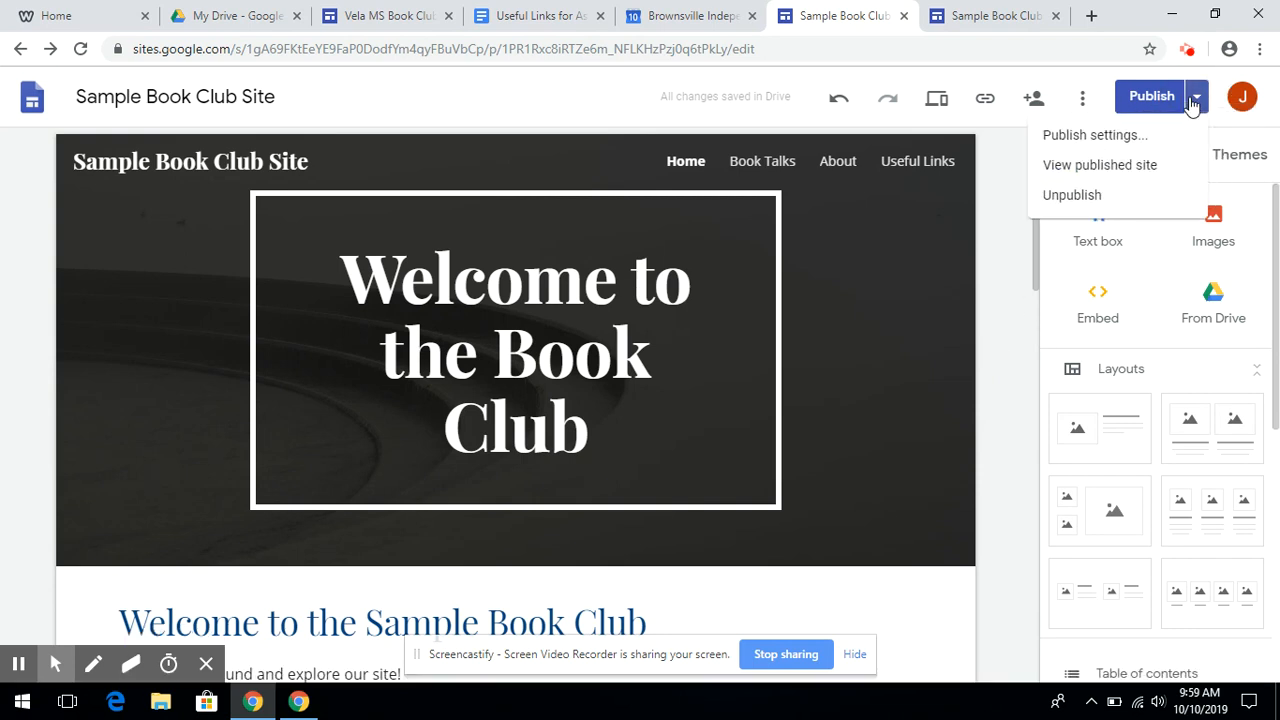
pyautogui.click(1099, 166)
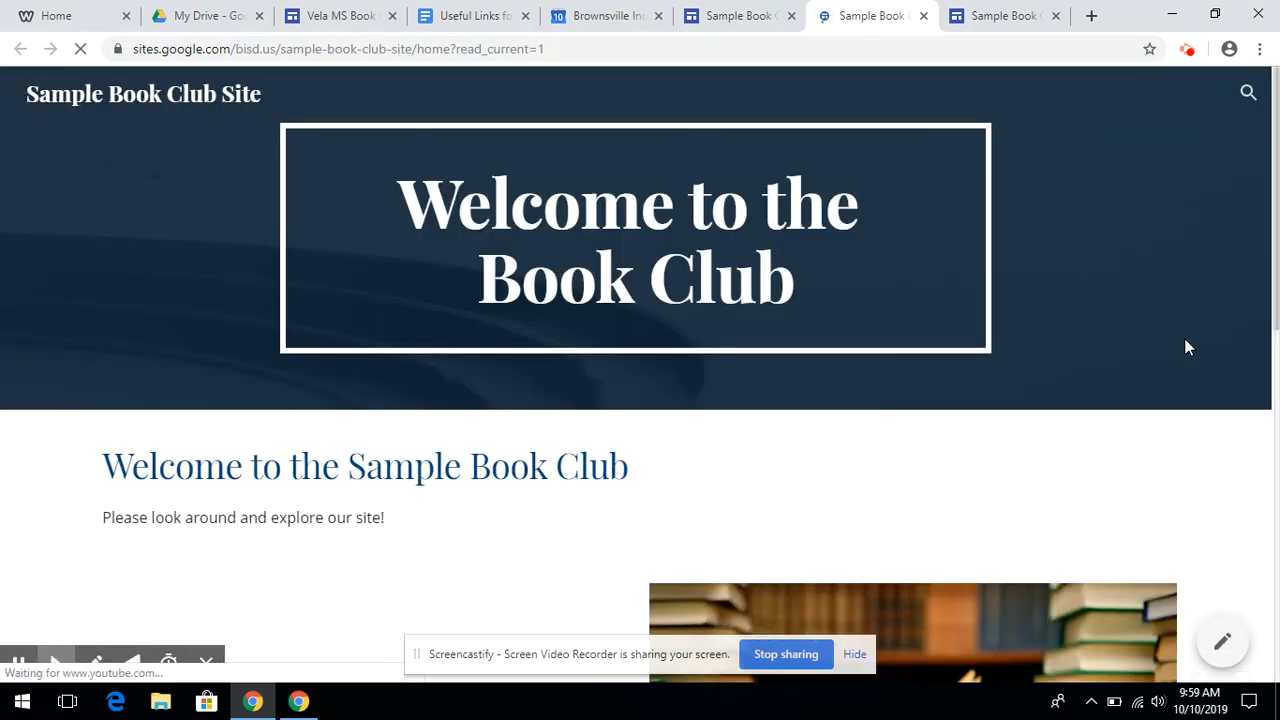
pyautogui.scroll(-8, 1186, 343)
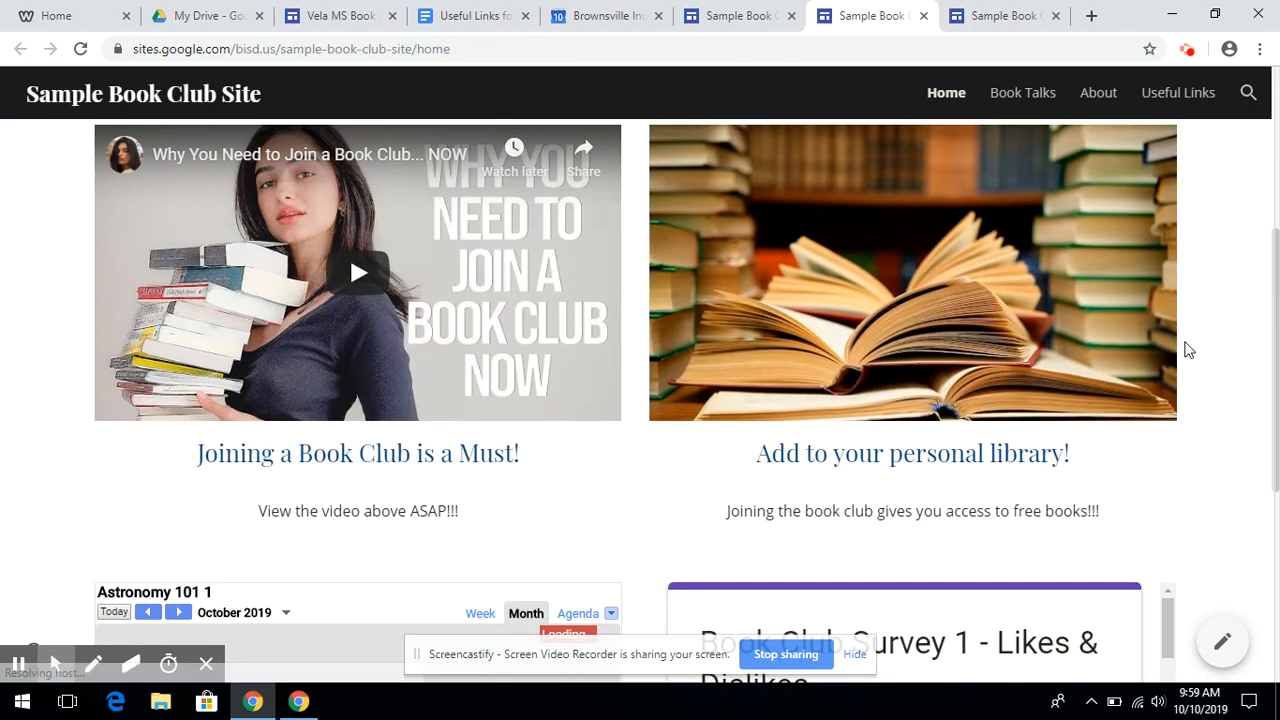
pyautogui.scroll(3, 1187, 350)
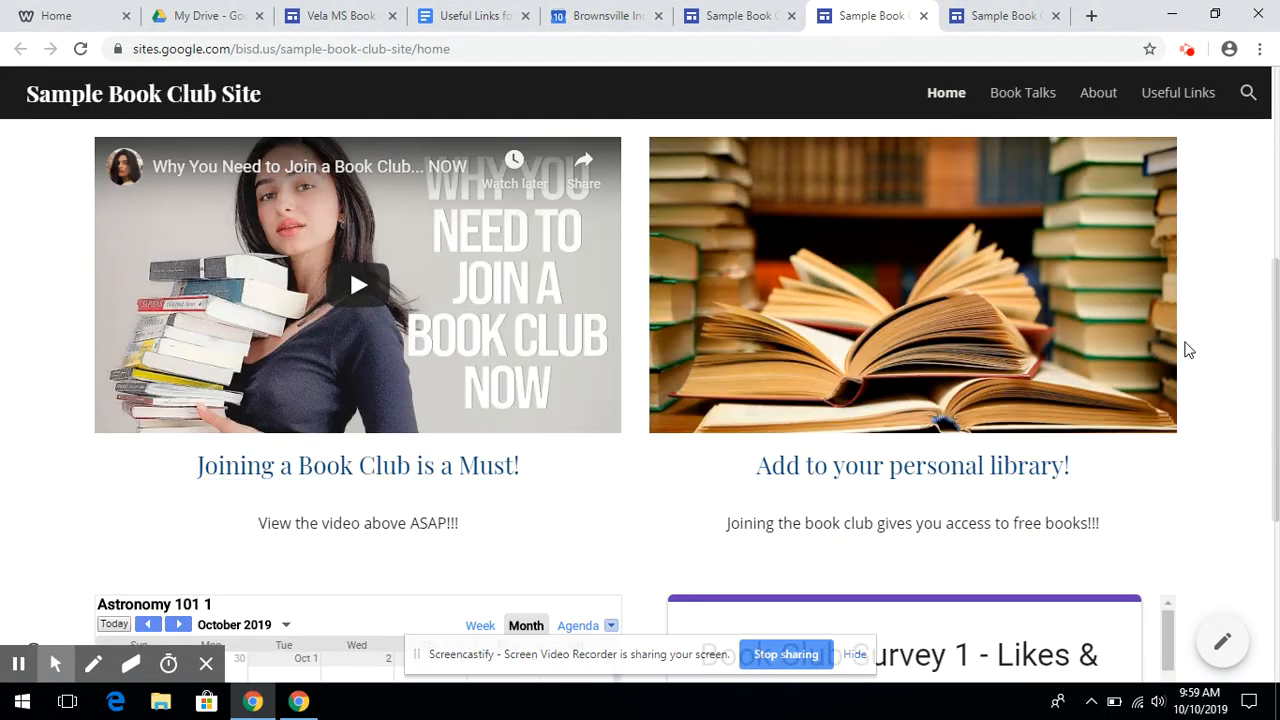
pyautogui.scroll(-3, 1256, 447)
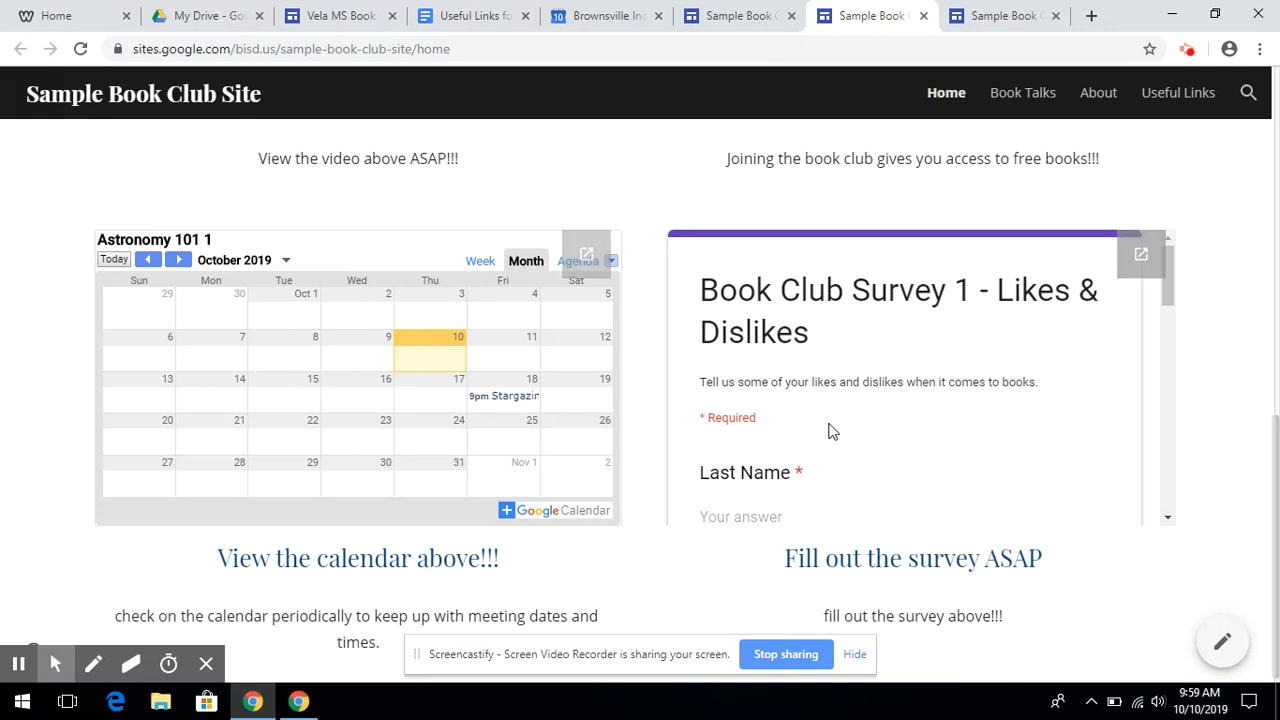
pyautogui.scroll(-1, 1244, 462)
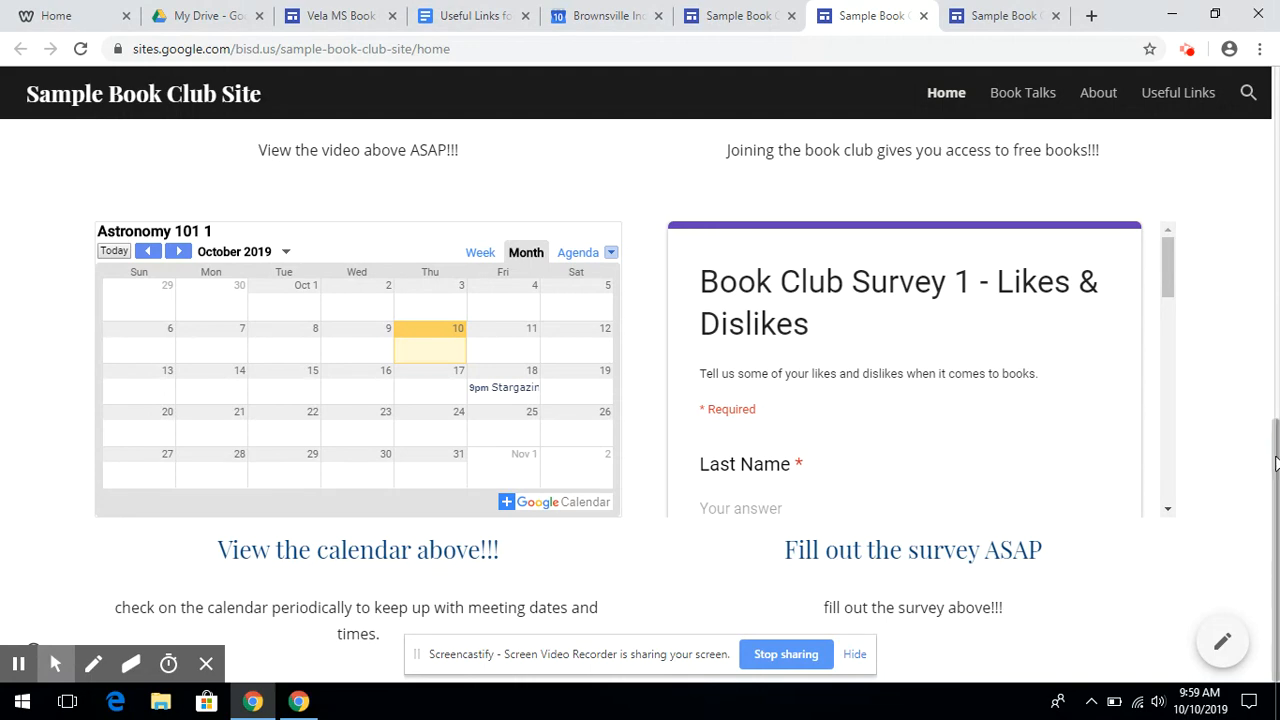
pyautogui.scroll(1, 1138, 421)
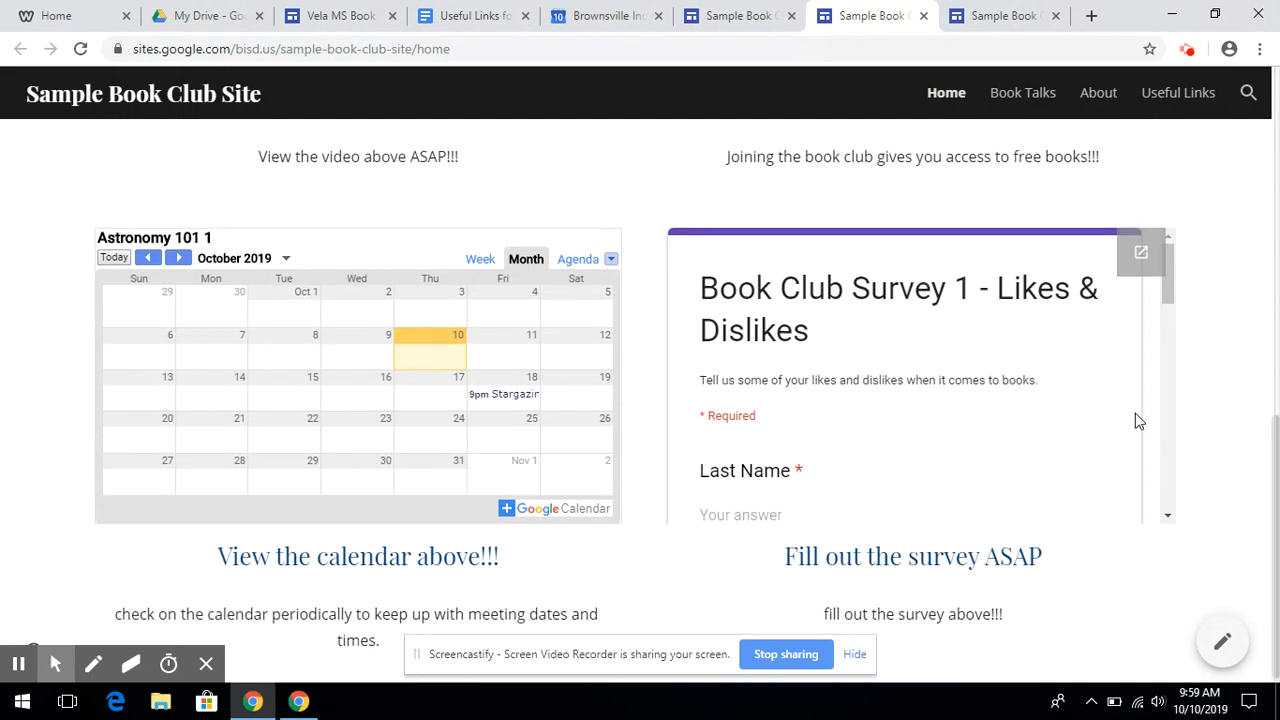
pyautogui.scroll(10, 1138, 421)
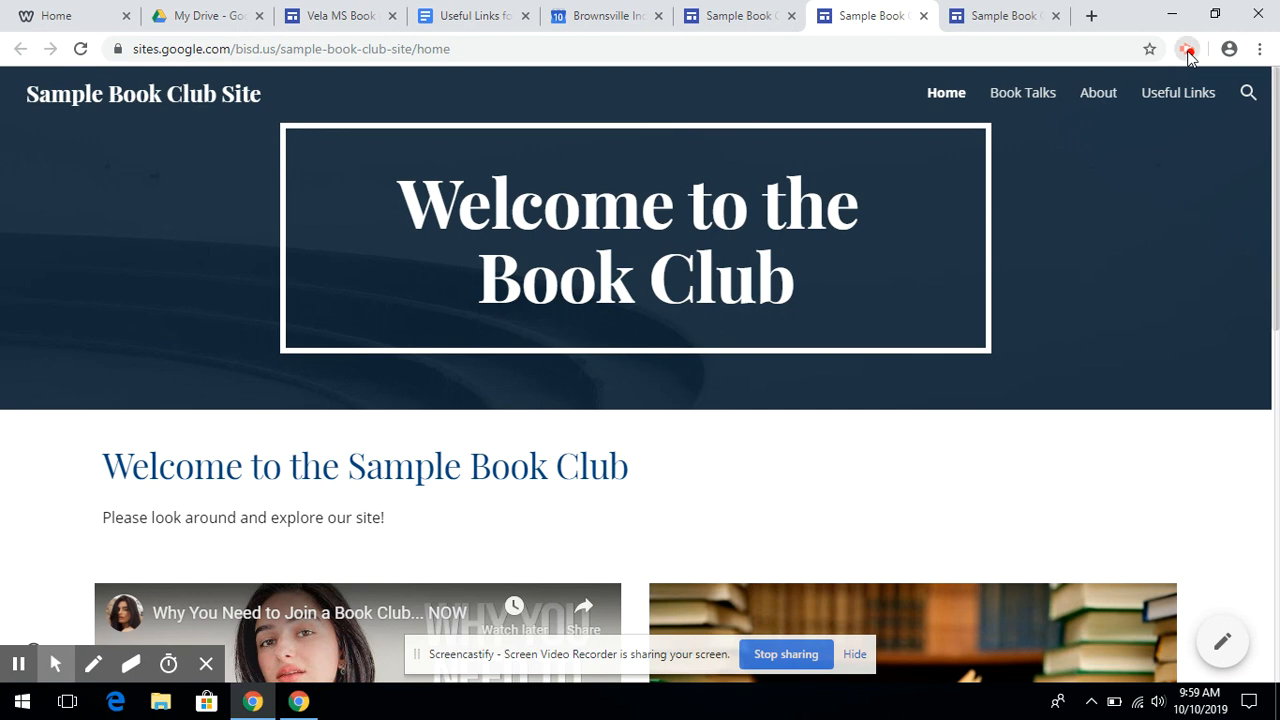
pyautogui.click(1188, 53)
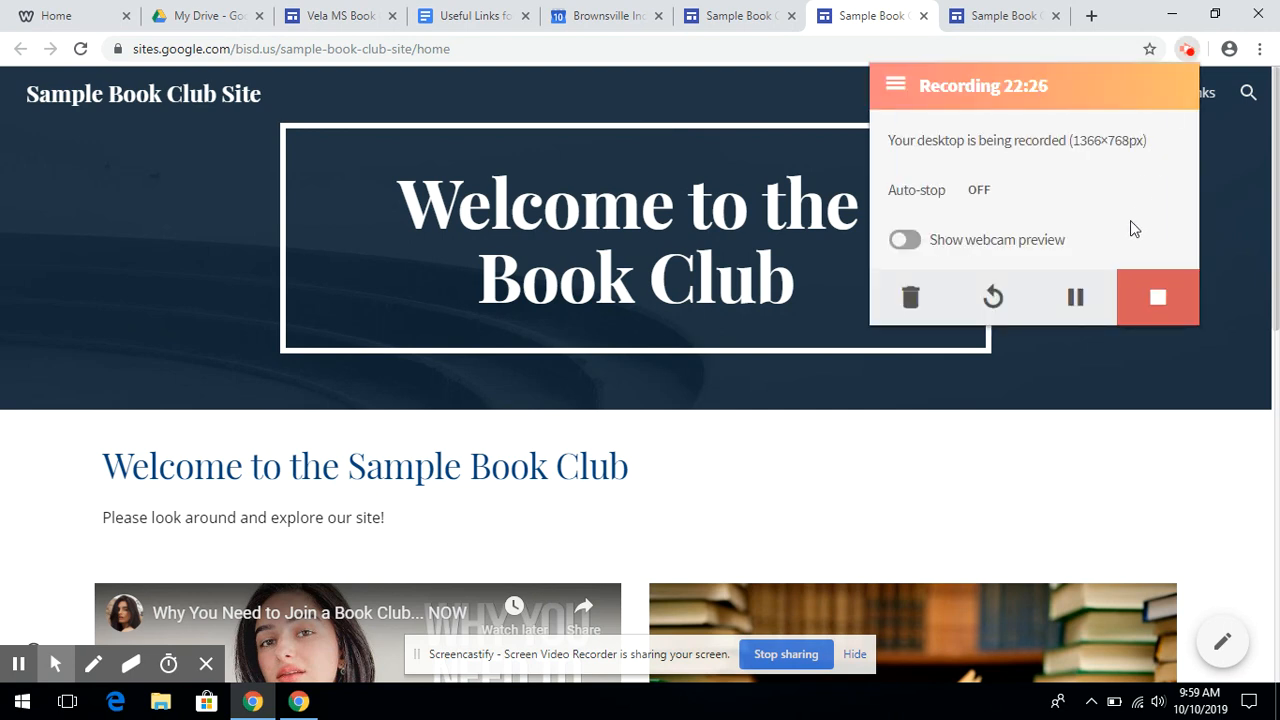